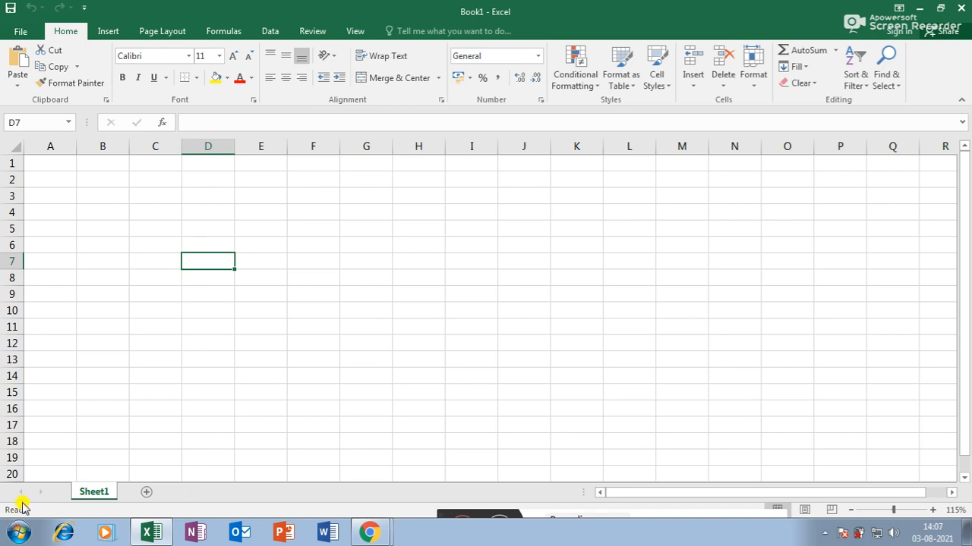
- Enter the headers Name, Mal, Eng, Math, Soci, Sci and Phy across C3 to I3
click(163, 230)
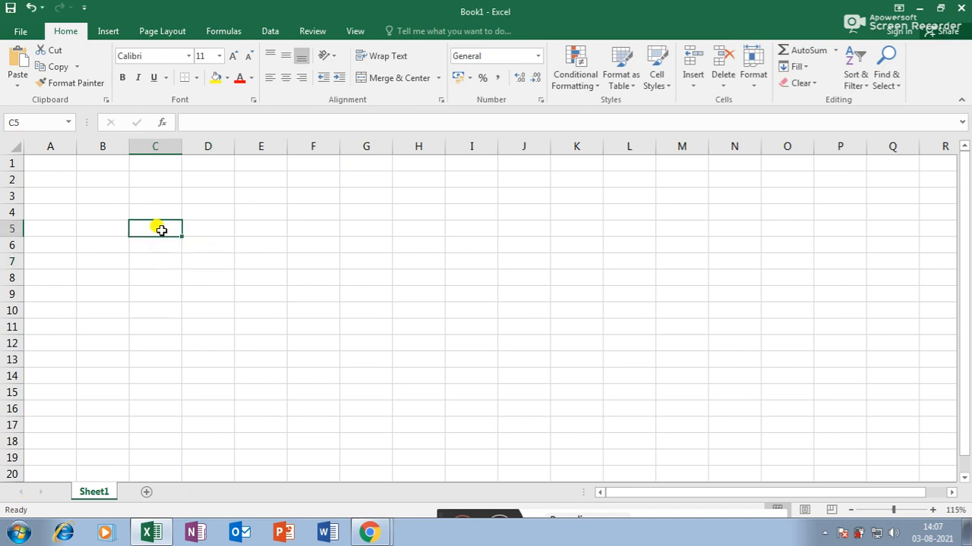
click(159, 198)
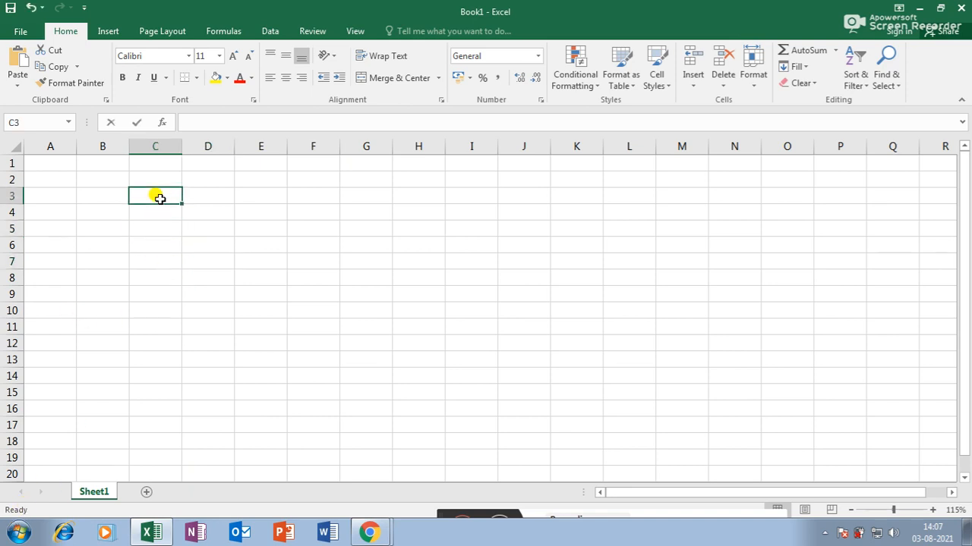
text(Name)
key(Tab)
text(Mal)
key(Tab)
text(Eng)
key(Tab)
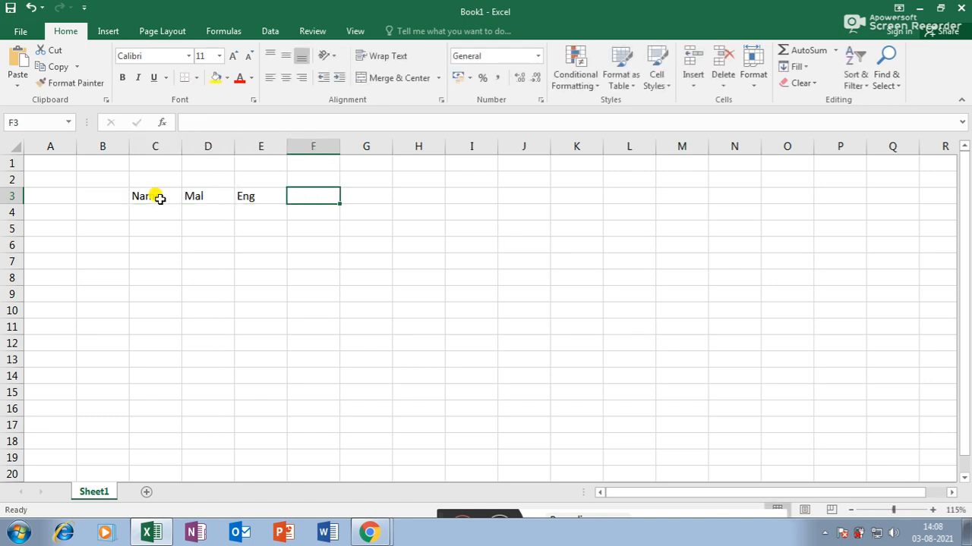
text(Math)
key(Tab)
text(Soci)
key(Tab)
text(A)
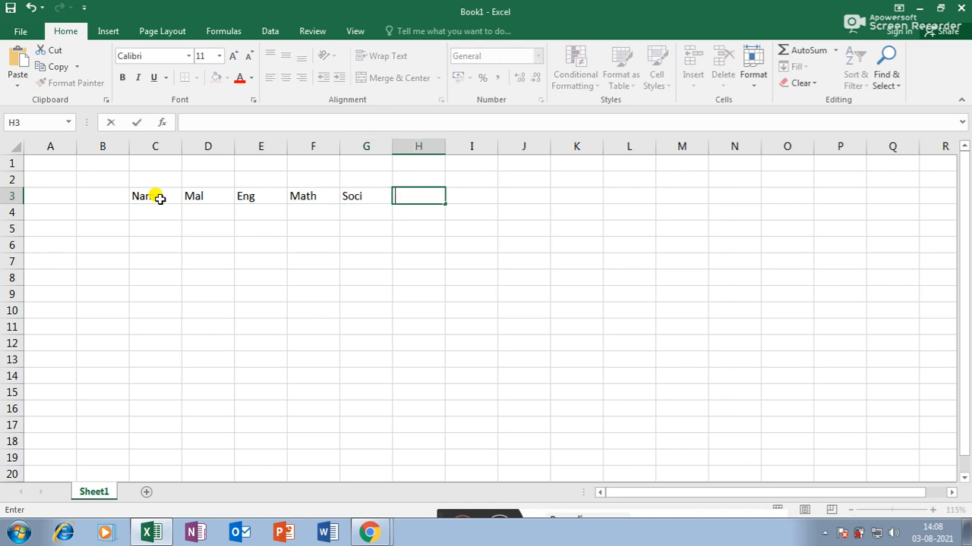
text(ci)
key(Tab)
text(Phy)
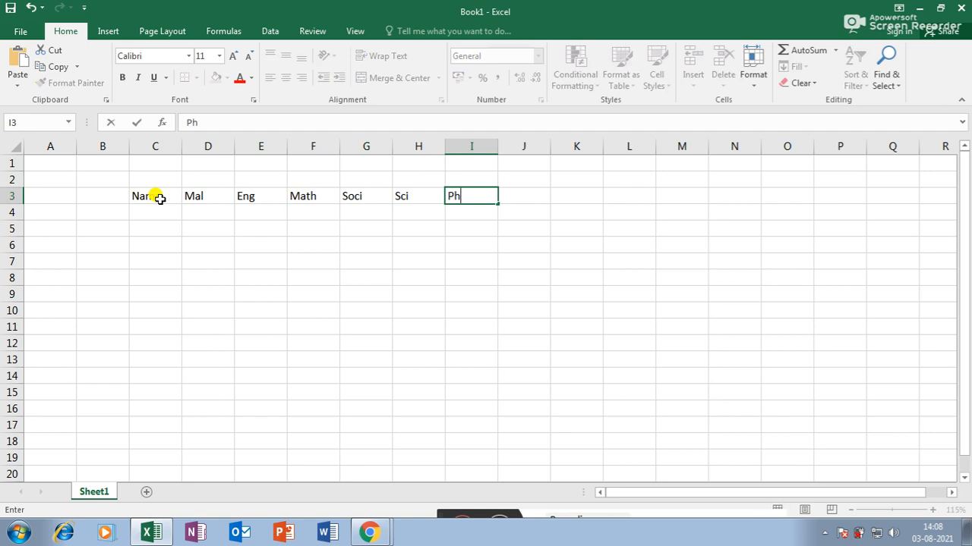
key(Tab)
- Finish the Total header in J3 and enter the first six student names in C4:C9
text(To)
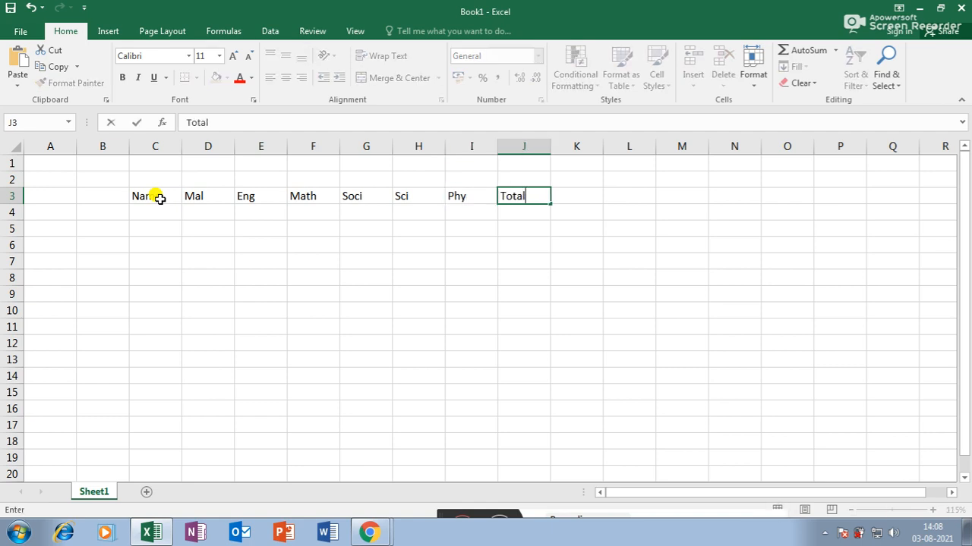
key(Return)
text(Anu)
key(Return)
text(manu)
key(Return)
text(kiran)
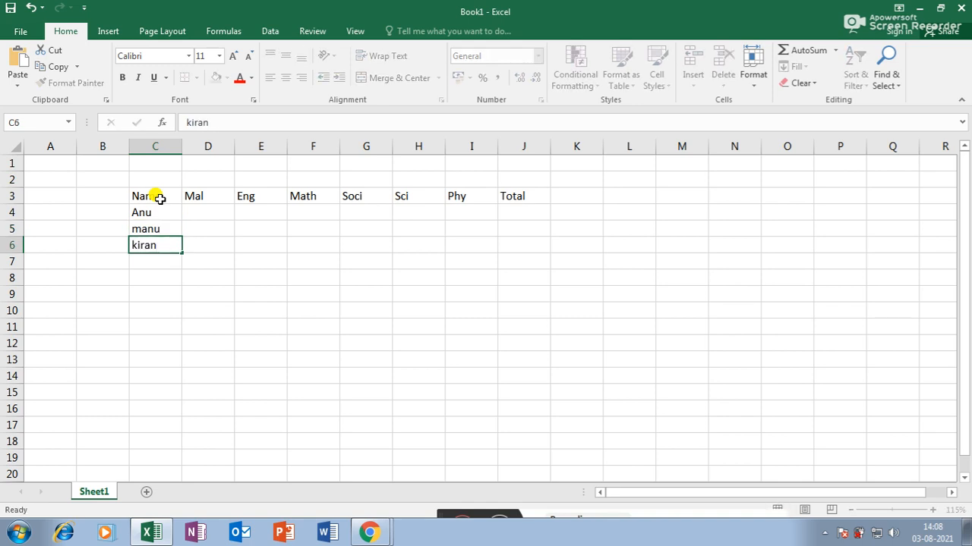
key(Return)
text(liji)
key(Return)
text(keerthi)
key(Return)
text(mohan)
key(Return)
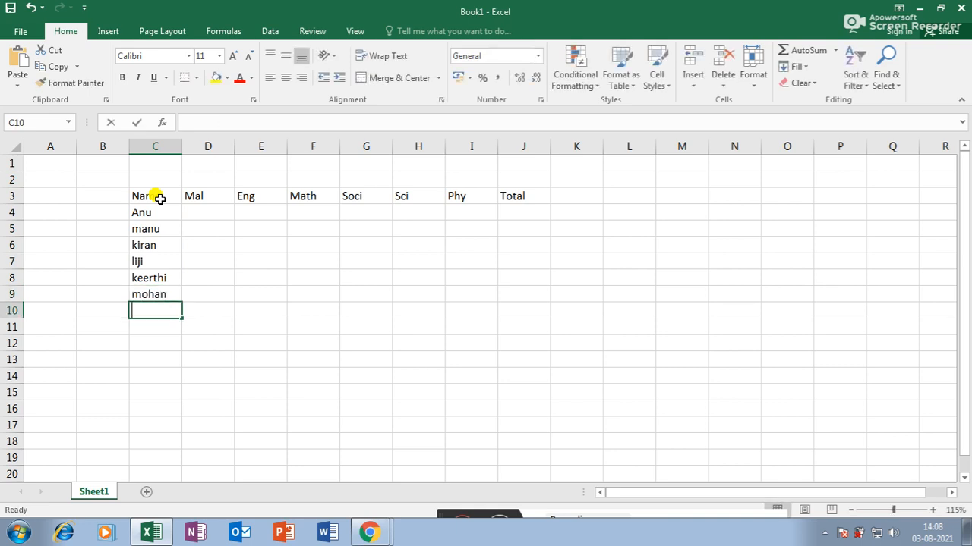
- Enter the remaining six student names in C10:C15
text(Vibi)
key(Return)
text(Seenath)
key(Return)
text(Kripa)
key(Return)
text(Deepa)
key(Return)
text(V)
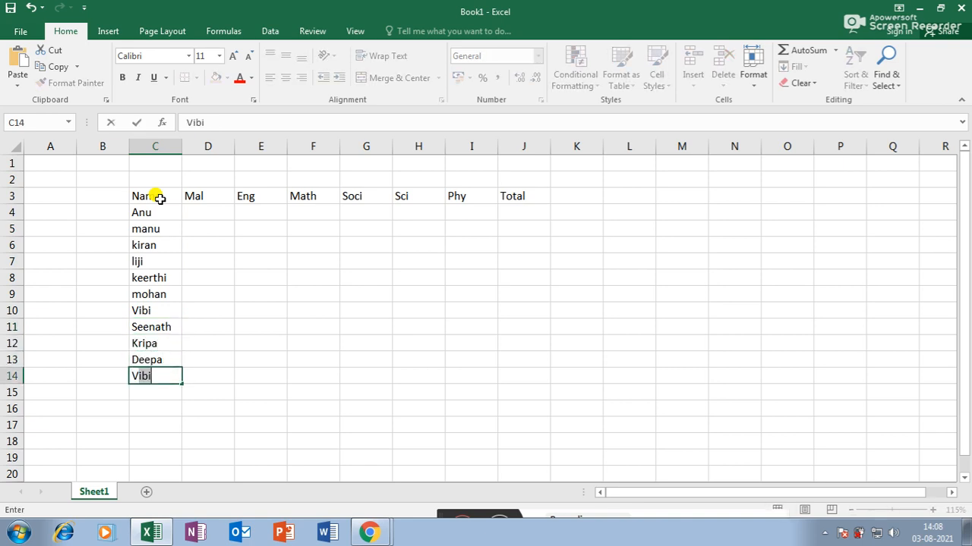
text(ibitha)
key(Return)
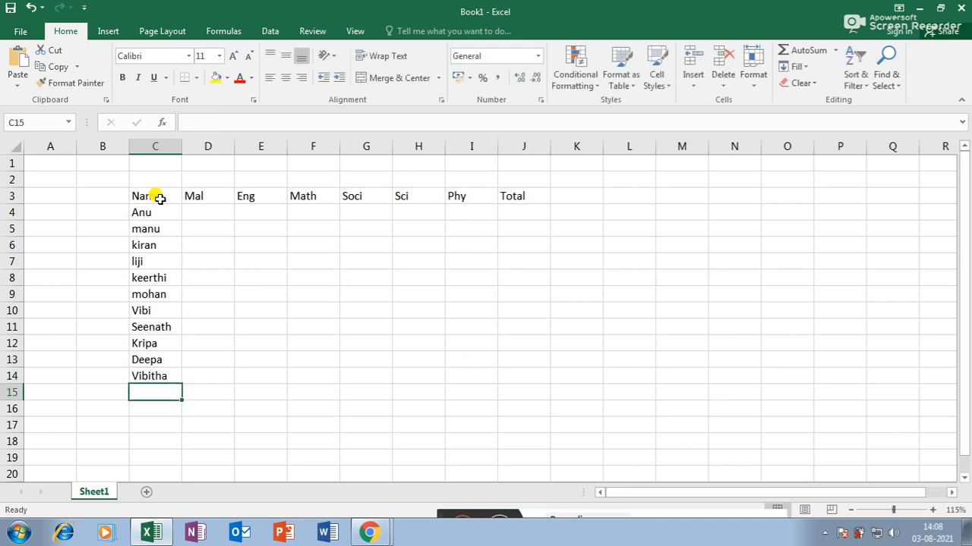
text(Mohan)
key(Tab)
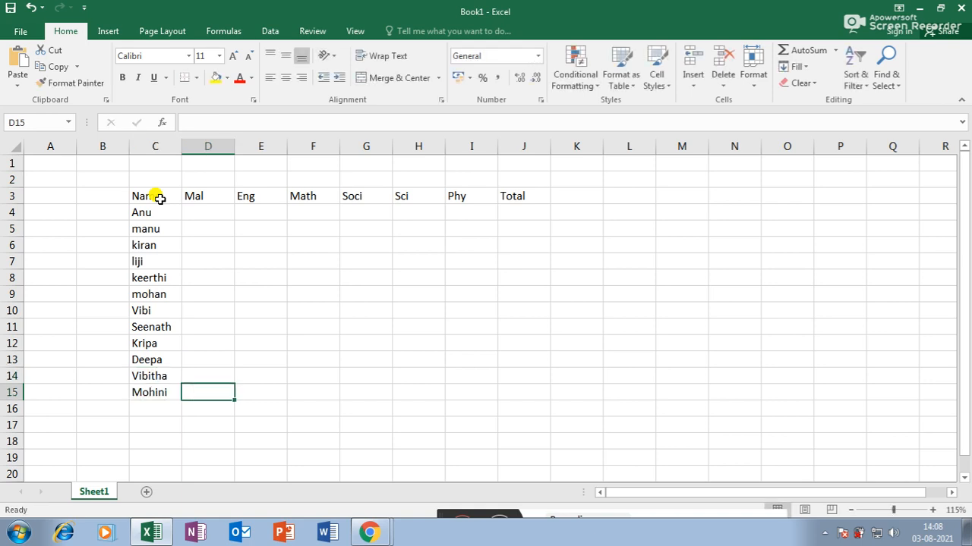
click(217, 214)
- Enter the first student's marks in row 4: 11, 12, 14, 41, 12
text(11)
key(Tab)
text(12)
key(Tab)
text(14)
key(Tab)
text(41	12)
key(Tab)
- Enter the second student's marks in row 5, including 25, 21, 14, 41, 12, 25
text(14)
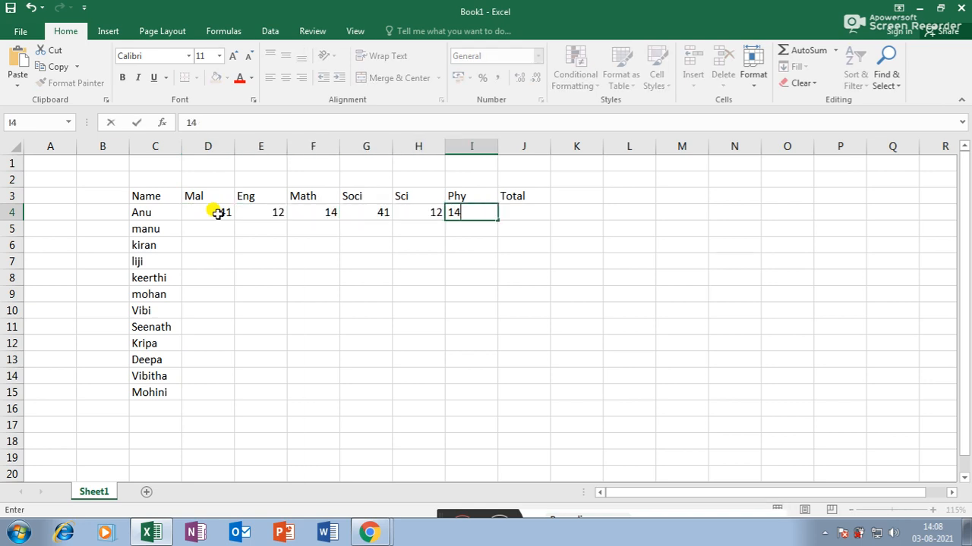
key(Return)
text(25)
key(Tab)
text(21)
key(Tab)
text(14)
key(Tab)
text(41	12	25)
key(Return)
- Fill marks for rows 6 and 7, with row 7 as 12, 25, 23, 25, 21, 25
text(12)
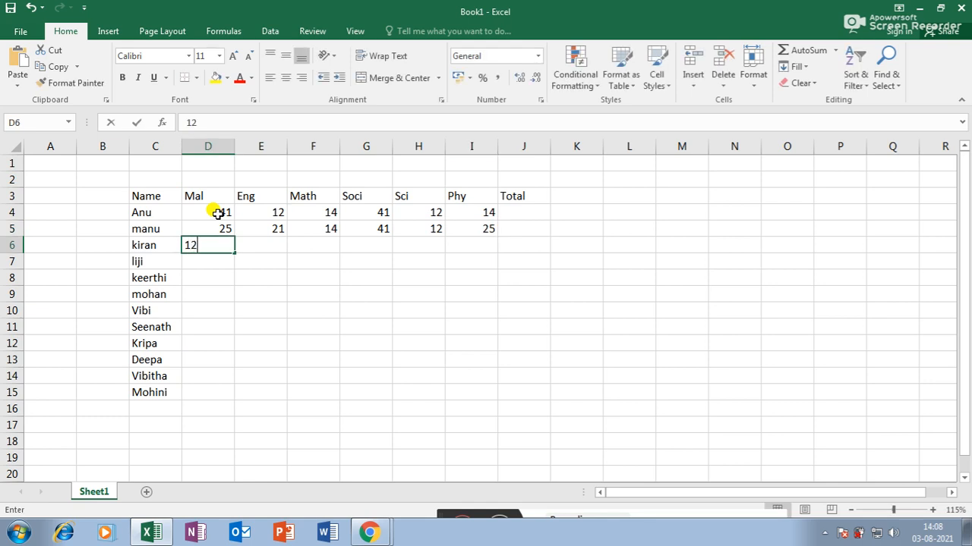
key(Tab)
text(25)
key(Tab)
text(21)
key(Tab)
text(25	21)
key(Tab)
text(14)
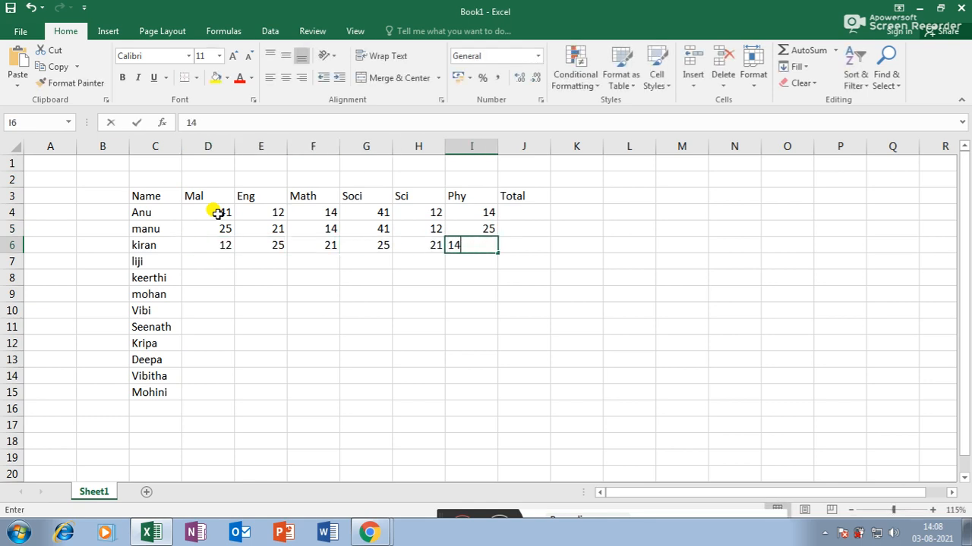
key(Return)
text(12	25	23	25	21	25)
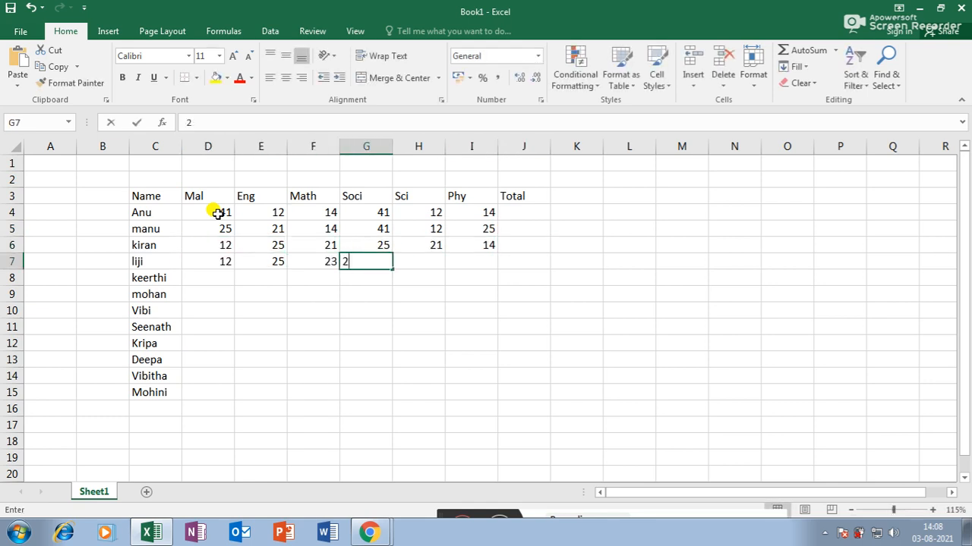
key(Return)
- Fill row 8's marks (14, 41, 25 in G8, 14 in H8, 15 in I8), keeping G8 at 25
text(14)
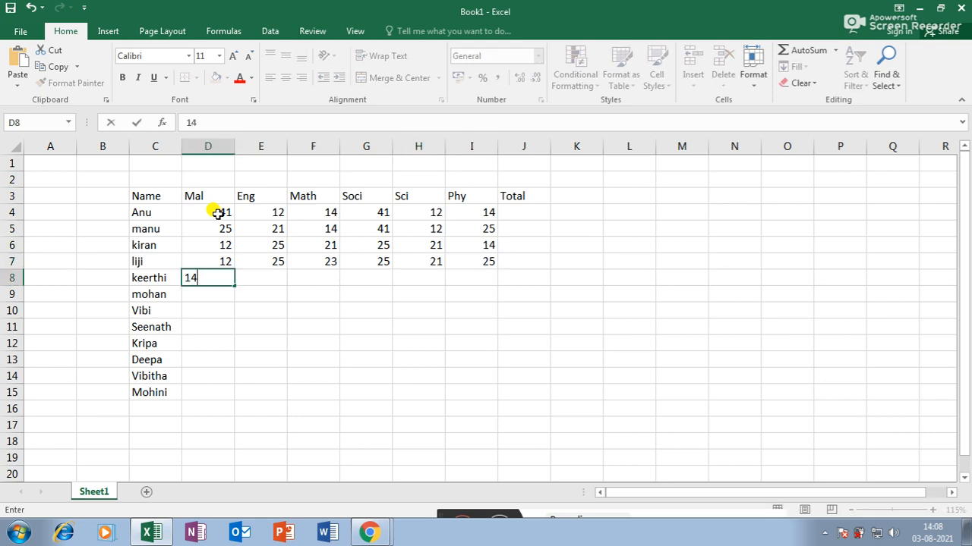
key(Tab)
text(41)
key(Tab)
text(12)
key(Tab)
text(25)
key(Tab)
text(2)
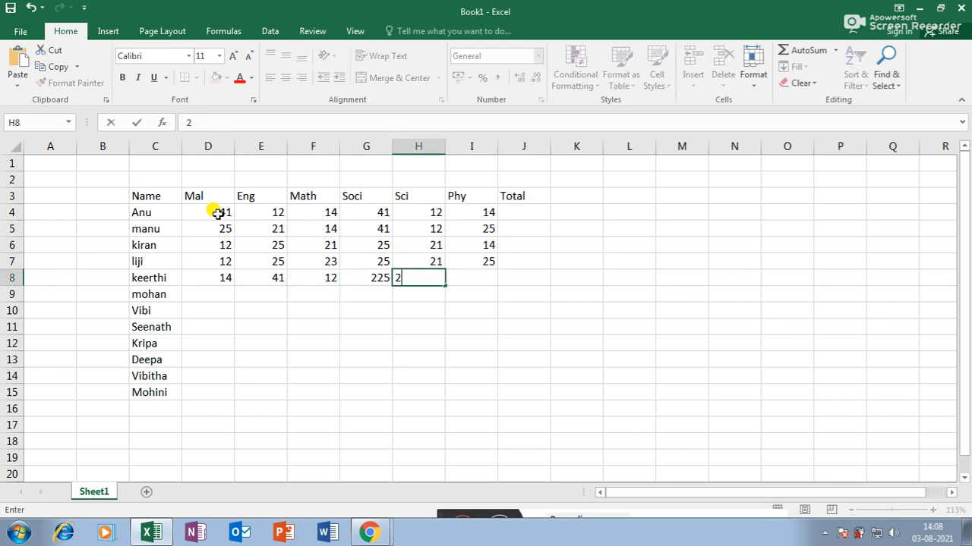
click(373, 278)
double_click(378, 278)
text(2)
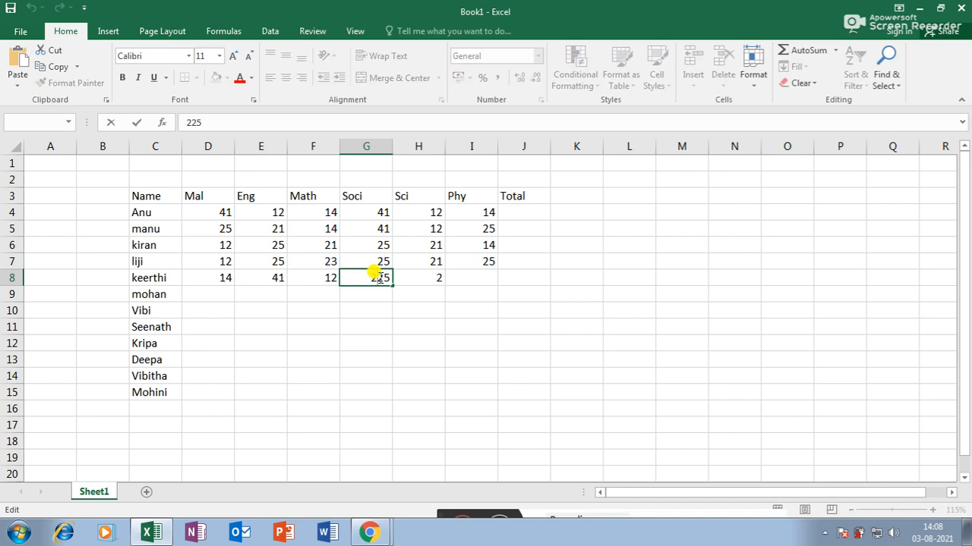
key(Escape)
key(Tab)
text(14)
key(Tab)
text(15)
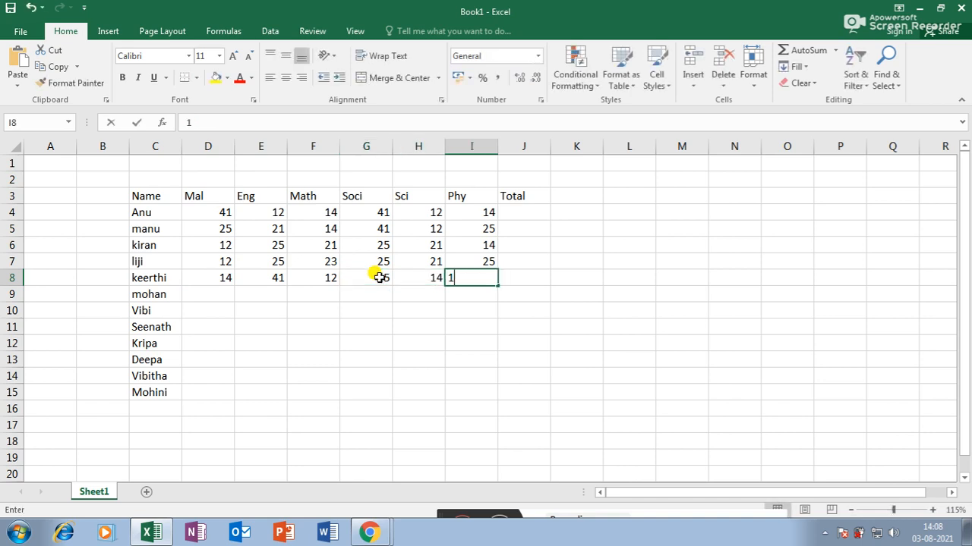
key(Return)
- Enter row 9's marks: 15, 12, 14, 41, 12
key(Left)
key(Left)
key(Left)
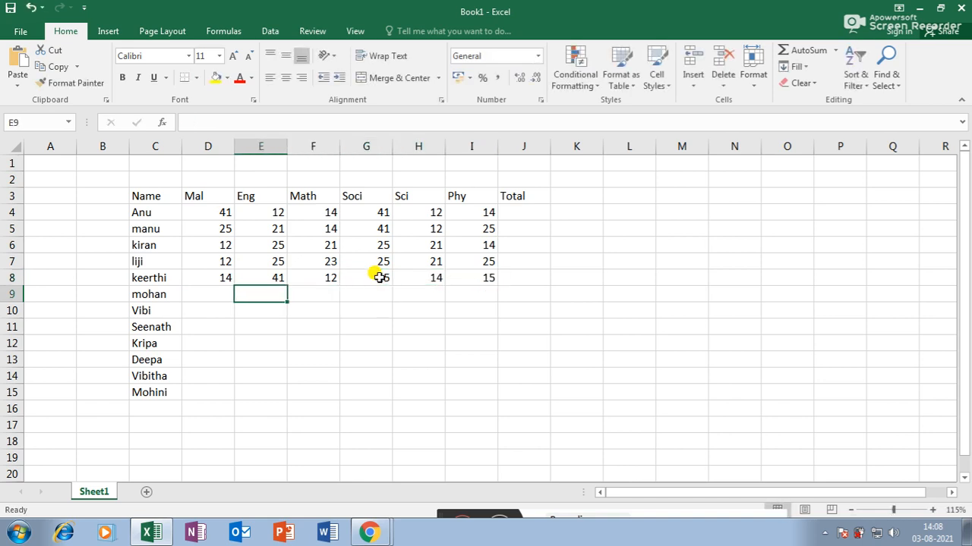
text(15)
key(Tab)
text(12)
key(Tab)
text(14)
key(Tab)
text(41)
key(Tab)
text(12)
key(Tab)
key(Return)
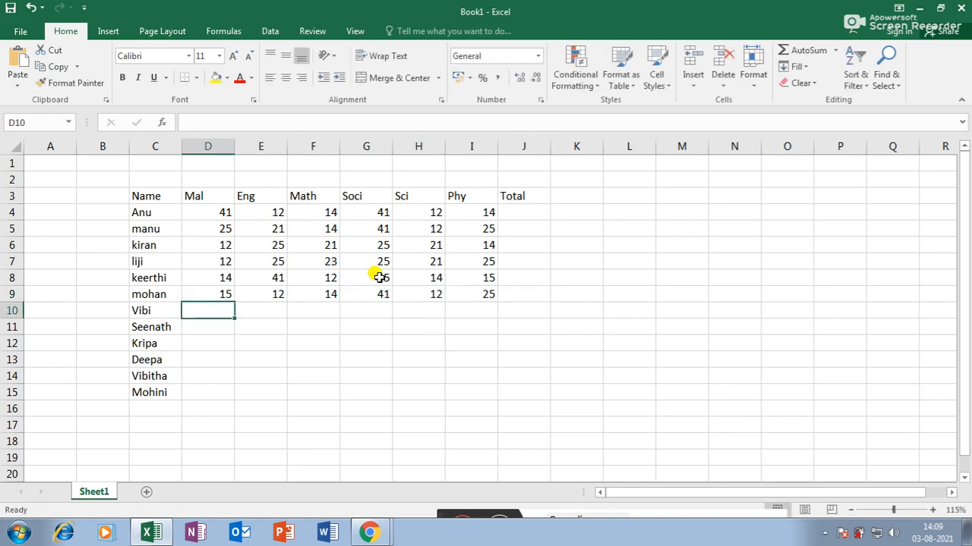
- Enter row 10's marks: 14, 12, 25, 25, 21, 25
text(14)
key(Tab)
text(12)
key(Tab)
text(25)
key(Tab)
text(25)
key(Tab)
text(21)
key(Tab)
text(25)
key(Tab)
- Finish row 10 with a 2, then enter row 11 marks 12, 21, 12, 25, 14, 41
text(2)
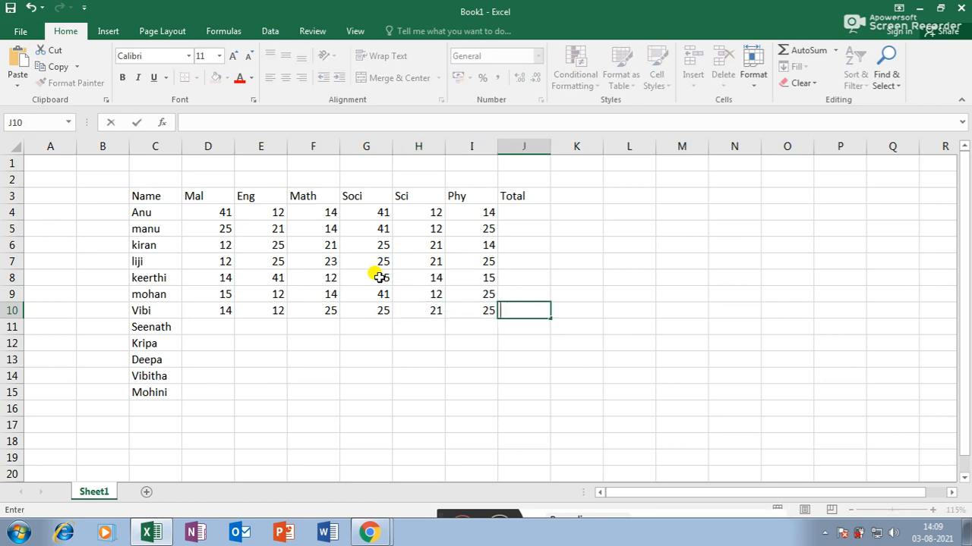
key(Return)
text(12)
key(Tab)
text(21)
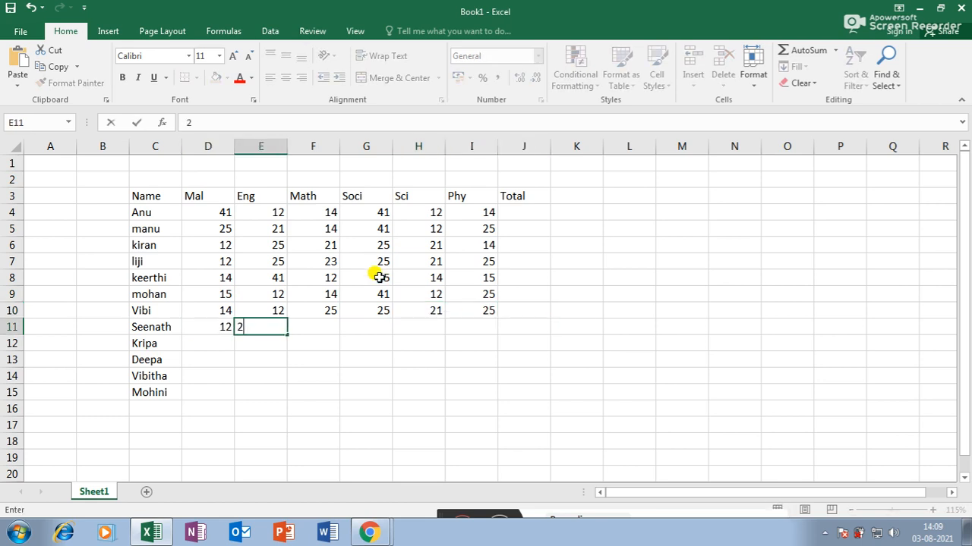
key(Tab)
text(12)
key(Tab)
text(25)
key(Tab)
text(14)
key(Tab)
text(41)
key(Return)
- Enter row 12 marks 25, 32, 32, 25, 21, 21
text(25)
key(Tab)
text(32)
key(Tab)
text(32)
key(Tab)
text(25	2)
text(1)
key(Tab)
text(21)
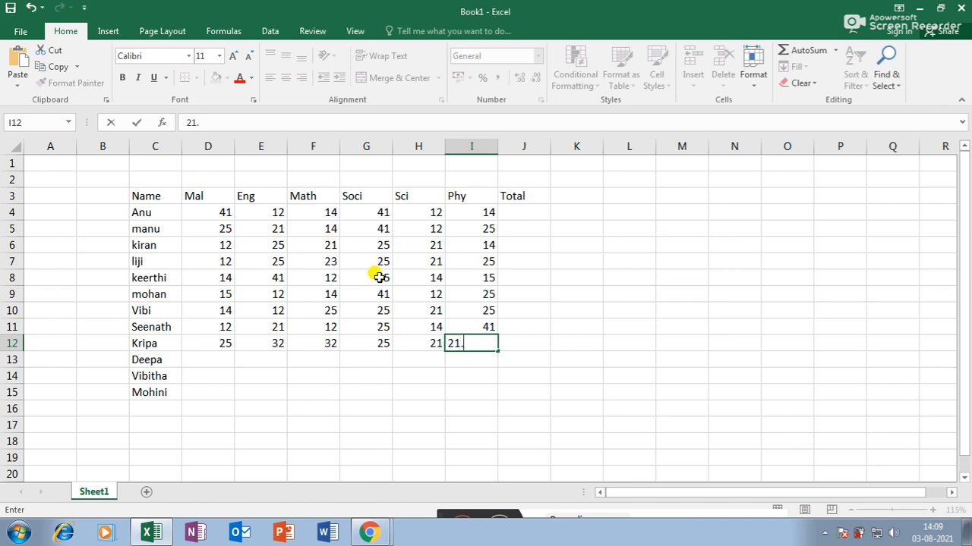
key(Return)
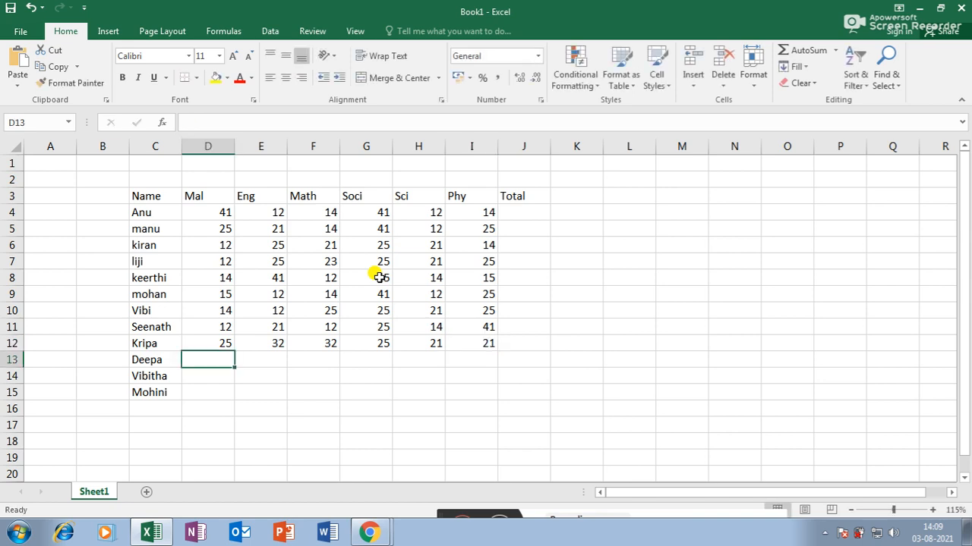
- Enter row 13 marks 14, 12, 22, 25, 21, 14
text(14)
key(Tab)
text(12)
key(Tab)
text(22)
key(Tab)
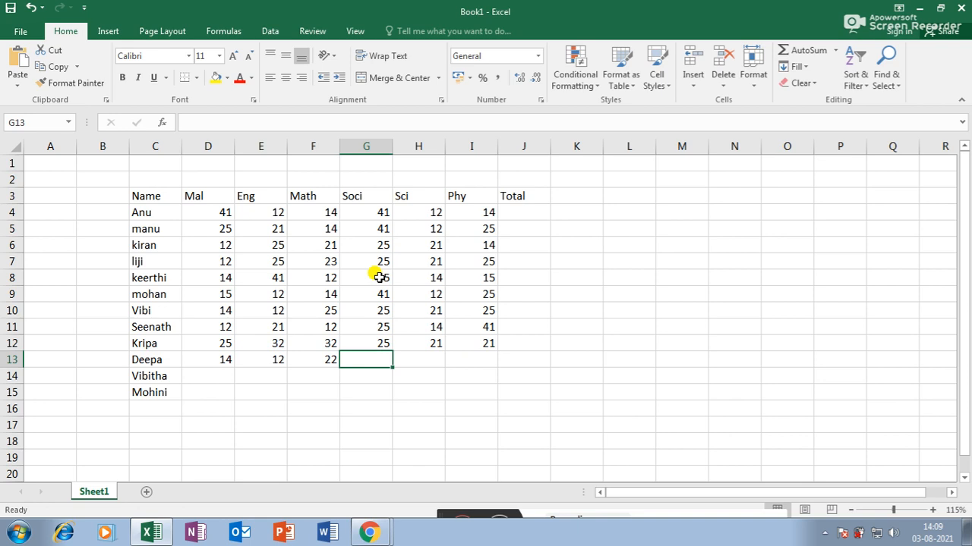
text(25)
key(Tab)
text(21)
key(Tab)
text(14)
key(Tab)
key(Return)
- Enter row 14 marks 12, 25, 23, 25, 21
text(12)
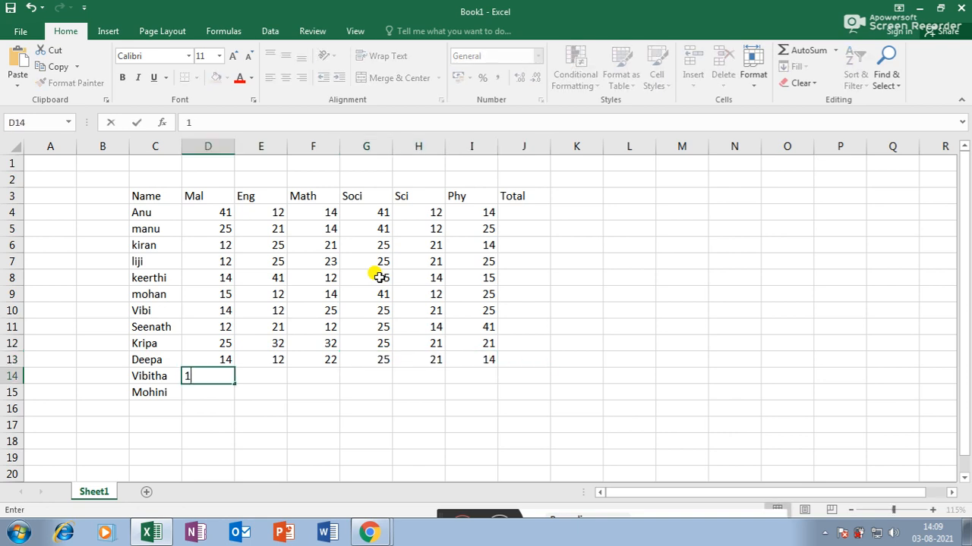
key(Tab)
text(25)
key(Tab)
text(23)
key(Tab)
text(25)
key(Tab)
text(21)
key(Tab)
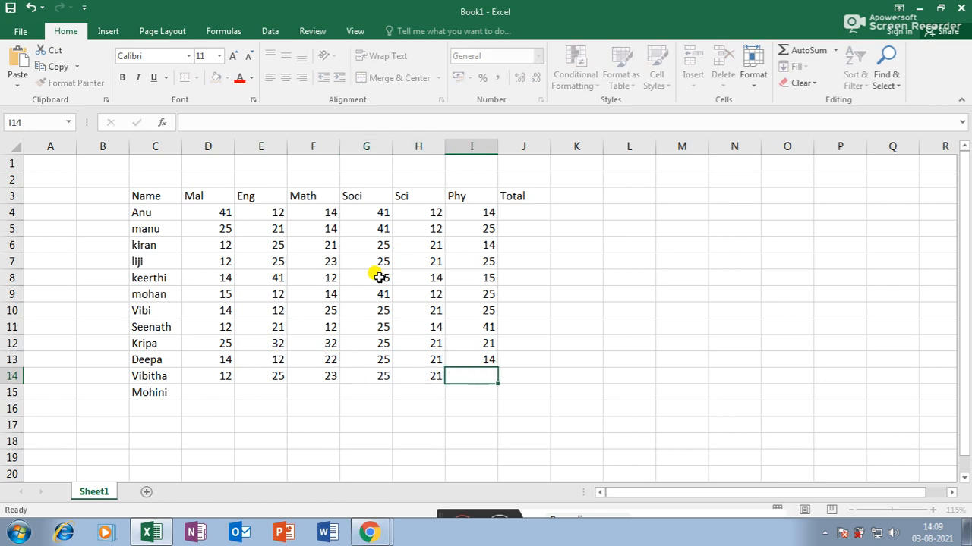
key(Return)
- Enter row 15 marks 25, 23, 25, 21, 22, 23 in D15:I15
text(25)
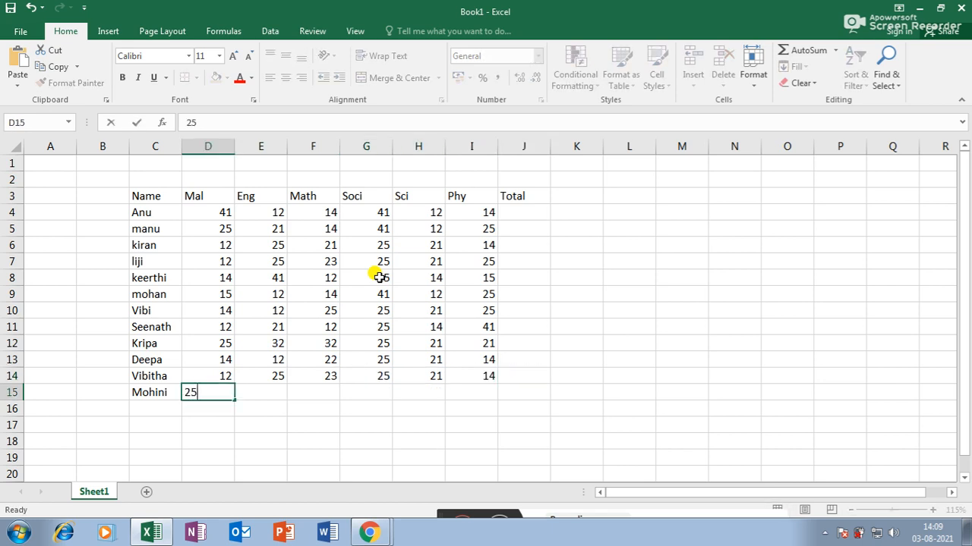
key(Tab)
text(23)
key(Tab)
text(25)
key(Tab)
text(21)
key(Tab)
text(22)
key(Tab)
text(23)
key(Return)
- AutoSum the marks so Total column J4:J15 shows each student's sum
drag(220, 213, 538, 396)
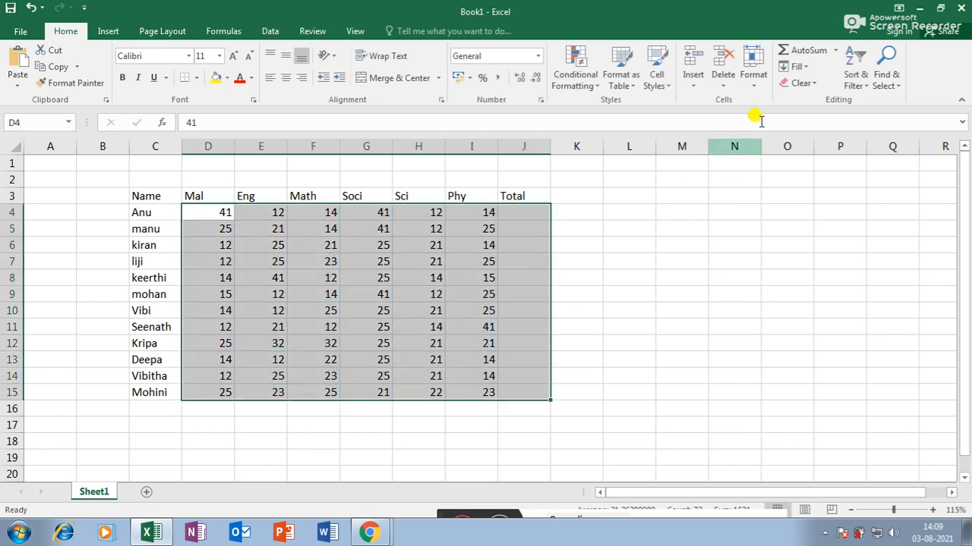
click(798, 51)
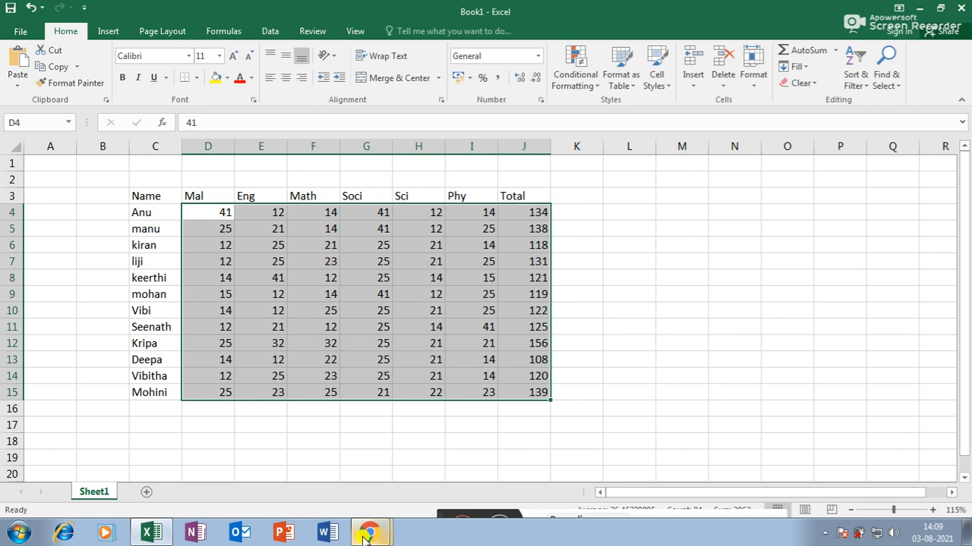
click(321, 245)
- Make the row 3 headers C3:J3 and student names C4:C15 bold
drag(163, 196, 524, 196)
click(122, 78)
click(315, 295)
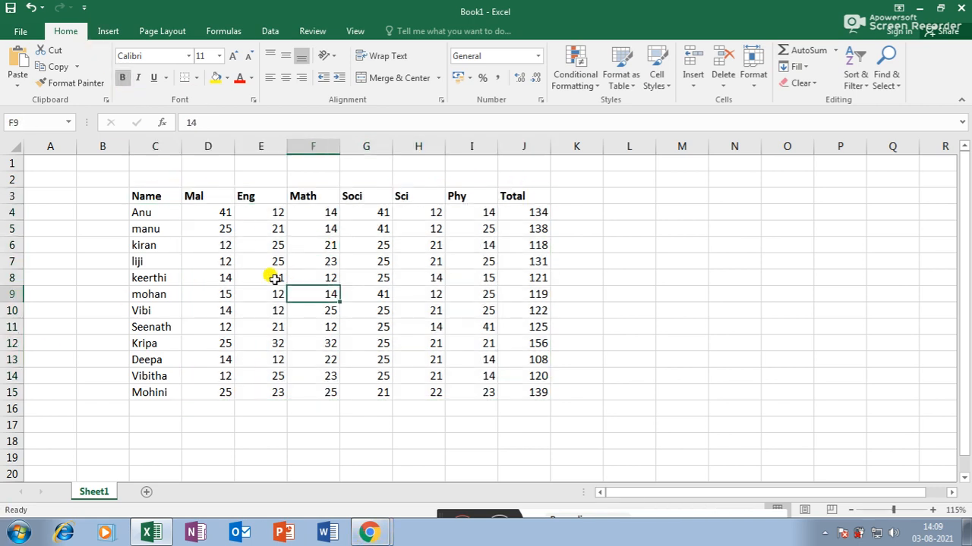
drag(156, 213, 159, 394)
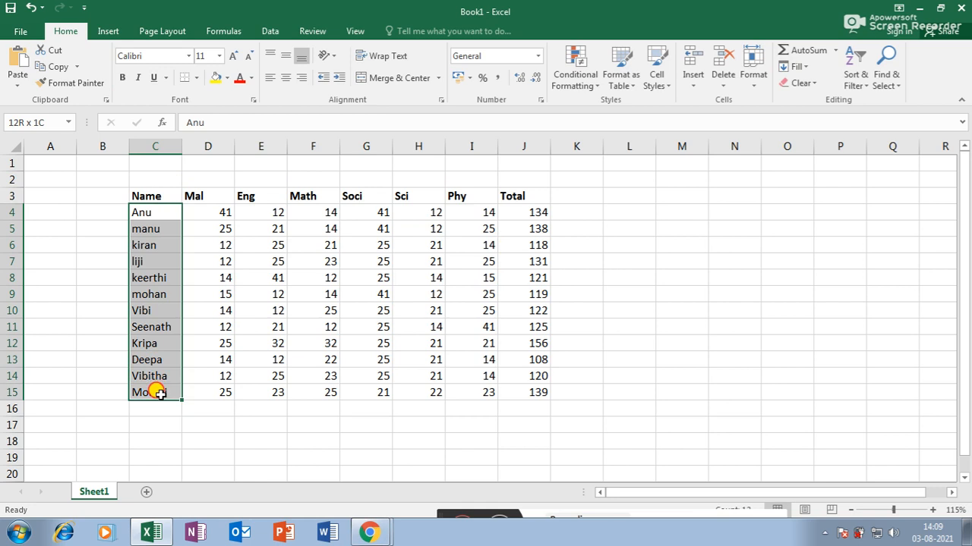
click(123, 77)
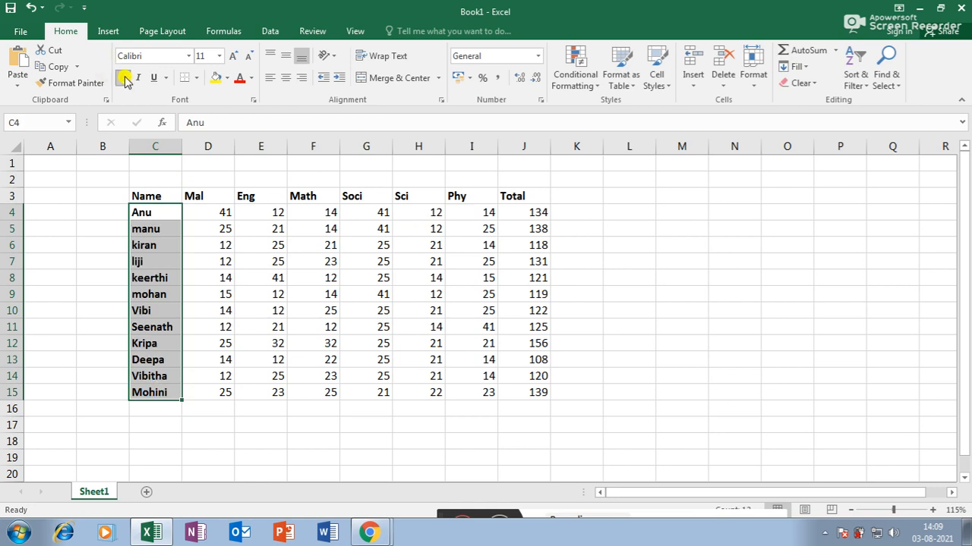
click(167, 311)
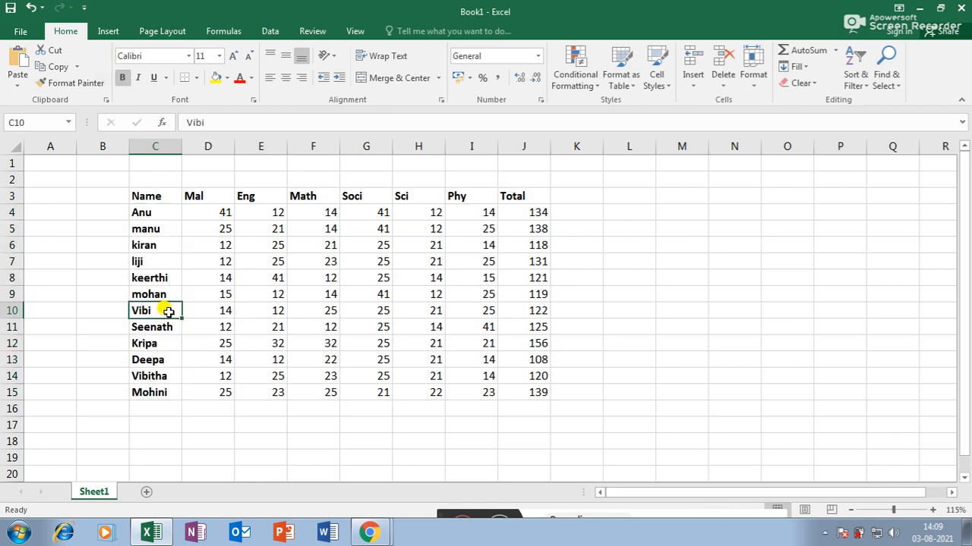
click(635, 364)
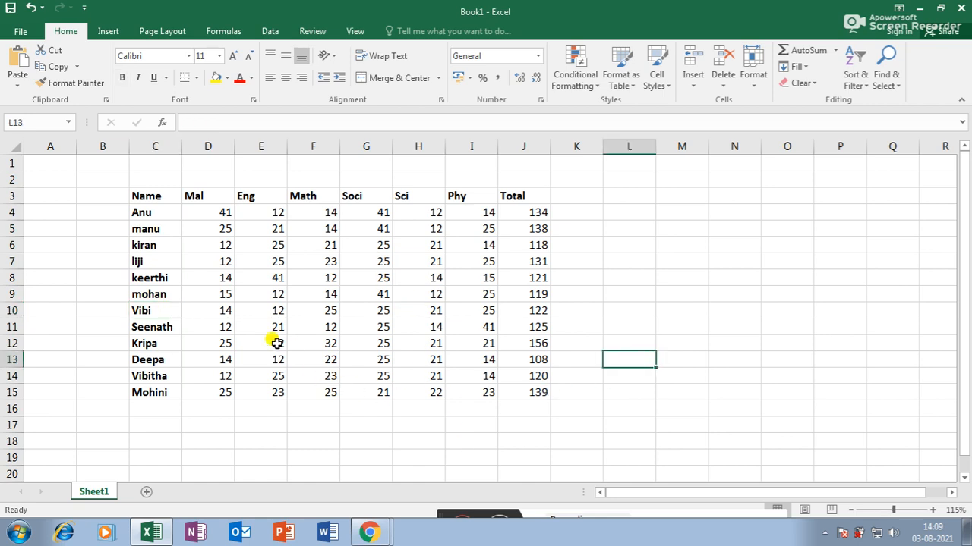
scroll(304, 244, up, 2)
scroll(369, 260, down, 2)
scroll(374, 265, up, 2)
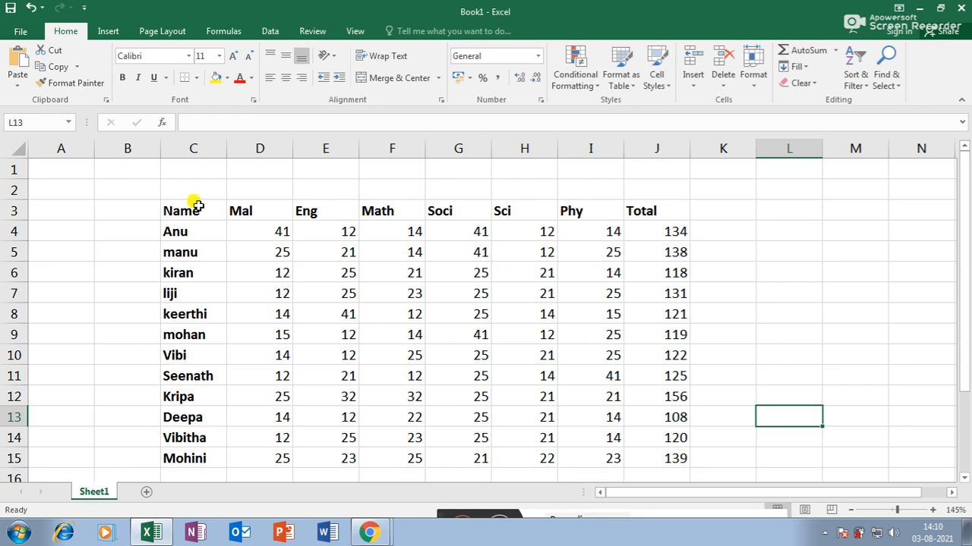
click(193, 355)
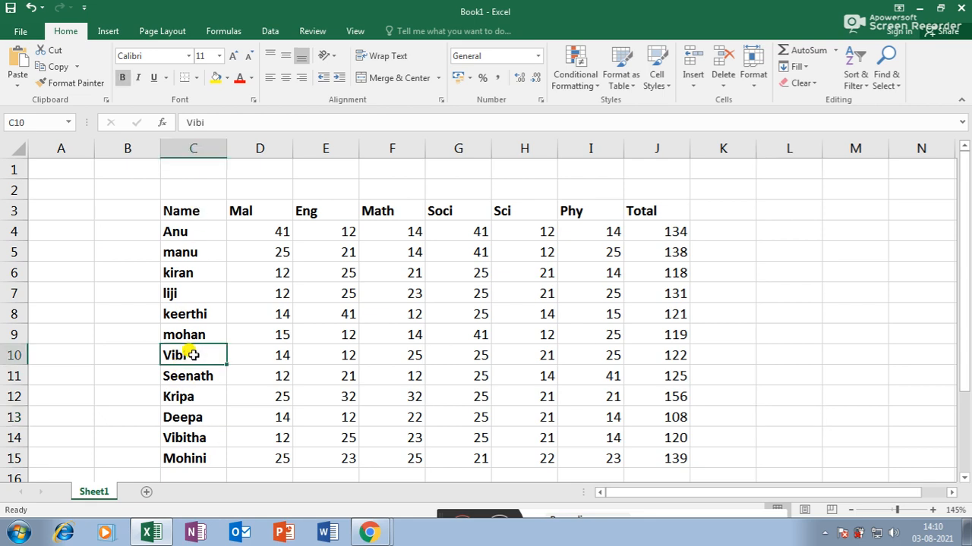
click(369, 531)
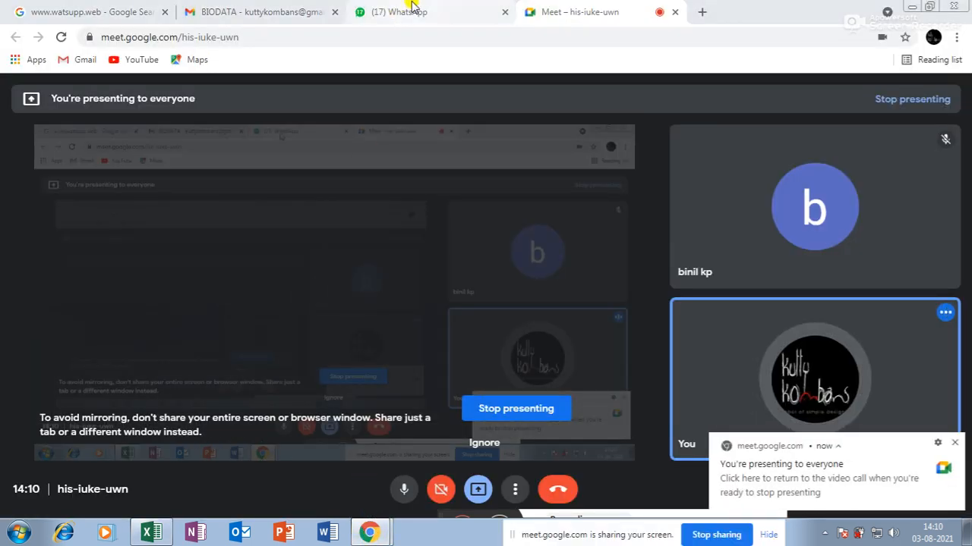
click(387, 15)
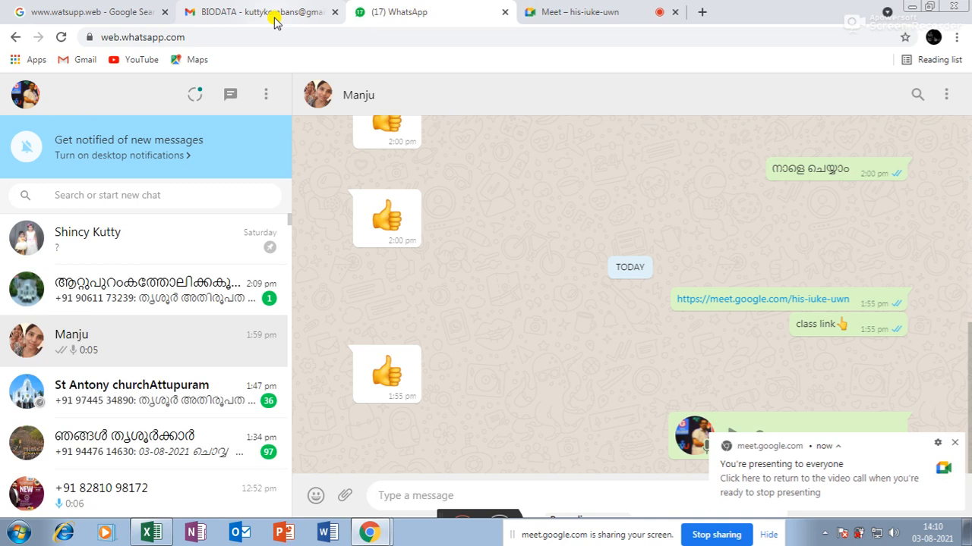
click(151, 532)
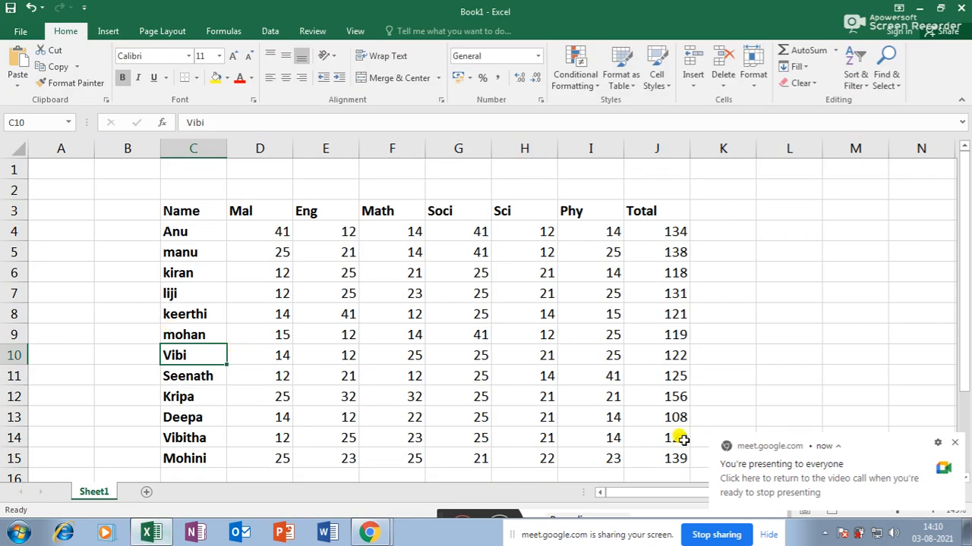
- Shade Vibi's Soci mark of 25 in G10 yellow
click(958, 446)
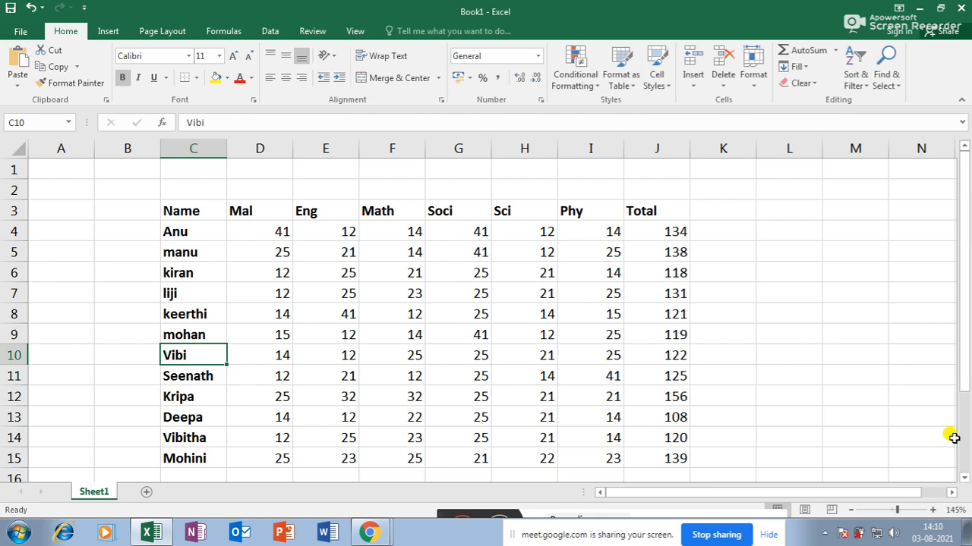
click(474, 356)
key(ctrl+b)
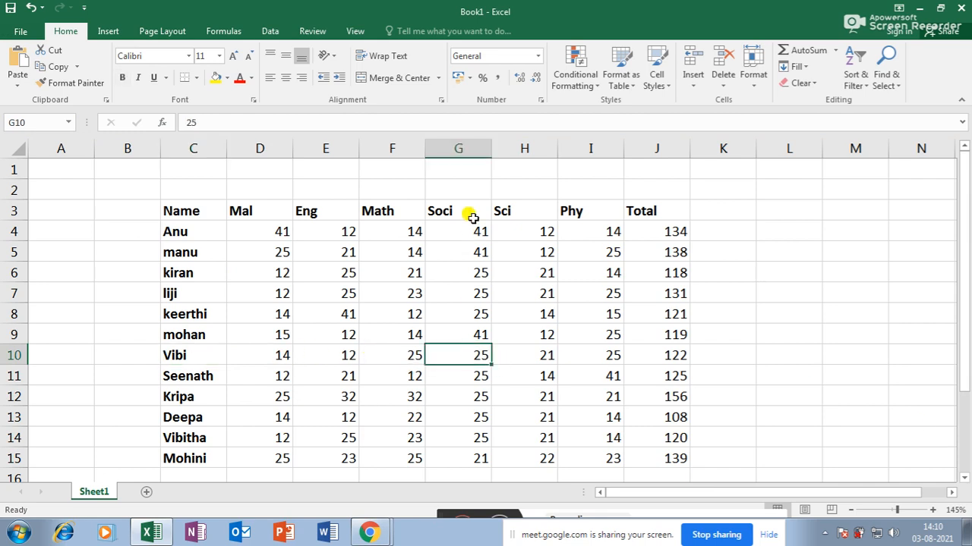
click(216, 79)
- Select the names column, subject headers, Soci column and row 10 to trace G10's position
drag(173, 231, 167, 448)
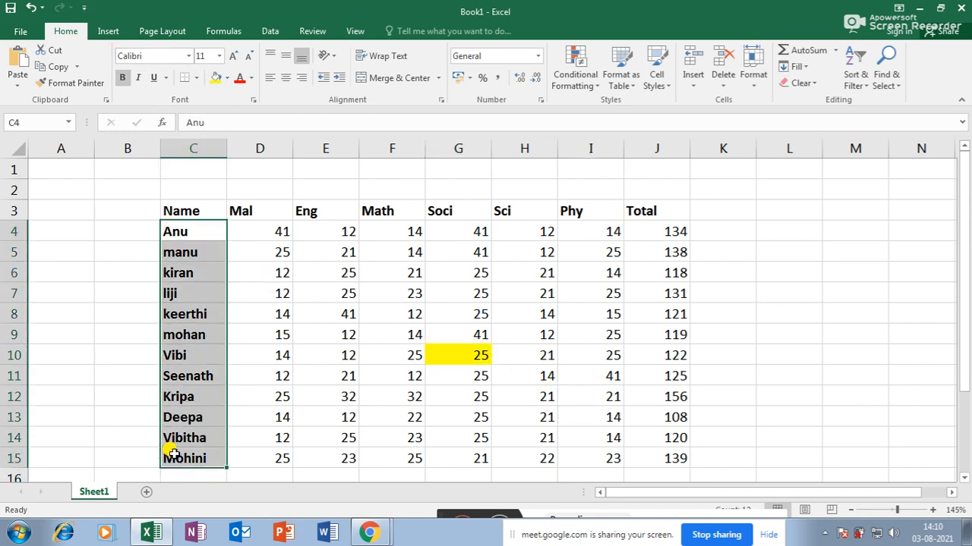
drag(245, 210, 588, 203)
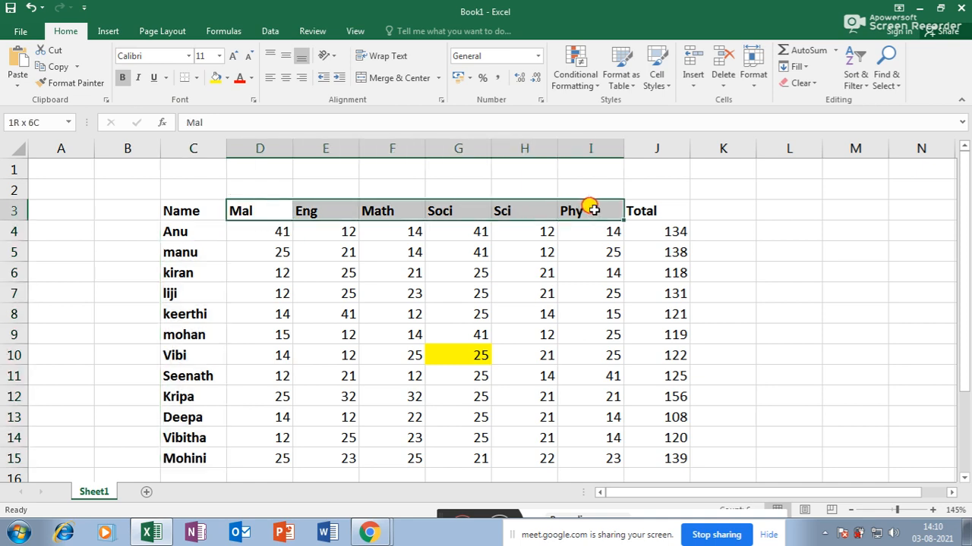
click(441, 210)
drag(445, 206, 449, 353)
drag(181, 350, 496, 343)
click(721, 304)
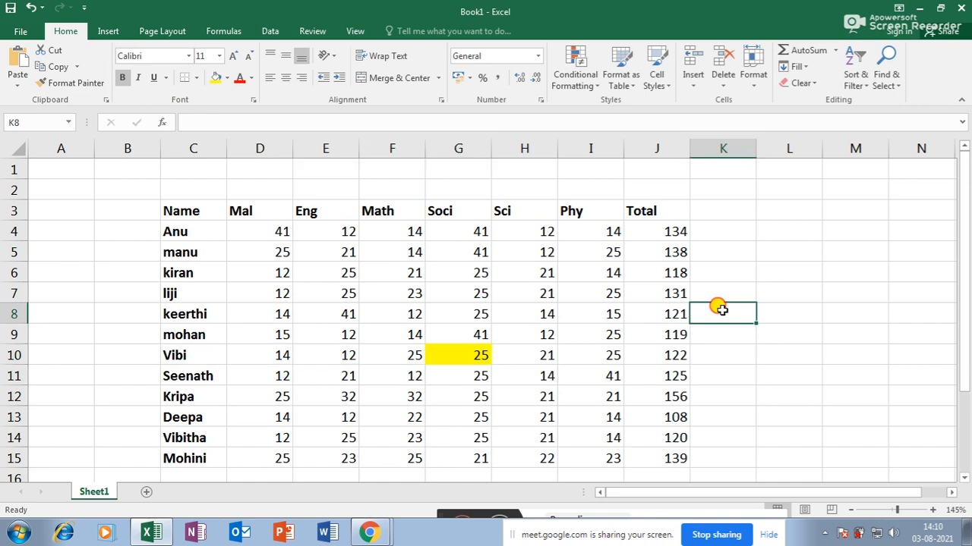
click(791, 269)
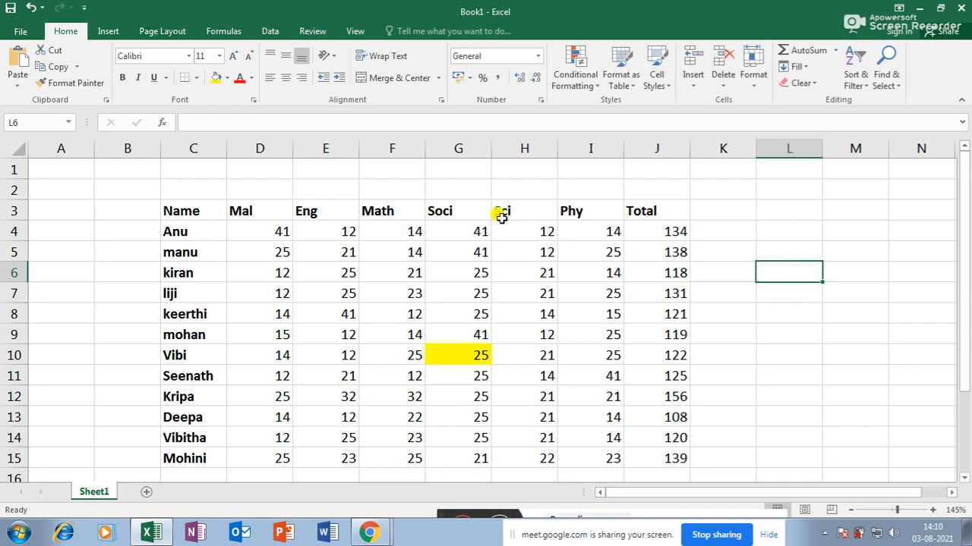
- Type the headings 'match' in F1 and 'index' in G1
click(394, 166)
text(match)
key(Tab)
text(i)
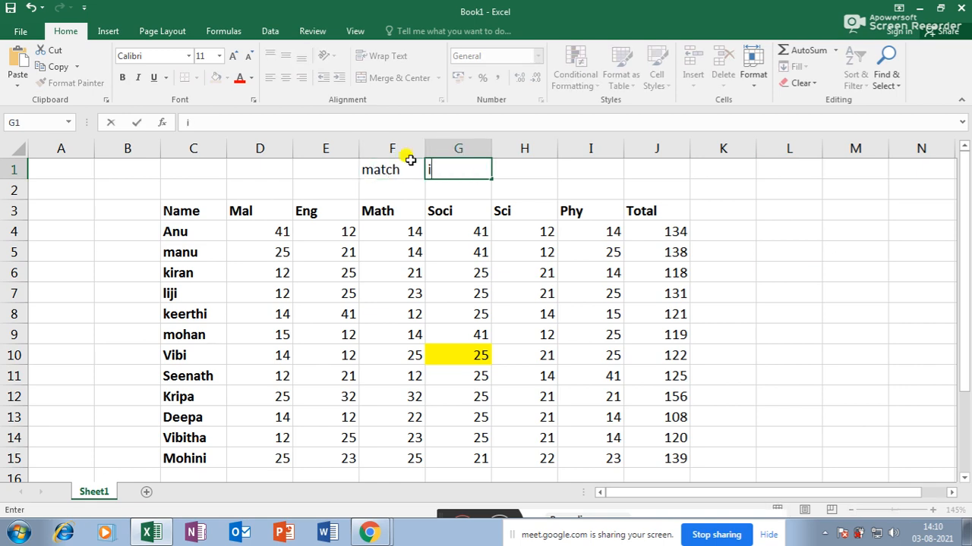
key(Return)
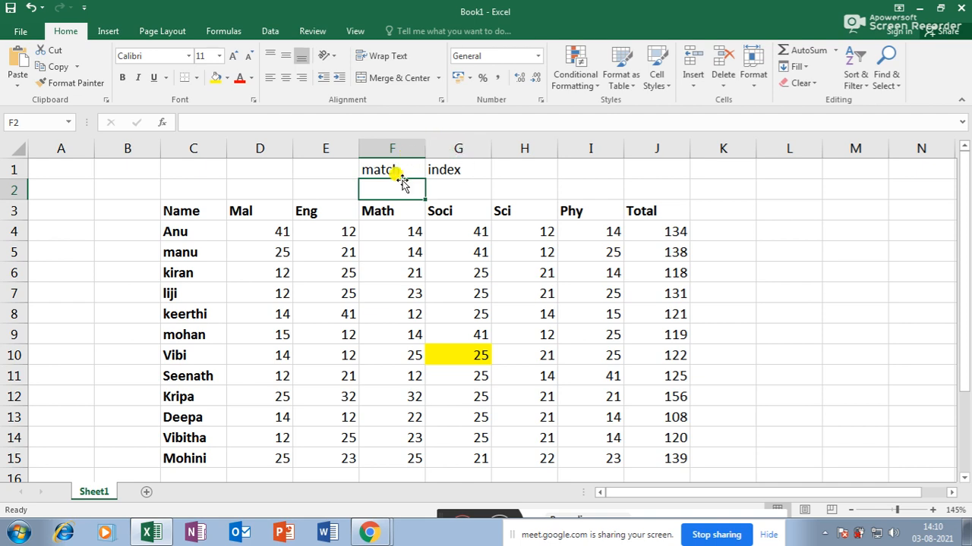
- Make the F1:G1 headings bold at font size 16
drag(385, 170, 472, 169)
click(123, 77)
click(232, 56)
click(232, 55)
click(233, 56)
- Move among the empty cells beside the table, ending on L7
click(718, 340)
click(805, 317)
click(852, 316)
click(806, 305)
click(803, 323)
click(839, 320)
click(803, 300)
- Enter =match(K7,C4:C15,0) in L7 to find the name's position
text(=)
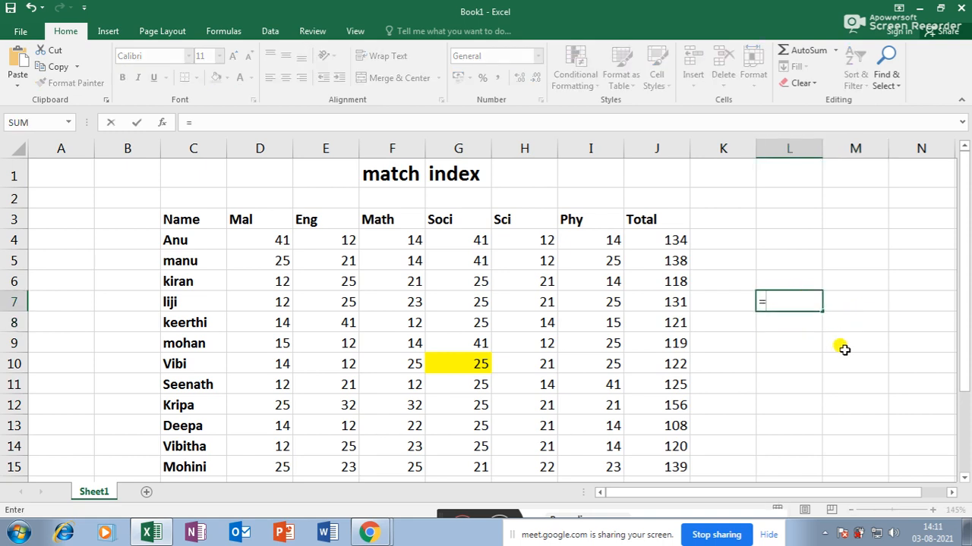
text(match)
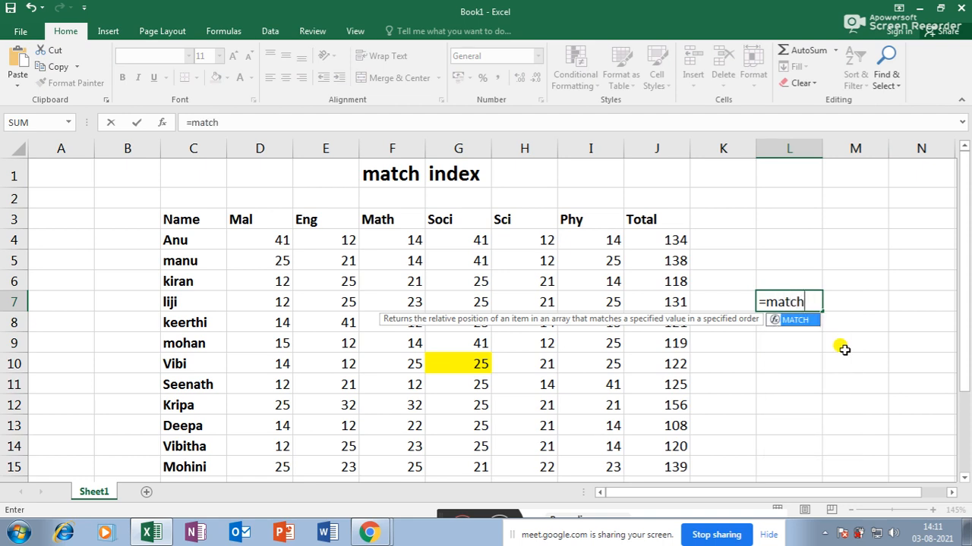
text(()
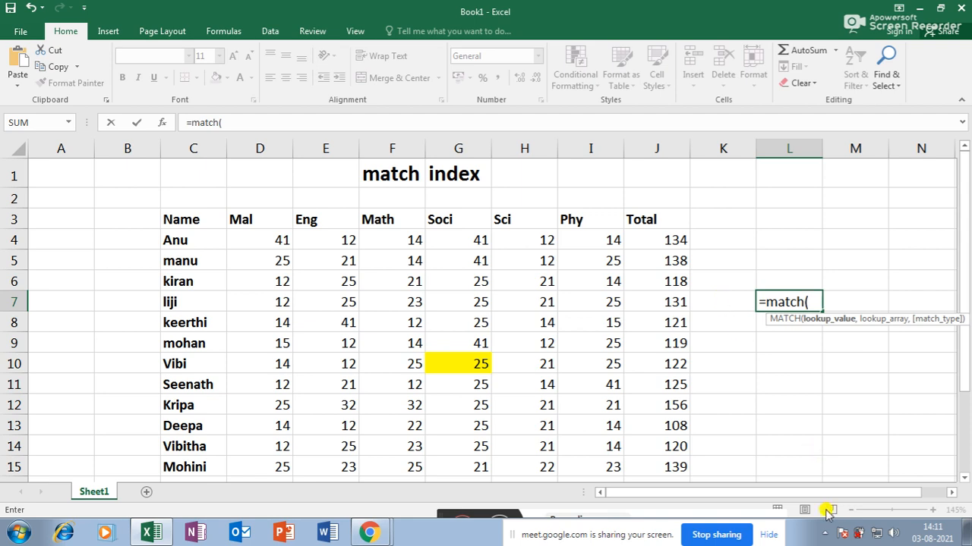
click(825, 534)
click(826, 533)
click(731, 301)
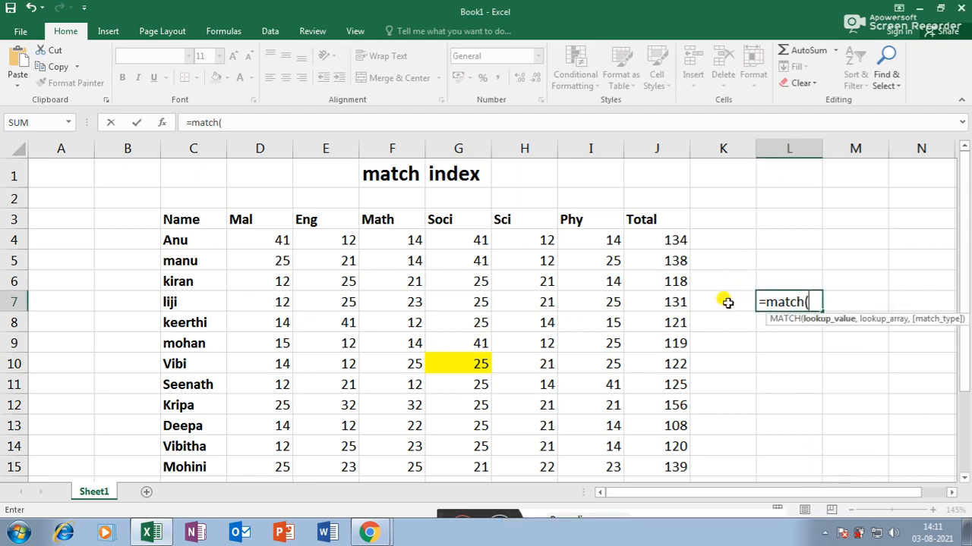
click(726, 301)
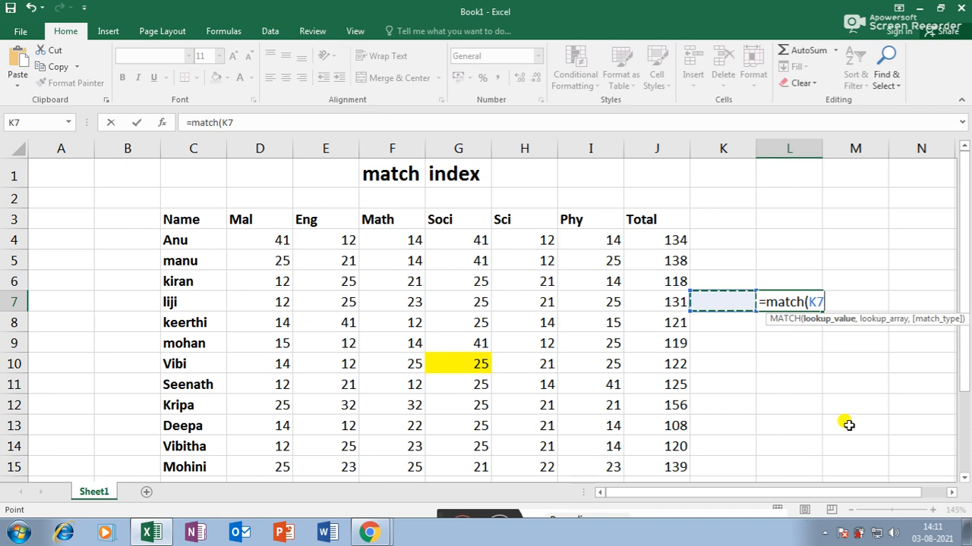
text(,)
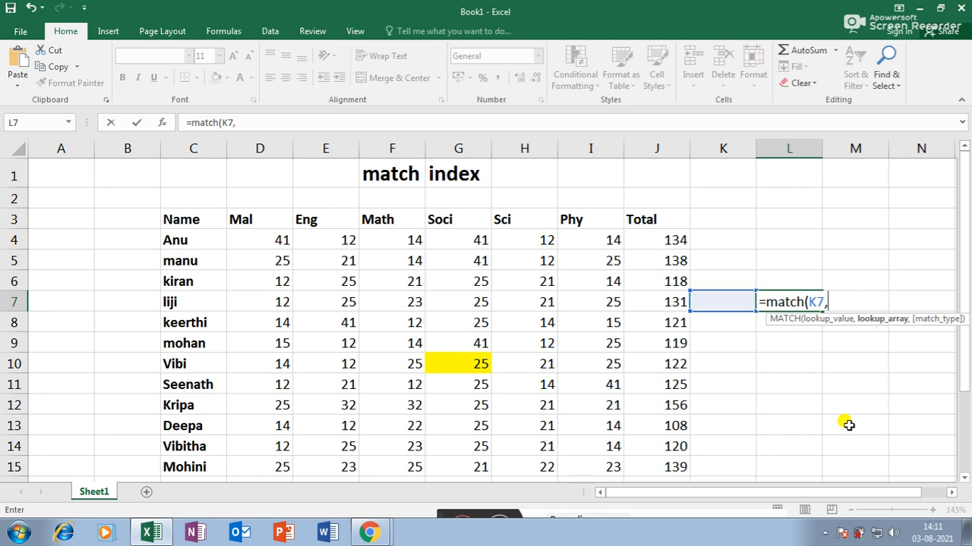
drag(194, 238, 191, 464)
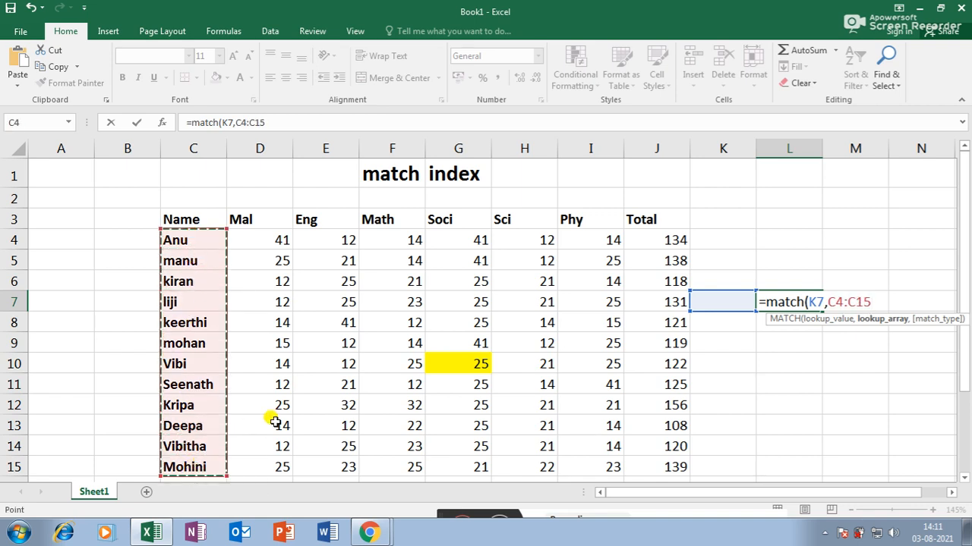
text(,)
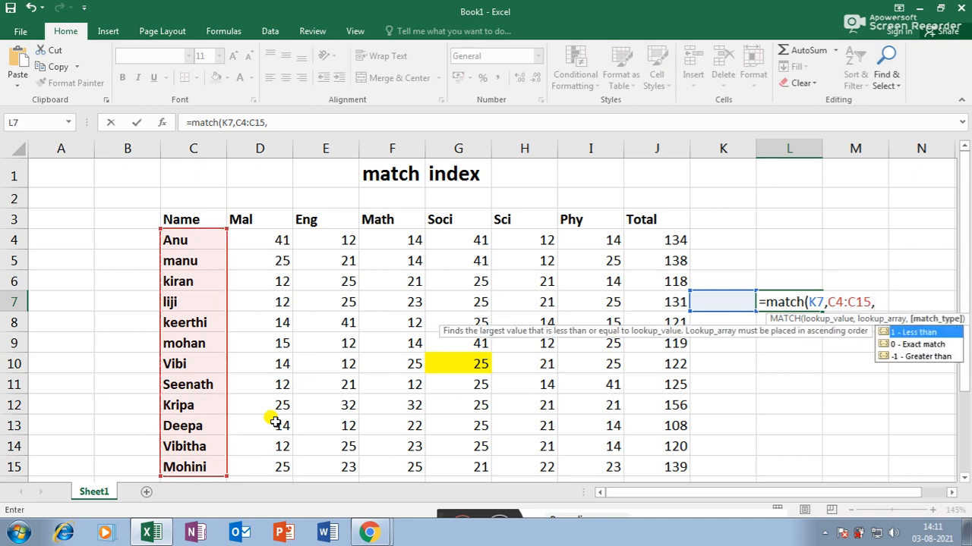
text(0,)
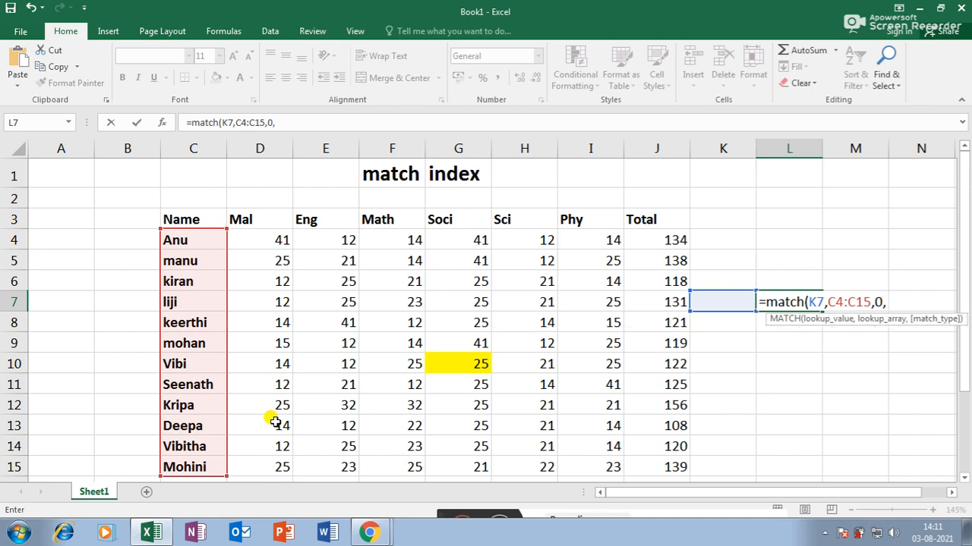
text(false)
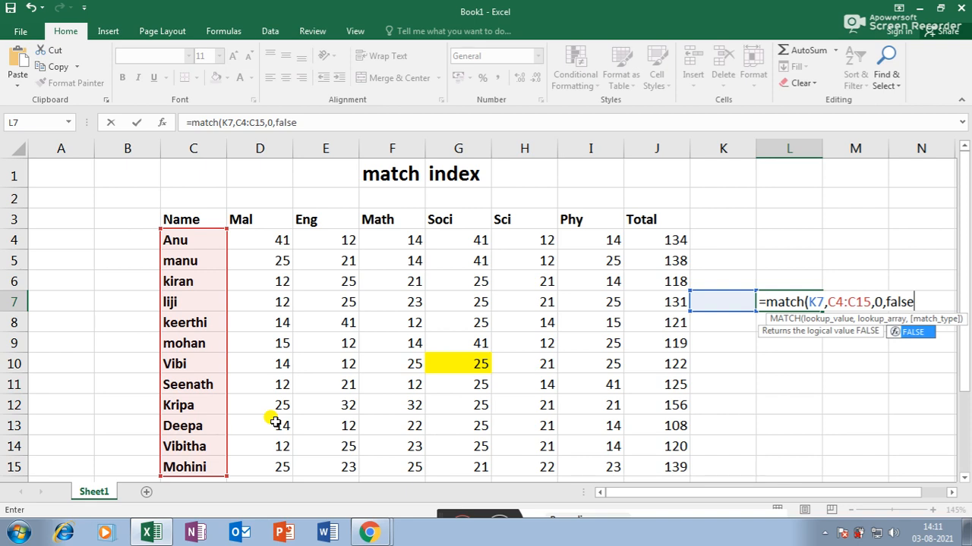
key(BackSpace)
key(BackSpace)
key(BackSpace)
key(BackSpace)
key(BackSpace)
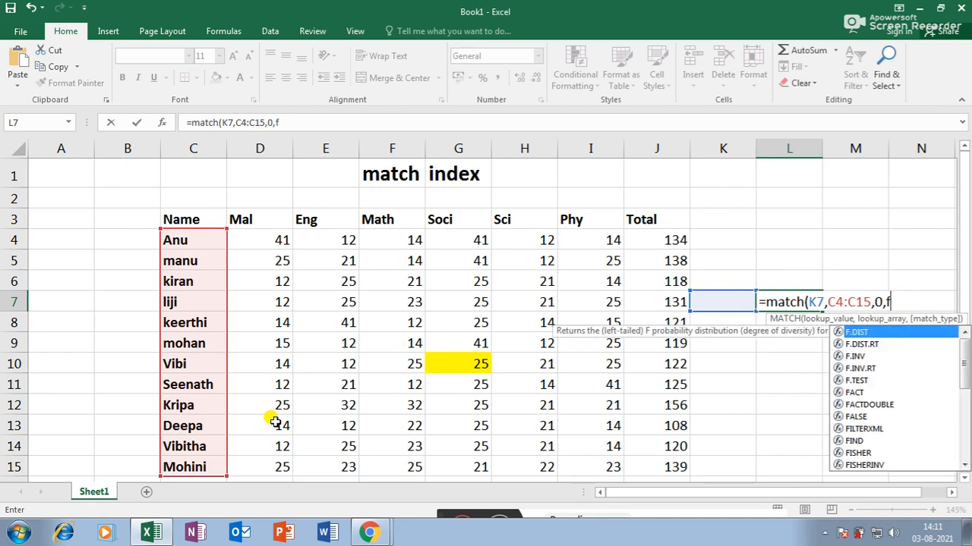
key(BackSpace)
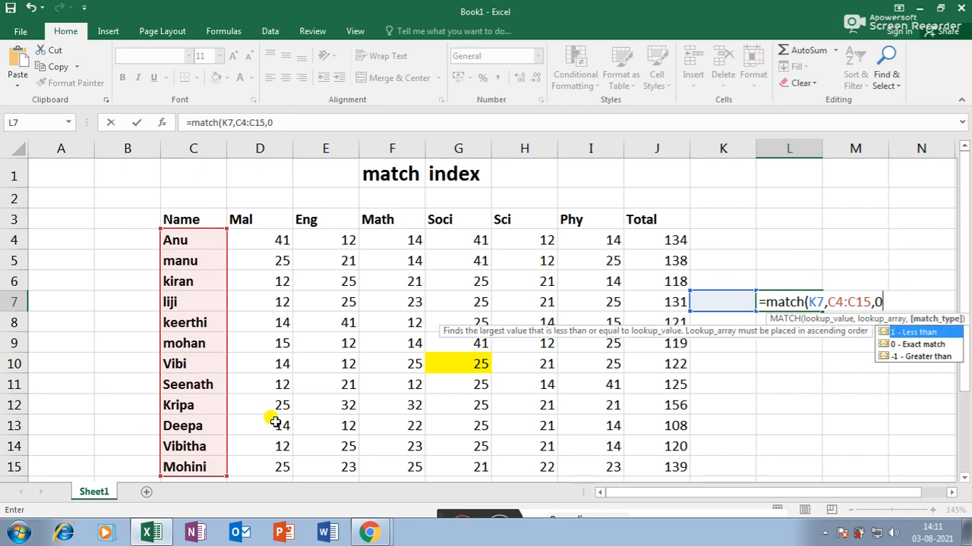
text())
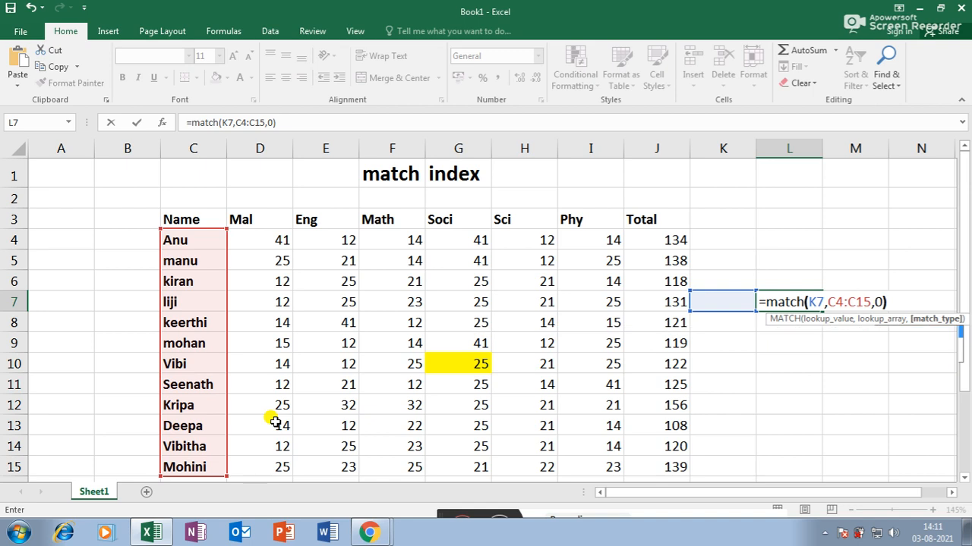
key(Return)
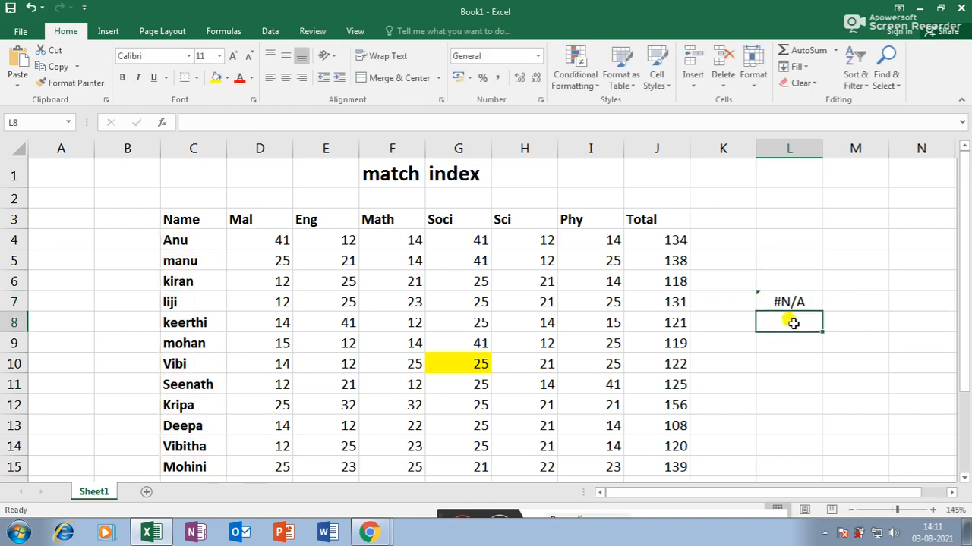
- Enter =match(K8,D3:J3,0) in L8 to find the subject's position
text(=match)
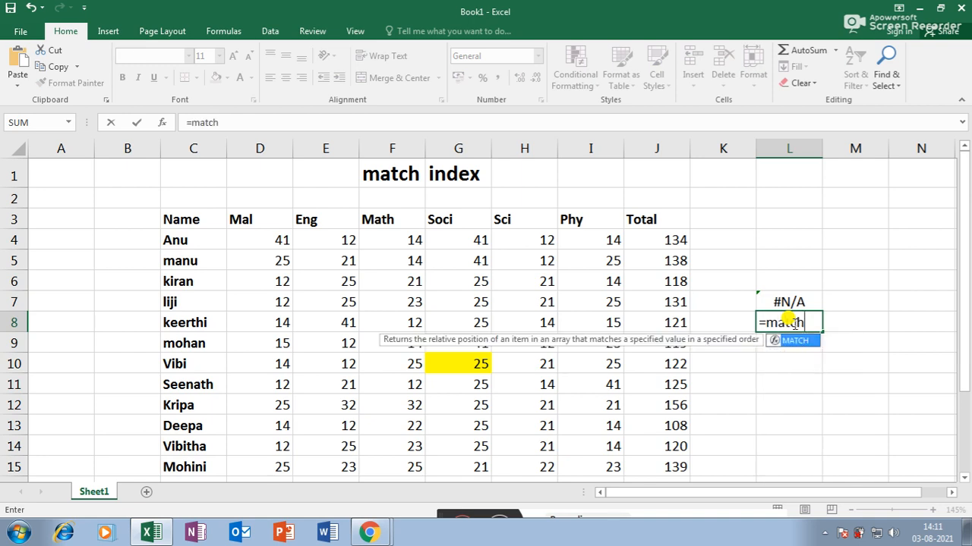
text(()
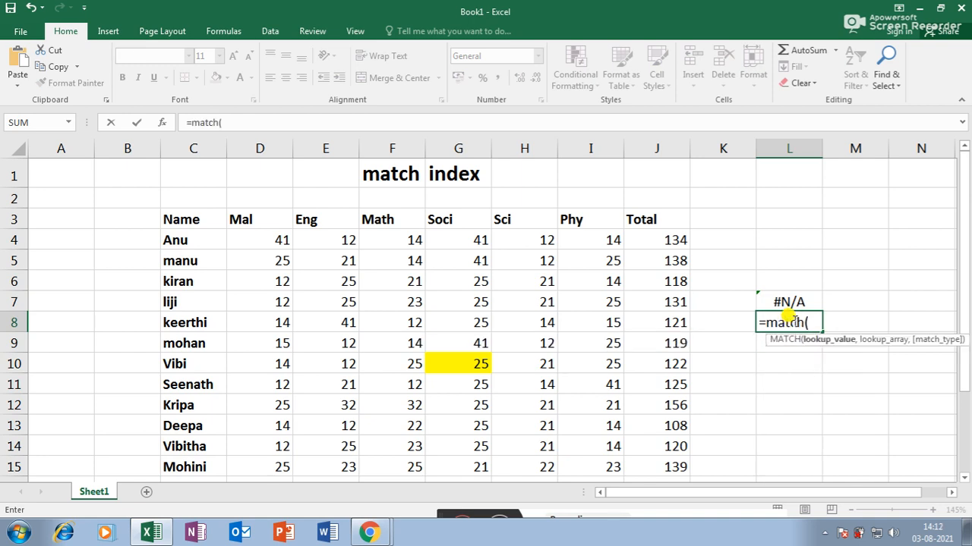
click(723, 323)
text(,)
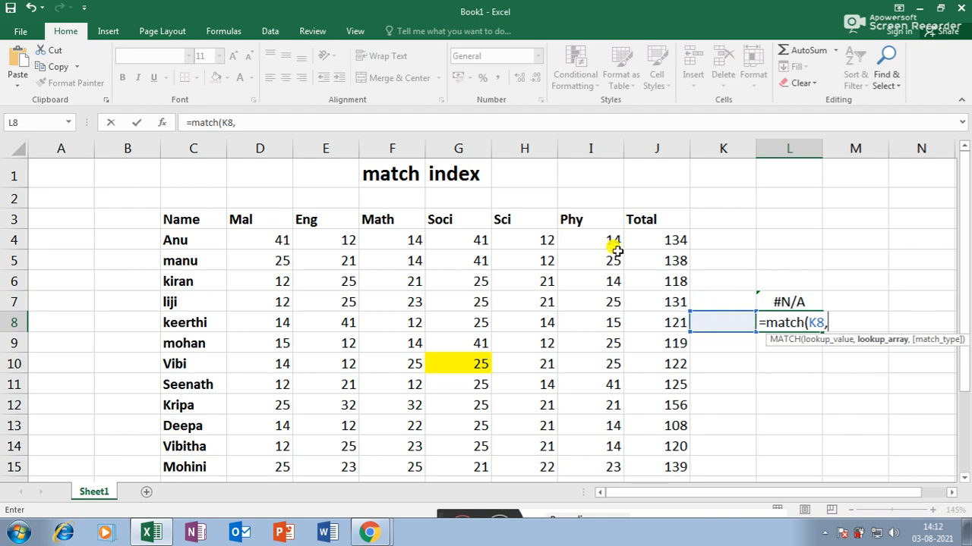
drag(238, 217, 654, 215)
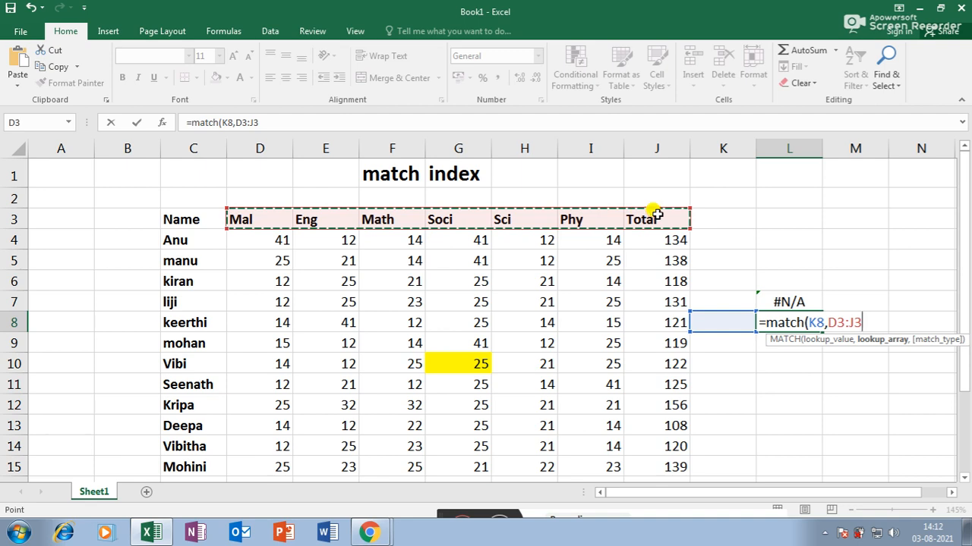
text(,0)
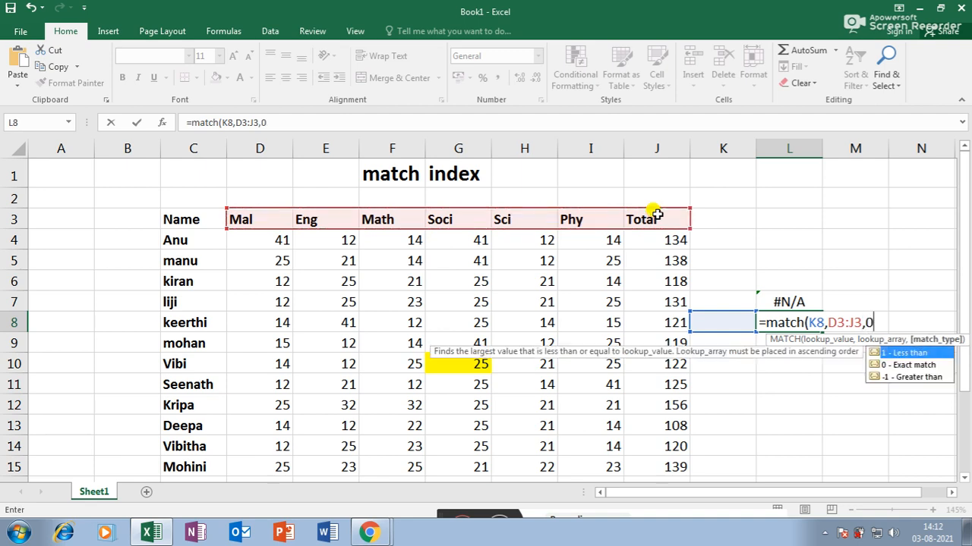
text())
key(Return)
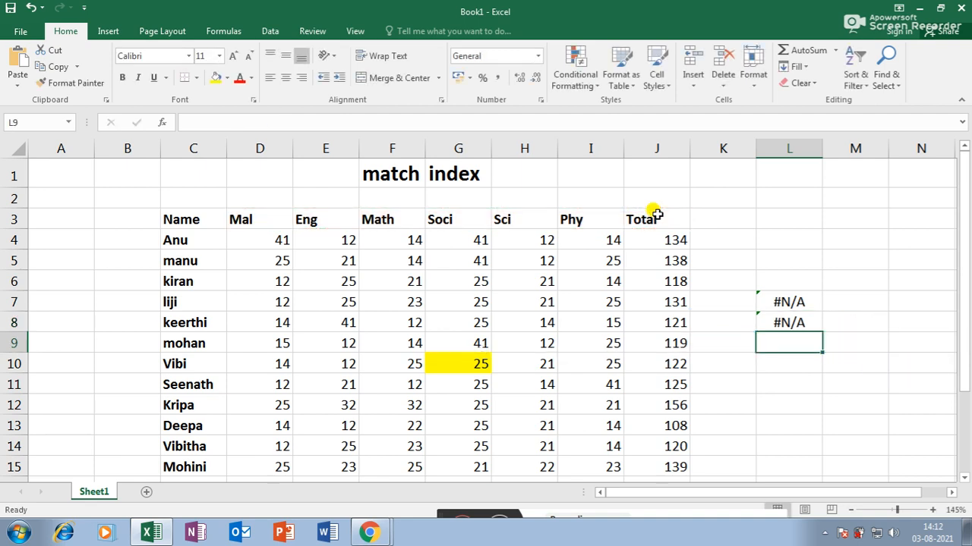
- Label K10 as 'Ans'
click(739, 355)
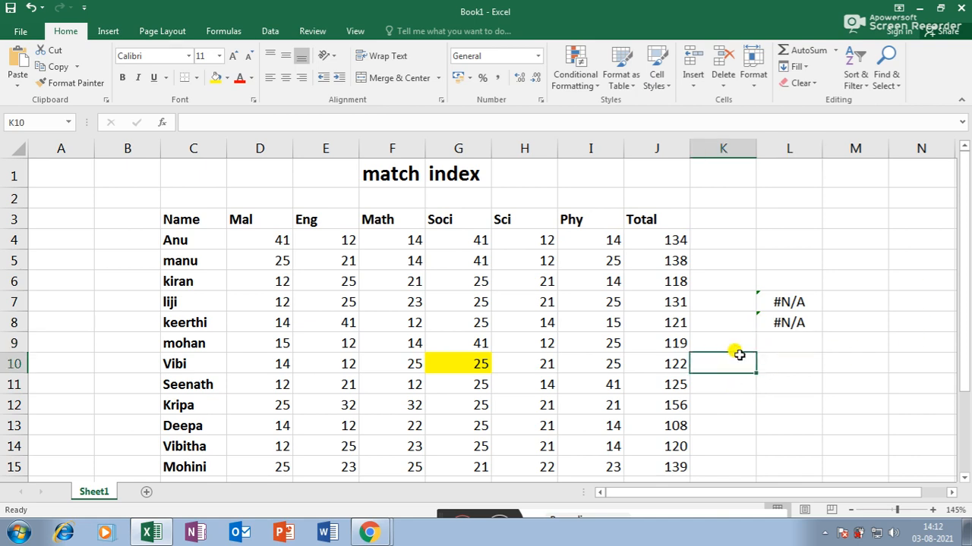
text(Ans)
key(Right)
key(Right)
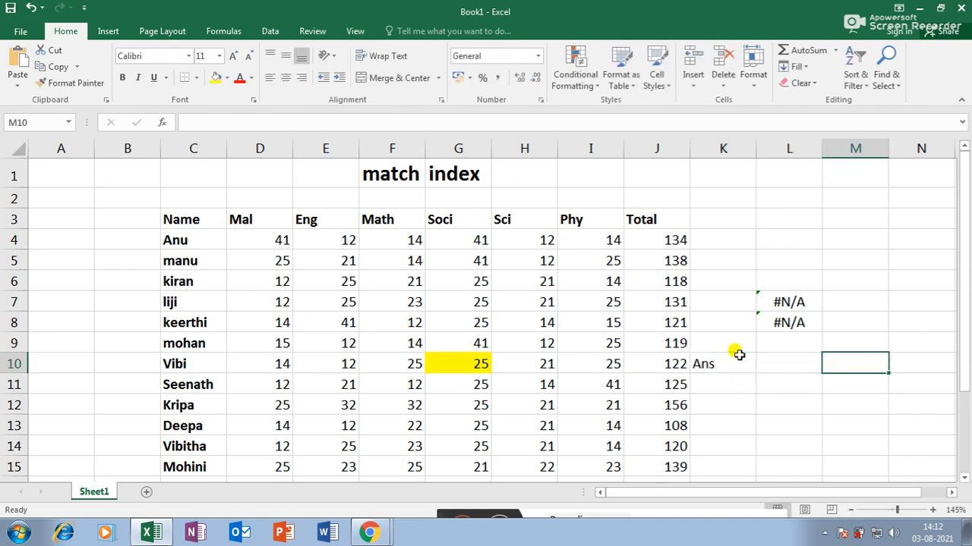
key(Left)
- Enter =index(D4:J15,L7,L8) in L10
text(=)
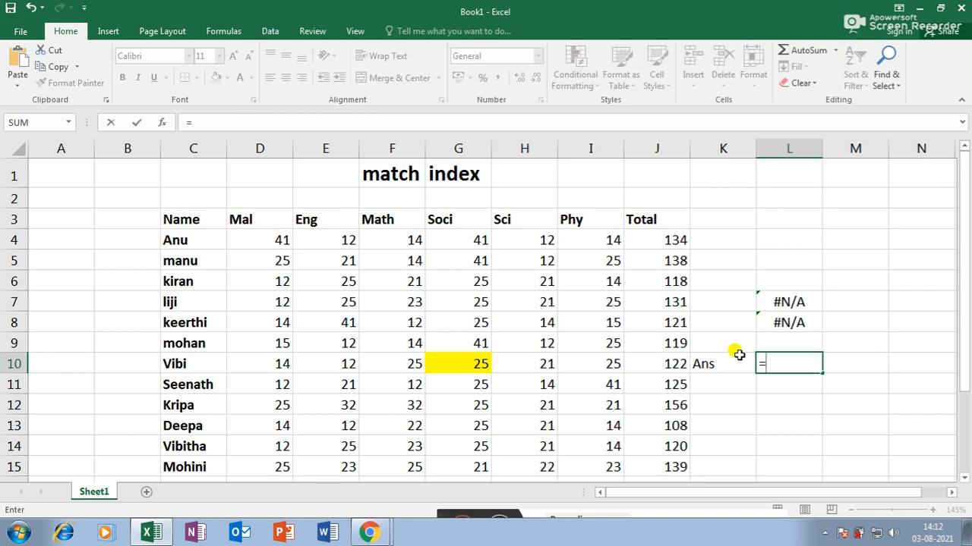
text(index)
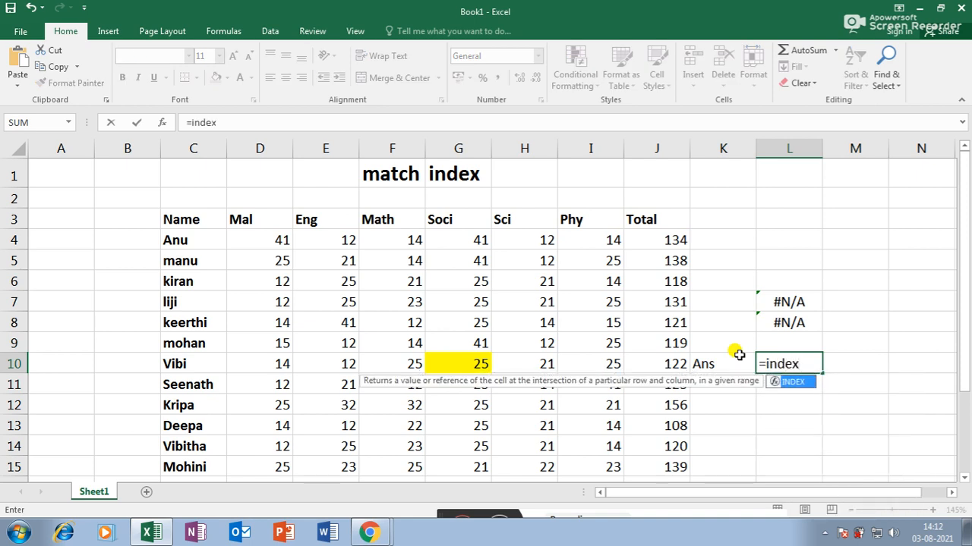
text(()
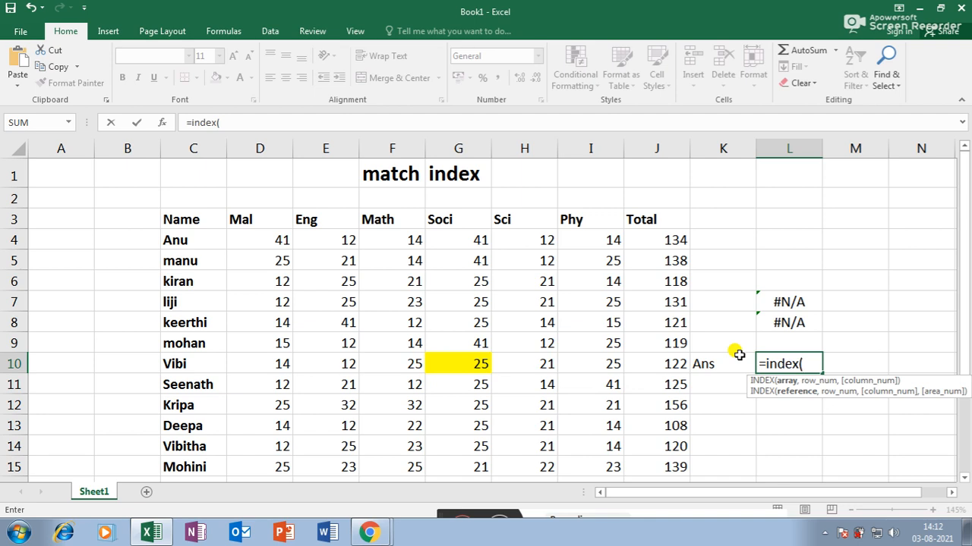
drag(270, 235, 651, 462)
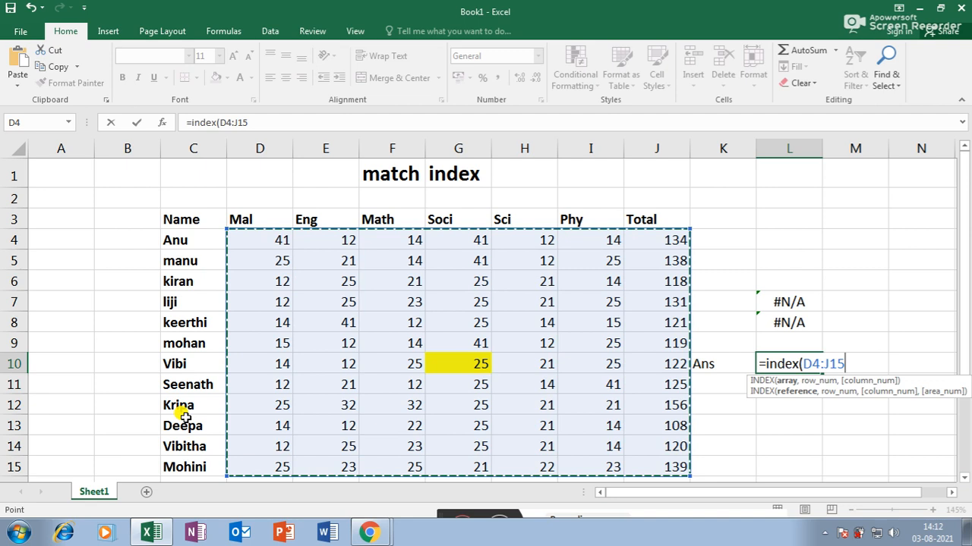
text(,)
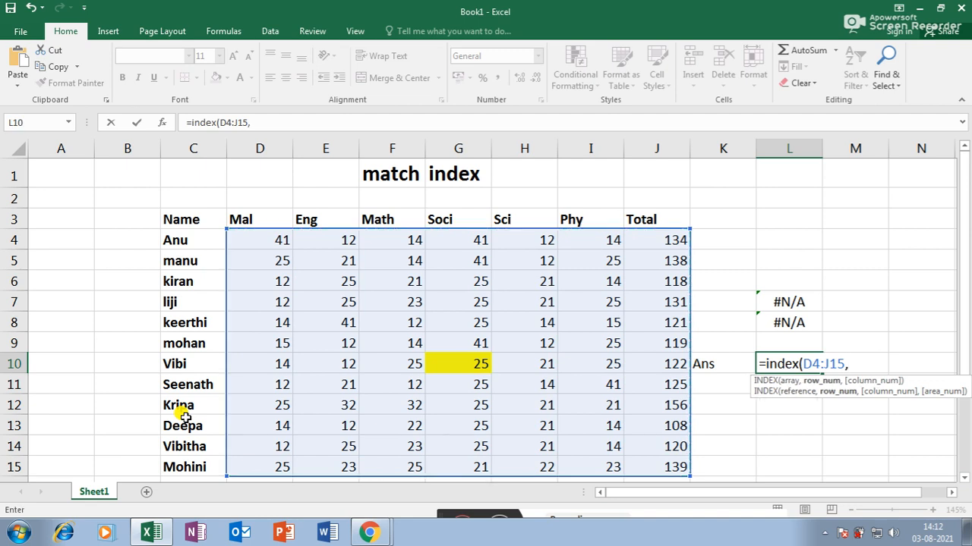
click(786, 300)
text(,)
click(790, 322)
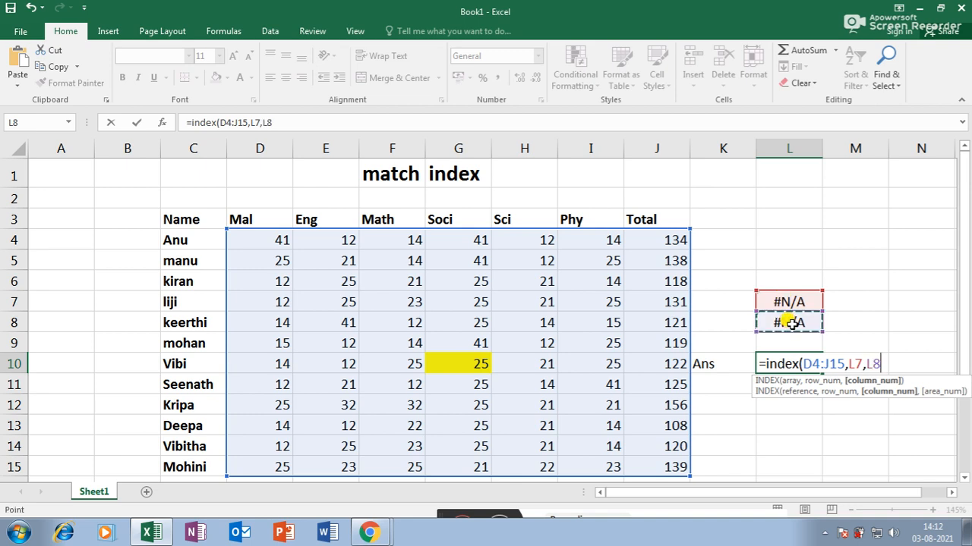
text())
key(Return)
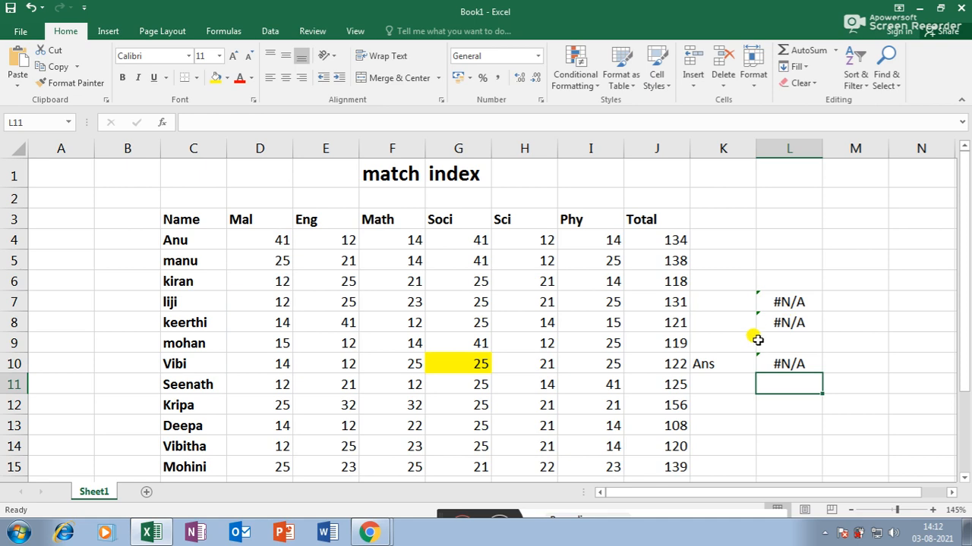
- Enter 'vibi' in K7 and 'soci' in K8 so L10 returns 25
click(728, 304)
text(vibi)
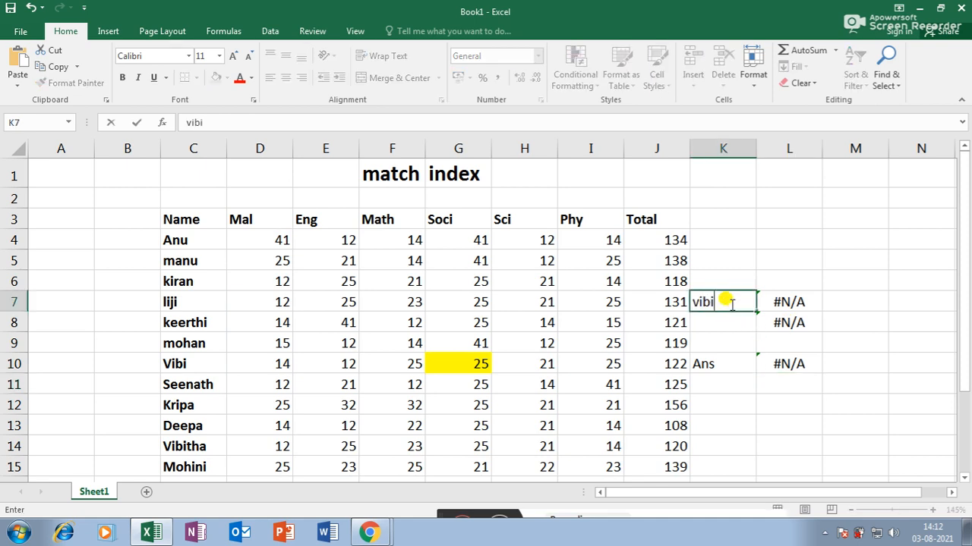
key(Return)
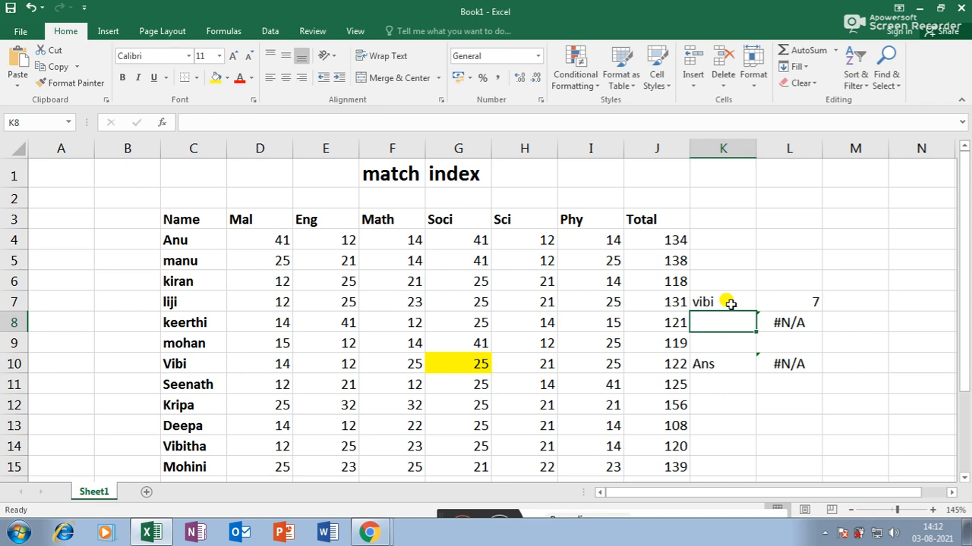
text(soci)
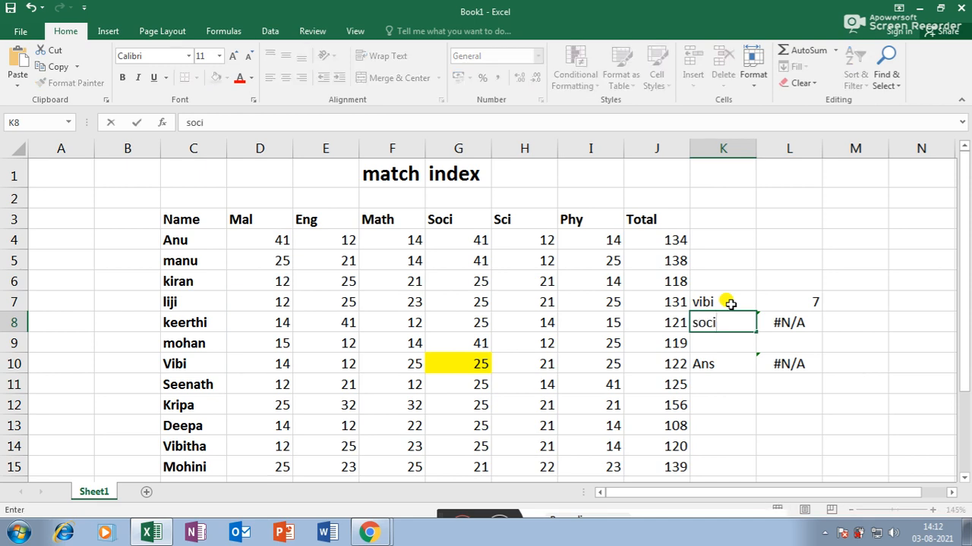
key(Return)
- Shade the answer cell L10 green and the Ans label K10 blue
click(812, 363)
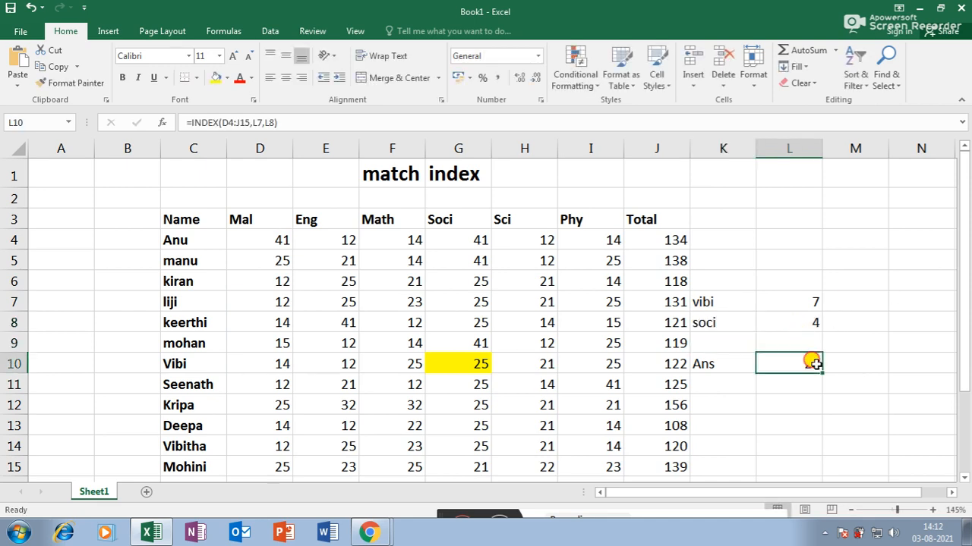
click(226, 79)
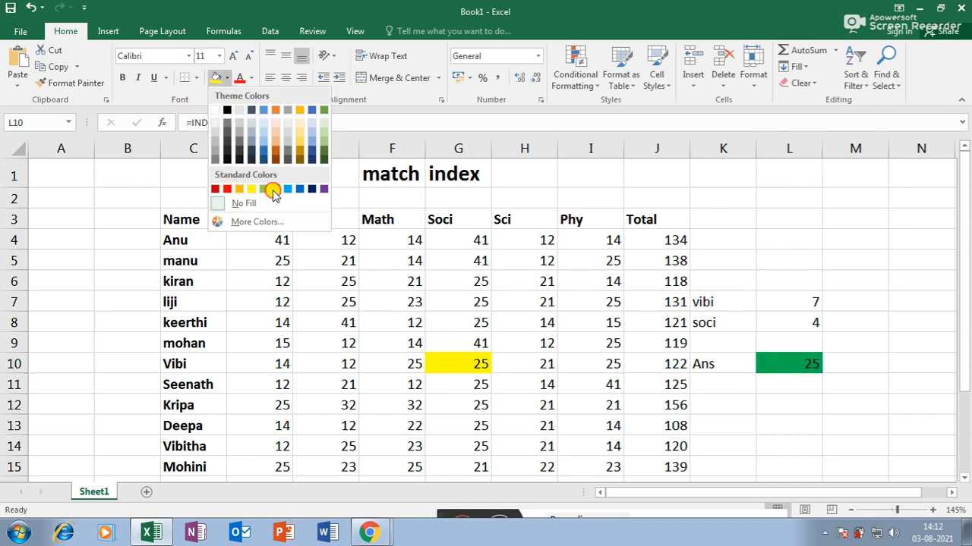
click(276, 192)
click(759, 423)
click(721, 362)
click(790, 364)
click(713, 363)
click(226, 78)
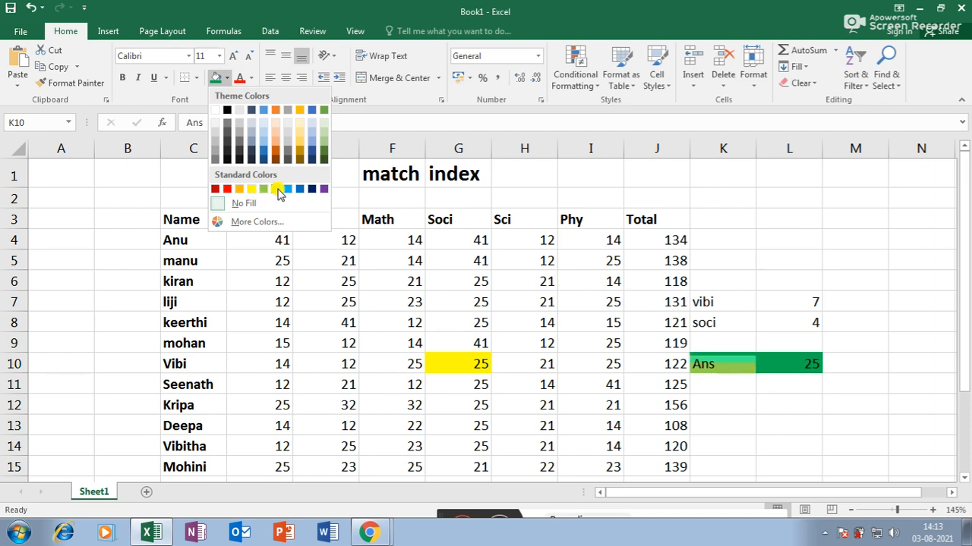
click(301, 189)
click(826, 440)
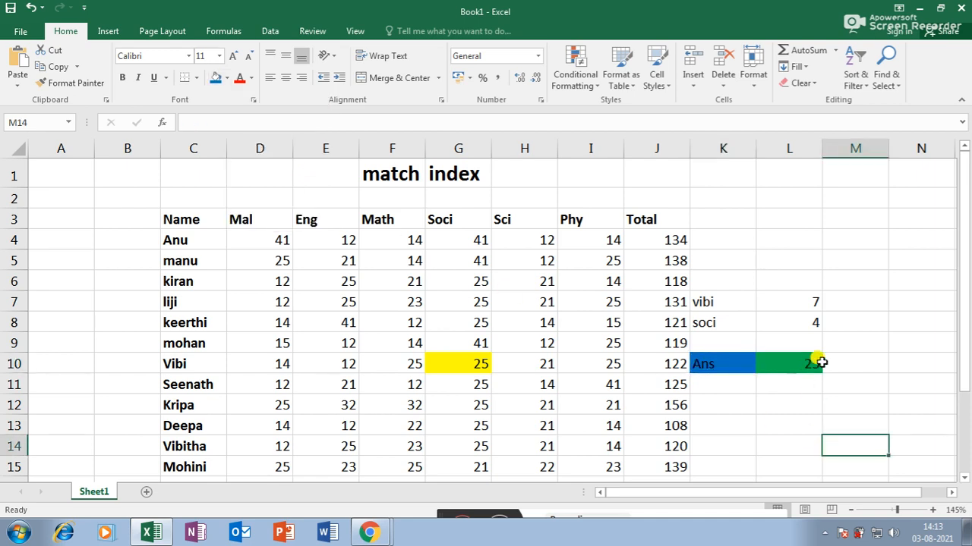
- Enter liji as the lookup name in K7 and Total as the lookup column in K8
click(705, 306)
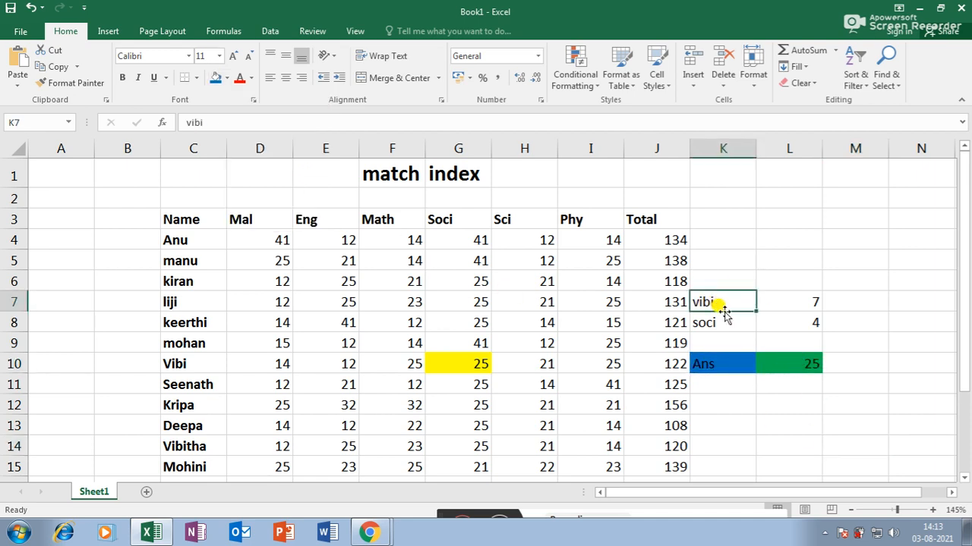
text(liji)
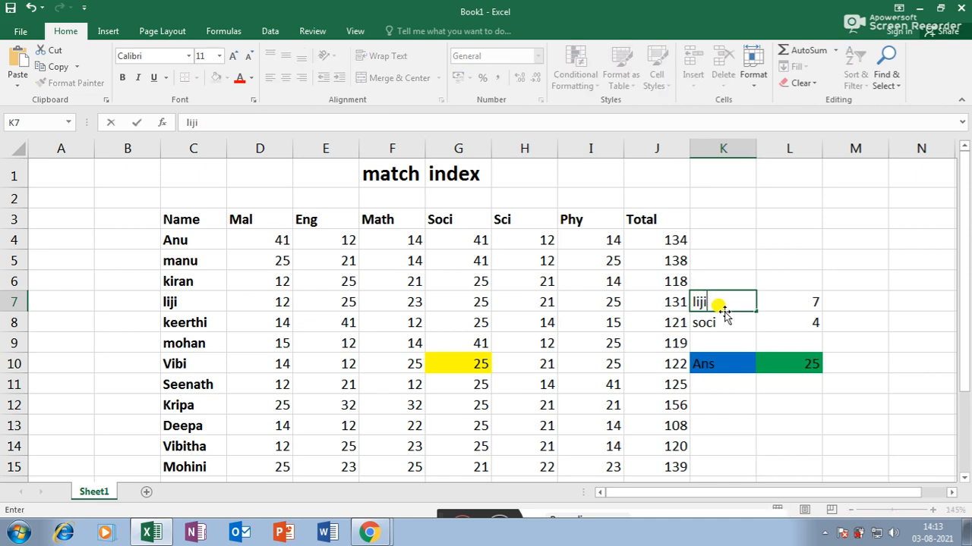
key(Return)
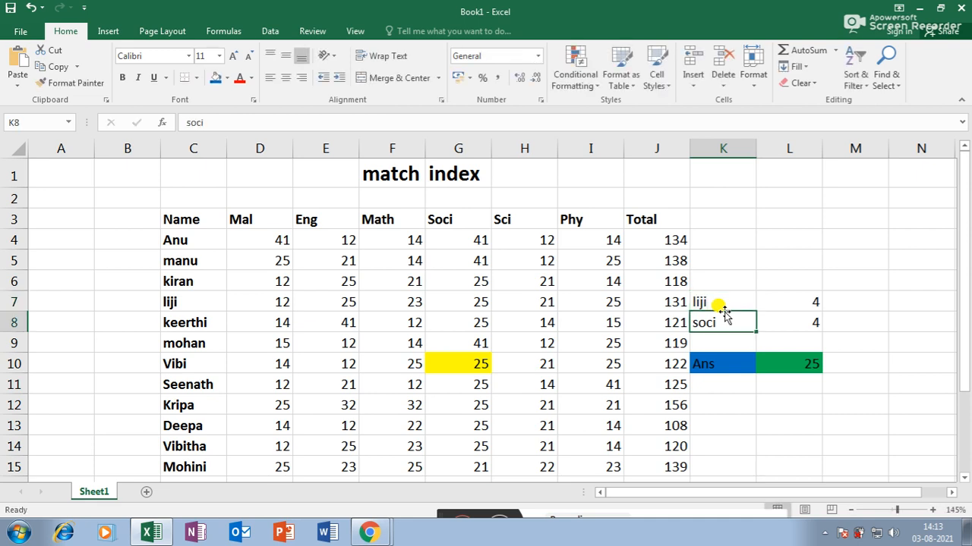
text(Total)
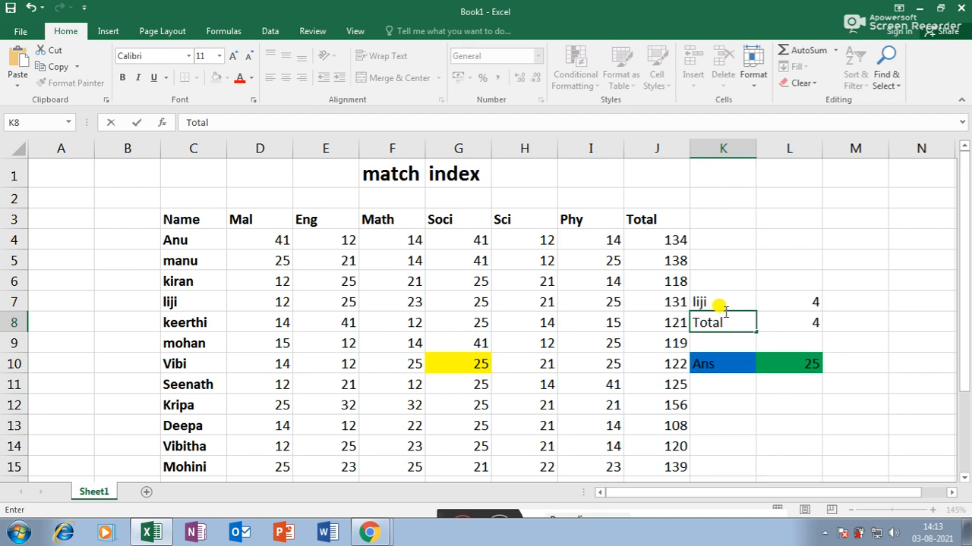
key(Return)
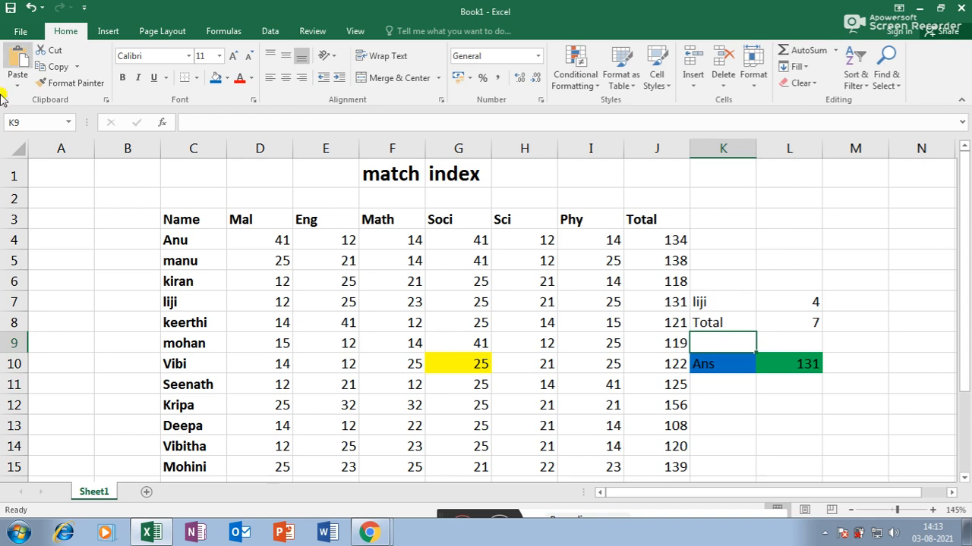
- Shade liji's total in J7 blue, then undo the shading
drag(185, 302, 646, 306)
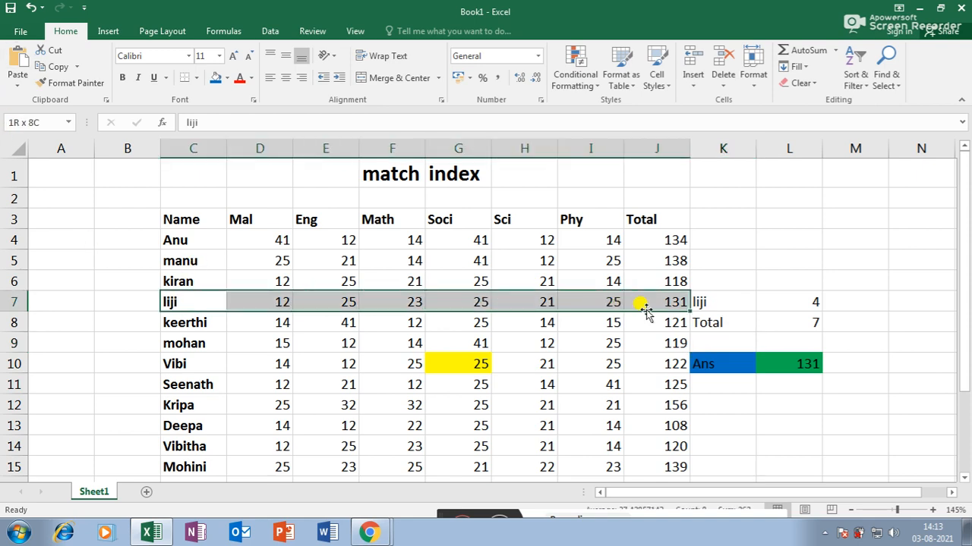
click(654, 302)
click(216, 78)
click(474, 385)
click(713, 304)
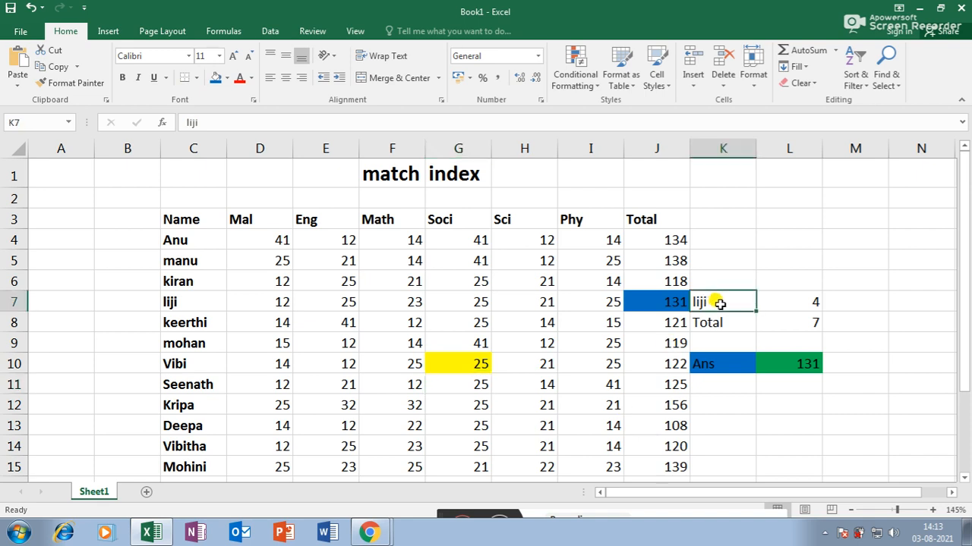
key(ctrl+z)
- Change the lookup to mohini and phy, showing her Phy mark 23 and its INDEX formula
click(719, 304)
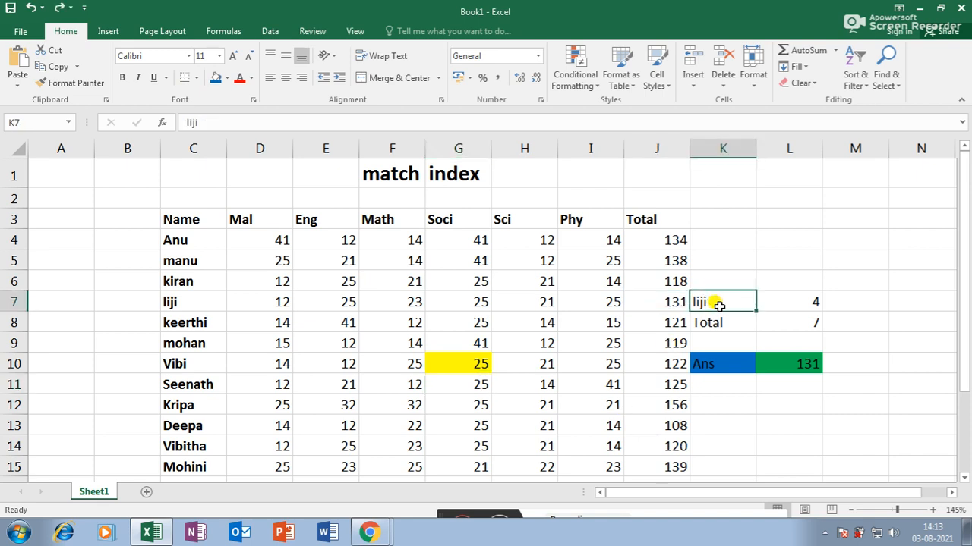
text(mohini)
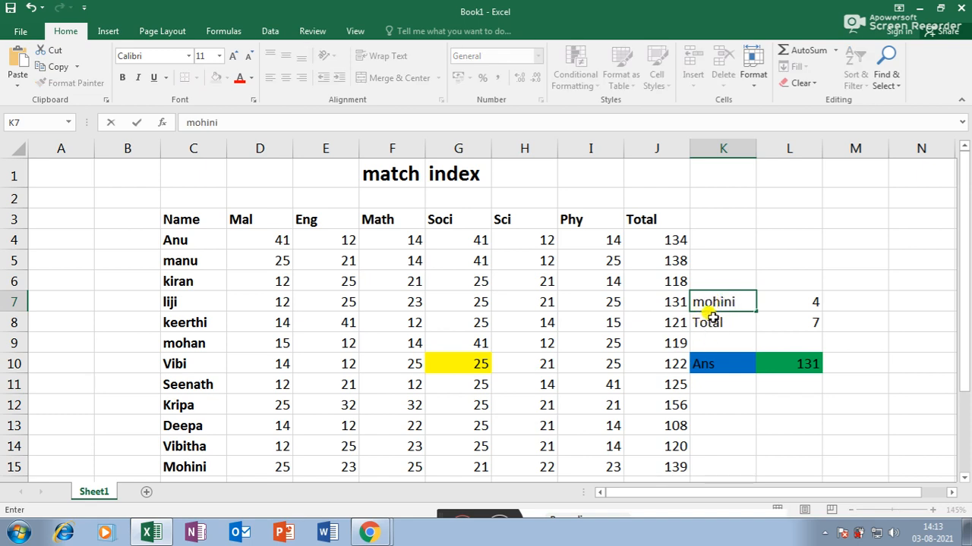
click(714, 321)
text(phy)
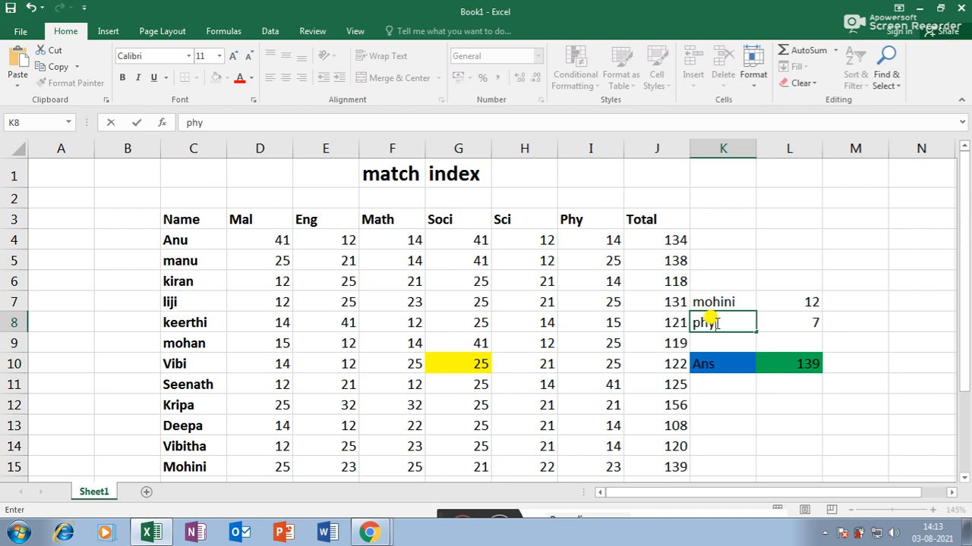
key(Return)
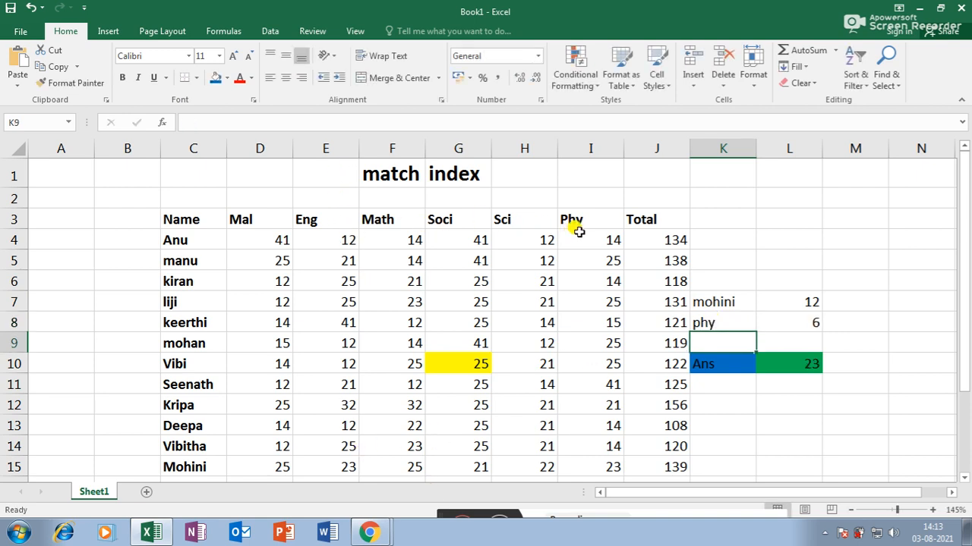
click(608, 464)
click(810, 368)
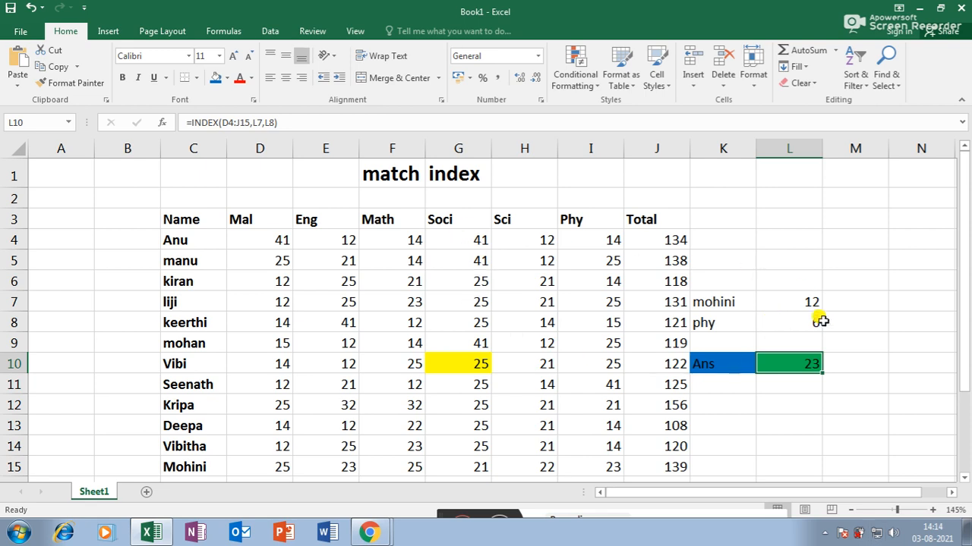
click(791, 300)
click(793, 323)
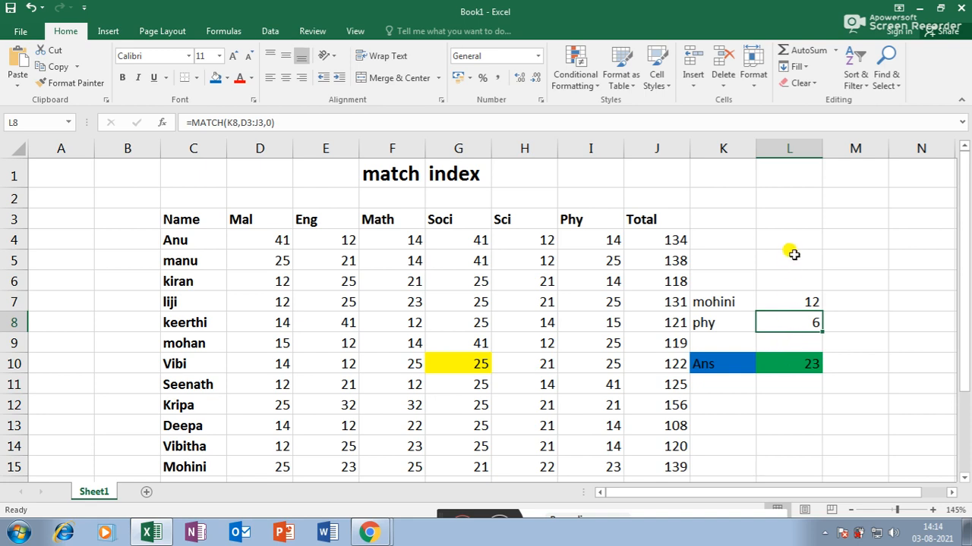
double_click(807, 300)
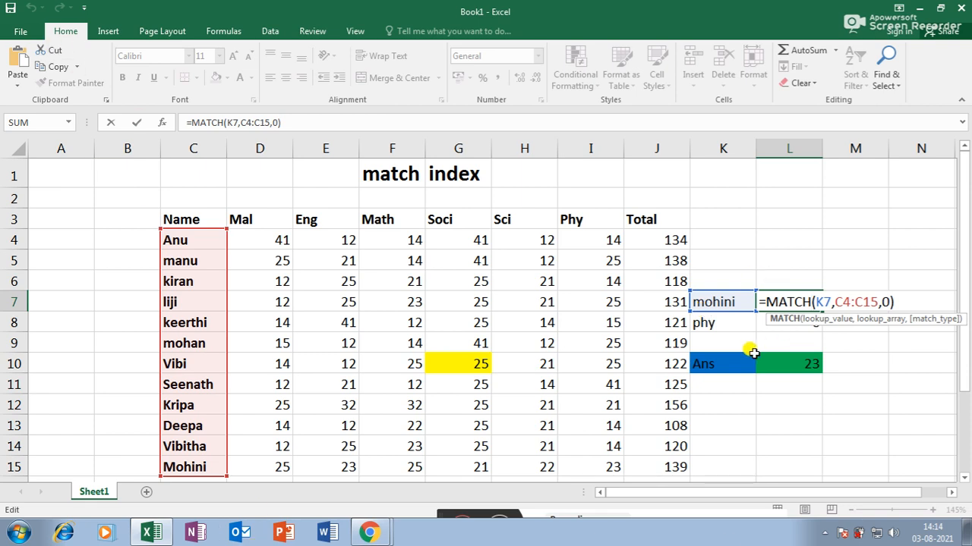
key(Return)
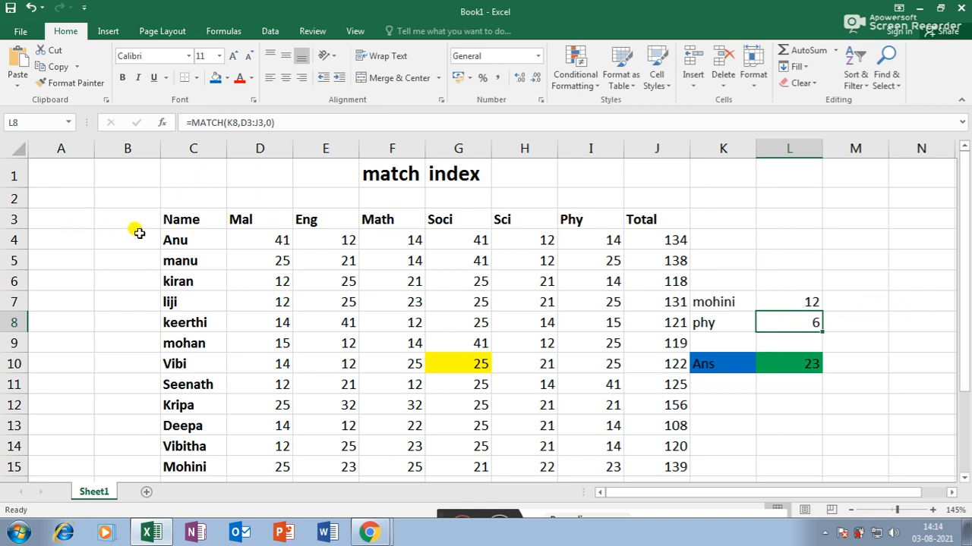
click(168, 237)
click(175, 260)
click(175, 282)
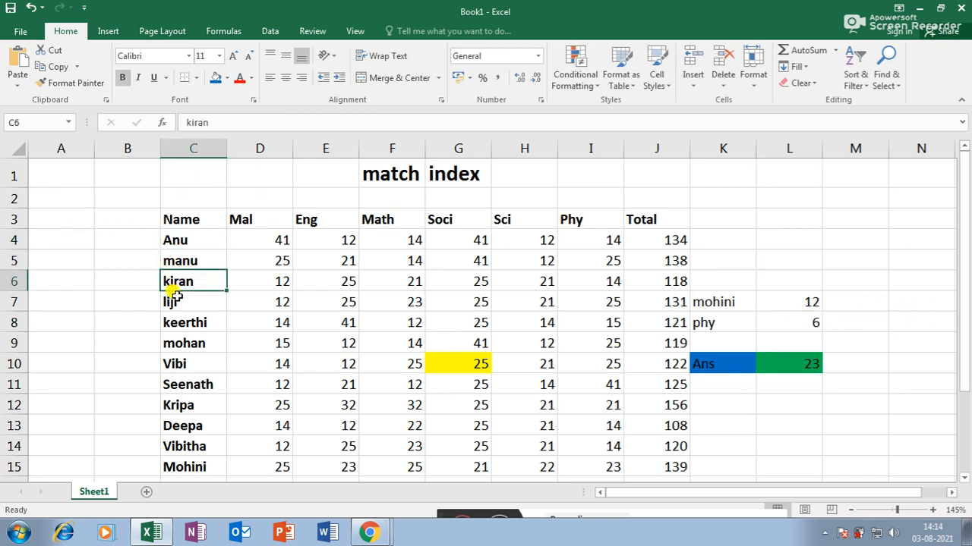
click(175, 302)
click(178, 322)
click(185, 342)
click(183, 366)
click(185, 385)
click(185, 406)
click(185, 426)
click(186, 448)
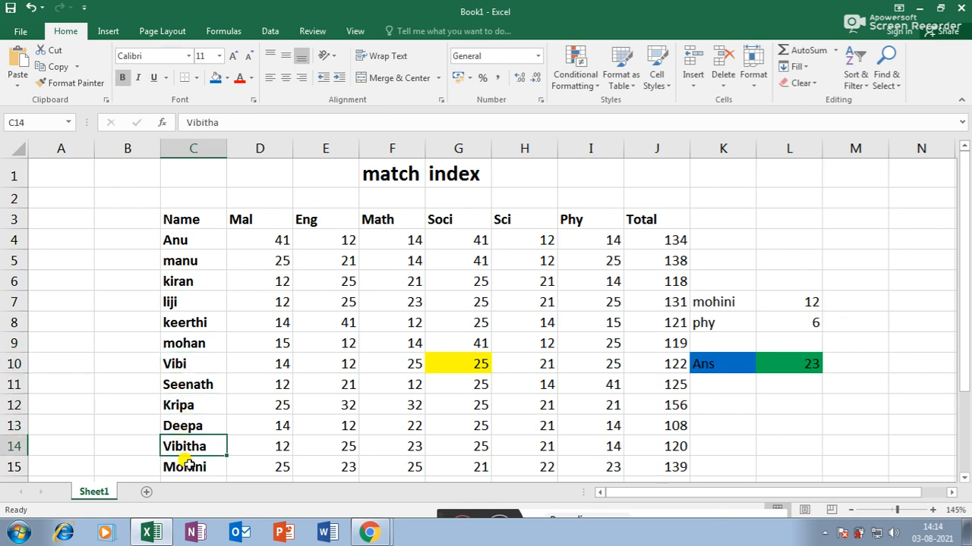
click(190, 466)
scroll(520, 369, down, 2)
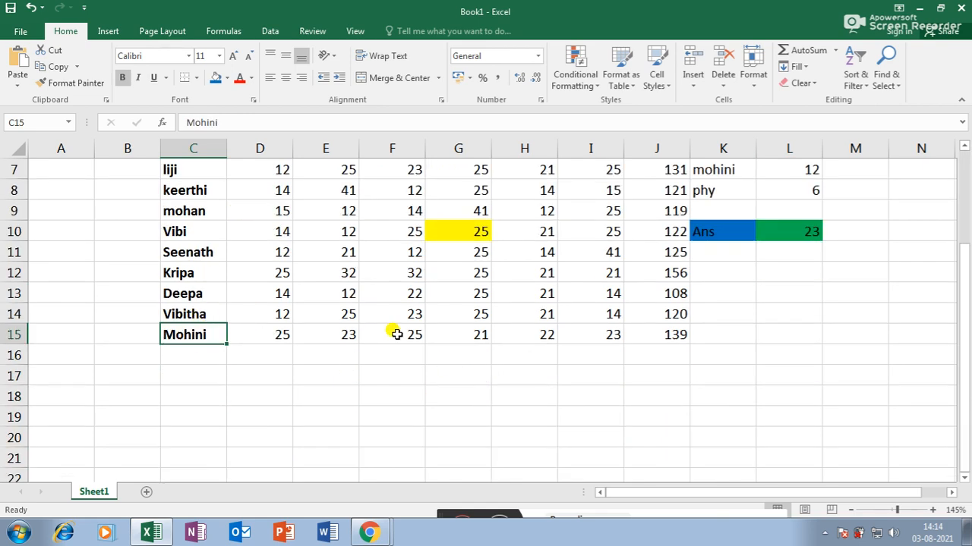
scroll(764, 365, up, 2)
click(794, 302)
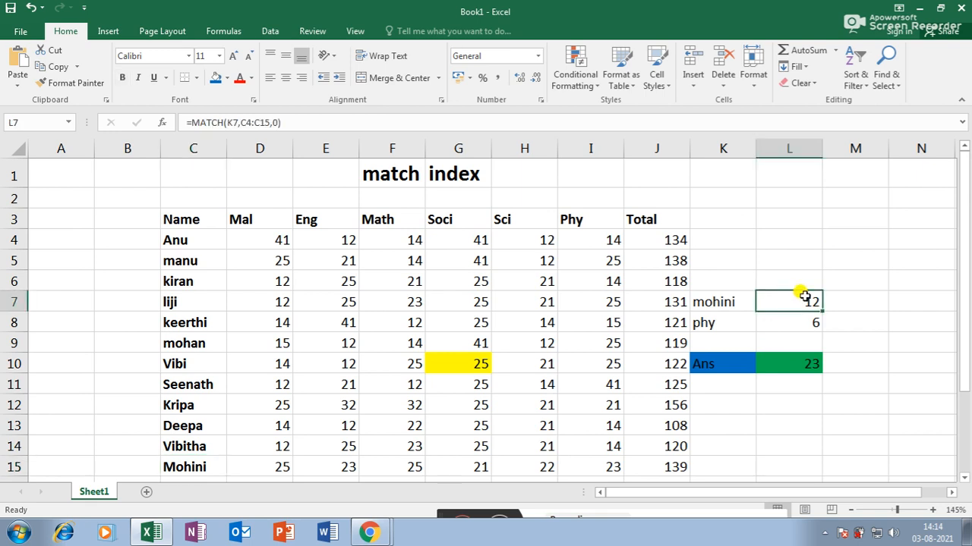
click(736, 317)
click(794, 319)
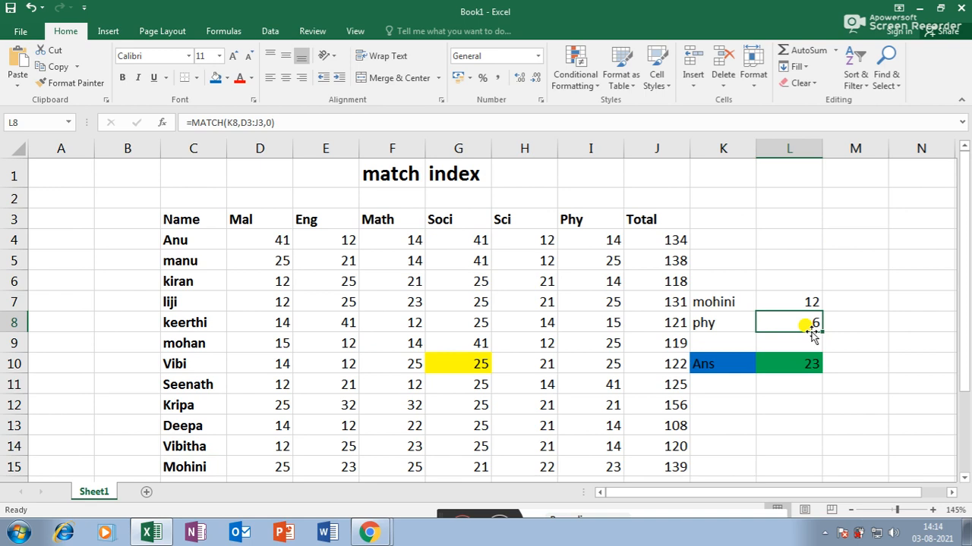
click(259, 225)
click(321, 221)
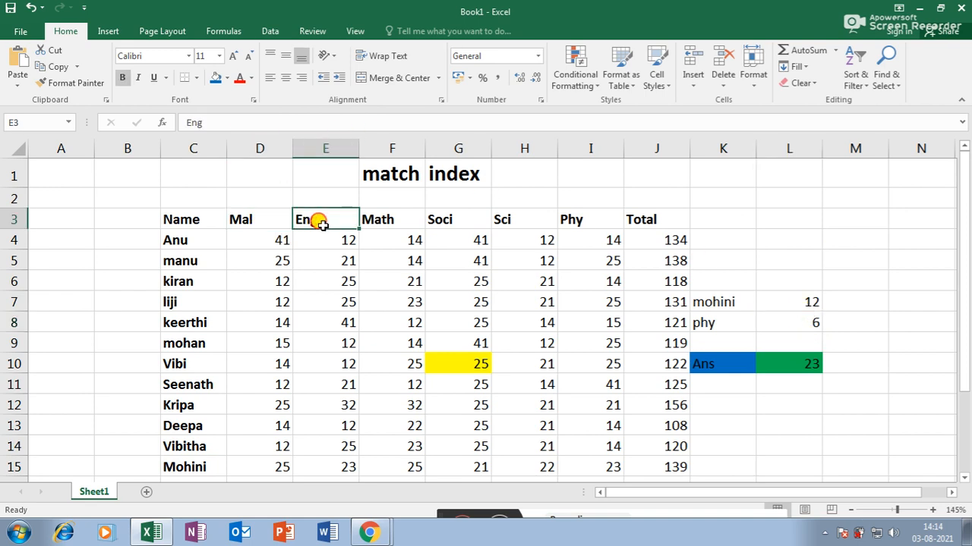
click(372, 223)
click(478, 224)
click(524, 221)
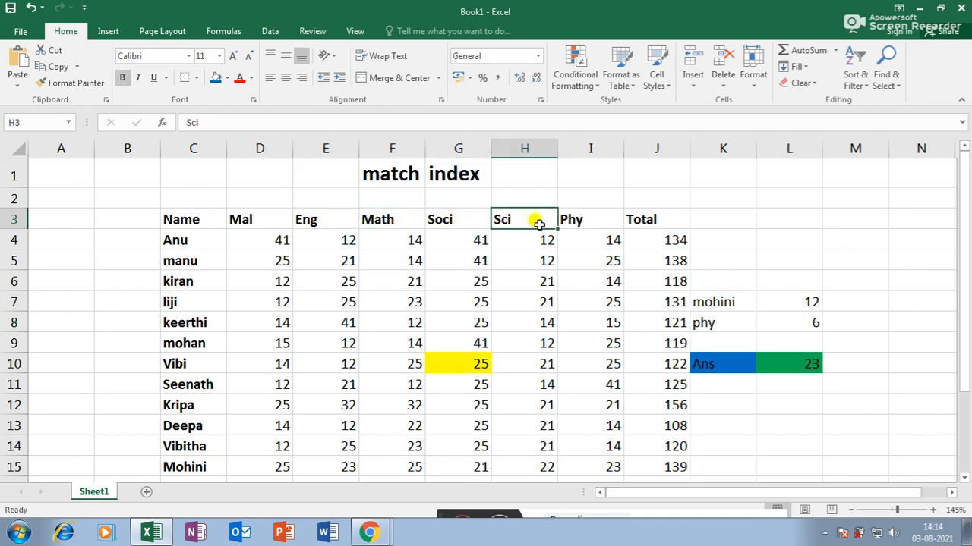
click(574, 222)
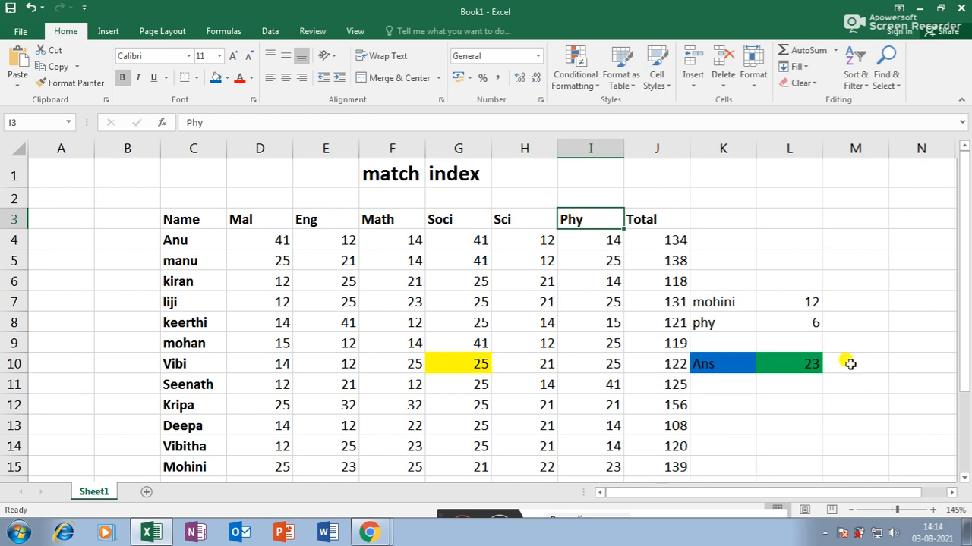
double_click(803, 364)
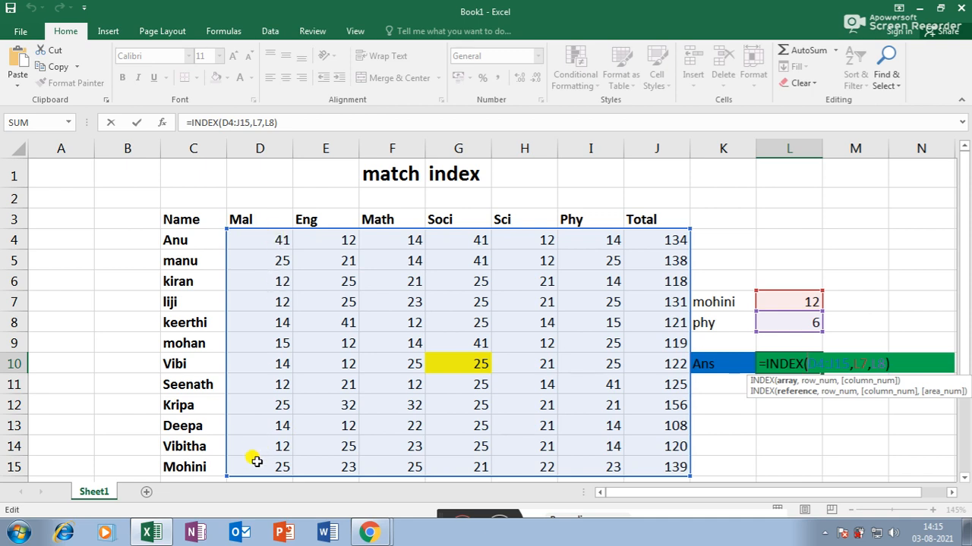
scroll(274, 414, down, 1)
scroll(277, 406, up, 1)
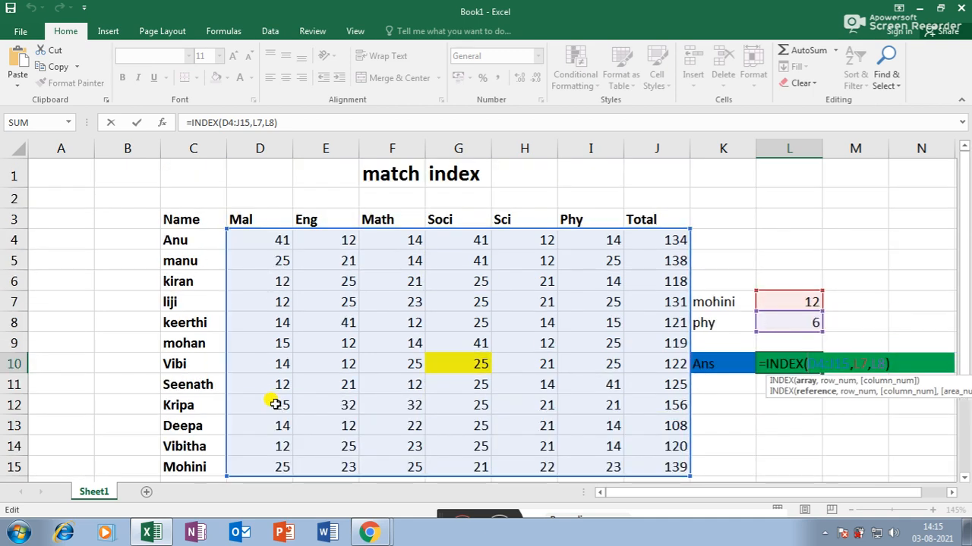
key(Return)
click(843, 300)
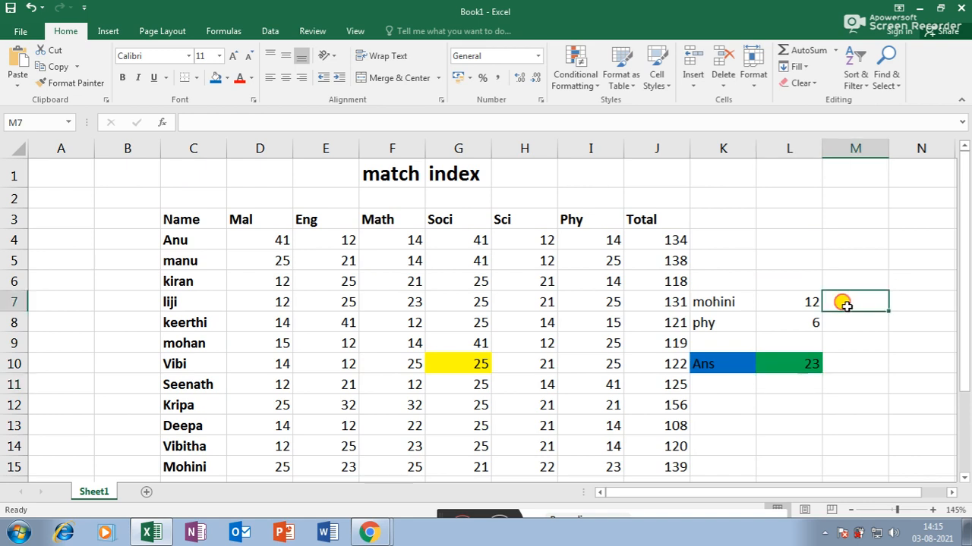
- Enter =MATCH(K7,C4:C15,0) in M7 to get mohini's row position, 12
text(=)
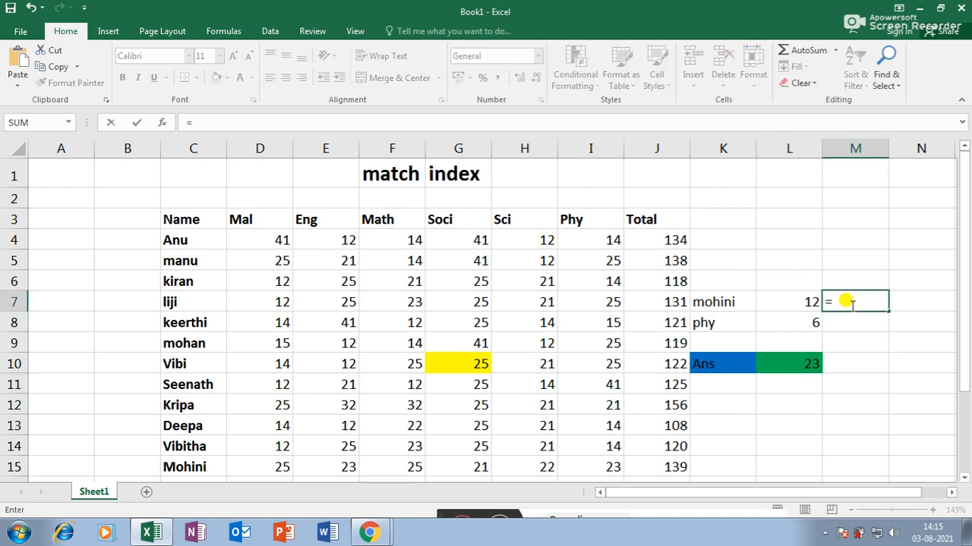
text(mat)
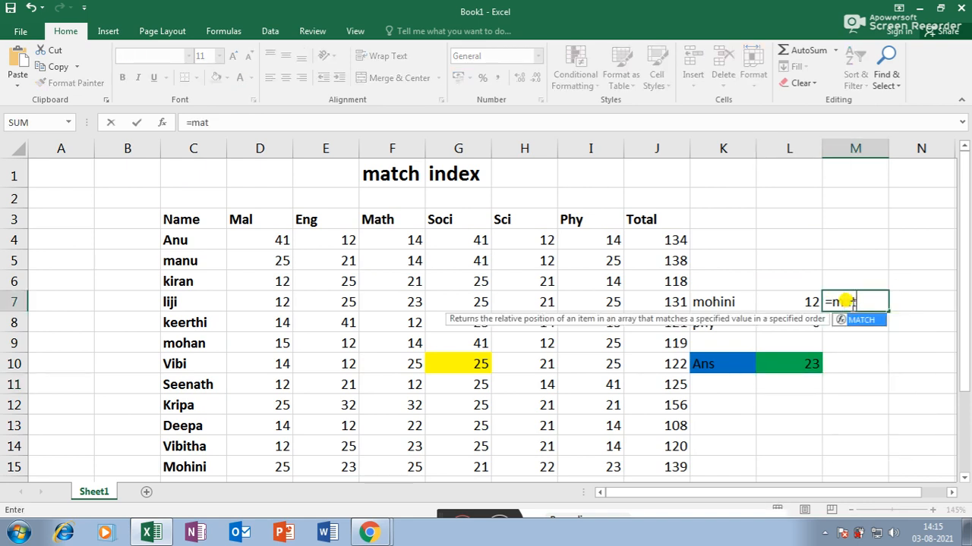
text(ch()
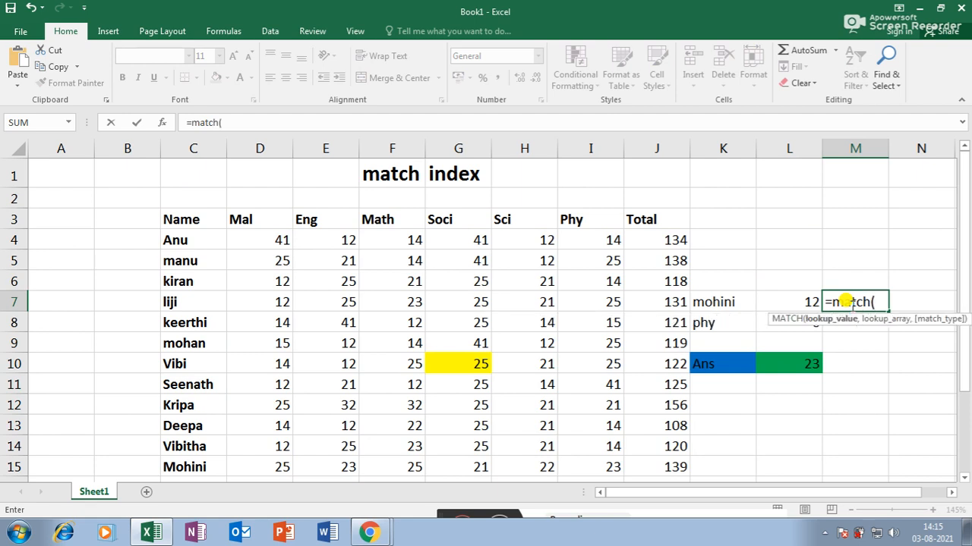
click(734, 302)
text(,)
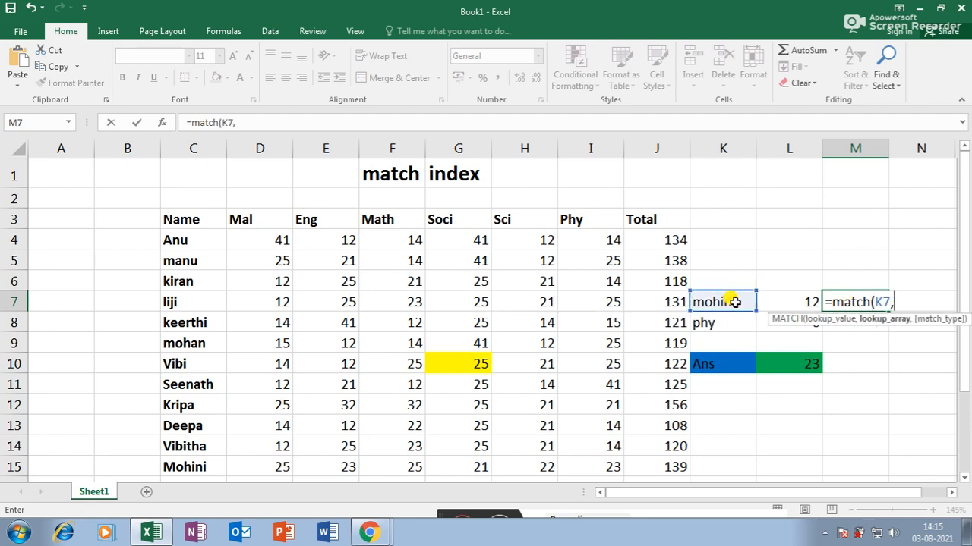
drag(210, 239, 203, 397)
scroll(278, 397, up, 1)
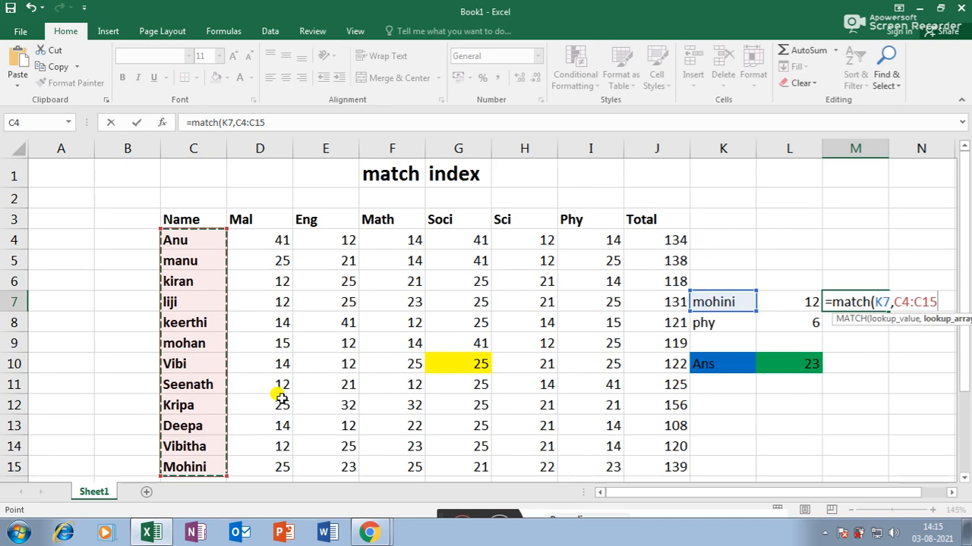
text(,)
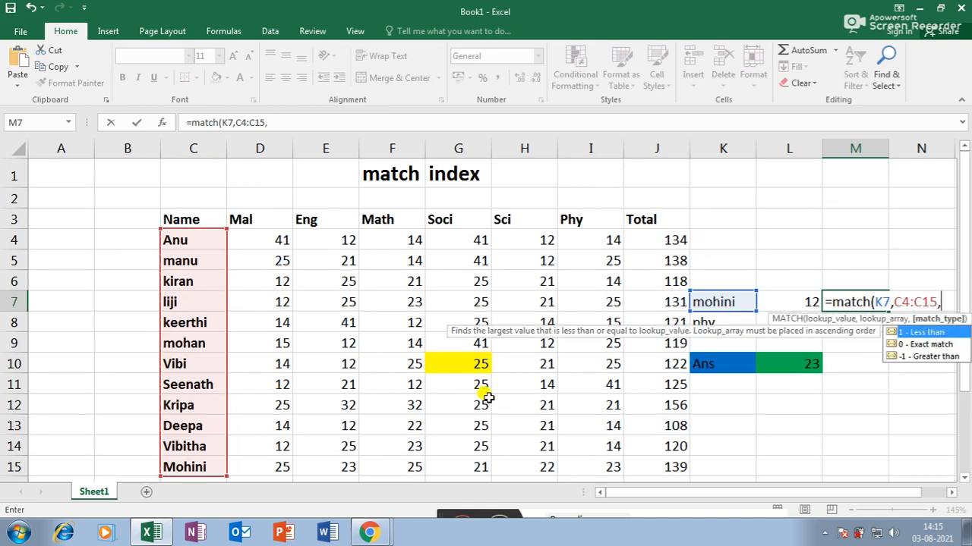
text(0))
key(Return)
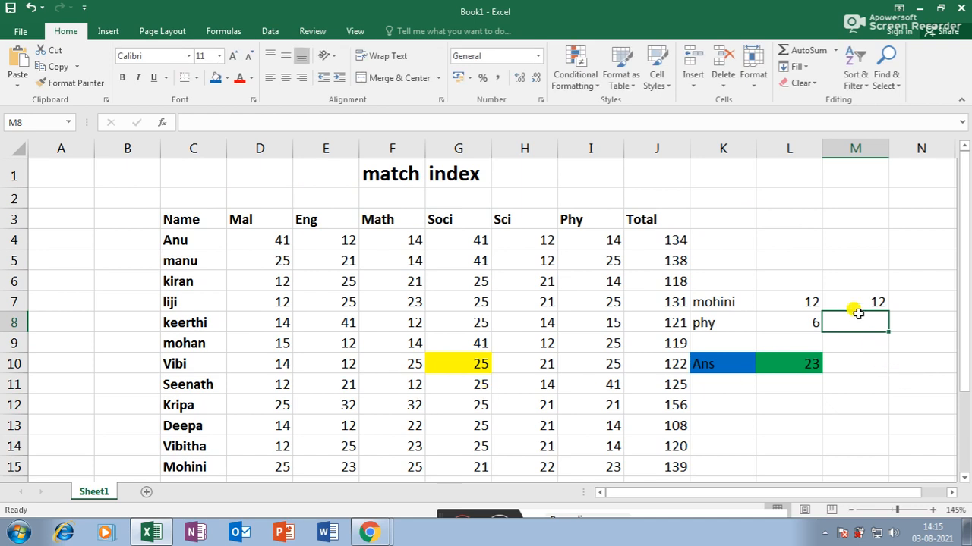
- Enter =MATCH(K8,D3:J3) in M8 to locate phy among the subject headers
text(=match)
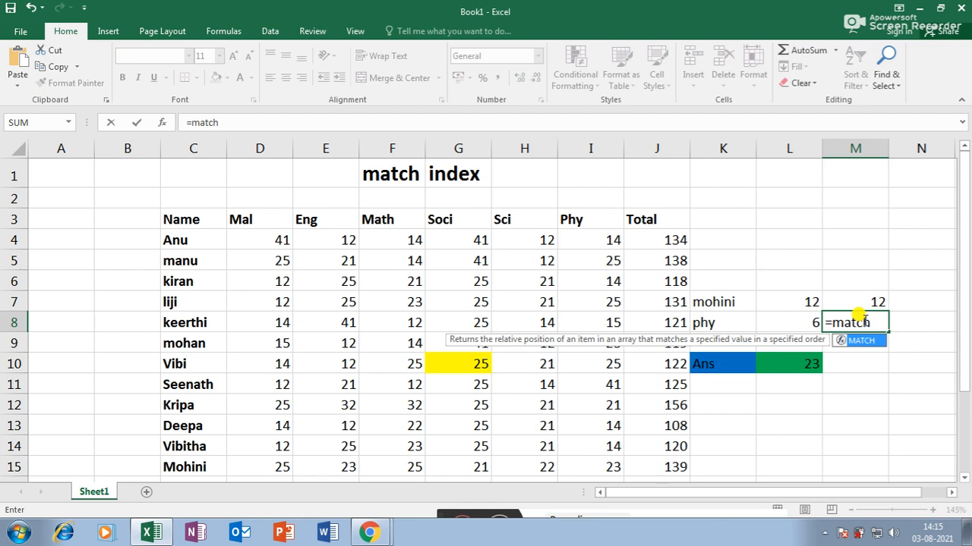
text(()
click(729, 323)
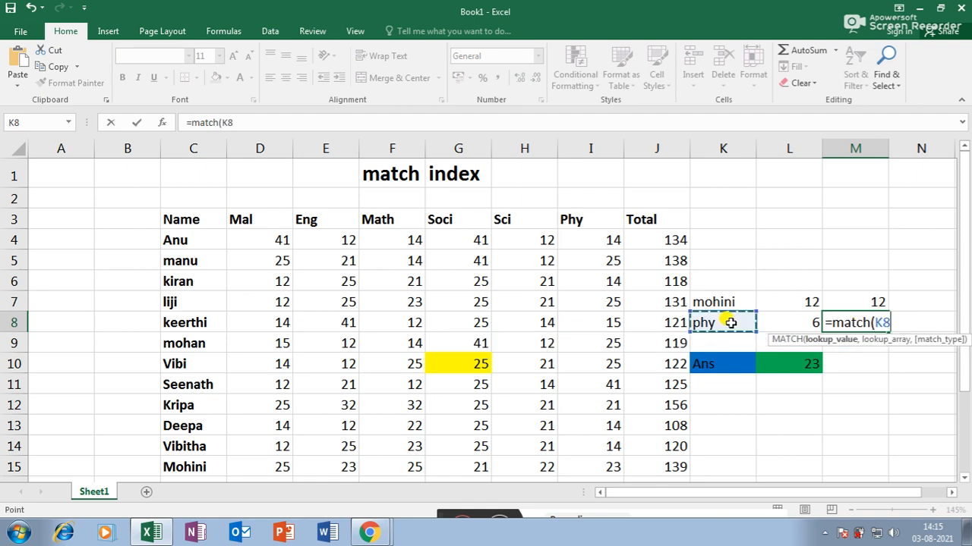
text(,)
drag(264, 214, 667, 211)
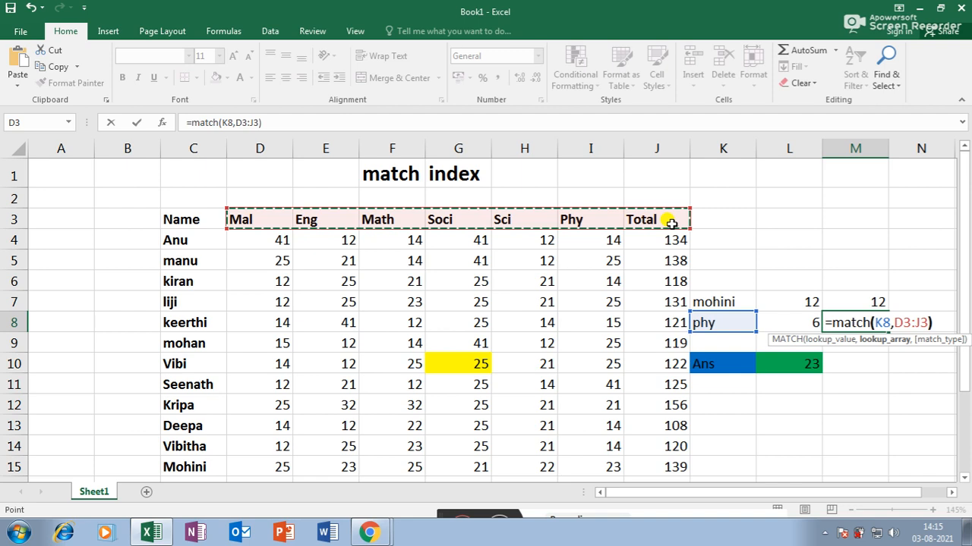
key(Return)
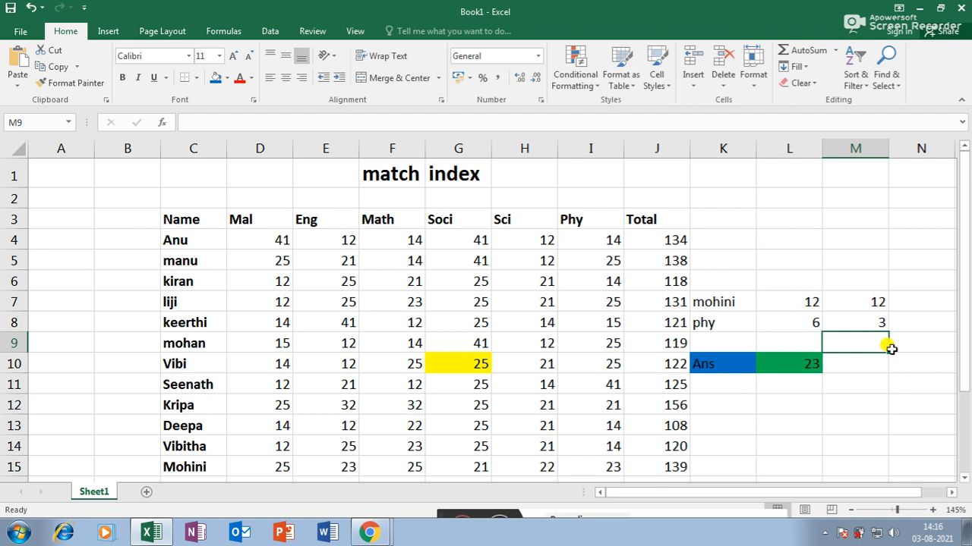
- Try mohan and Mal as the lookup name and subject in K7 and K8
double_click(811, 302)
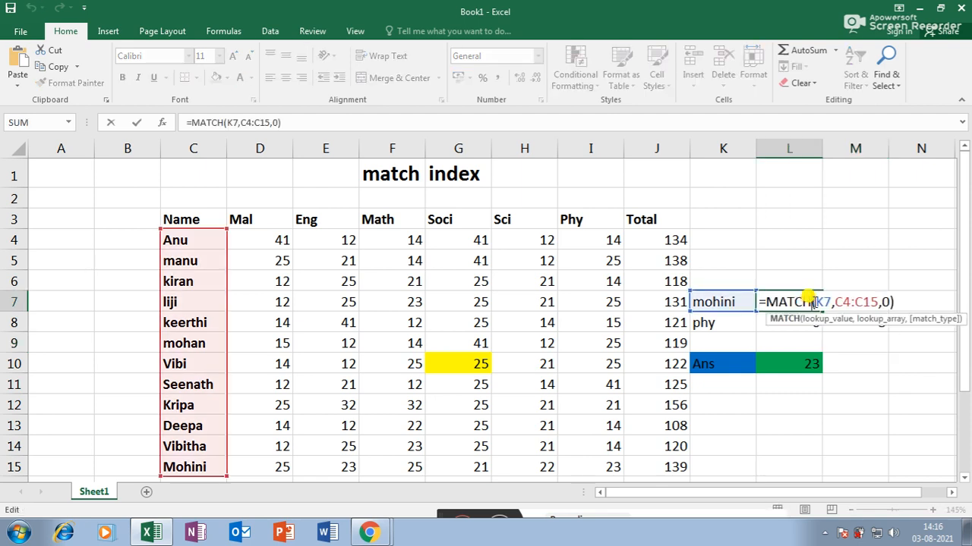
key(Return)
click(714, 297)
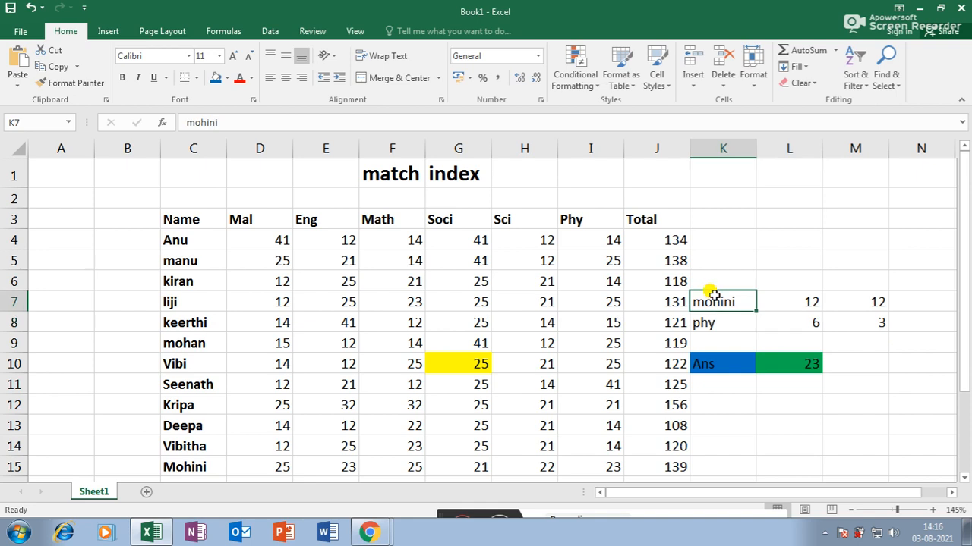
key(Delete)
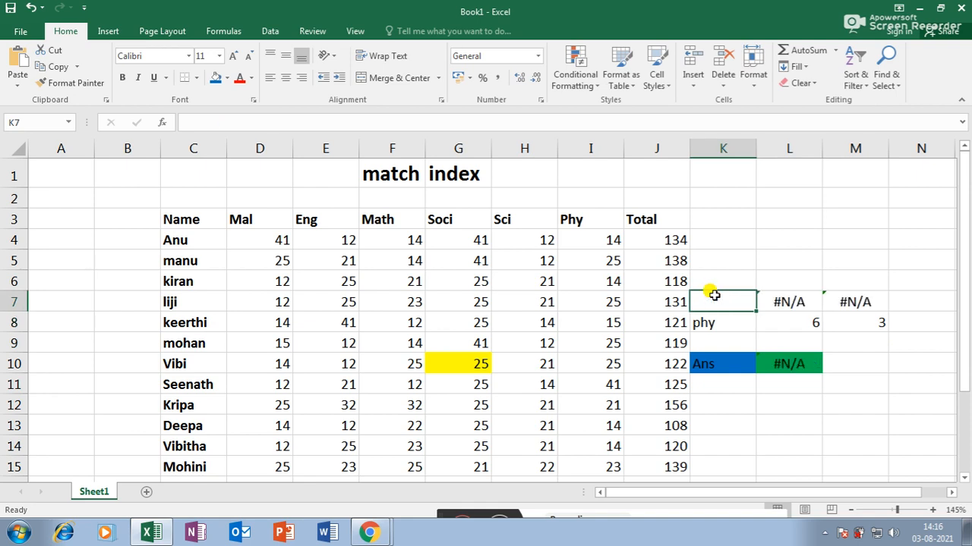
text(mohan)
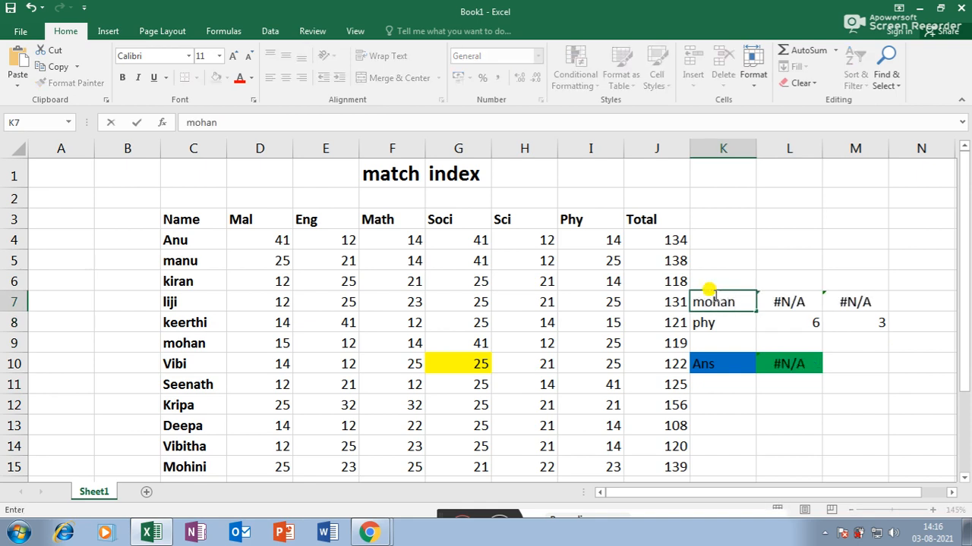
key(Return)
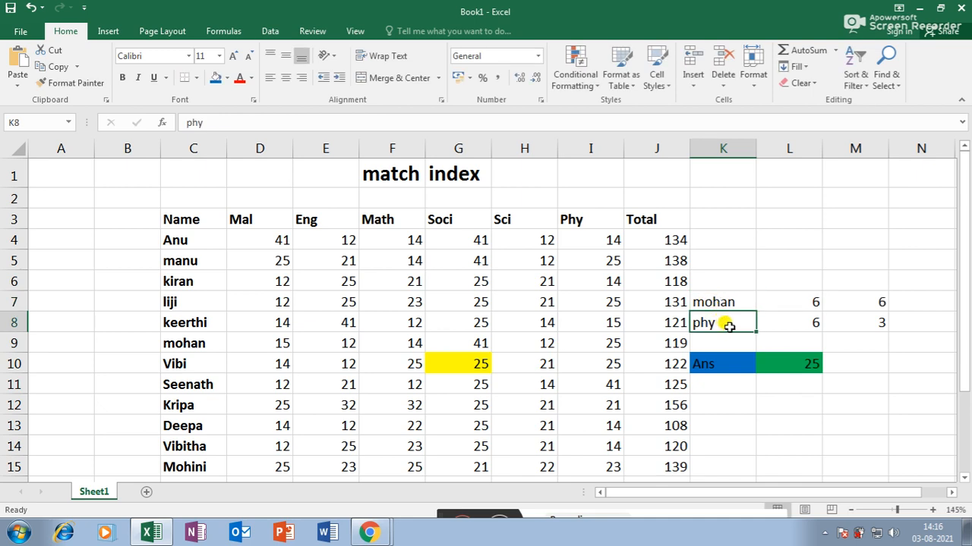
text(Ma)
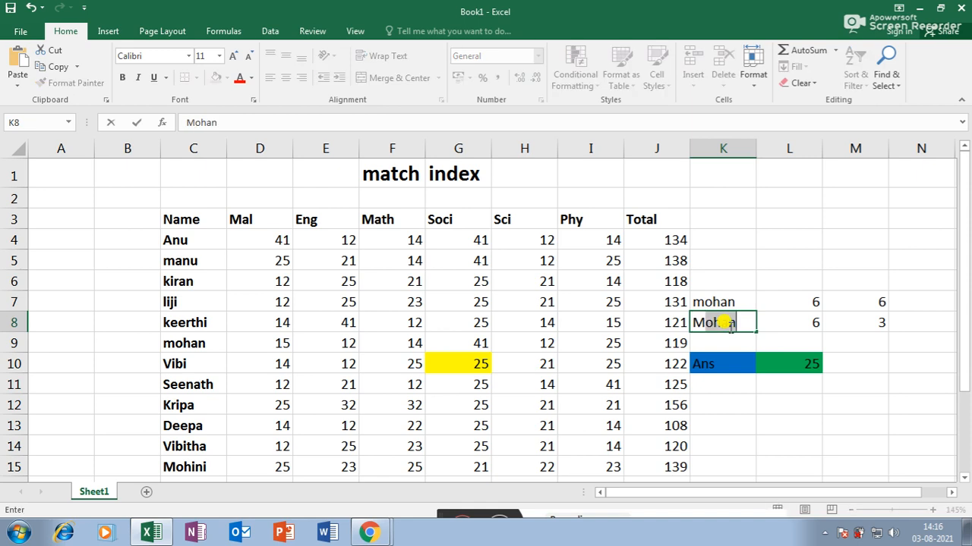
text(l)
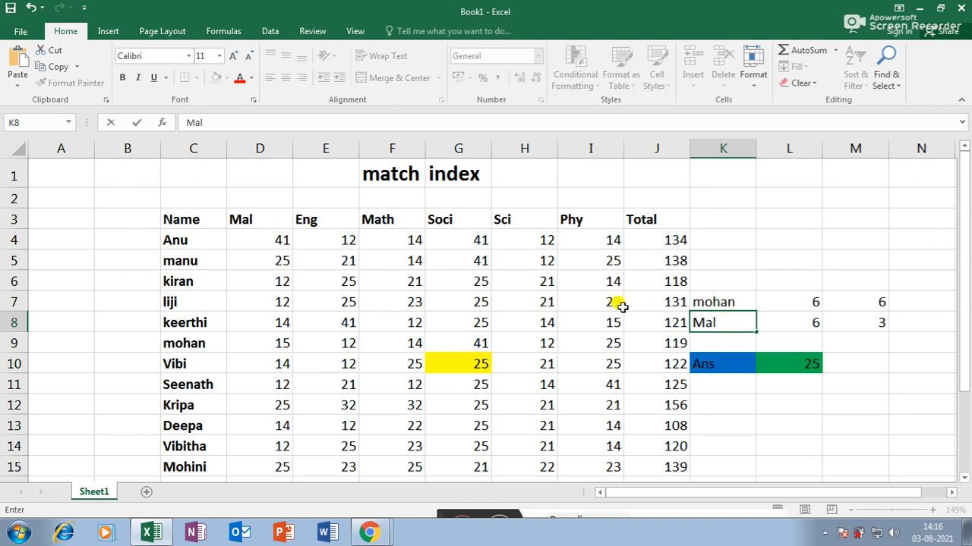
key(Return)
- Inspect the K7 reference in the L7 MATCH formula, then try seenath as the name
click(789, 296)
double_click(789, 297)
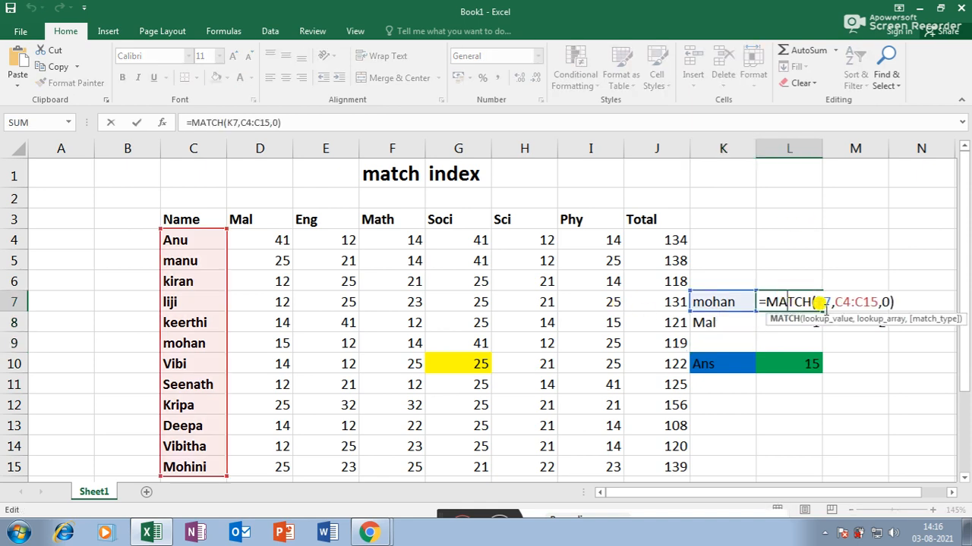
double_click(821, 302)
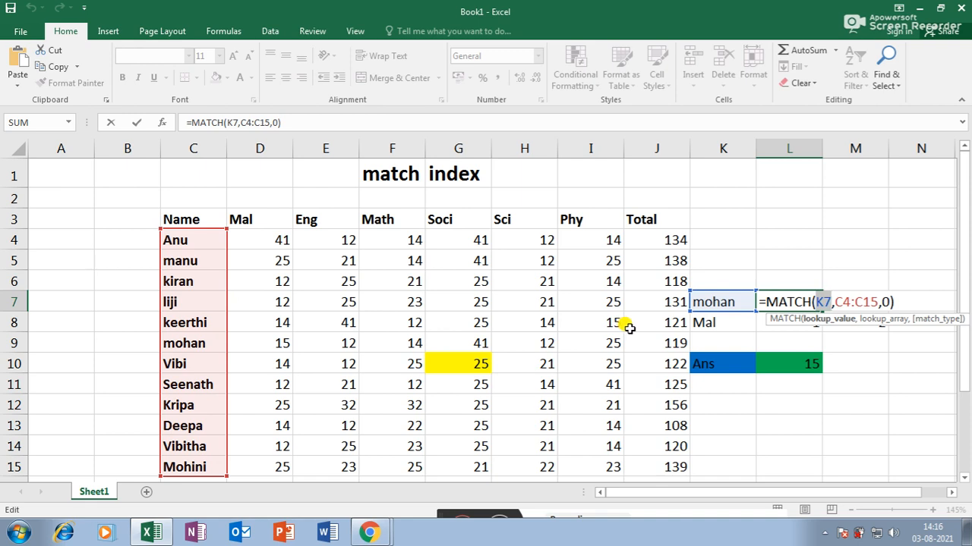
key(Return)
click(737, 306)
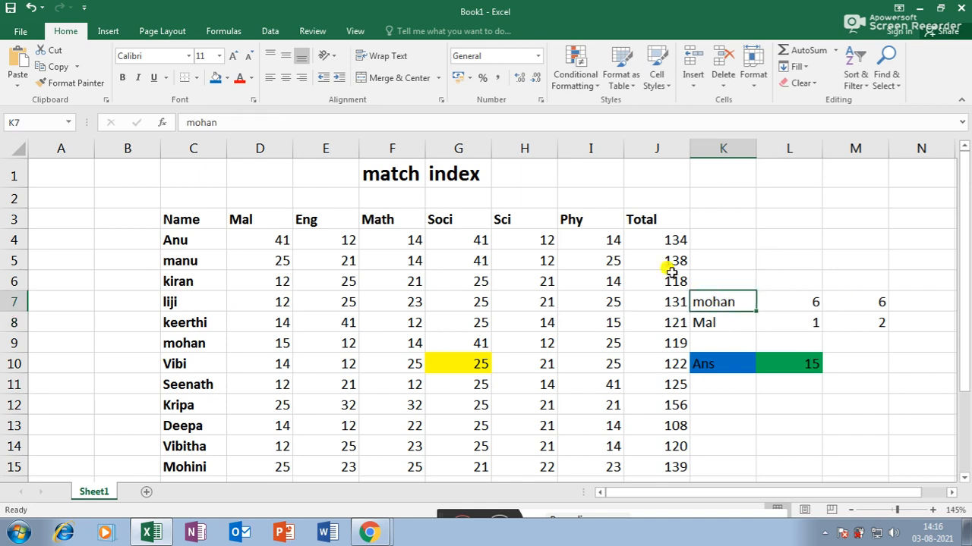
text(seenath)
key(Return)
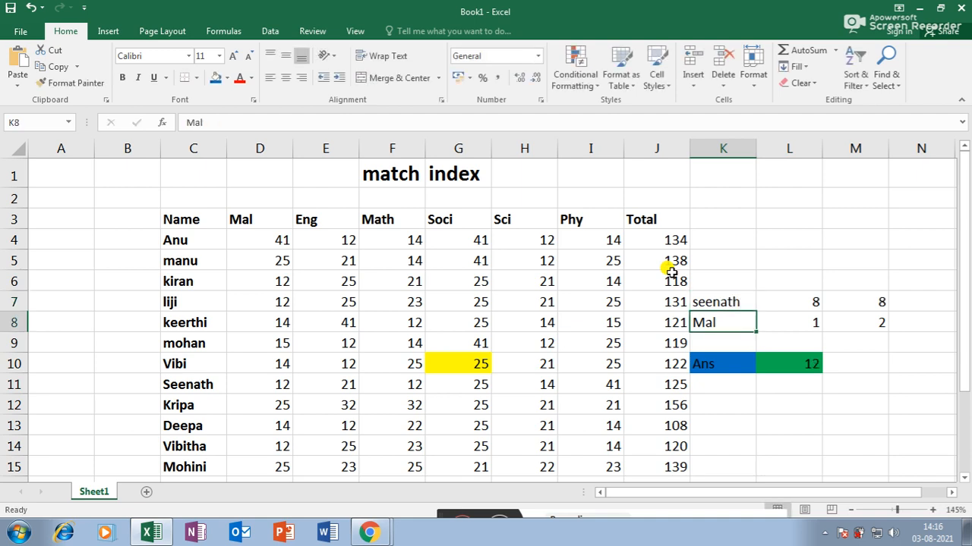
- Set the lookup inputs to anu and phy so the answer shows 14
click(721, 297)
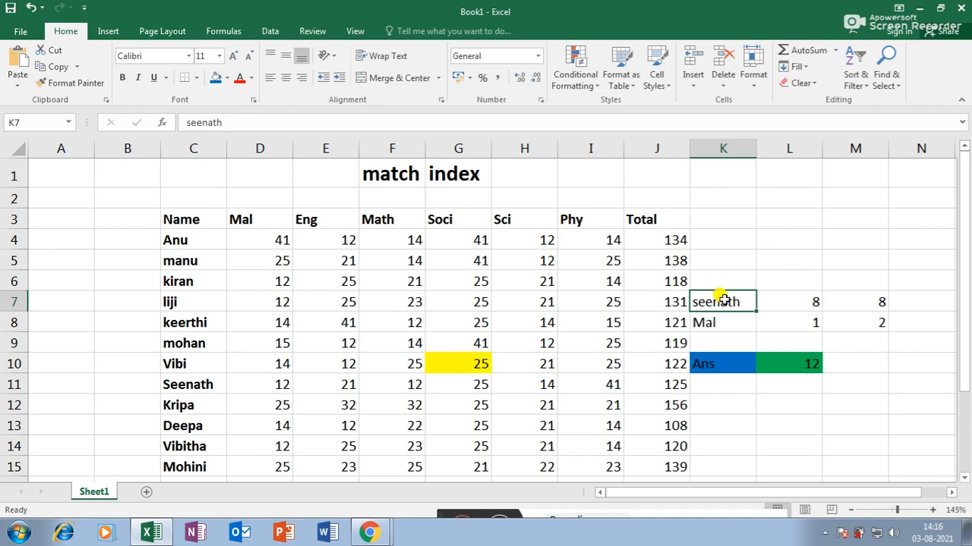
text(anu)
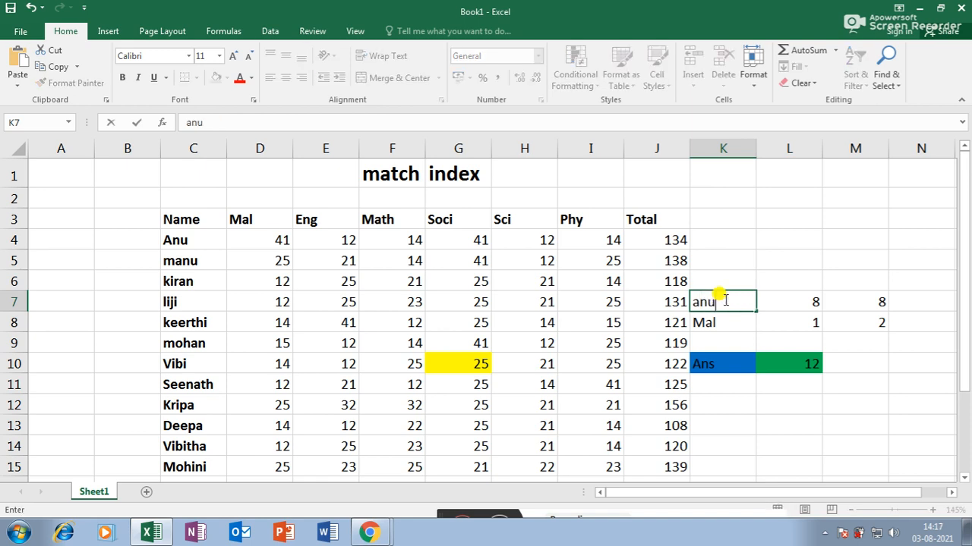
click(725, 323)
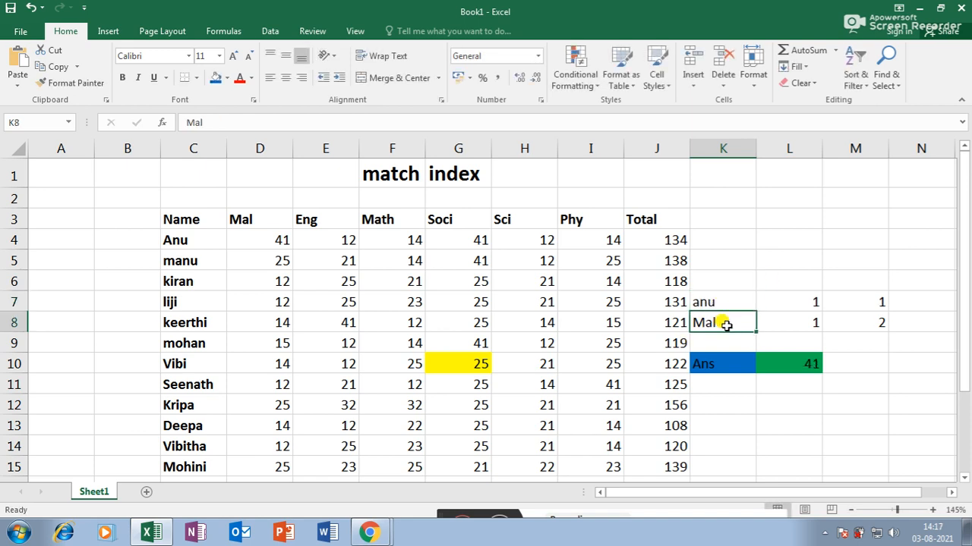
text(phy)
click(777, 275)
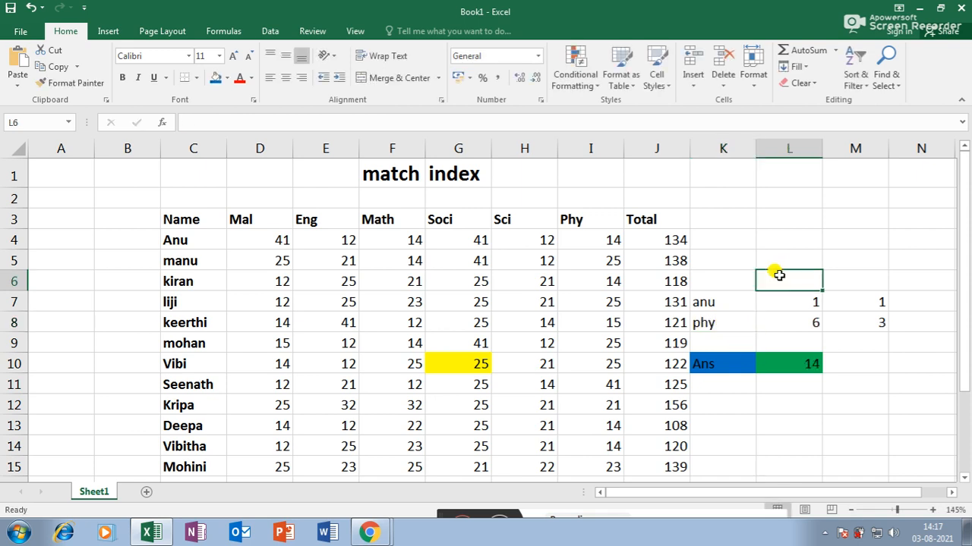
click(706, 303)
key(Down)
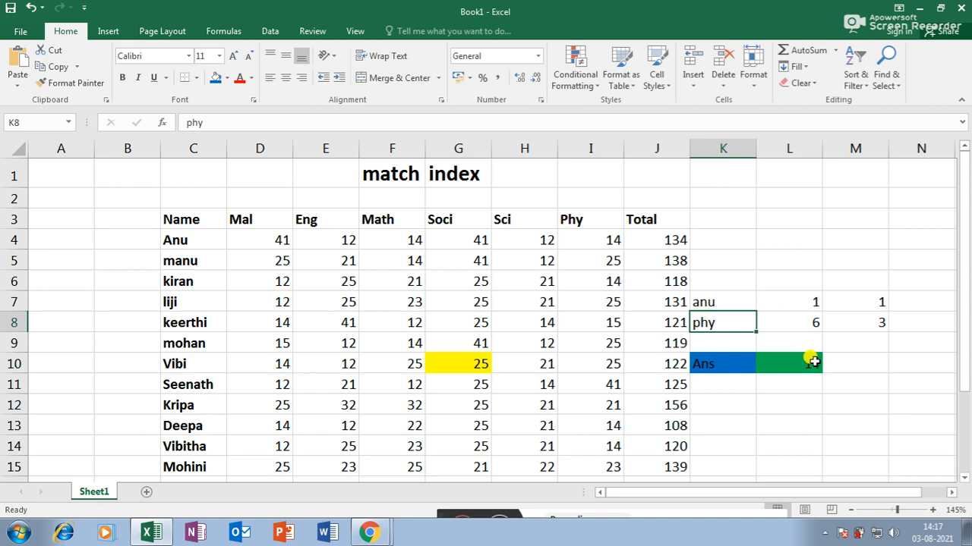
- Add a new worksheet and enter headers Name, mal, eng and math in A1:D1
click(146, 493)
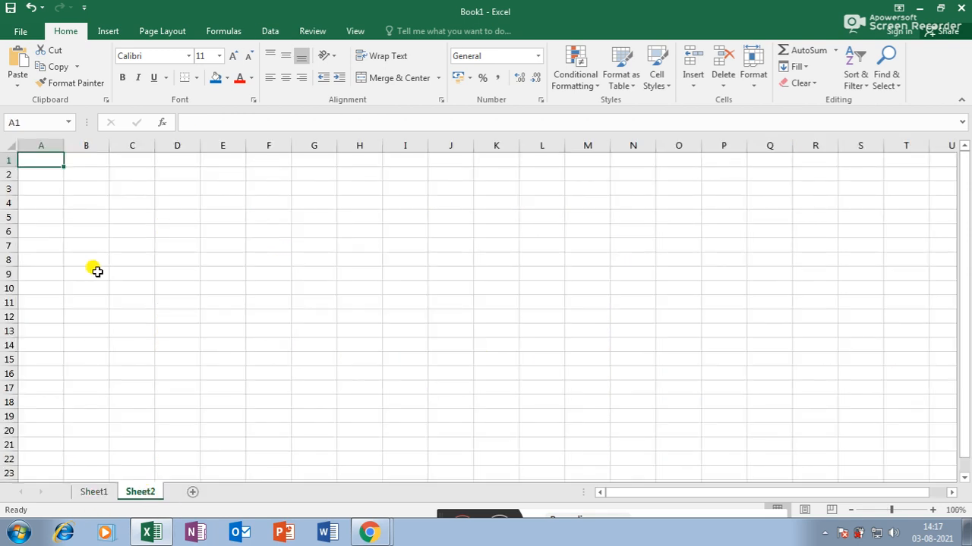
scroll(98, 271, up, 1)
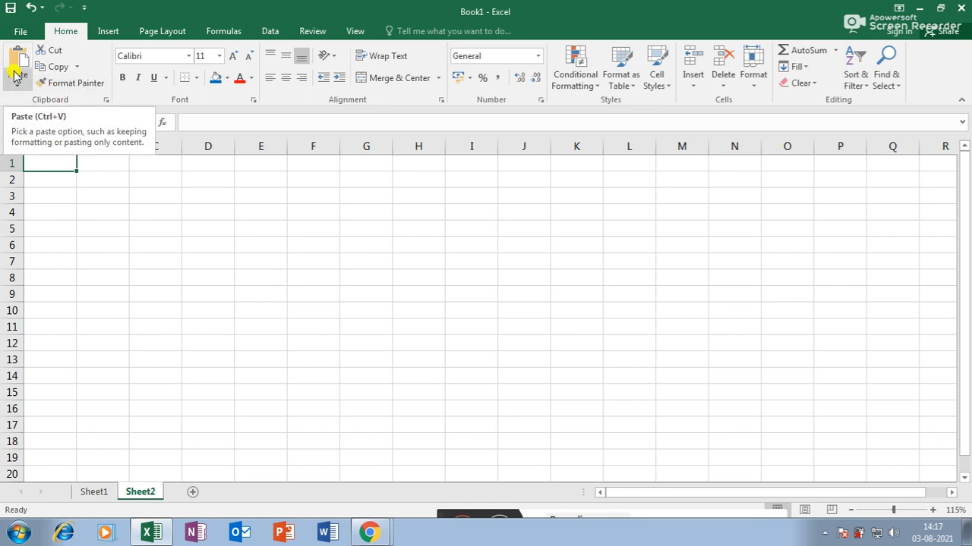
click(83, 195)
click(62, 167)
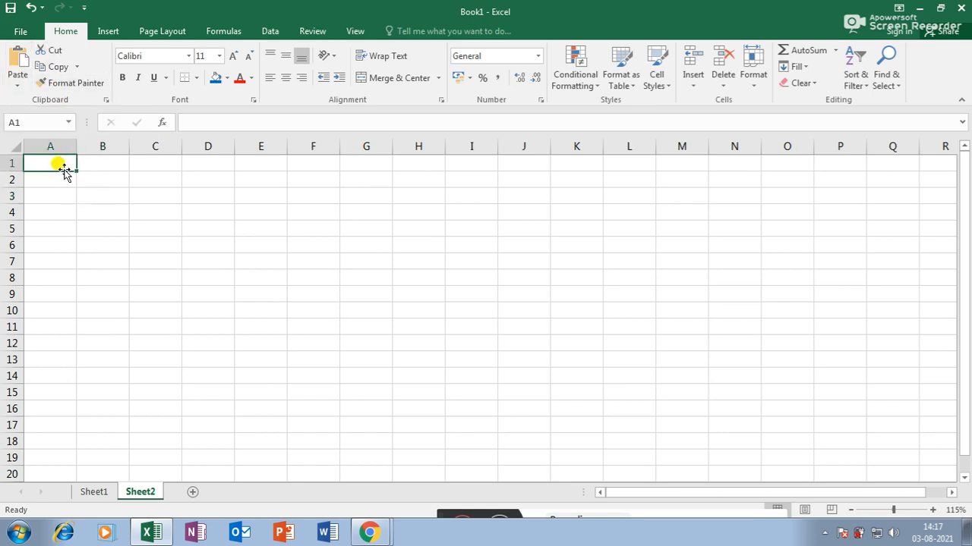
text(Nam)
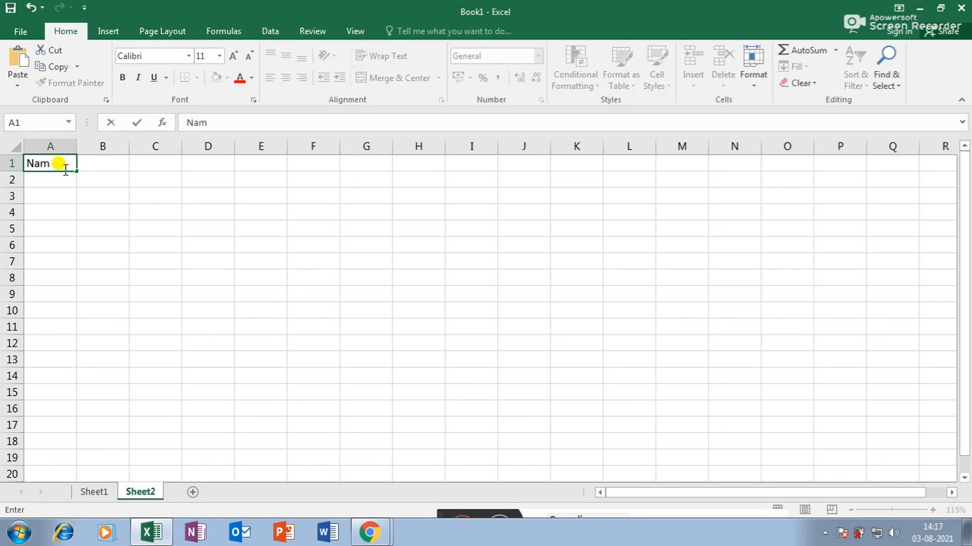
text(e)
key(Tab)
text(mal)
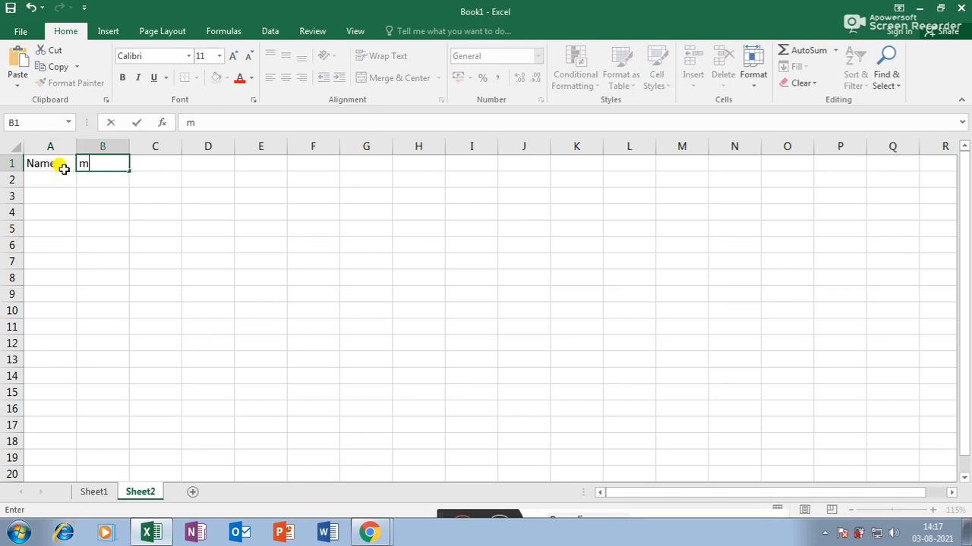
key(Tab)
text(eng)
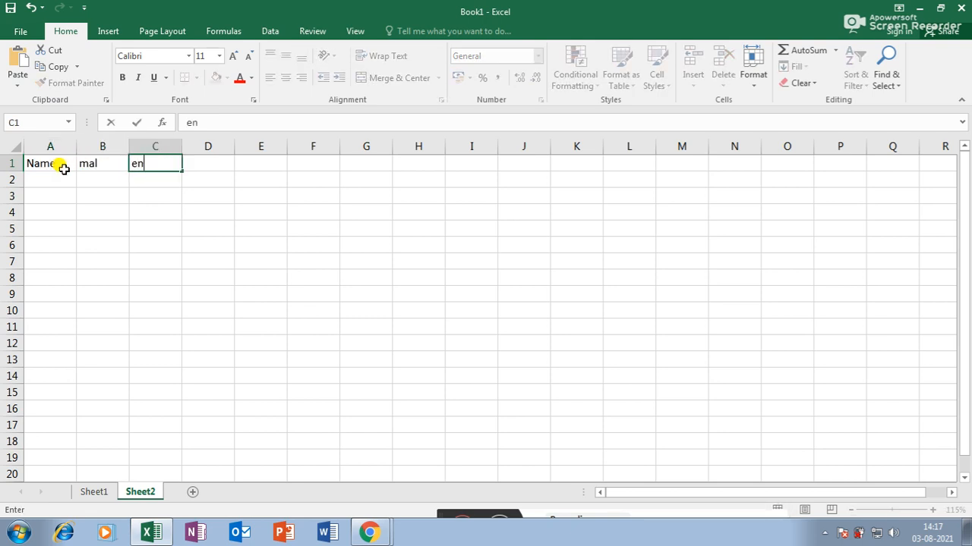
key(Tab)
text(math)
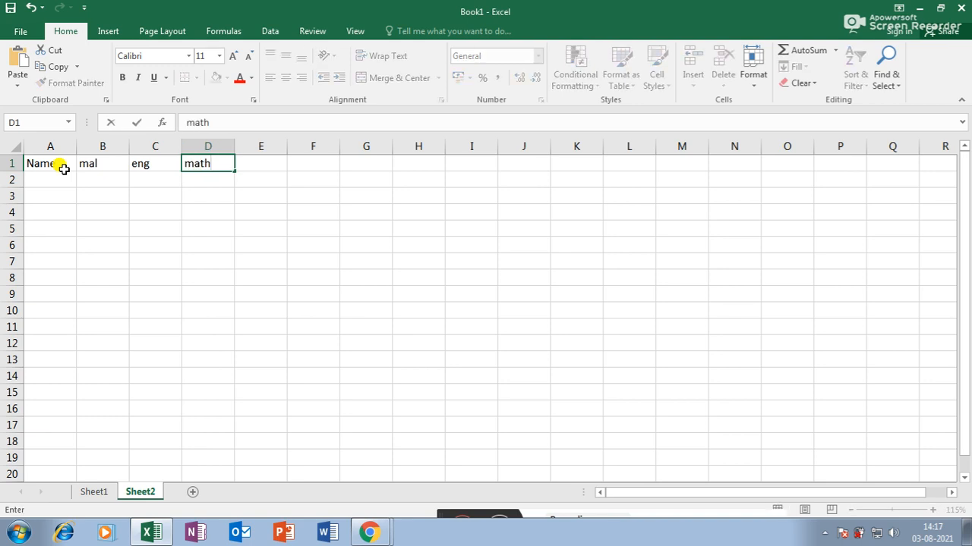
key(Tab)
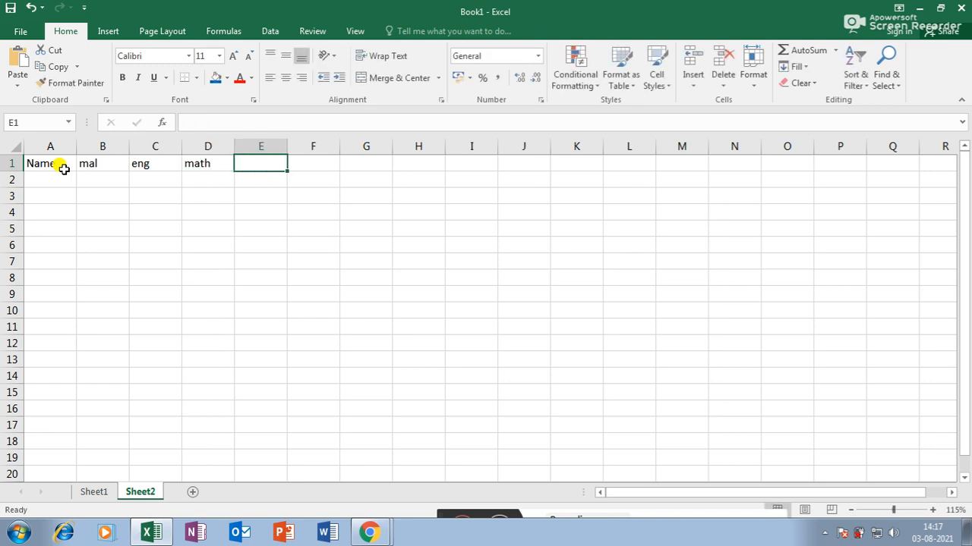
text(soci)
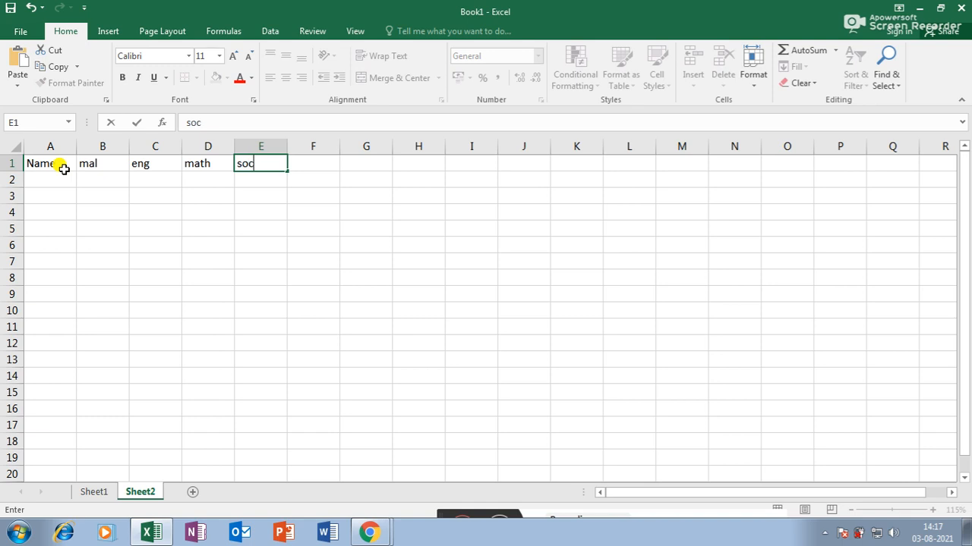
- Add the soci, sci and Total headers in E1:G1
key(Tab)
text(s)
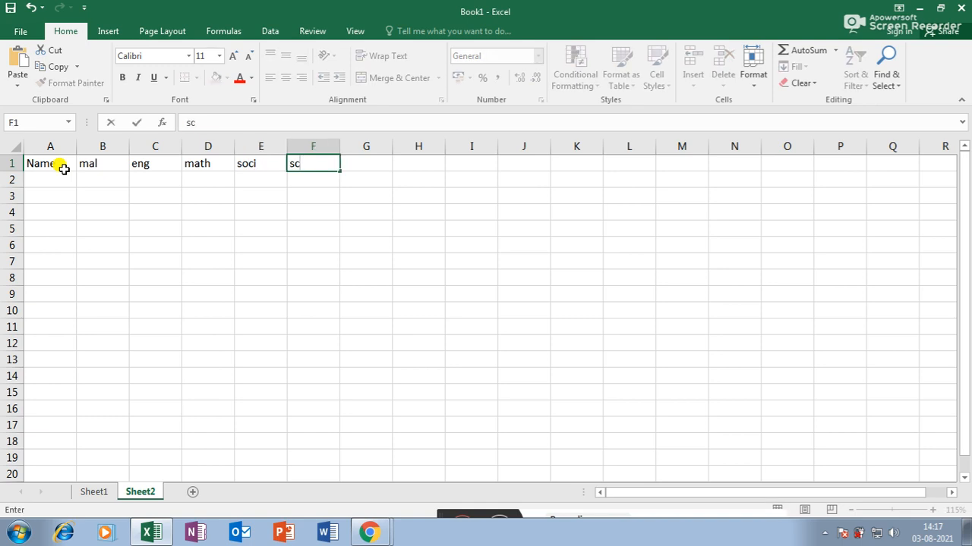
key(Tab)
double_click(322, 164)
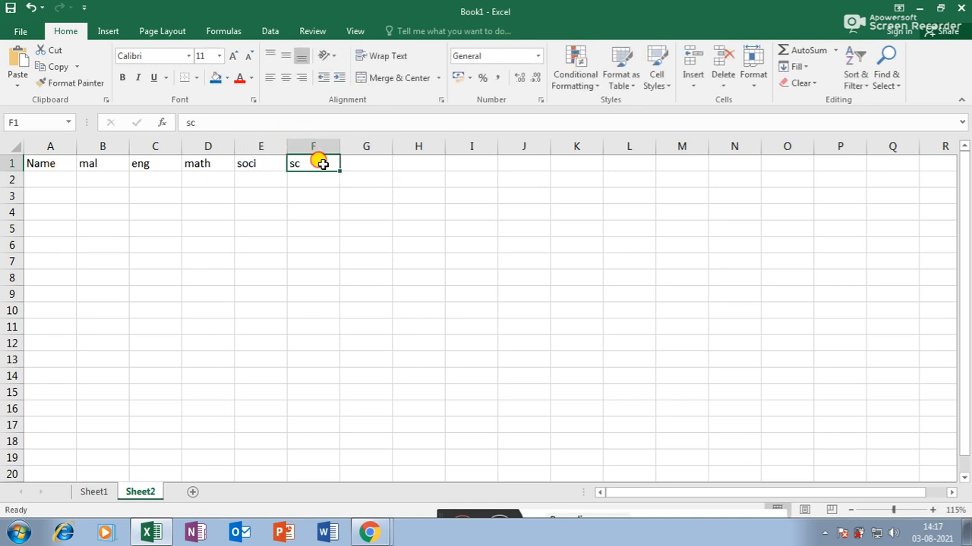
text(i)
key(Tab)
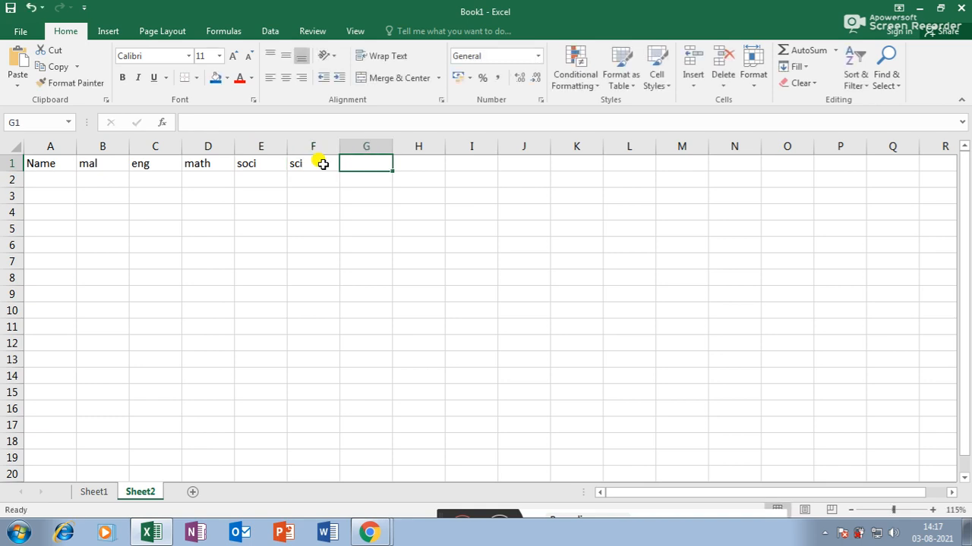
text(Total)
key(Return)
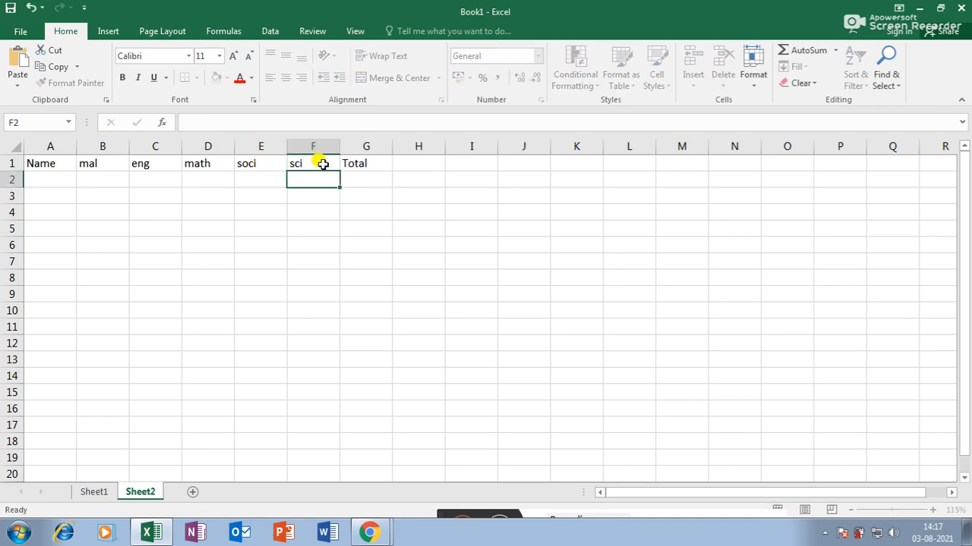
- Enter Anu with marks 41, 12, 14 and 12 in row 2
click(26, 179)
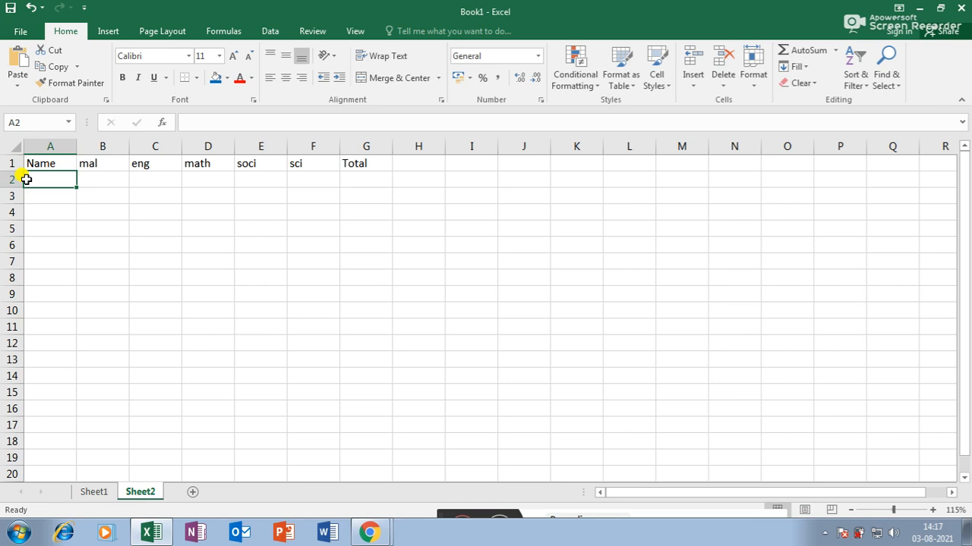
text(Anu)
key(Tab)
text(41)
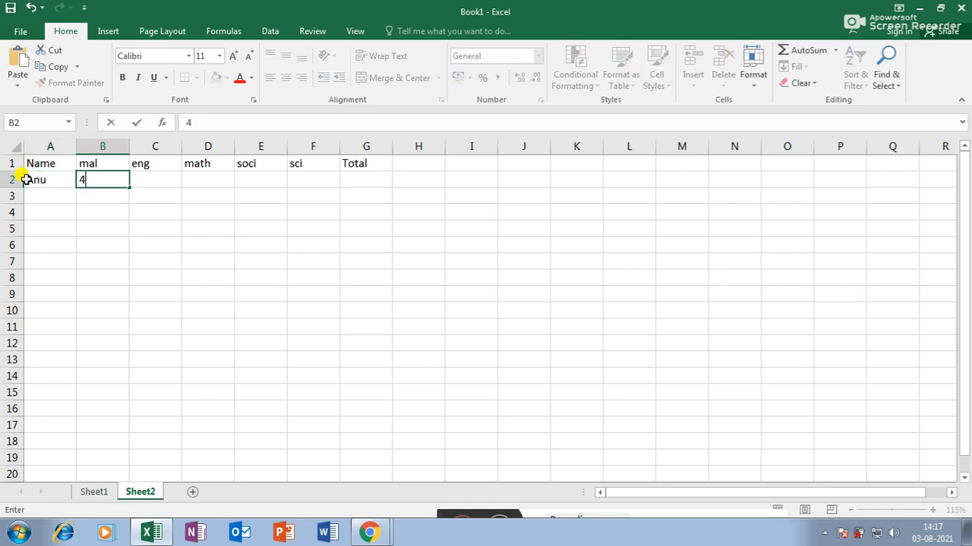
key(Tab)
text(12)
key(Tab)
text(14)
key(Tab)
text(12)
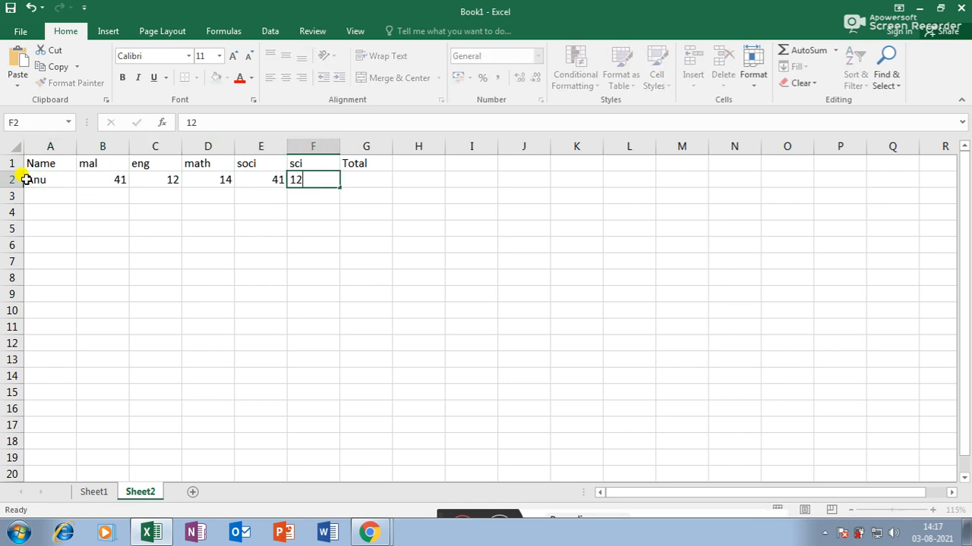
key(Return)
- Enter Manu with marks 41, 12, 21, 14 and 11 in row 3
text(Manu)
key(Tab)
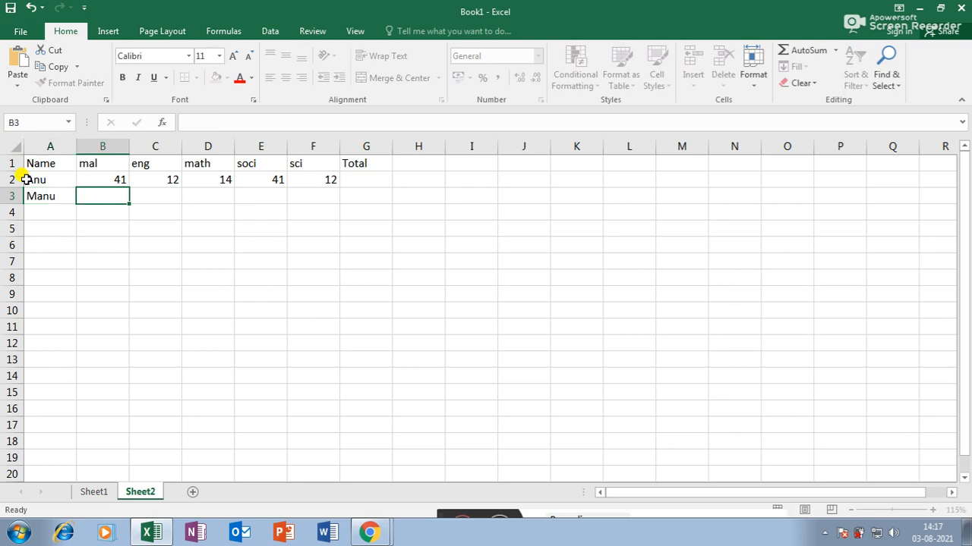
text(41	12)
key(Tab)
text(21)
key(Tab)
text(14)
key(Tab)
text(11)
key(Return)
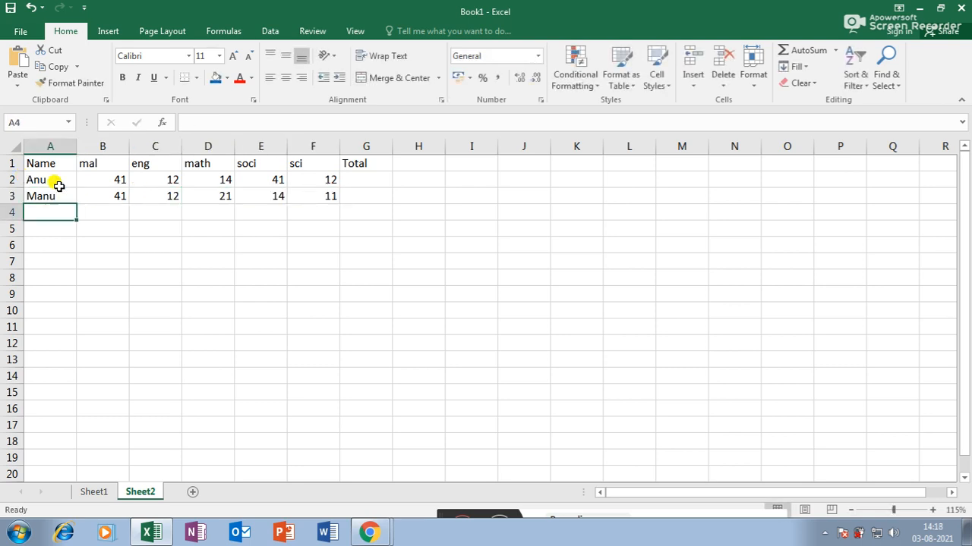
- Copy the A1:G1 header row and paste it at A8, A14 and A19
drag(64, 165, 361, 165)
key(ctrl+c)
click(58, 277)
key(ctrl+v)
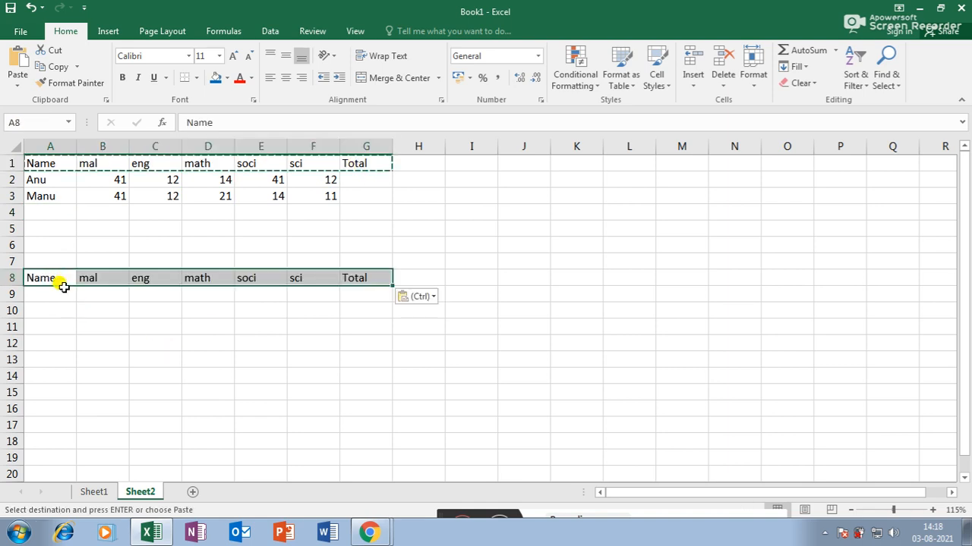
click(48, 371)
key(ctrl+v)
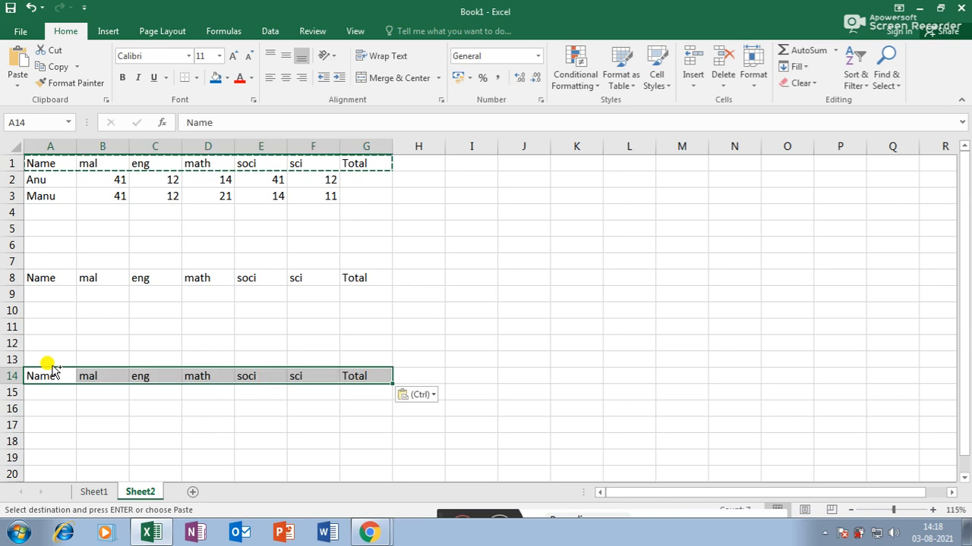
click(42, 456)
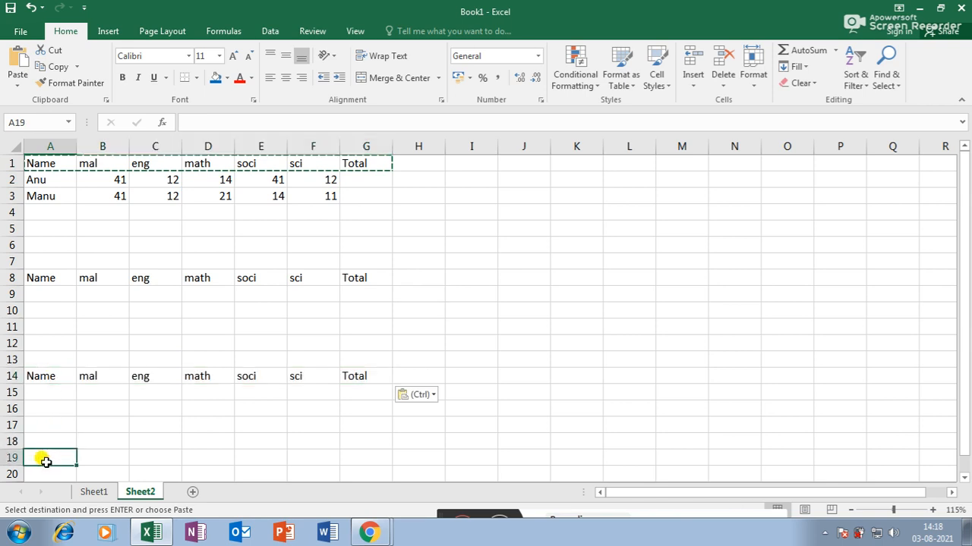
key(ctrl+v)
click(186, 345)
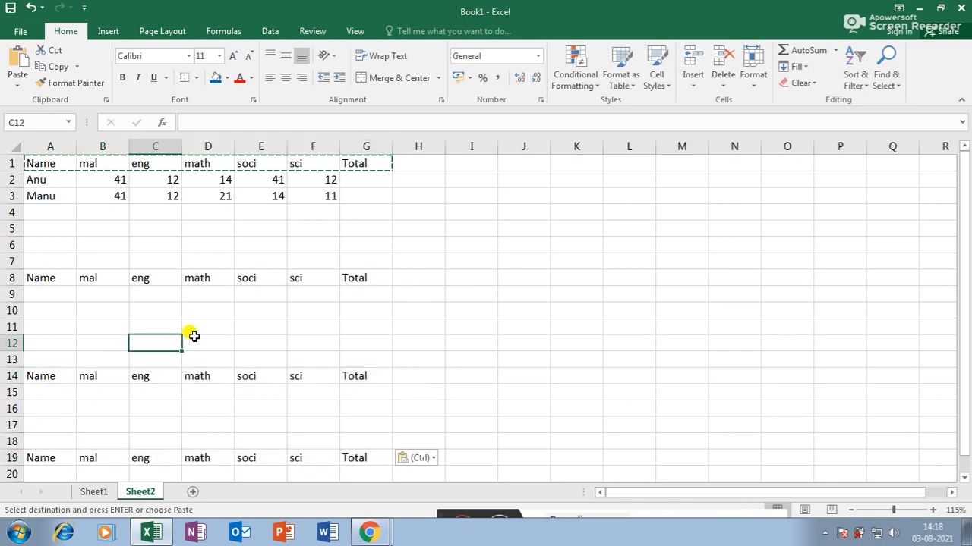
click(167, 280)
- Make the A1:G1 headers bold, white on blue fill, centred both ways, size 12
drag(47, 165, 391, 162)
click(122, 78)
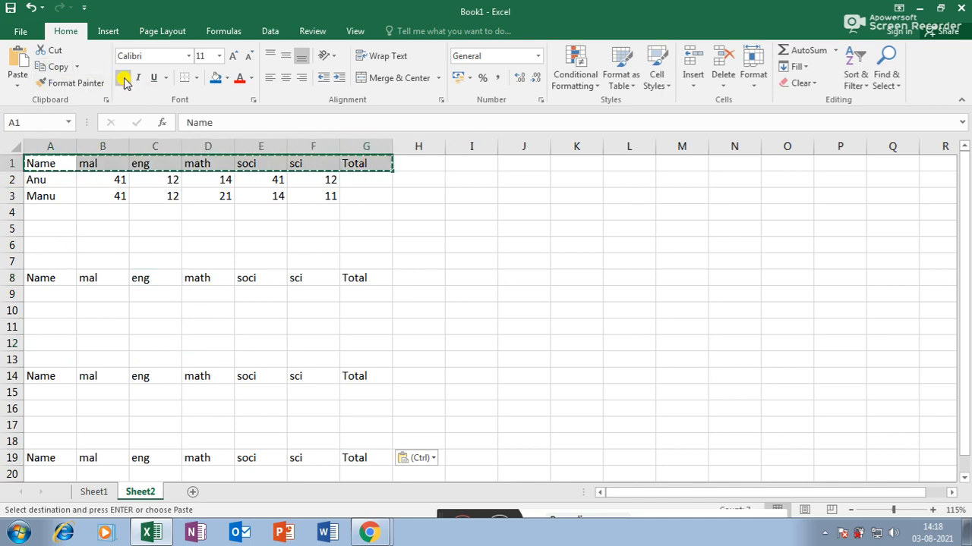
click(218, 79)
click(251, 78)
click(239, 128)
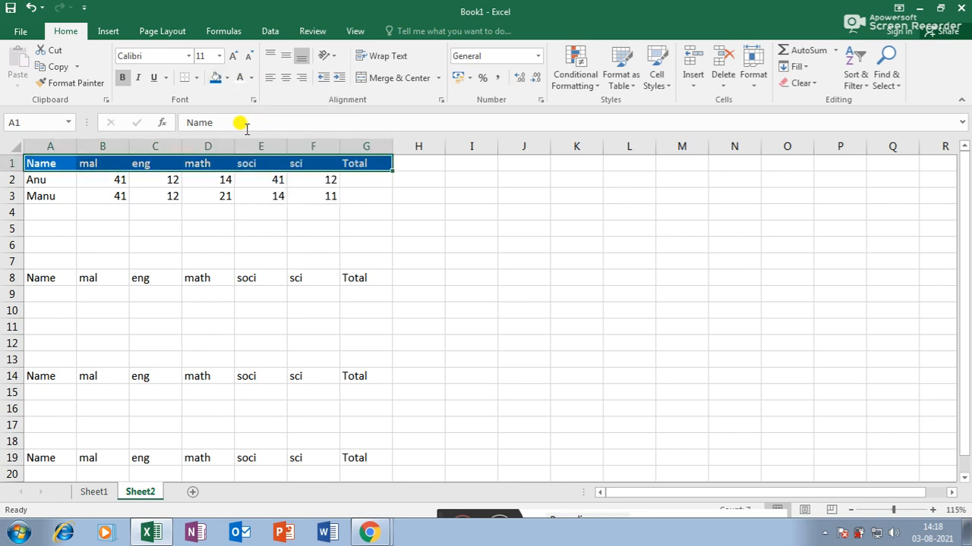
click(286, 78)
click(285, 56)
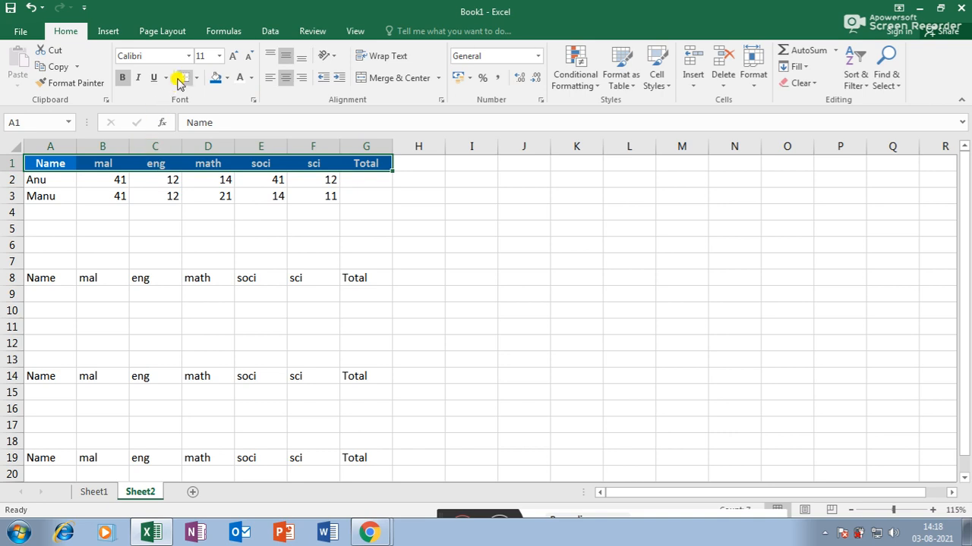
click(233, 56)
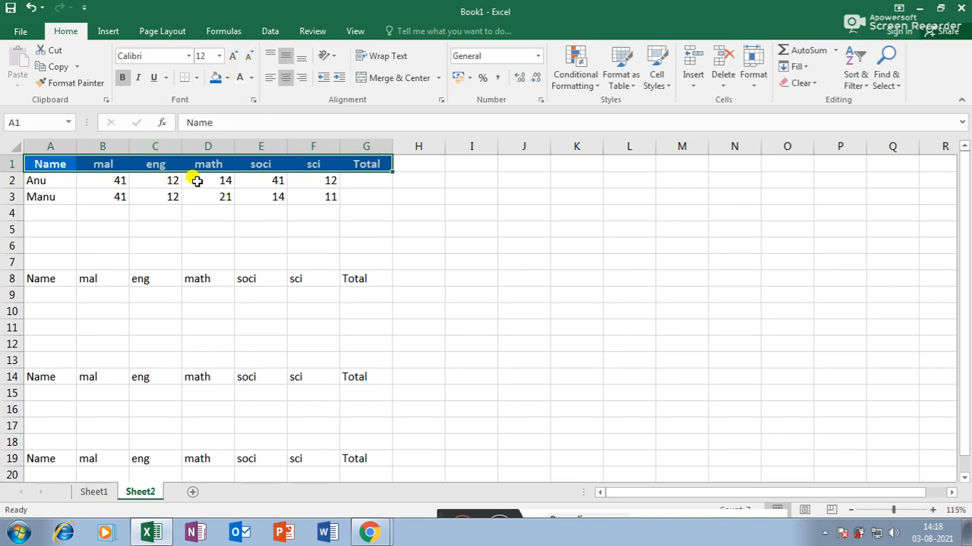
- Capitalise the F1 header to 'Sci' and select the copied header rows 8, 14 and 19
double_click(312, 162)
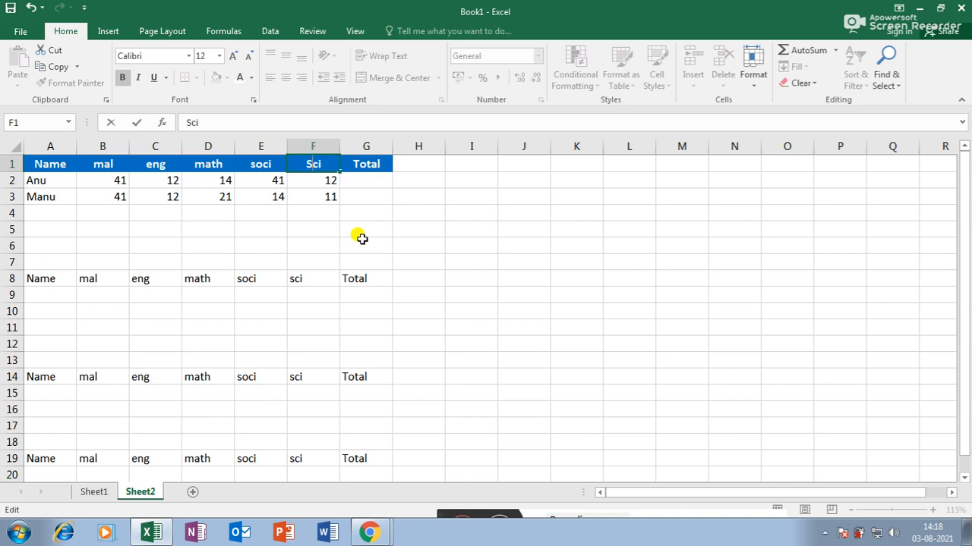
click(261, 168)
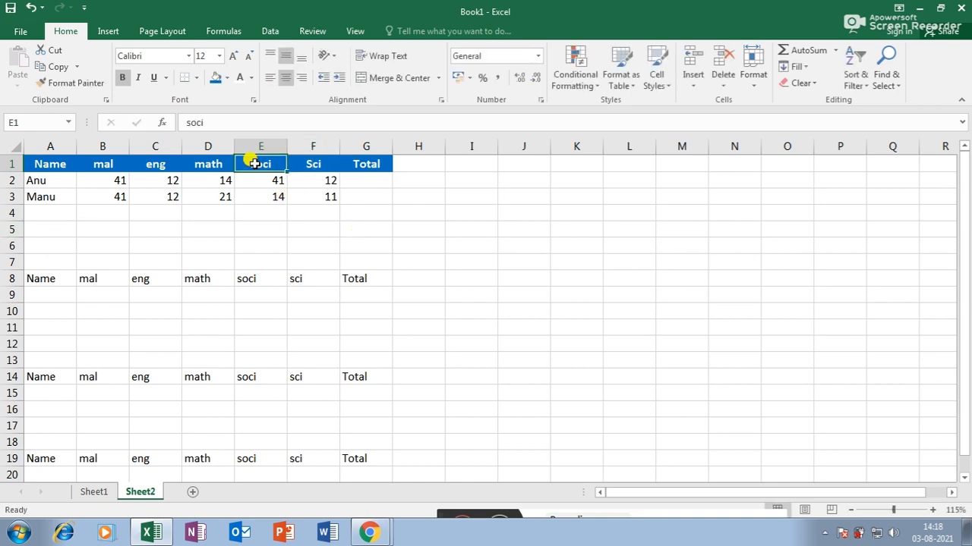
click(351, 305)
click(176, 162)
drag(68, 283, 312, 279)
drag(134, 379, 231, 377)
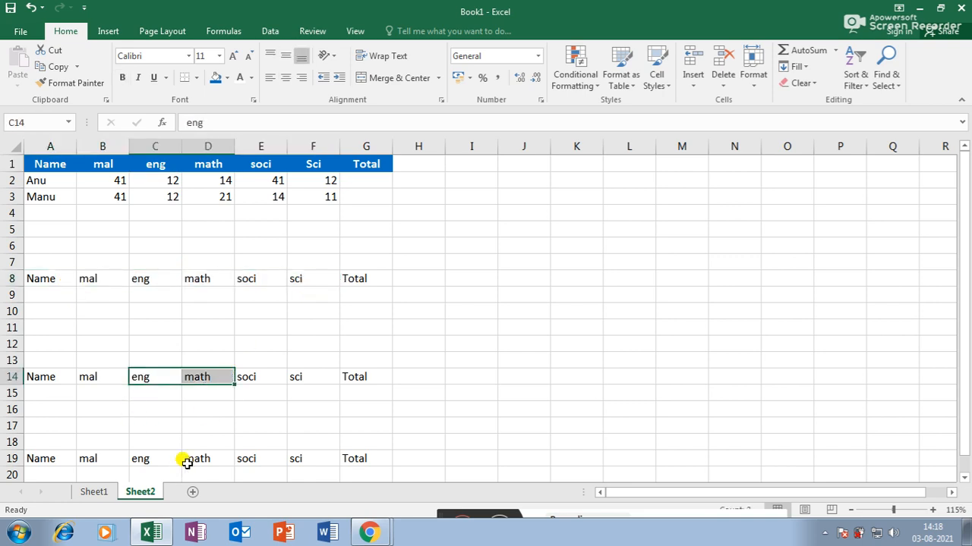
drag(186, 460, 259, 459)
click(358, 343)
- Use Format Painter to apply the blue header formatting to rows 8, 14 and 19
drag(201, 164, 255, 162)
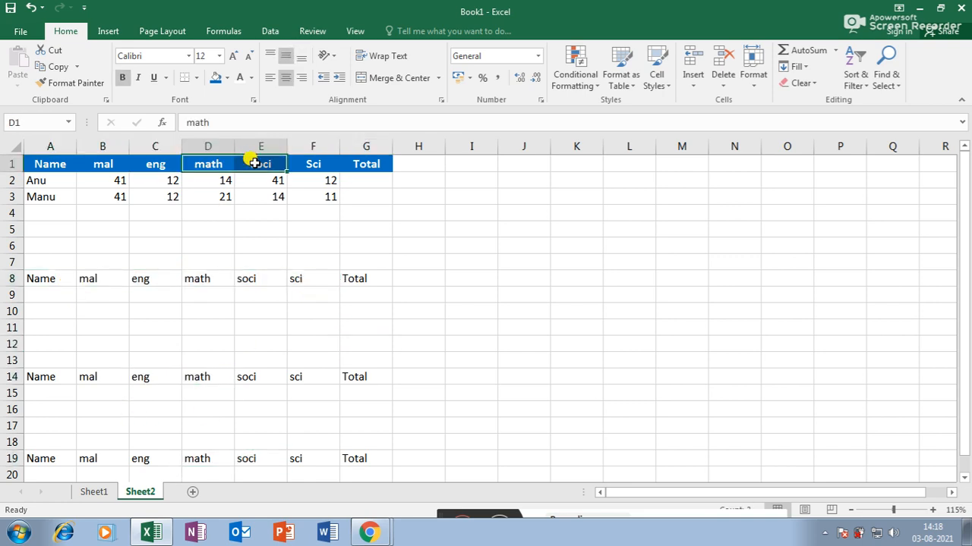
click(59, 66)
click(72, 82)
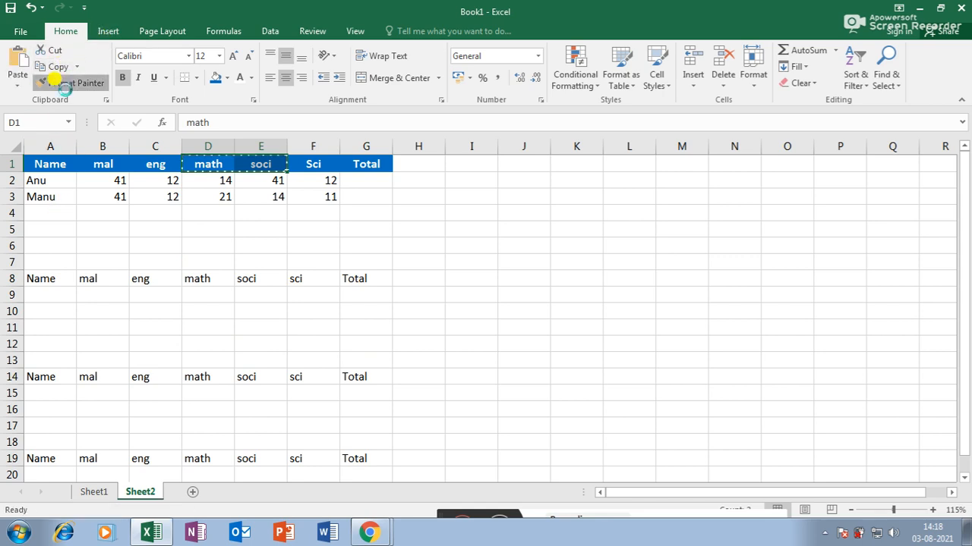
drag(35, 278, 356, 272)
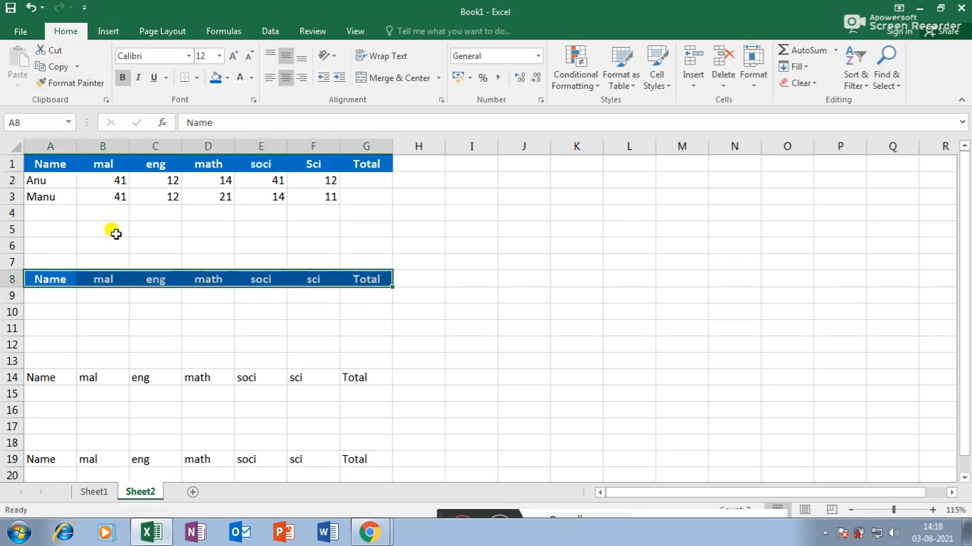
click(72, 82)
drag(42, 378, 354, 377)
click(73, 82)
drag(31, 460, 358, 458)
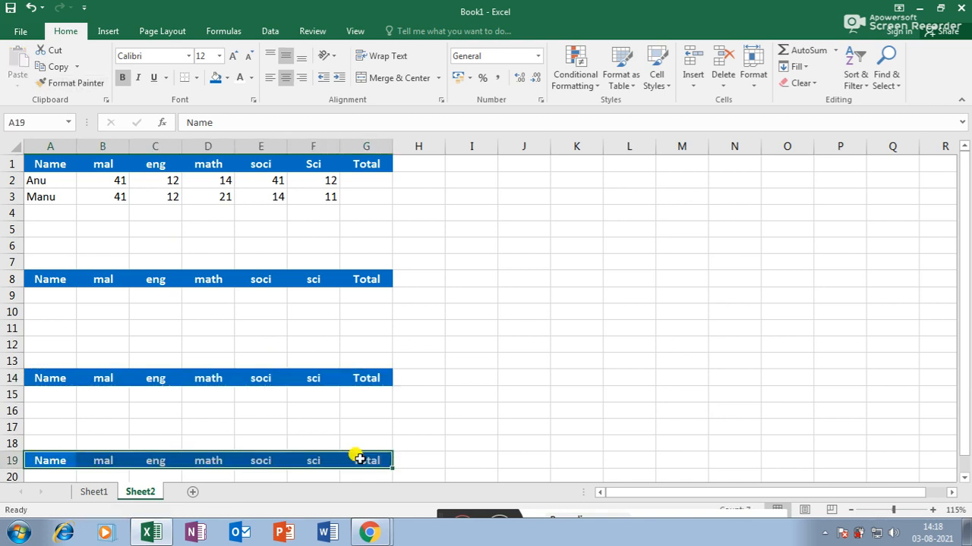
click(72, 84)
- Select both students' rows and try larger font sizes, then restore the original size
drag(62, 180, 326, 196)
click(188, 56)
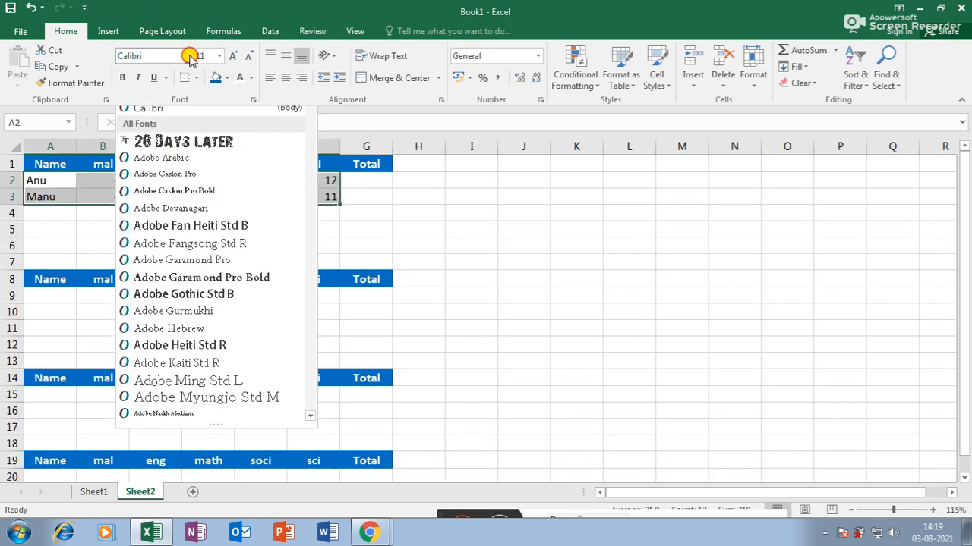
click(189, 56)
click(220, 56)
click(221, 56)
click(233, 56)
click(233, 56)
click(233, 56)
click(248, 56)
click(248, 56)
- Toggle bold, italic and underline on the student rows, then remove them all again
click(122, 77)
click(137, 77)
click(153, 78)
click(153, 77)
click(122, 77)
click(137, 77)
click(166, 79)
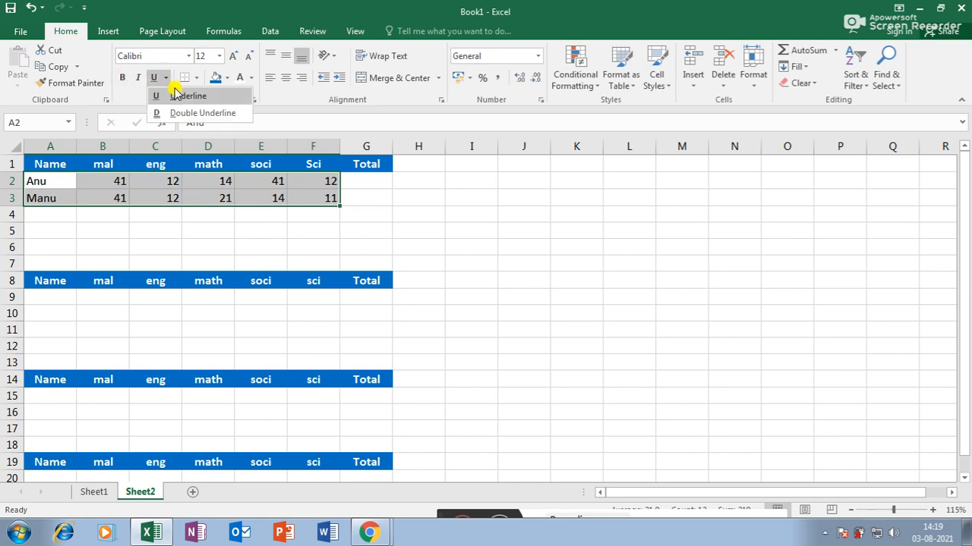
click(224, 221)
click(224, 221)
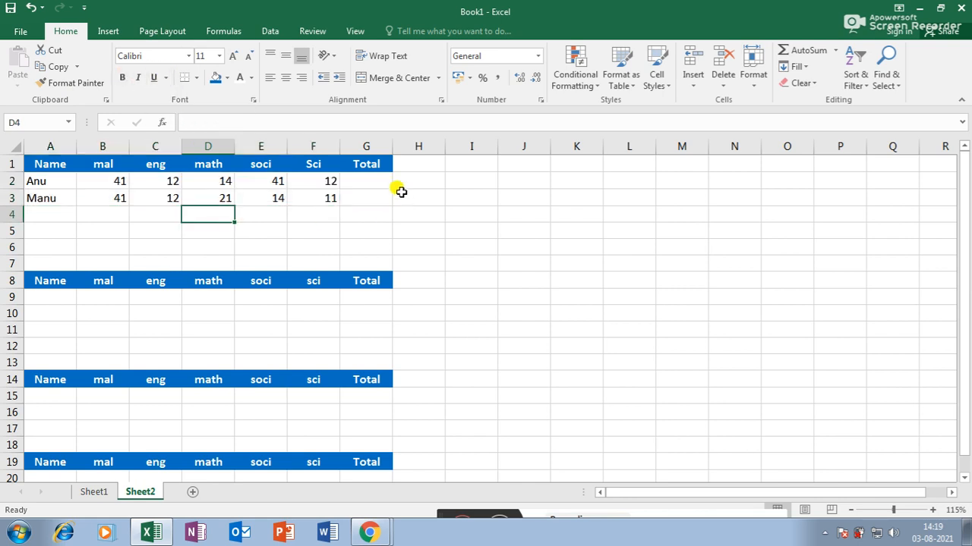
- AutoSum each student's marks into the Total column, giving 120 and 99
drag(125, 185, 364, 194)
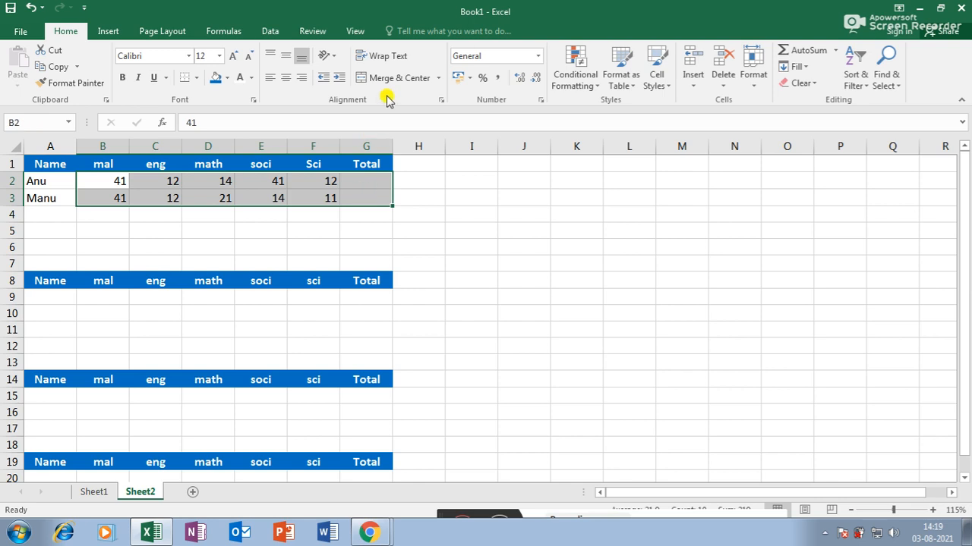
click(800, 50)
click(472, 277)
- Apply All Borders to the whole first table, A1:G3
drag(42, 167, 383, 200)
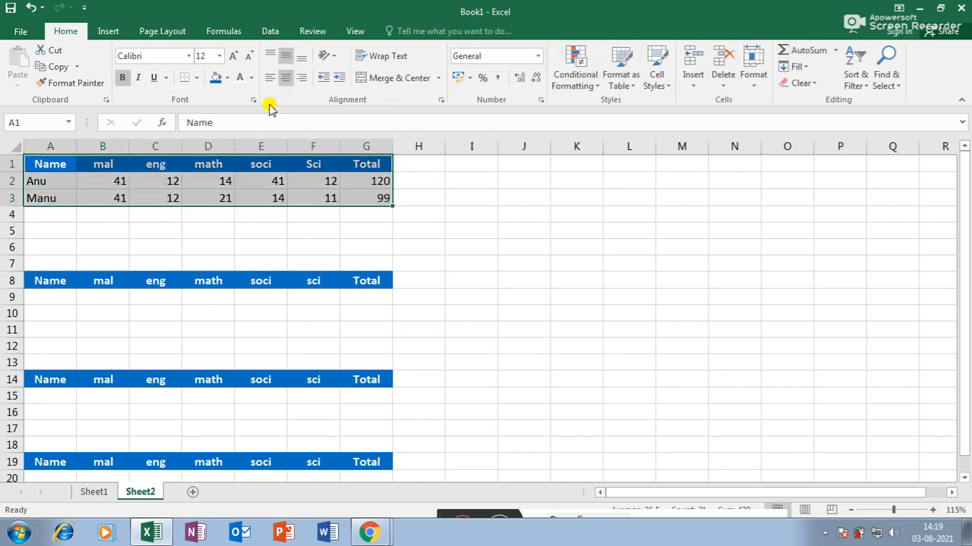
click(196, 78)
click(216, 196)
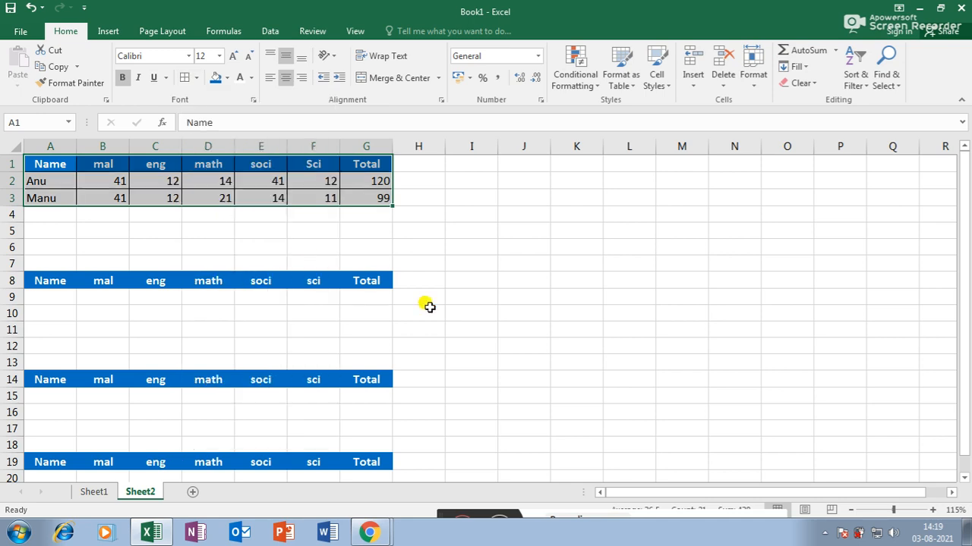
click(449, 291)
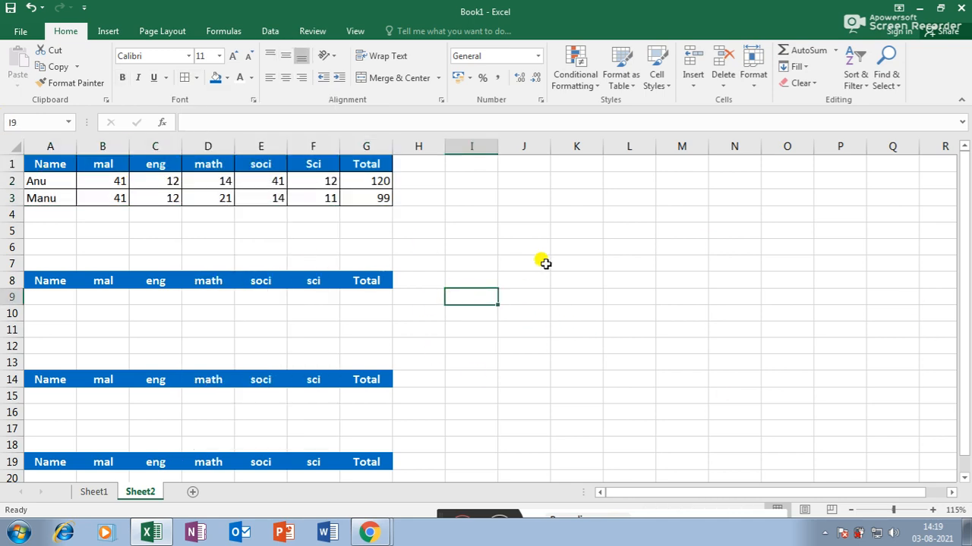
key(ctrl+p)
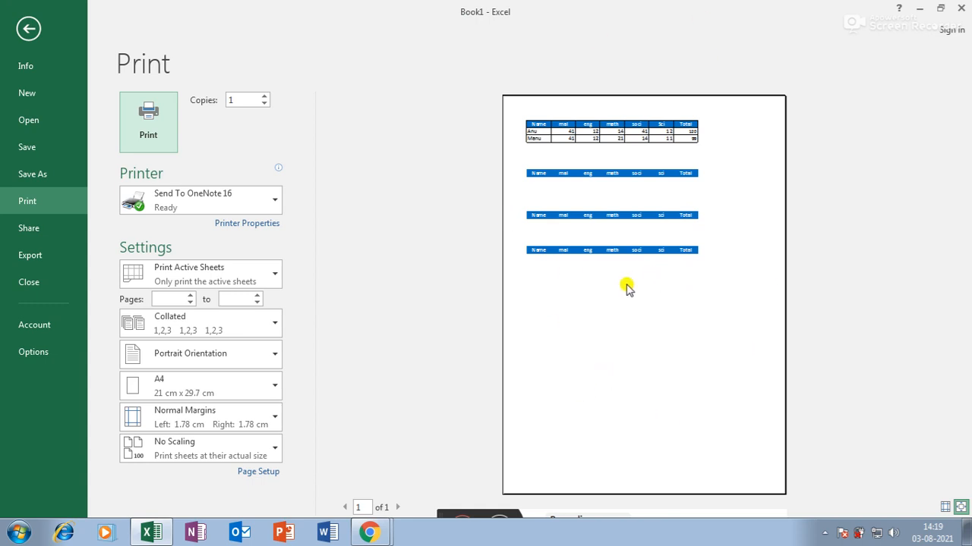
key(Escape)
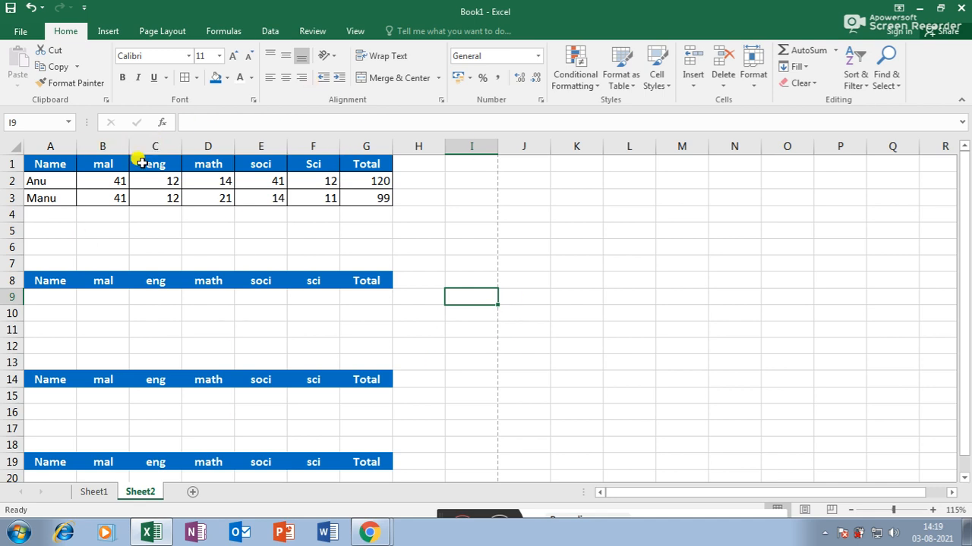
- Apply All Borders to the second table, A8:G12
drag(45, 282, 368, 342)
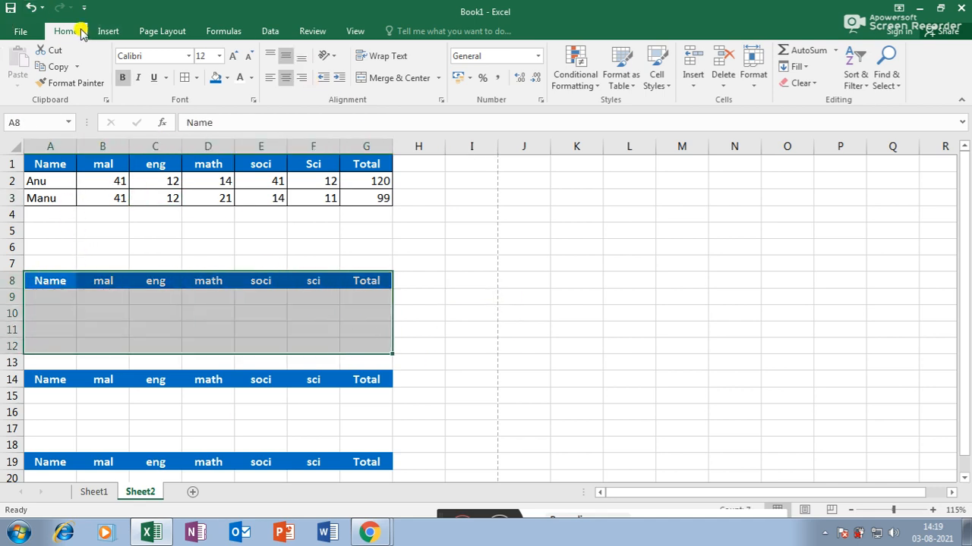
click(196, 78)
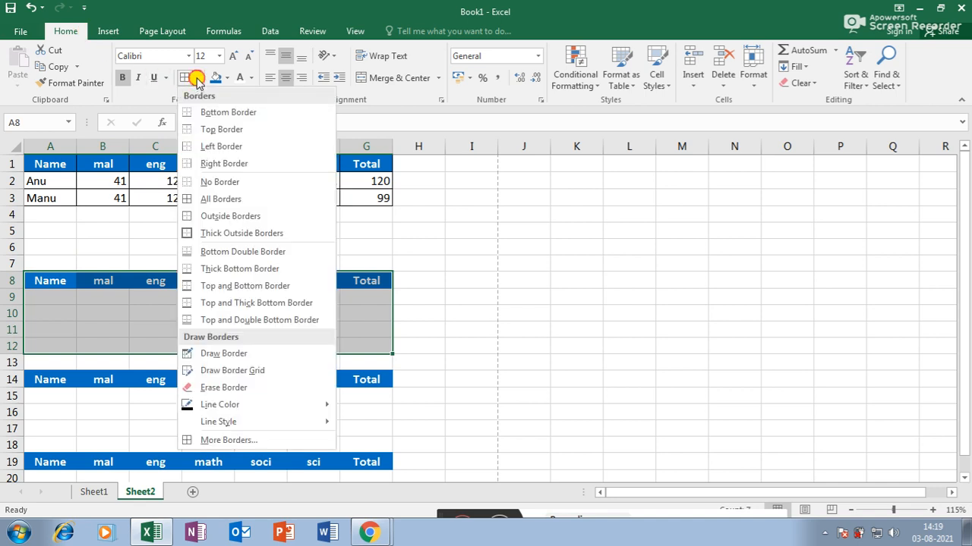
click(212, 199)
click(425, 346)
scroll(505, 327, down, 1)
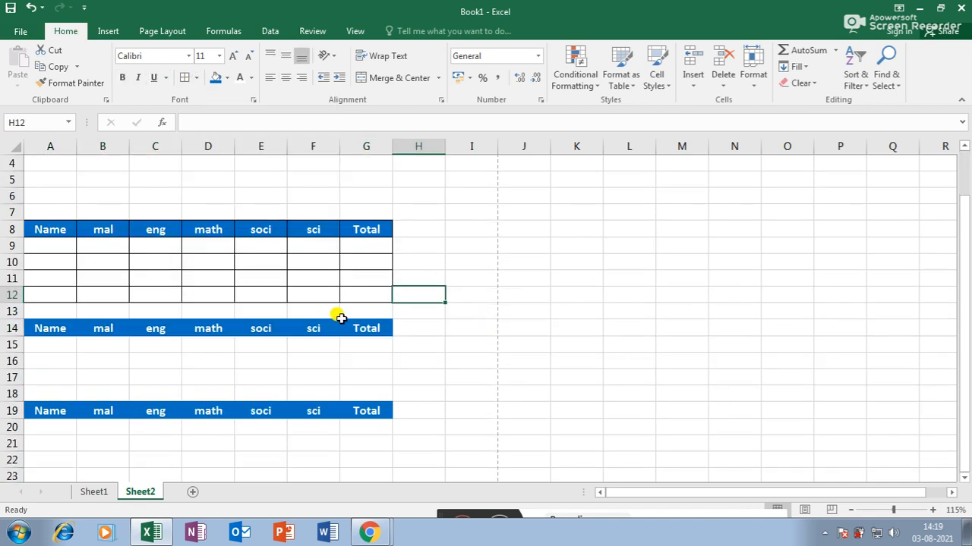
scroll(329, 319, up, 1)
scroll(345, 307, down, 1)
- Apply All Borders to the third table, A14:G17
drag(41, 339, 364, 379)
click(196, 77)
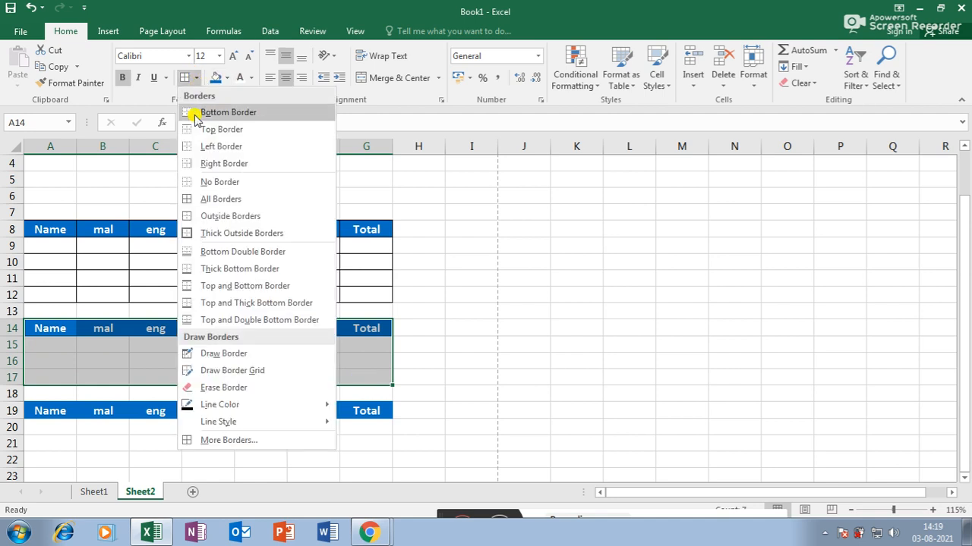
click(232, 205)
click(569, 311)
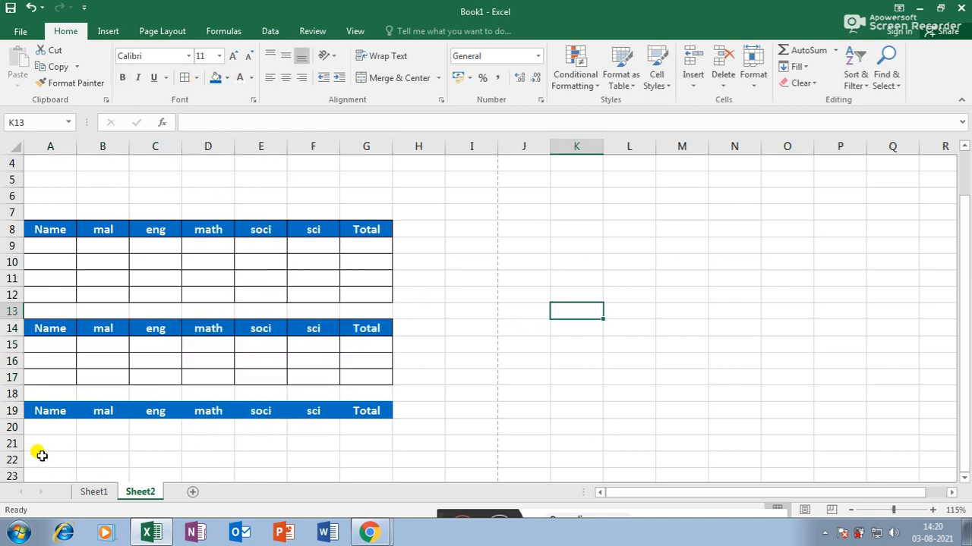
- Border the fourth table from row 19 down, then check all tables in print preview
drag(48, 408, 344, 411)
click(186, 79)
click(523, 328)
scroll(564, 375, up, 3)
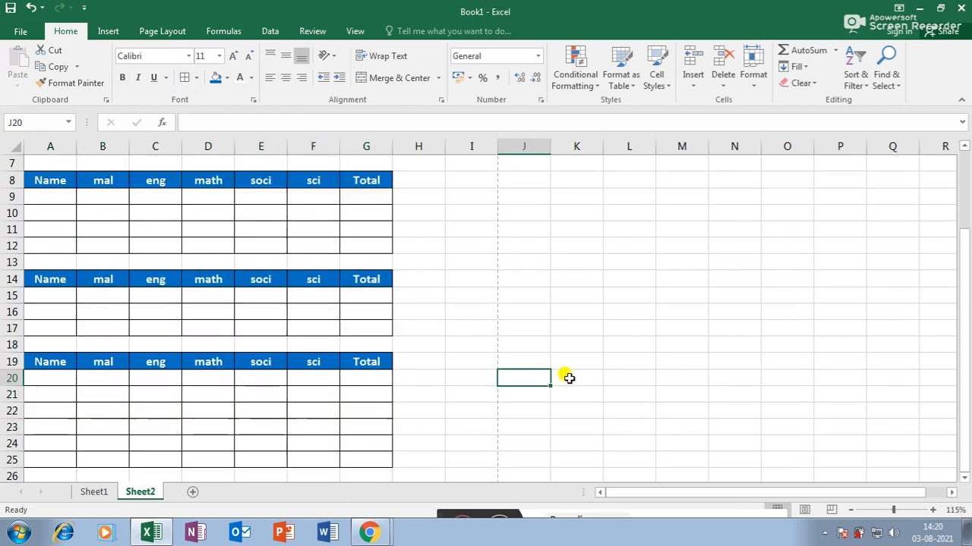
click(21, 31)
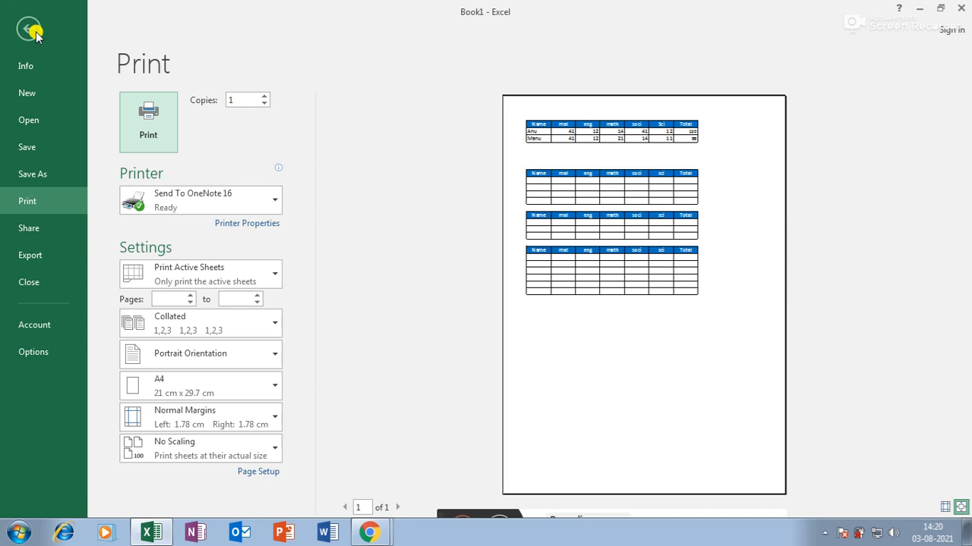
click(31, 30)
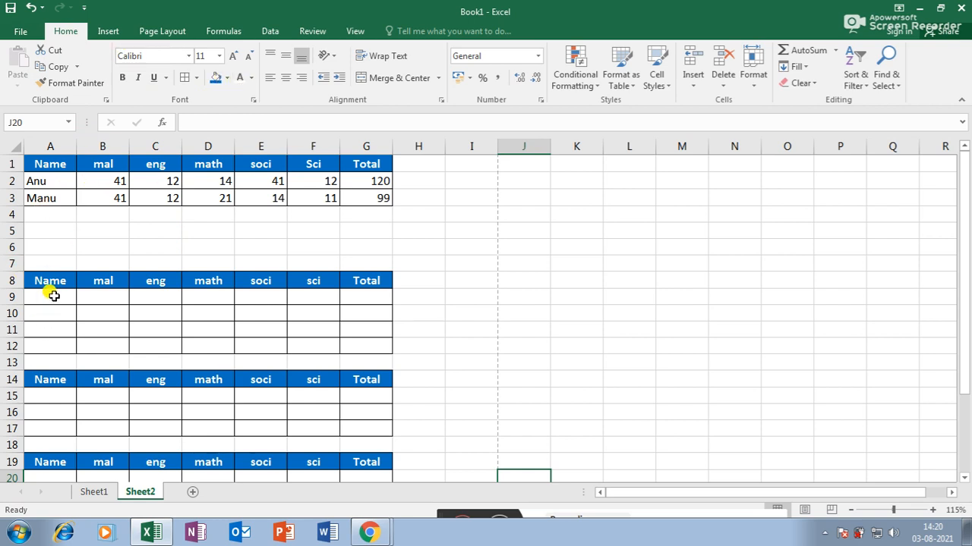
drag(47, 286, 349, 281)
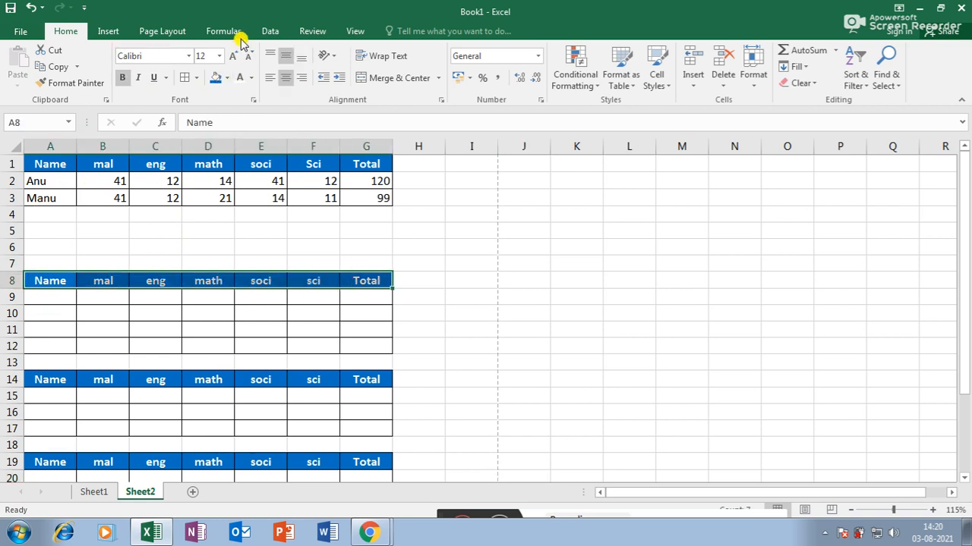
click(226, 79)
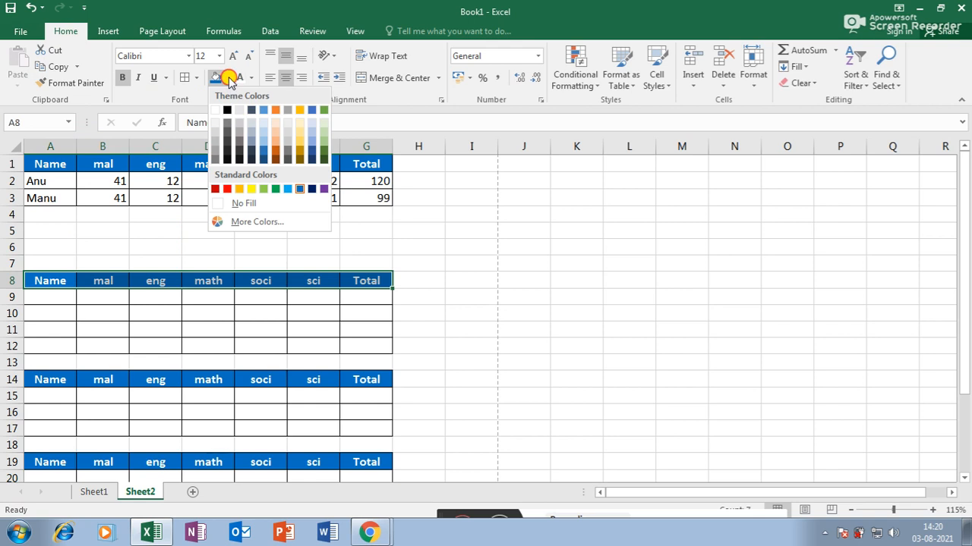
click(228, 79)
click(250, 78)
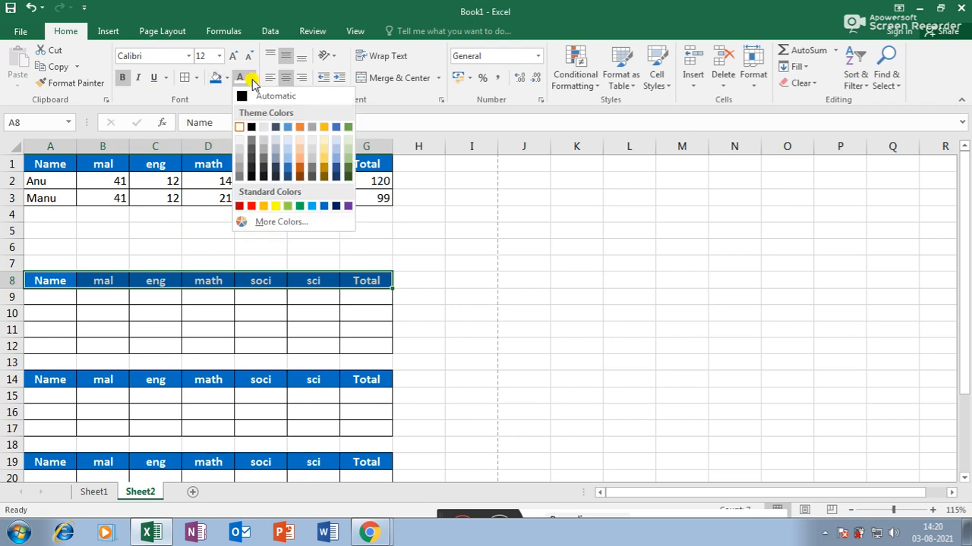
click(252, 79)
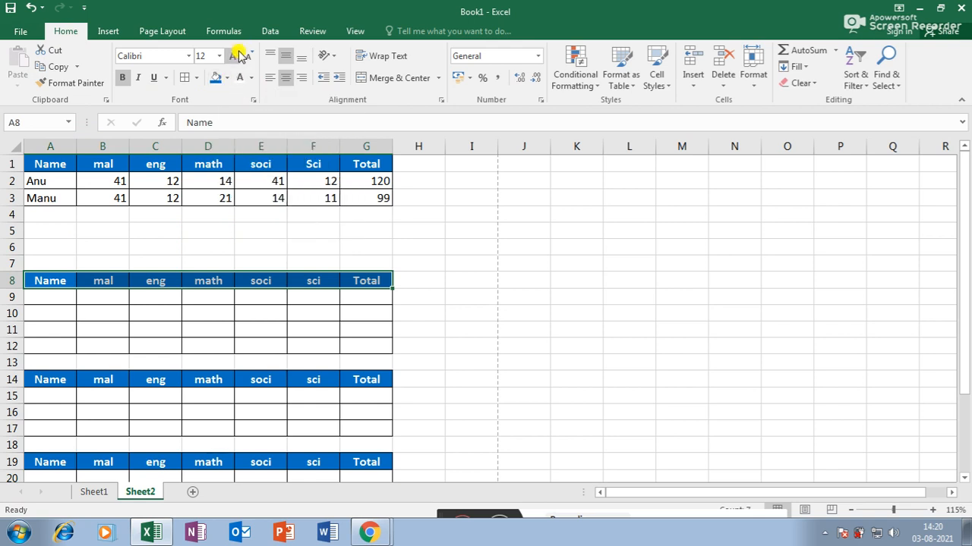
click(237, 57)
click(236, 57)
click(249, 58)
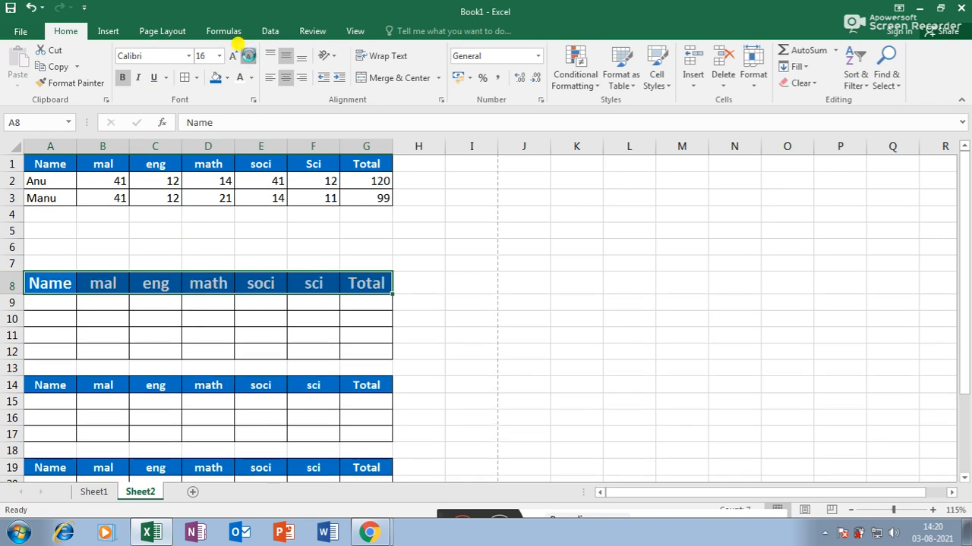
click(249, 58)
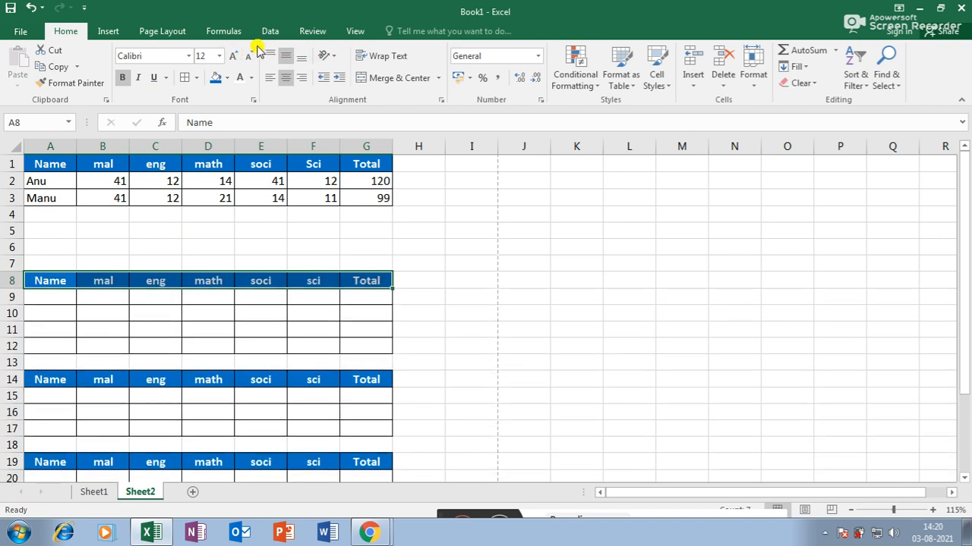
click(281, 266)
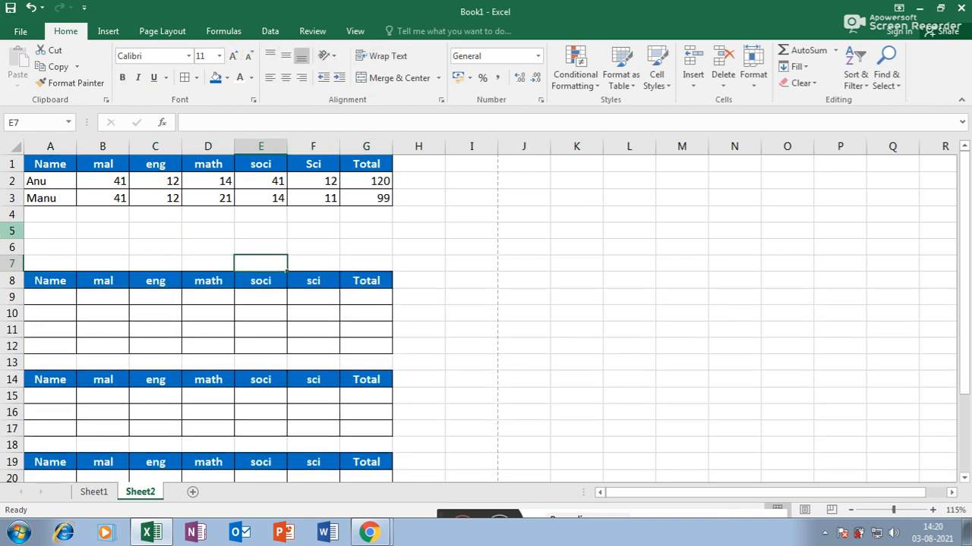
- Enter the label 'Total Fees' in cell K8
click(575, 298)
key(Up)
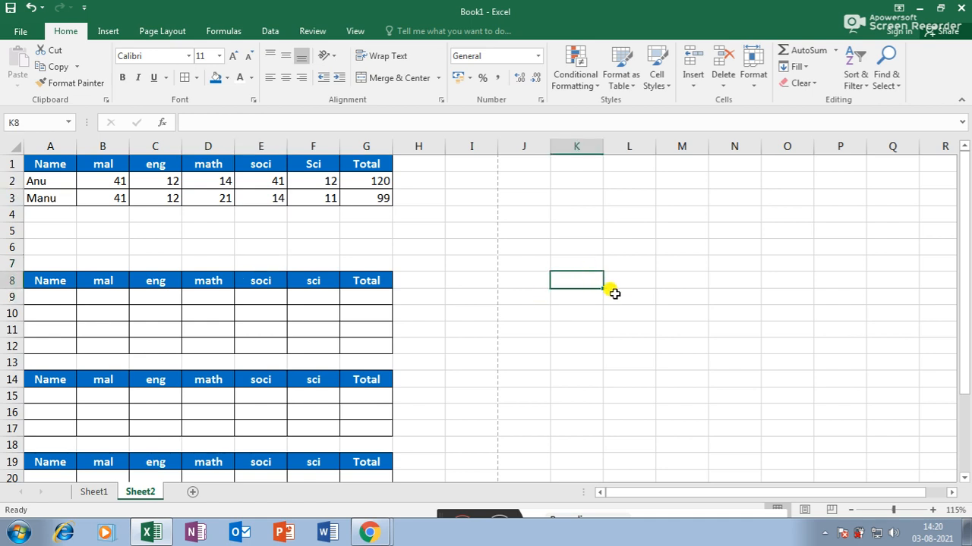
text(Total Fees)
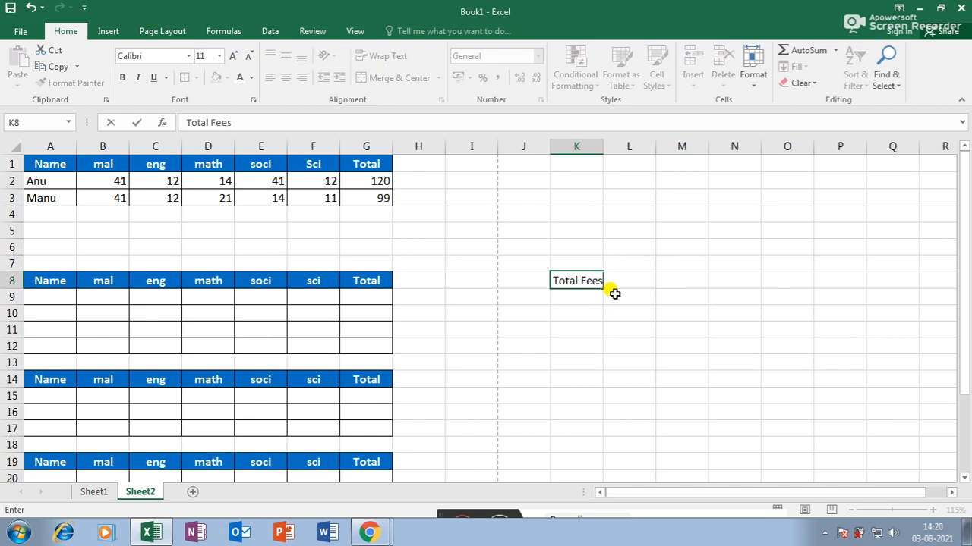
key(Return)
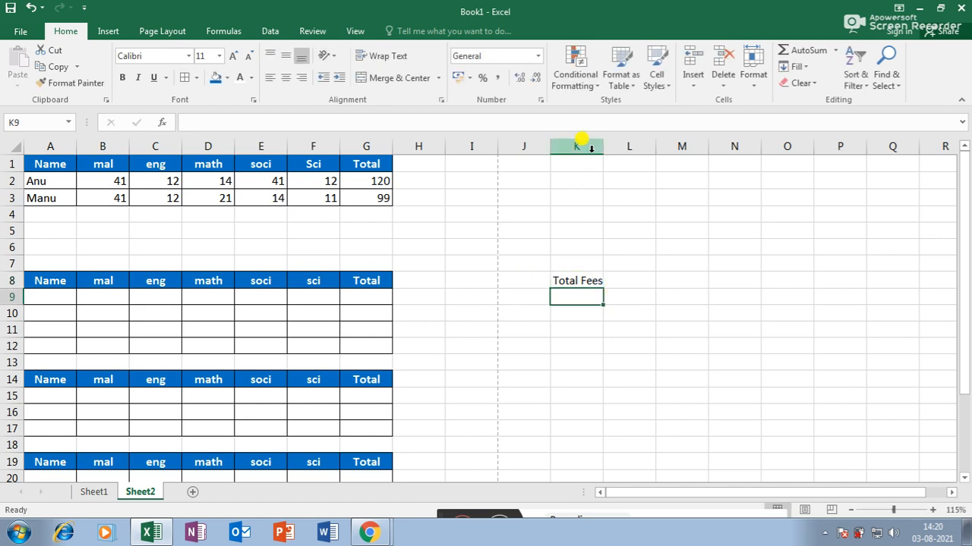
- Widen column K so 'Total Fees' fits, and reselect K8
drag(603, 146, 633, 146)
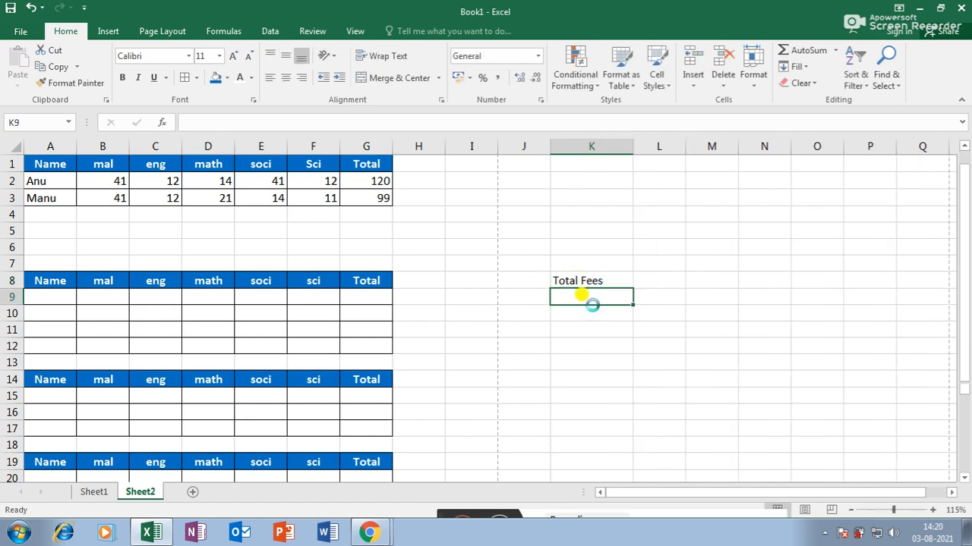
scroll(594, 307, up, 2)
click(751, 267)
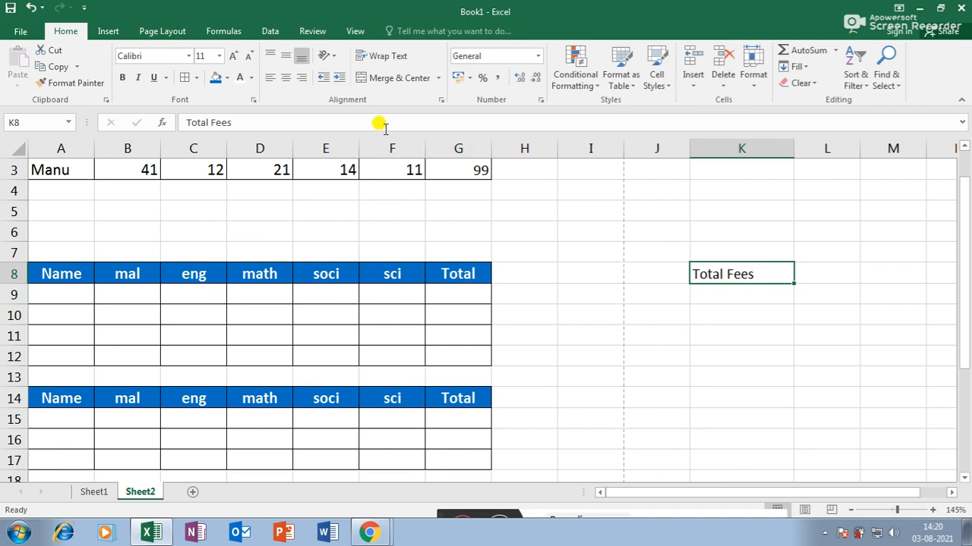
click(735, 359)
click(727, 270)
- Make row 8 much taller and centre 'Total Fees' vertically and horizontally
drag(10, 284, 10, 339)
click(759, 409)
click(756, 332)
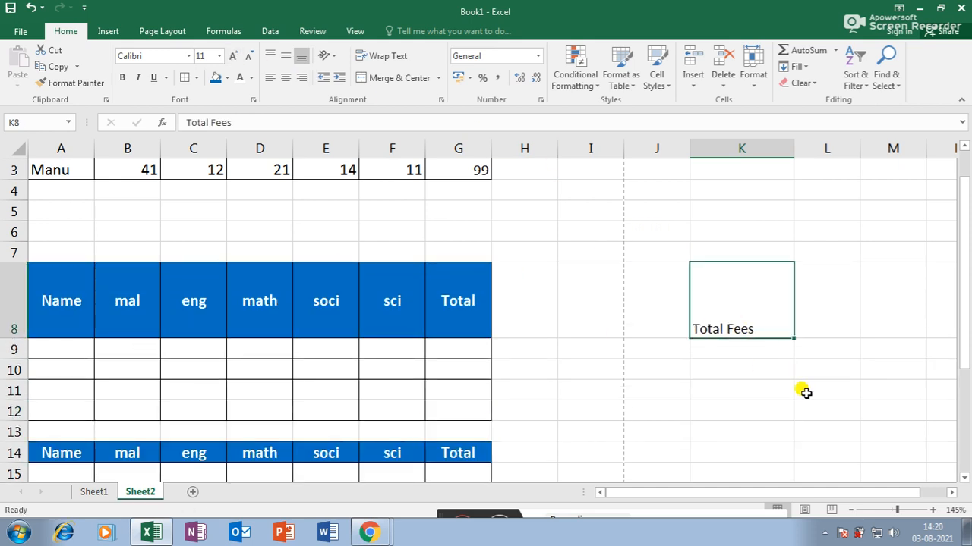
click(269, 57)
click(286, 57)
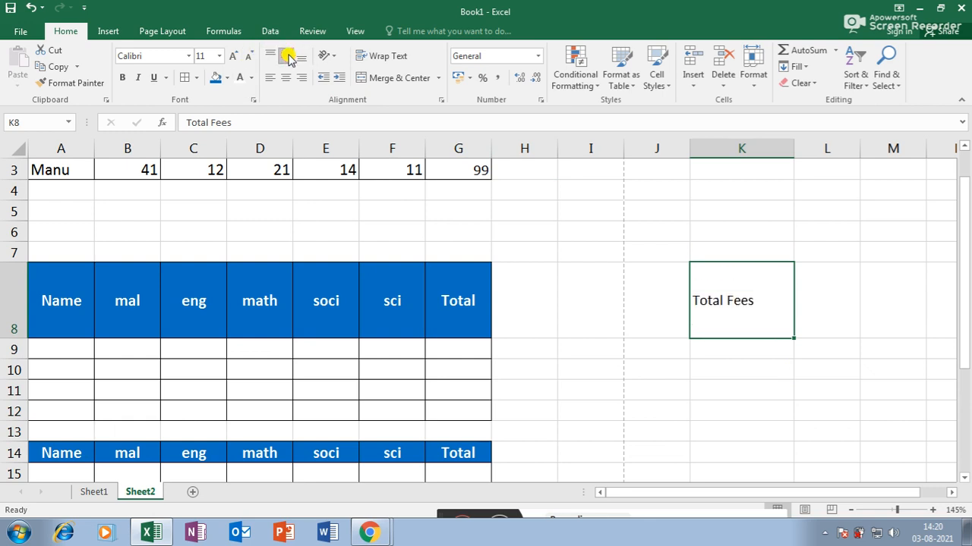
click(287, 78)
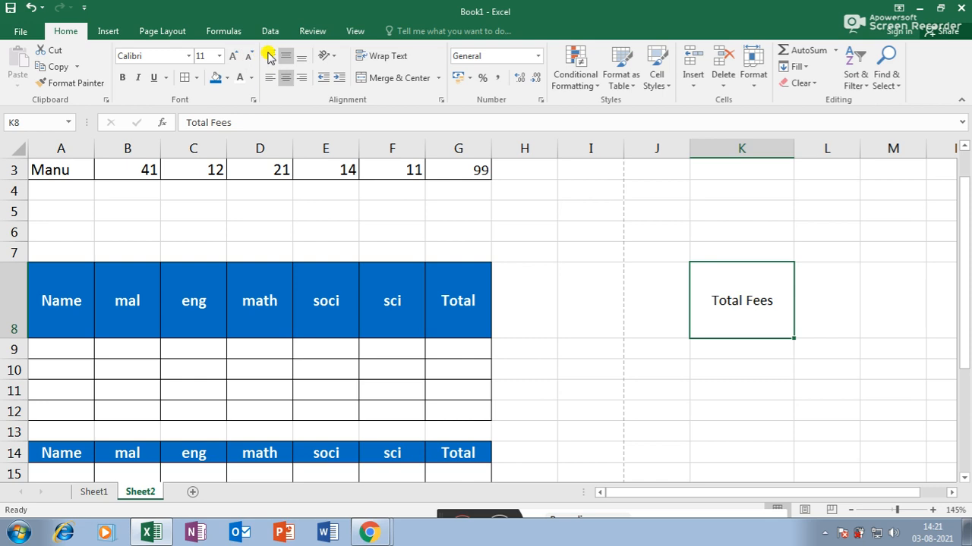
- Try top, left, right and bottom alignments on 'Total Fees', ending centred both ways
click(270, 55)
click(271, 77)
click(285, 77)
click(285, 55)
click(301, 77)
click(302, 55)
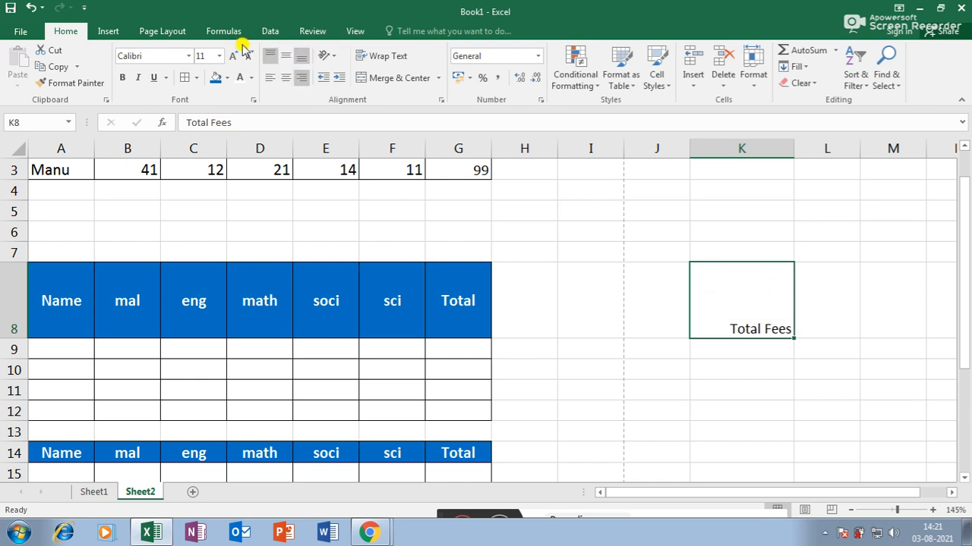
click(286, 77)
click(285, 54)
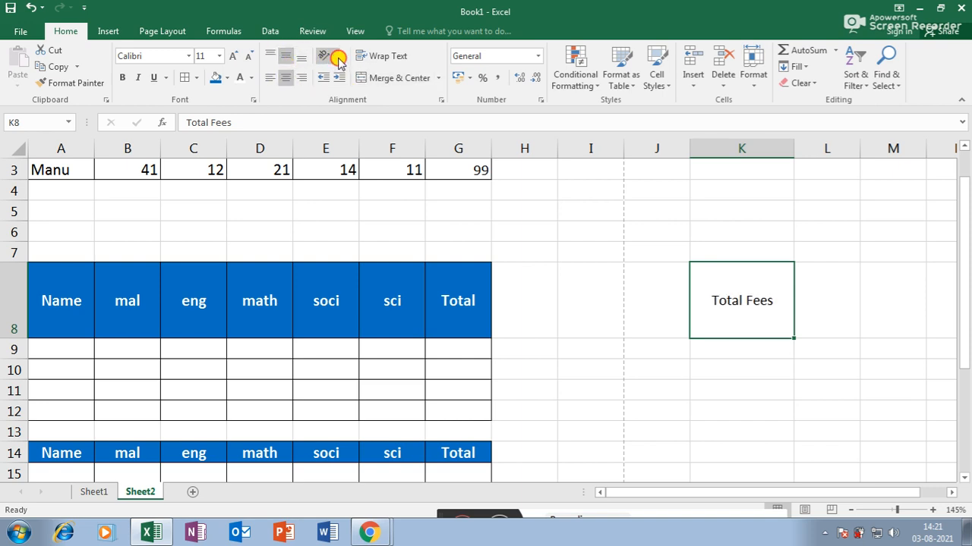
click(339, 59)
click(693, 342)
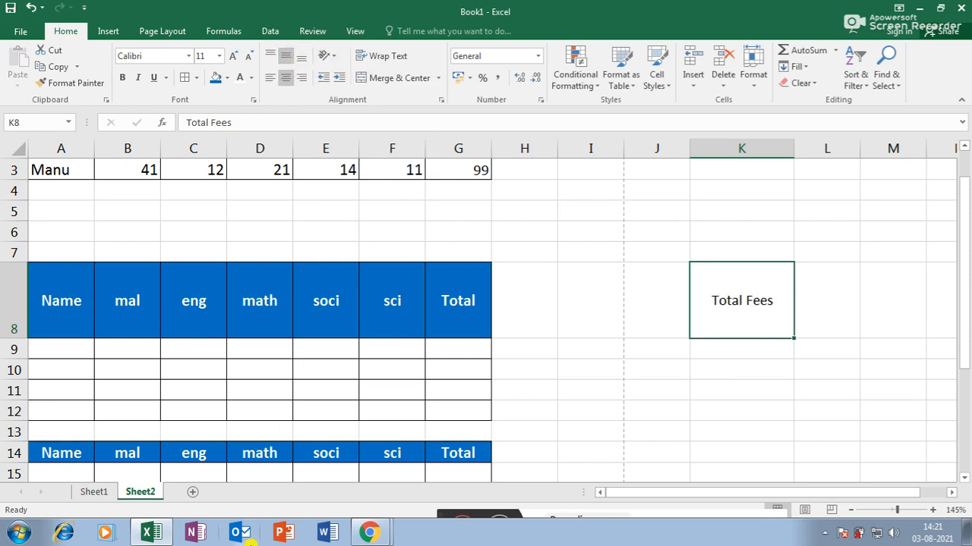
- Add a new Sheet3 to the workbook and switch to it
click(191, 493)
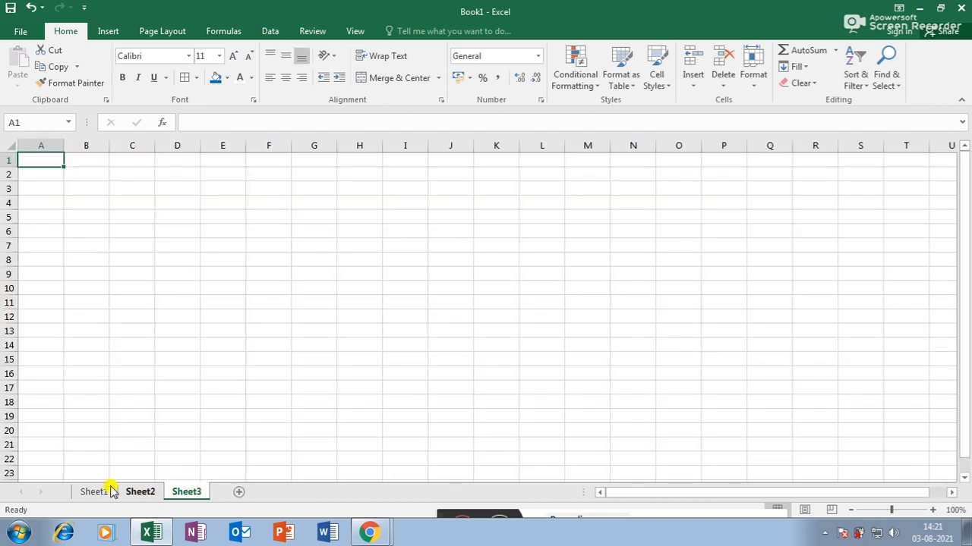
click(99, 492)
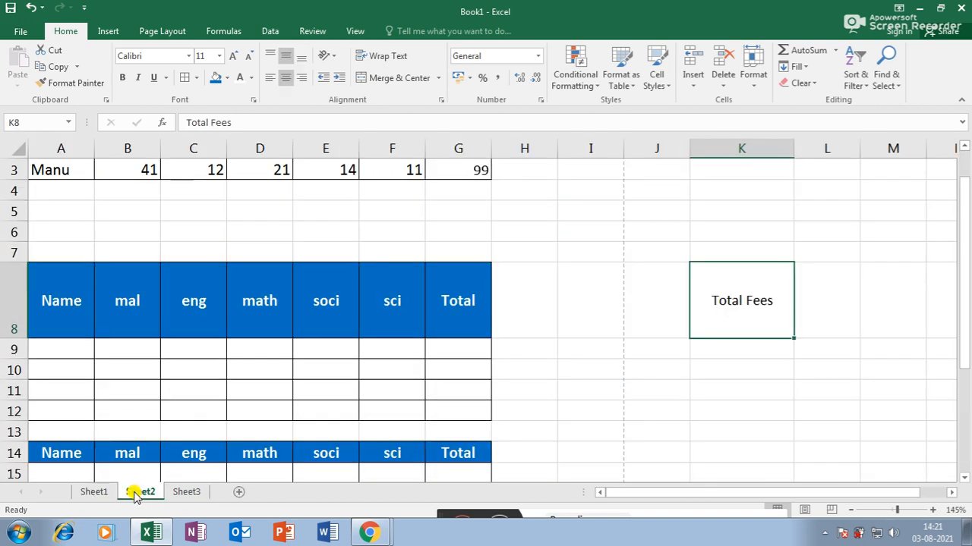
click(188, 492)
- Enter the headers Malayalam, English, Maths and Computer in D7:G7
click(194, 249)
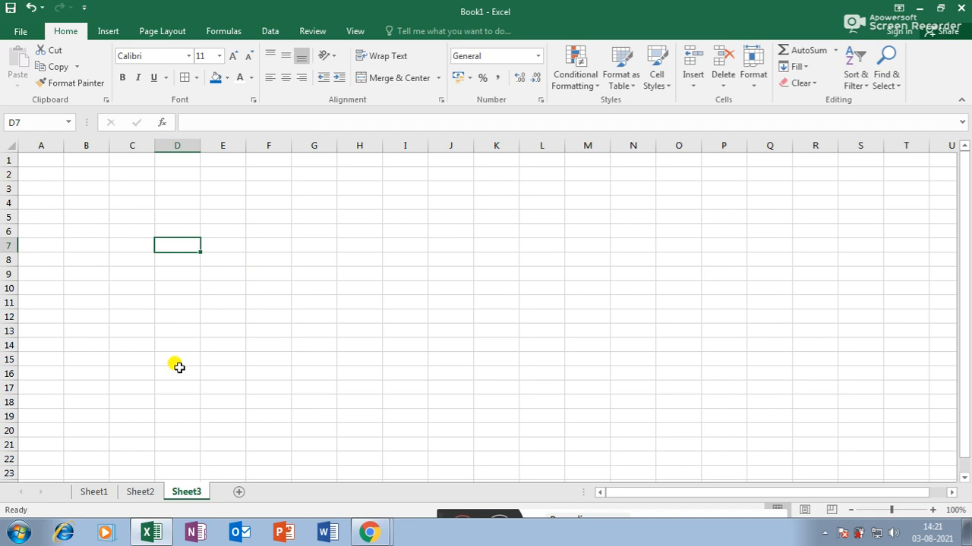
text(Ma)
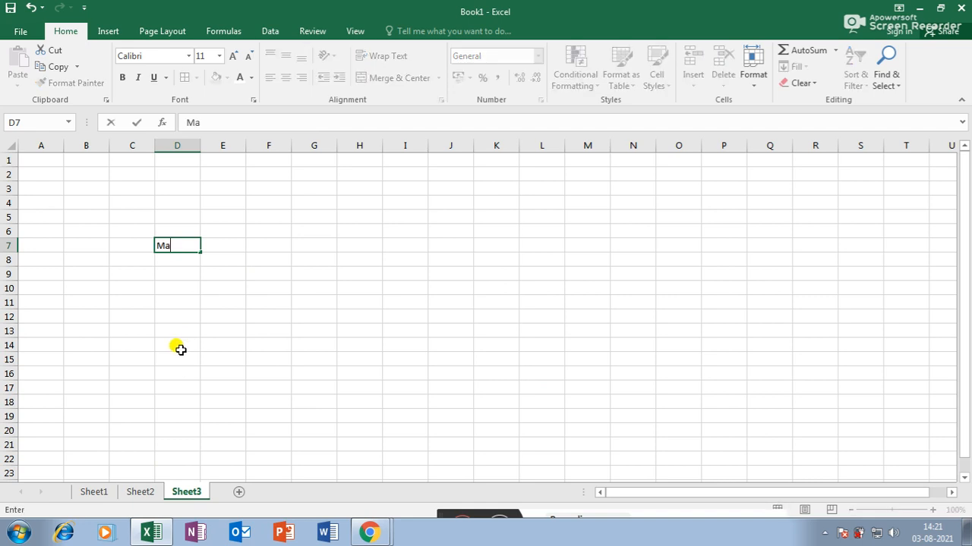
text(layalam)
key(Tab)
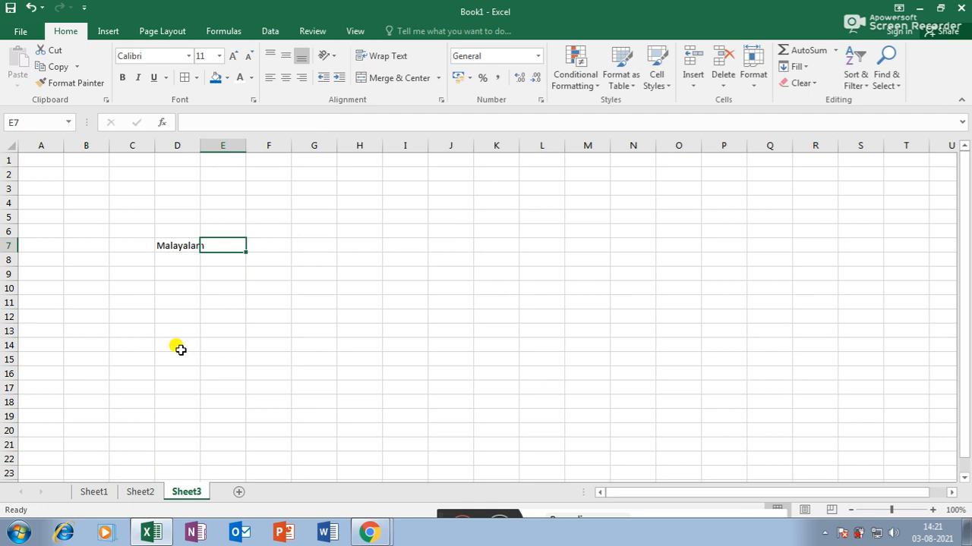
text(Engl)
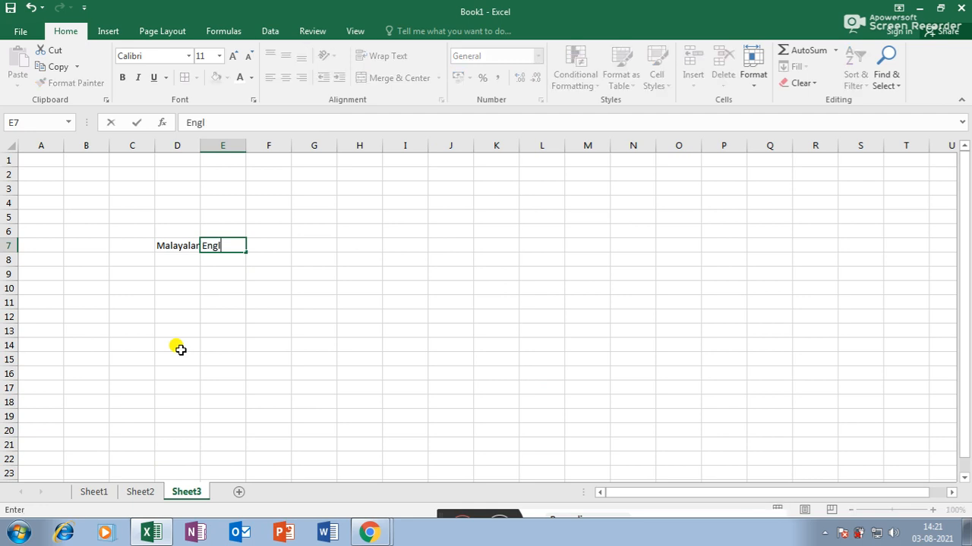
text(ish)
key(Tab)
text(Math)
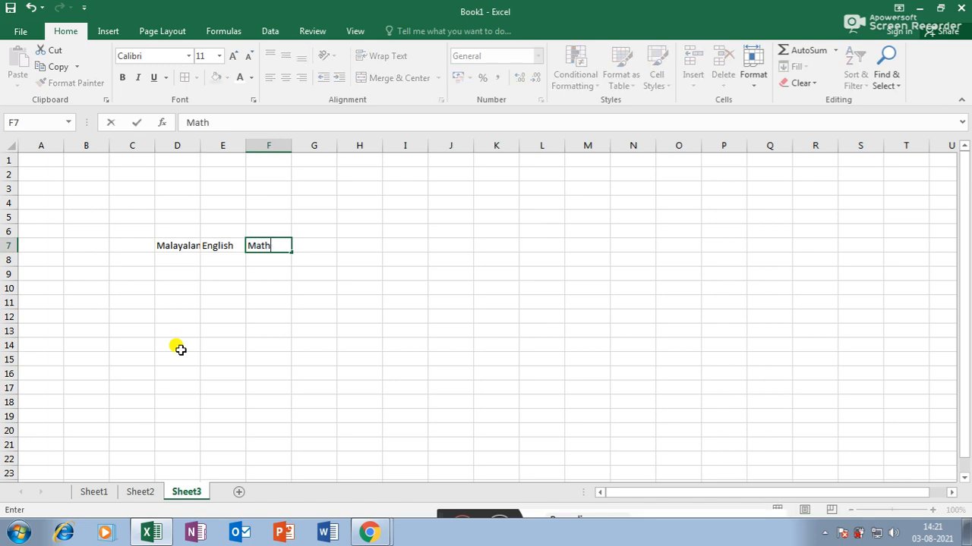
text(s)
key(Tab)
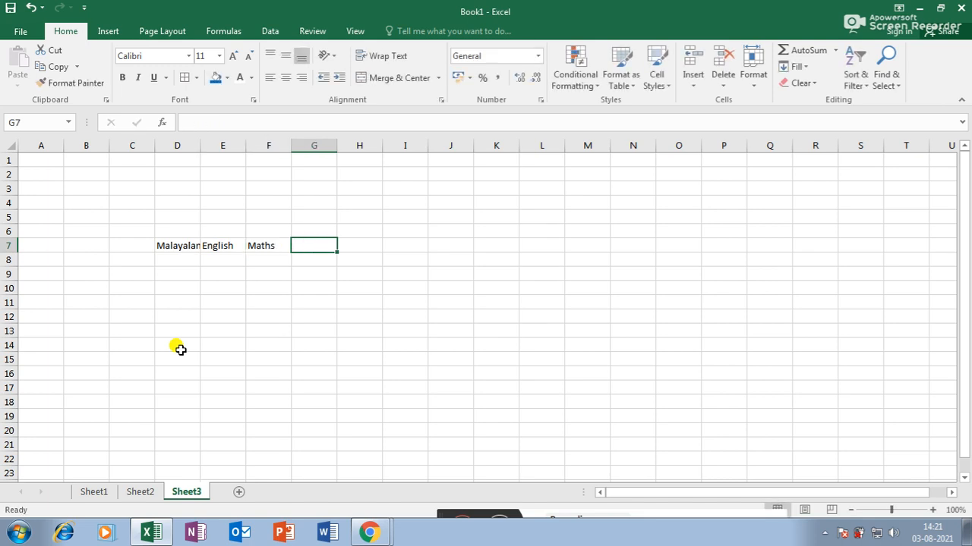
text(Comput)
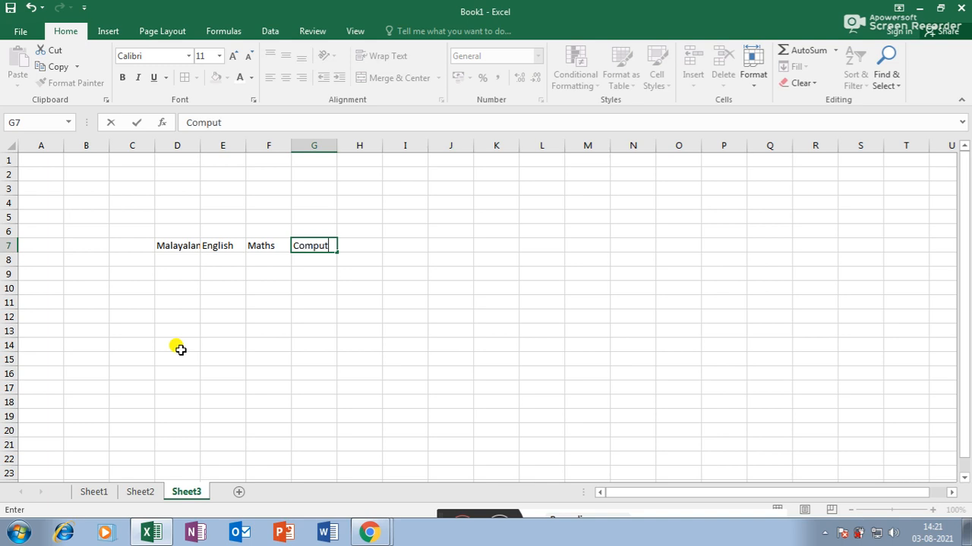
click(390, 328)
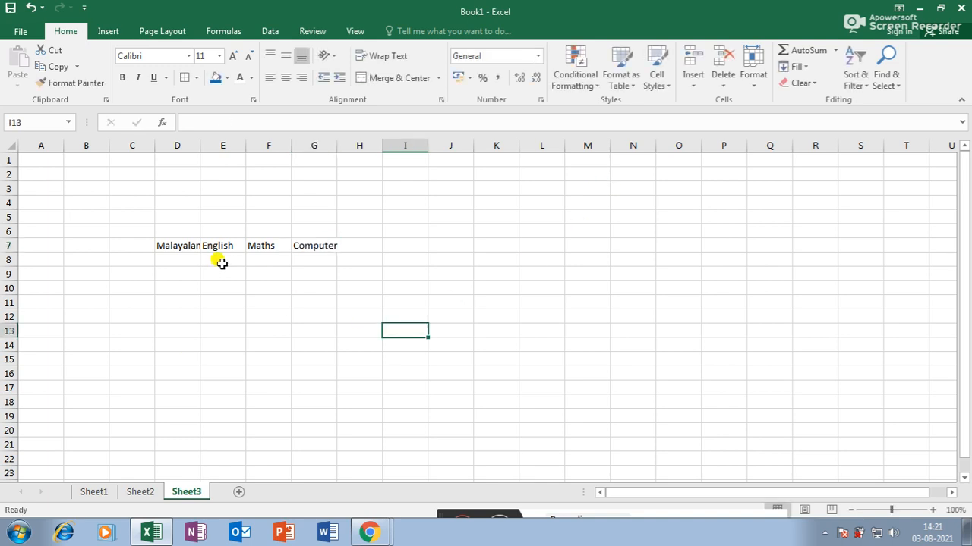
- Enter the marks 41, 15, 41 and 25 in D8:G8
click(176, 256)
text(41)
key(Tab)
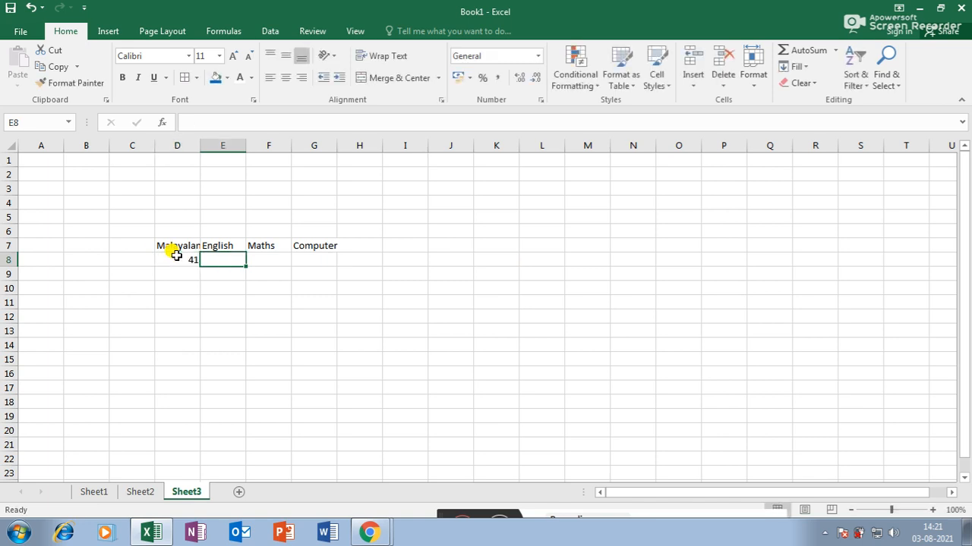
text(15)
key(Tab)
text(41)
key(Tab)
text(25)
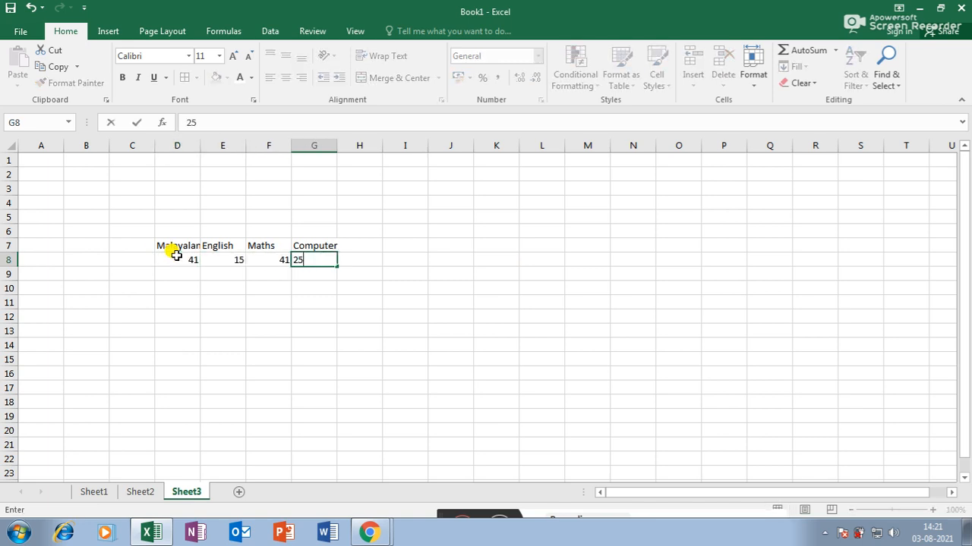
key(Return)
- Widen column D so Malayalam shows in full, and select the headers D7:G7
drag(201, 150, 169, 165)
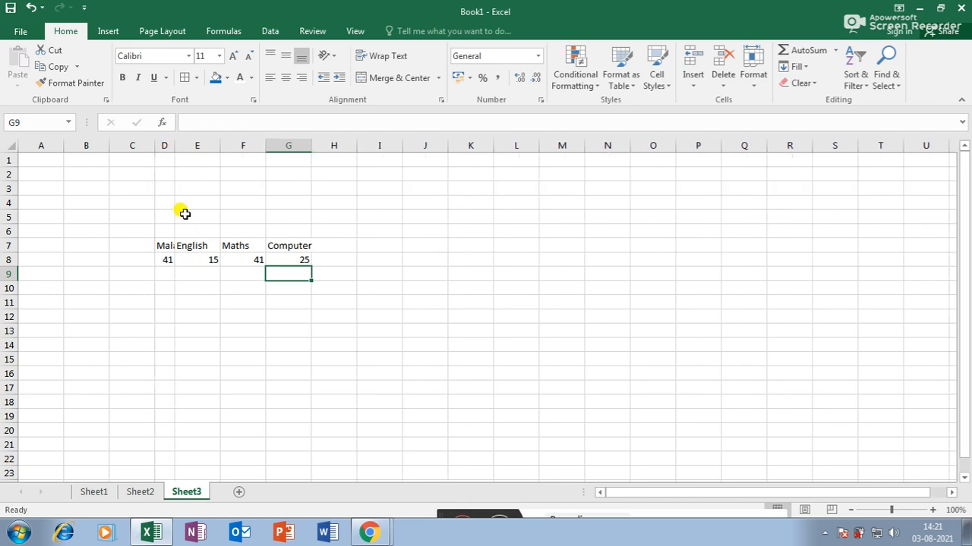
scroll(177, 303, up, 3)
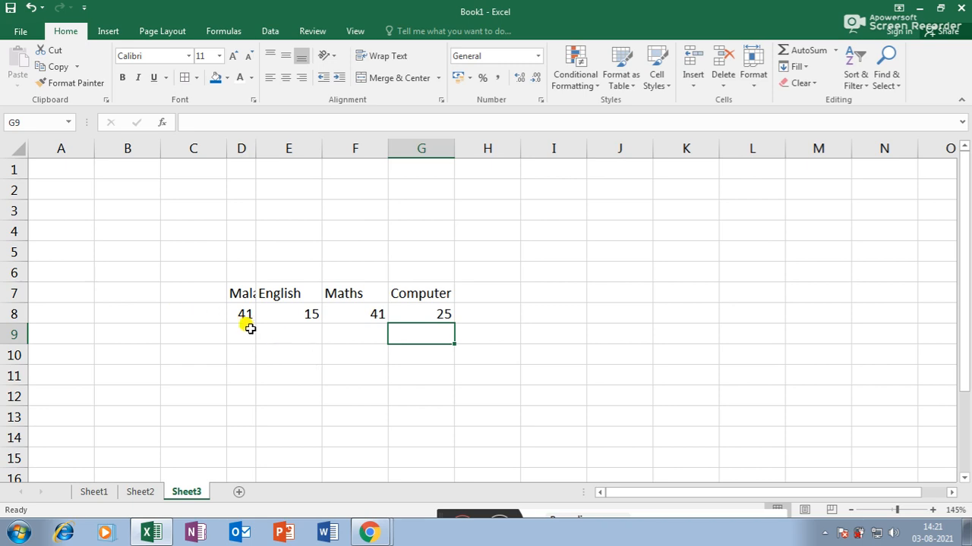
click(241, 295)
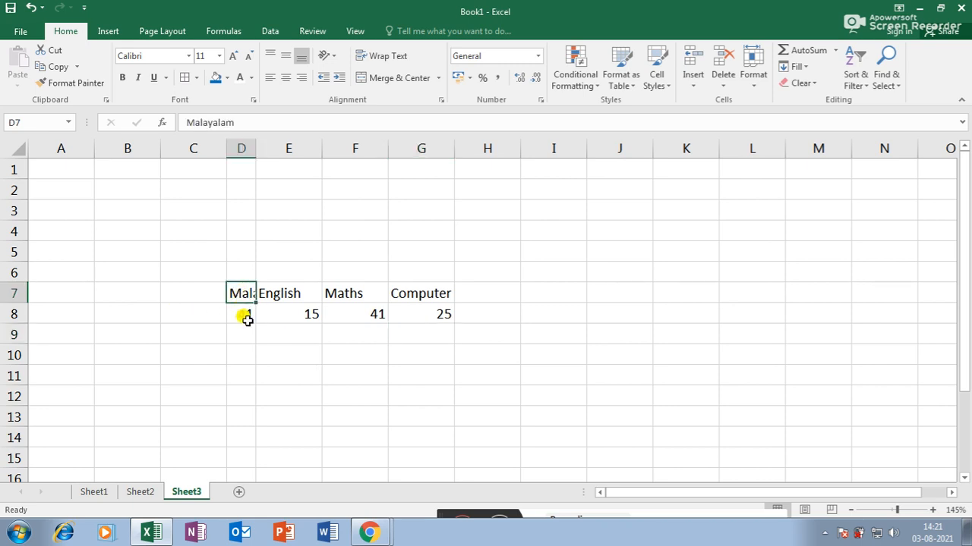
drag(255, 143, 299, 143)
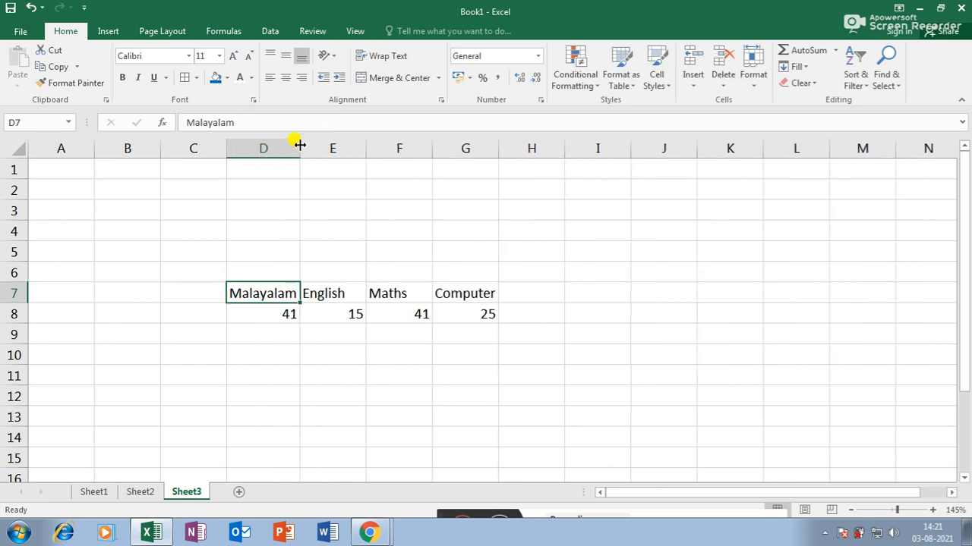
click(286, 316)
drag(269, 293, 447, 289)
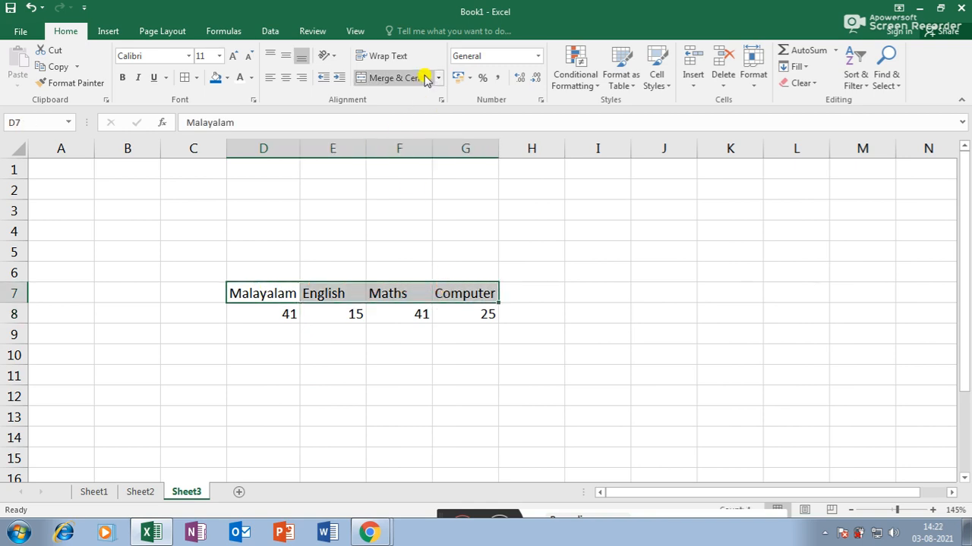
- Rotate the four subject headers in D7:G7 to read upward
click(332, 57)
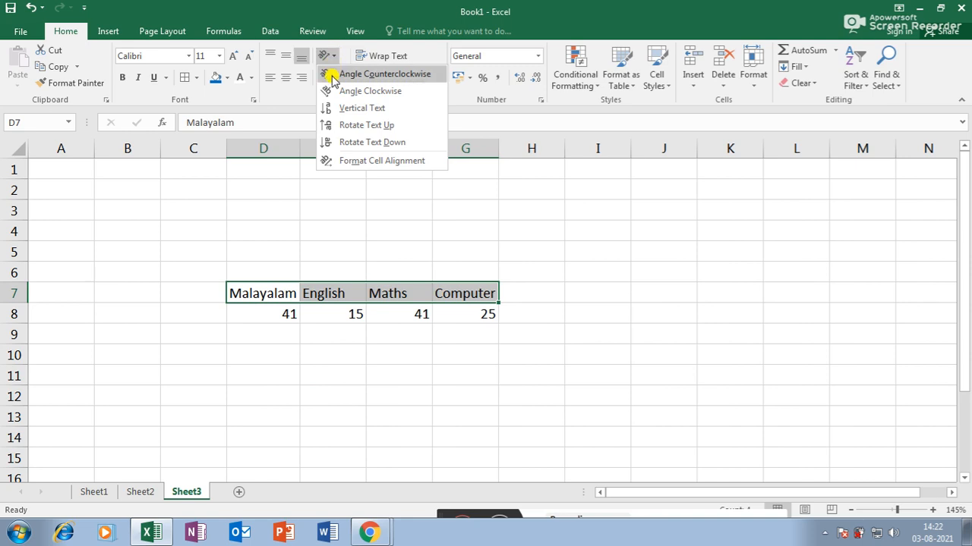
click(330, 123)
click(442, 397)
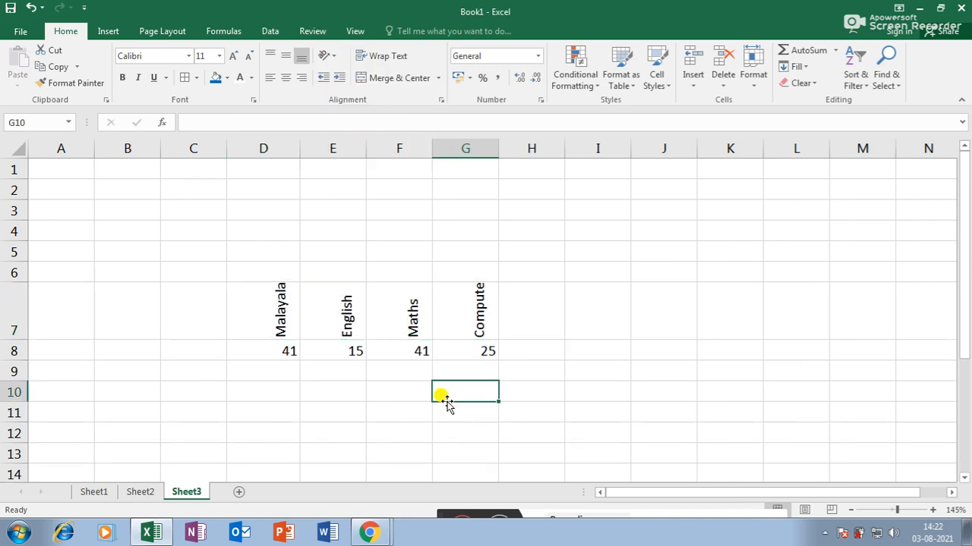
- Narrow columns D through G and make row 7 taller to show the headers
click(277, 146)
drag(280, 146, 462, 145)
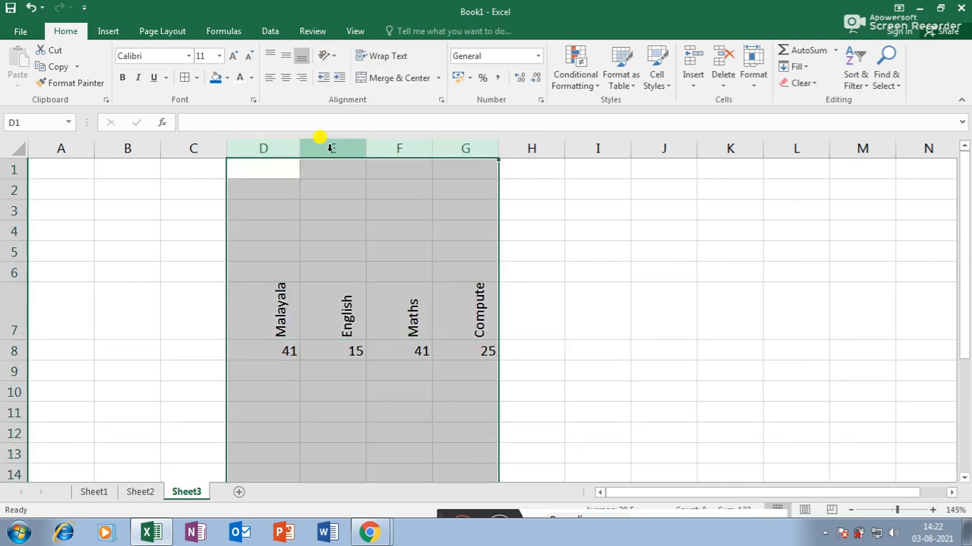
drag(299, 147, 256, 165)
click(301, 391)
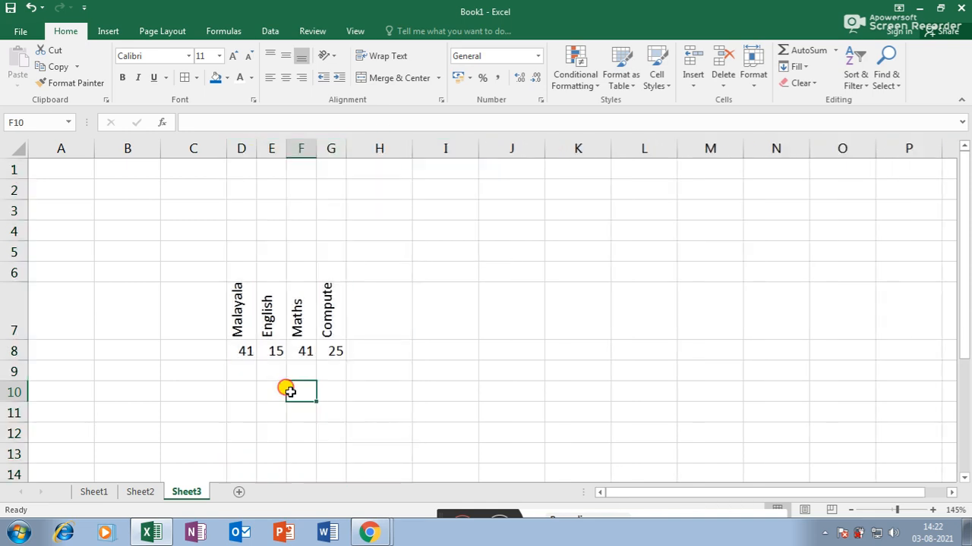
drag(19, 343, 17, 366)
click(265, 326)
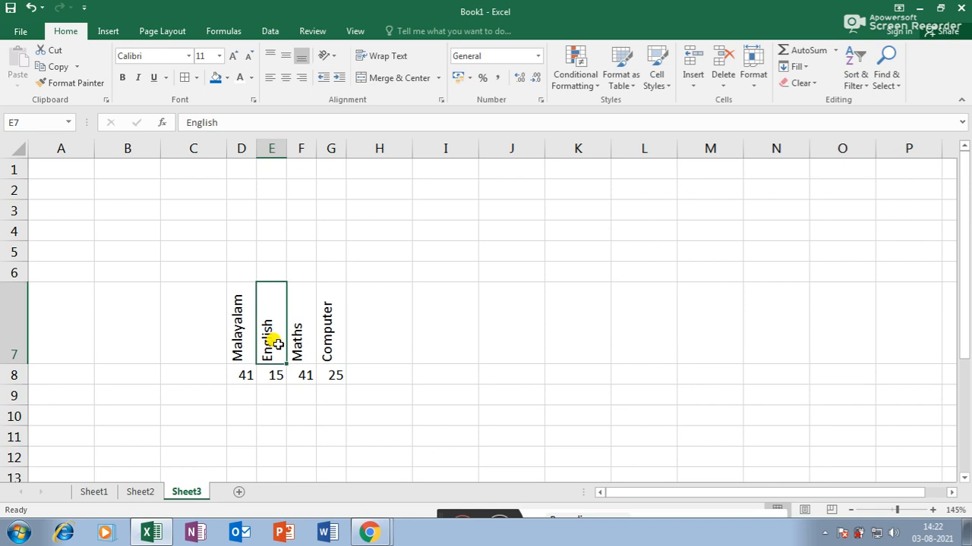
click(240, 149)
drag(240, 149, 276, 145)
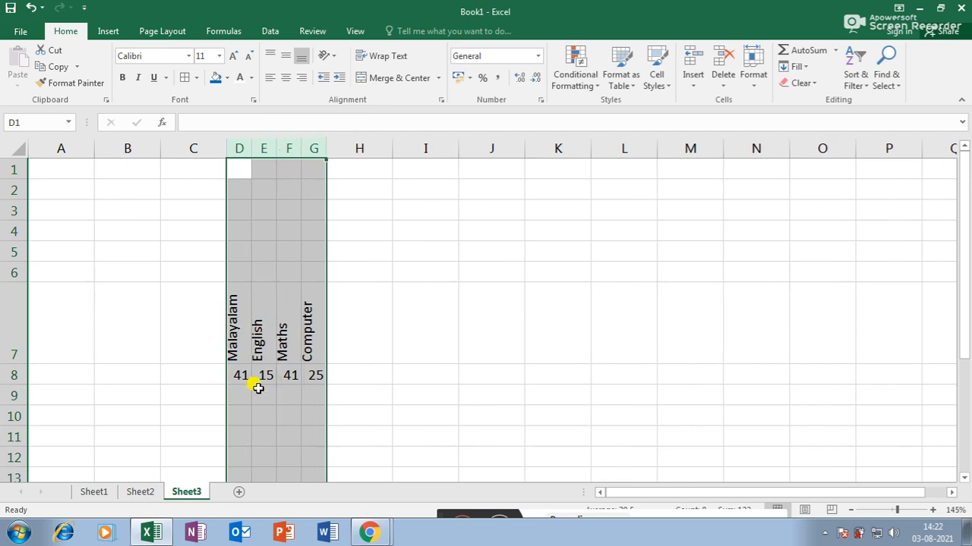
- Try Rotate Text Down on the English header, then undo it
click(263, 338)
click(332, 57)
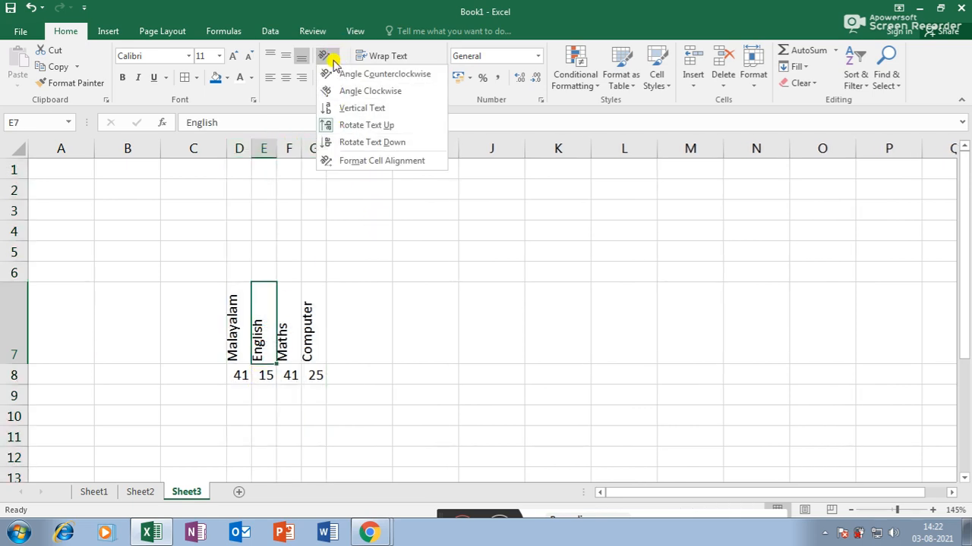
click(345, 143)
key(ctrl+z)
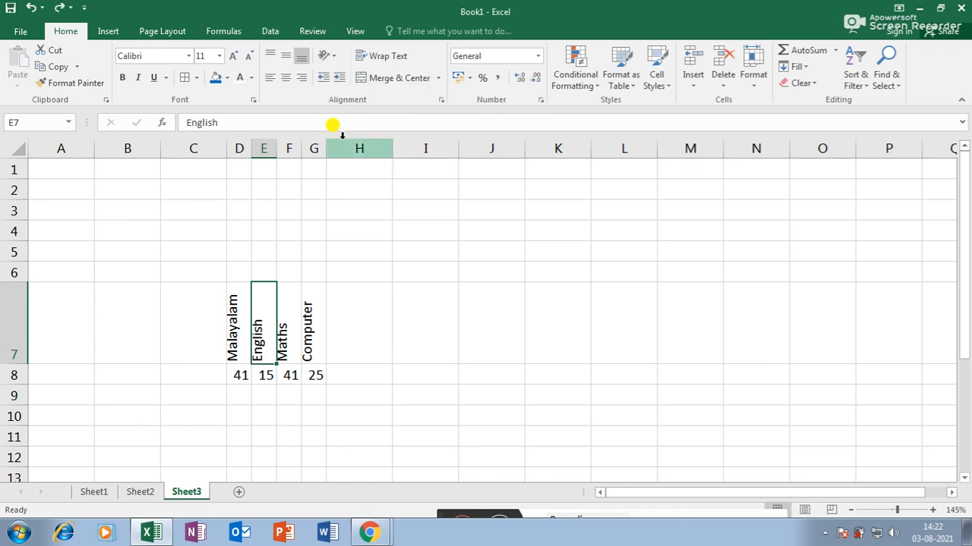
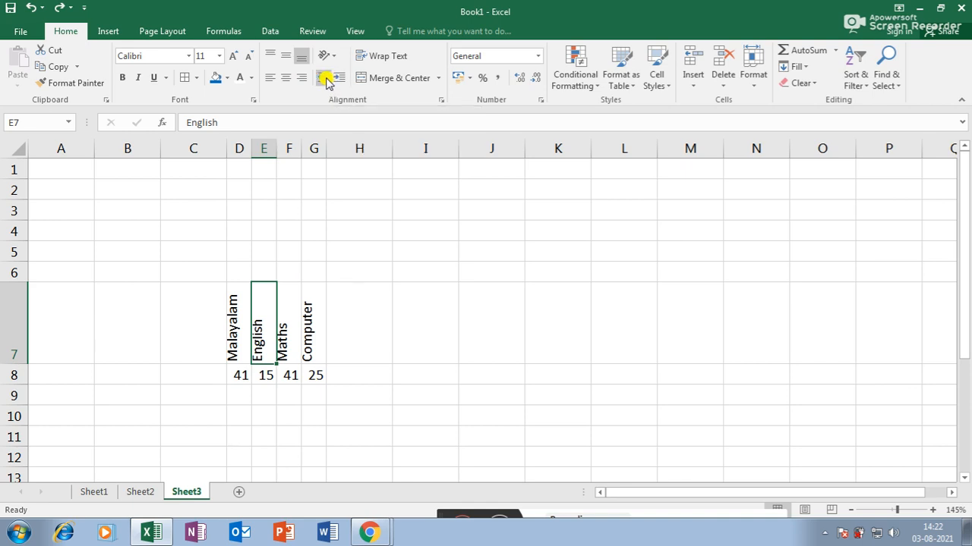
- On Sheet2, increase and decrease the indent of the Total Fees label in K8
click(135, 493)
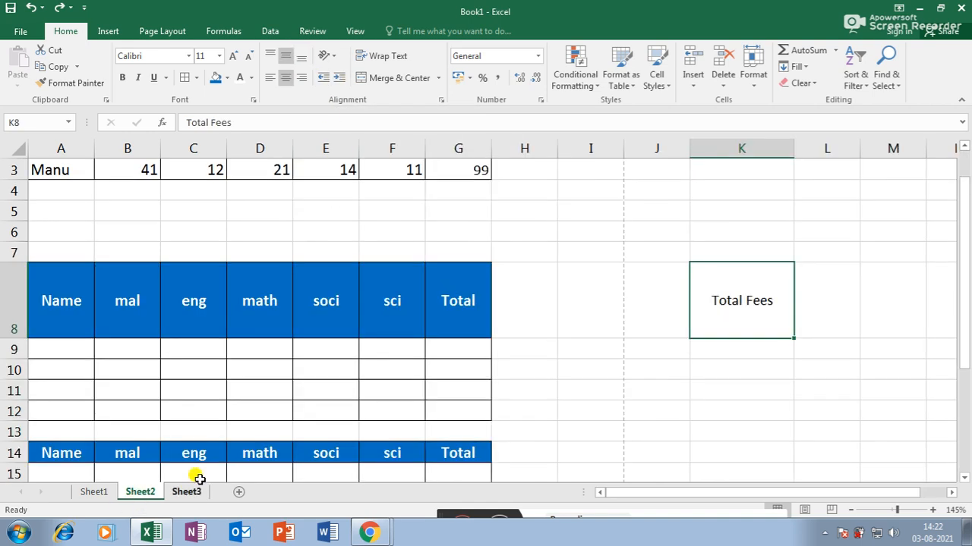
click(340, 79)
click(343, 80)
click(343, 79)
click(343, 80)
click(343, 79)
click(343, 80)
click(343, 80)
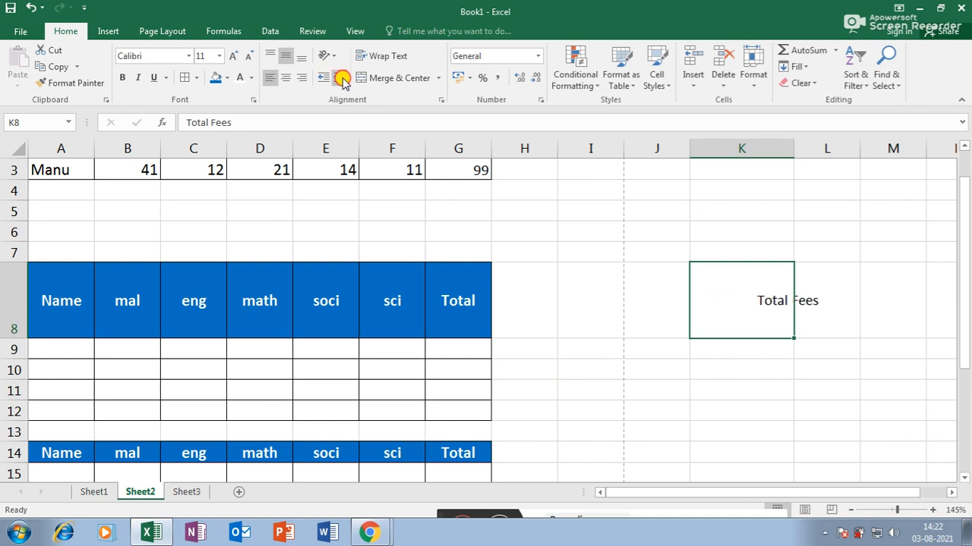
double_click(343, 80)
click(325, 79)
click(324, 79)
click(324, 79)
click(324, 79)
click(324, 79)
click(324, 79)
- Return Total Fees to the centre of K8 and narrow column K to about 7.29
click(339, 79)
click(339, 80)
click(339, 80)
click(339, 80)
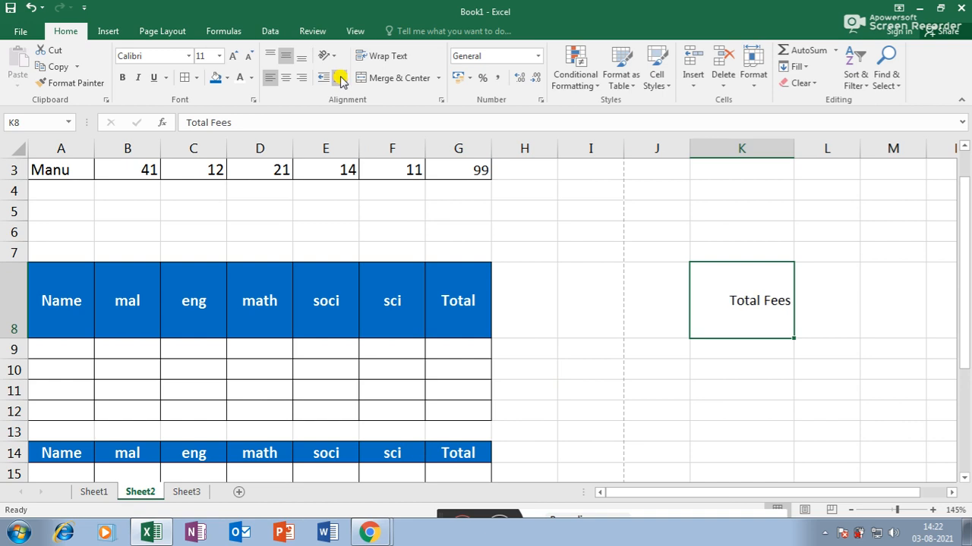
click(339, 79)
click(322, 79)
click(323, 81)
click(323, 81)
click(324, 81)
click(324, 81)
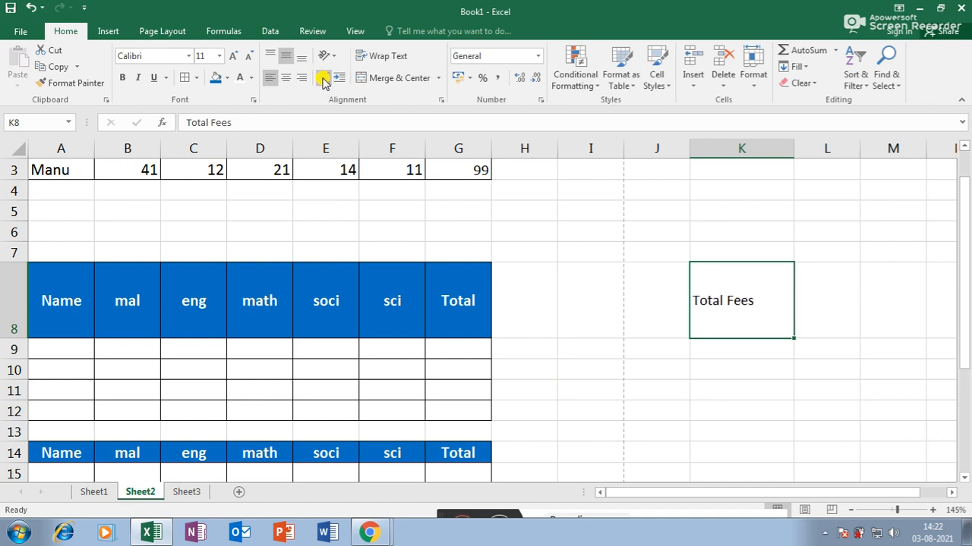
click(342, 80)
click(343, 81)
click(327, 81)
click(327, 81)
click(340, 79)
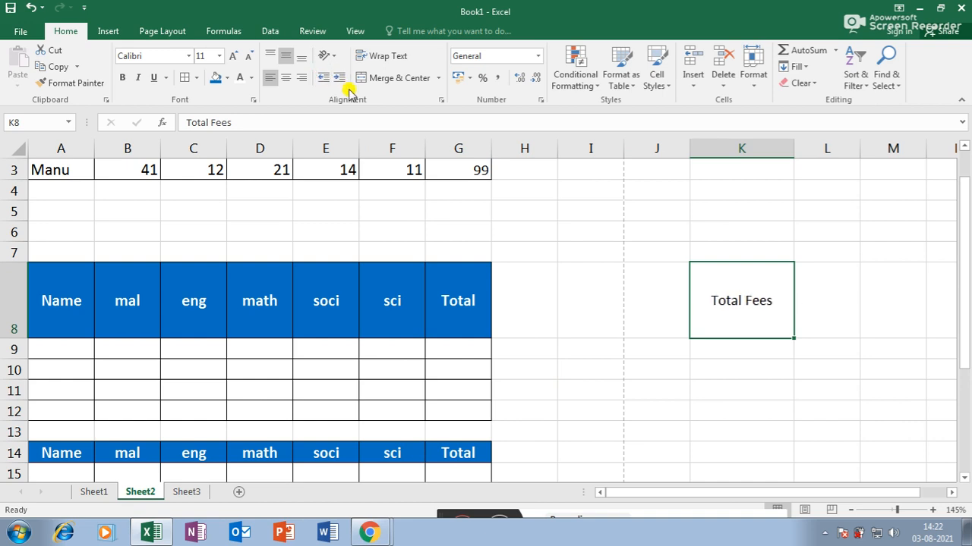
drag(793, 151, 748, 149)
- Enter 'Actual Fees' in K11 and wrap it onto two lines
click(716, 391)
click(735, 302)
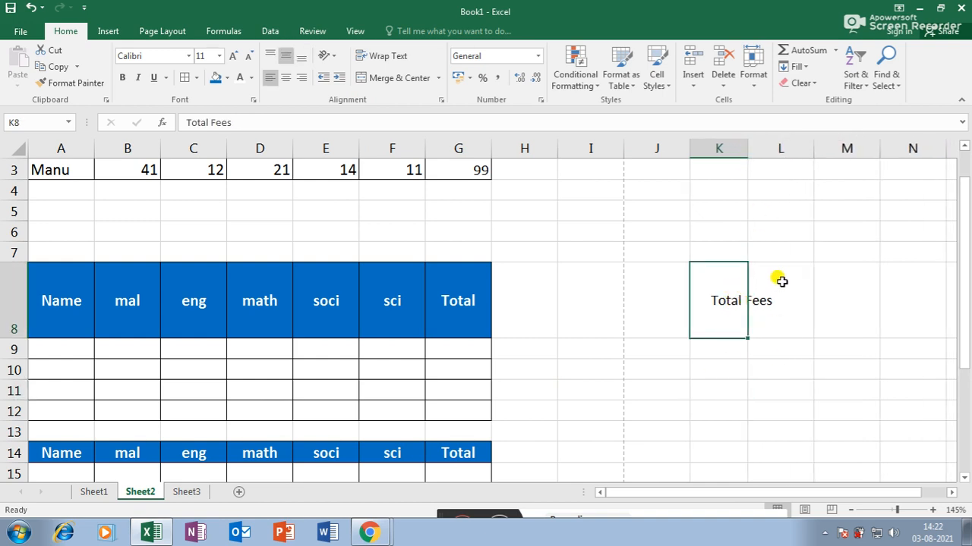
click(709, 392)
text(Actual)
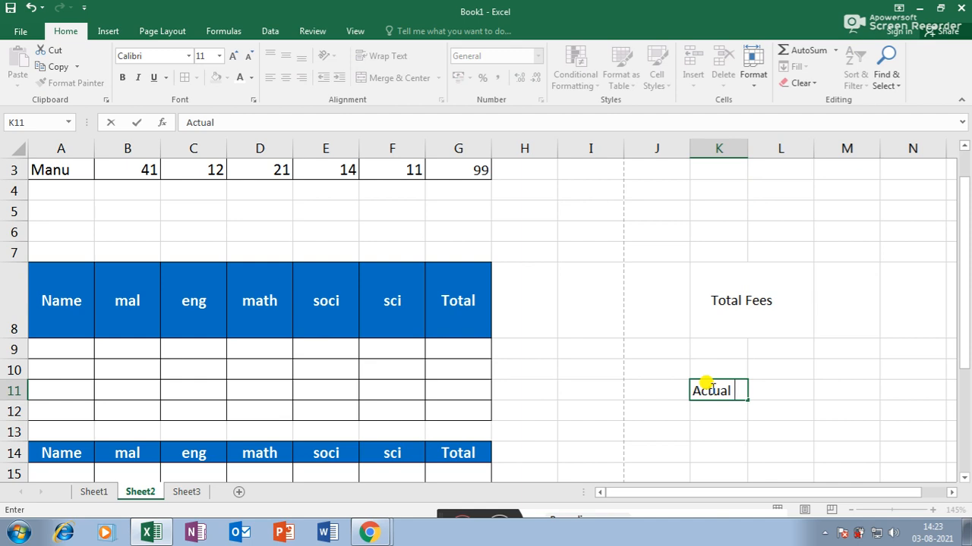
text(Fees)
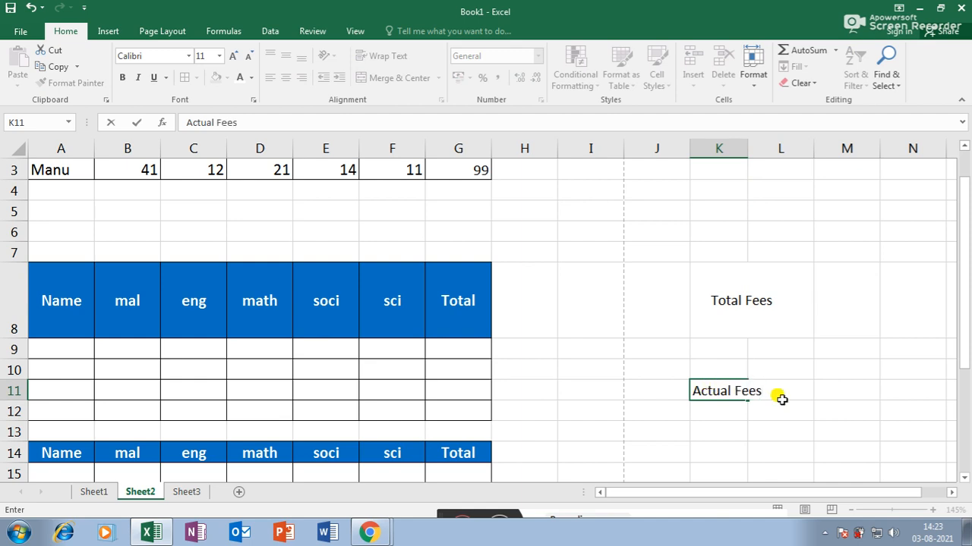
click(766, 407)
click(729, 390)
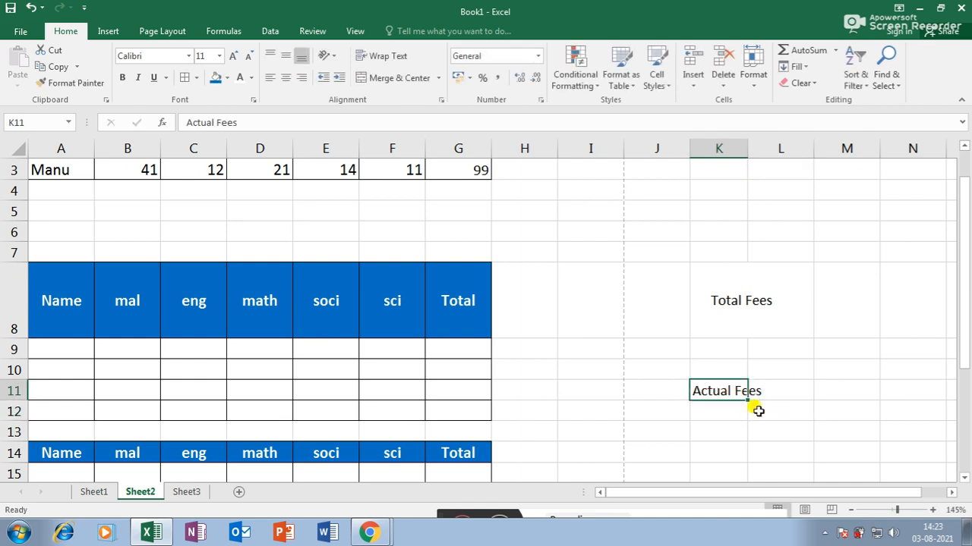
click(390, 57)
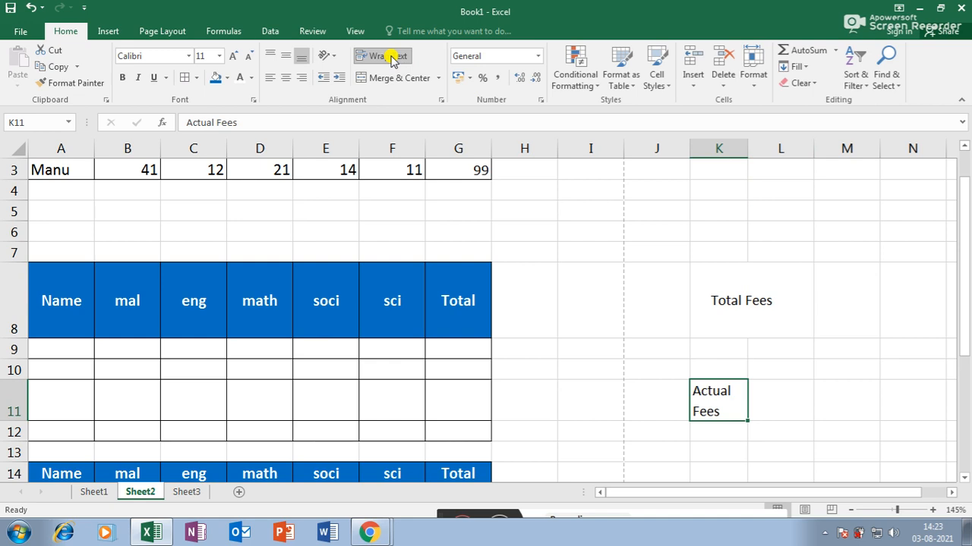
scroll(439, 262, up, 1)
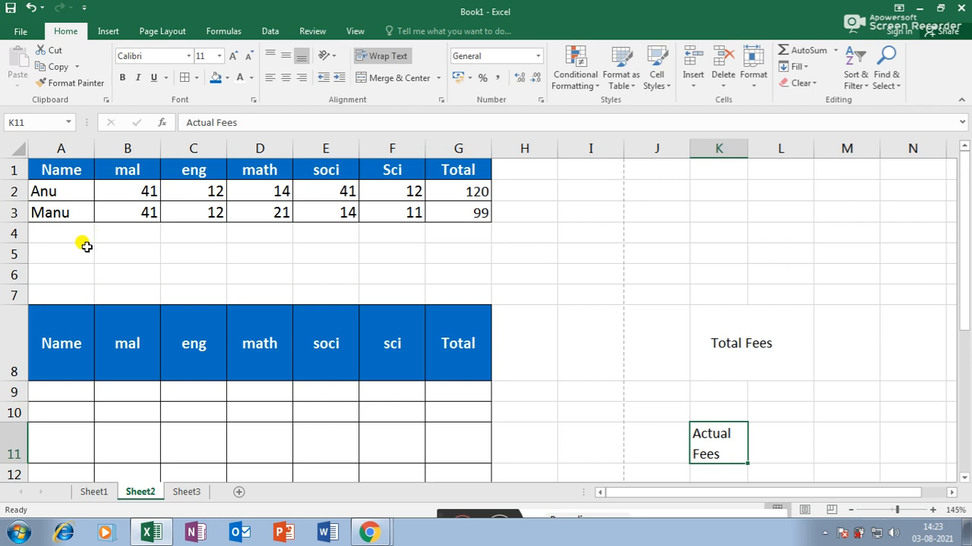
- Merge and centre A7:G7 and title it 'Marklist GTEC'
drag(61, 294, 455, 293)
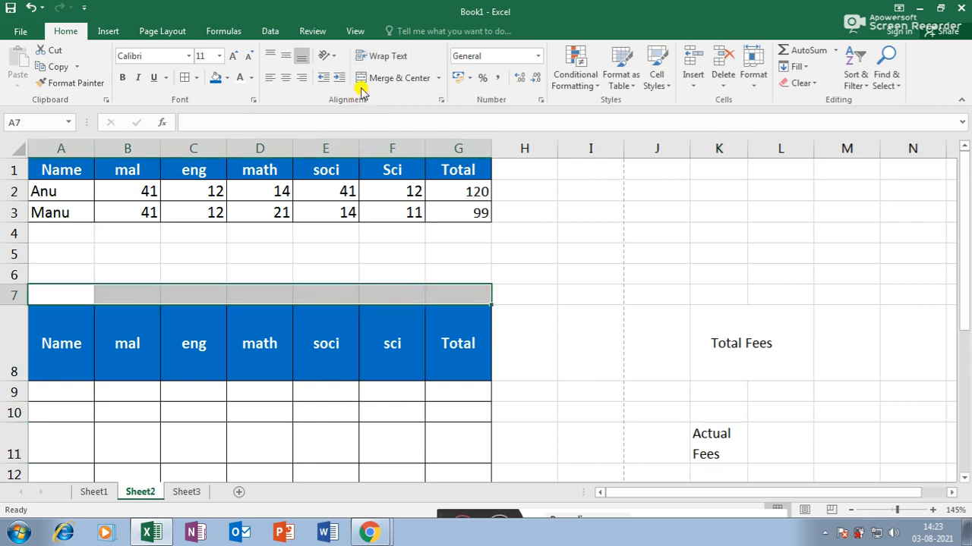
click(393, 78)
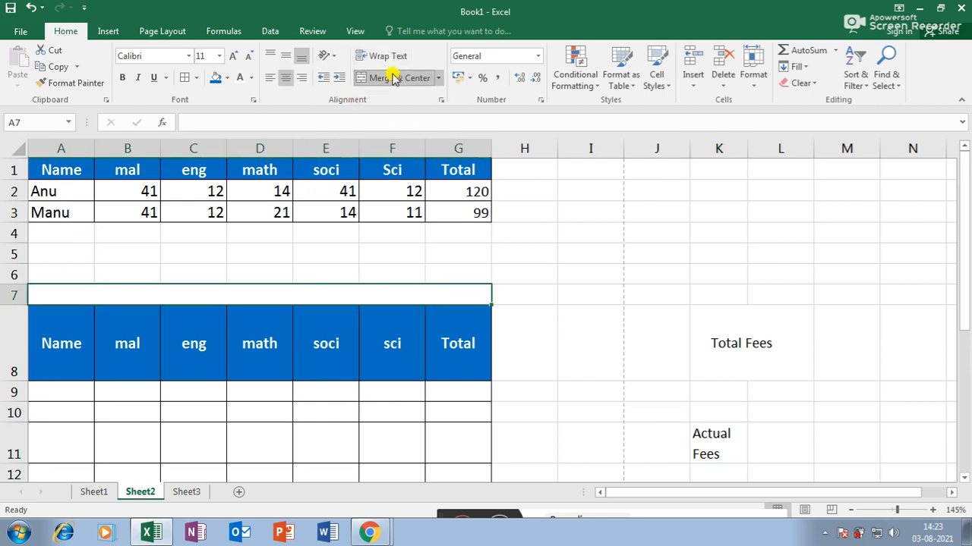
double_click(256, 293)
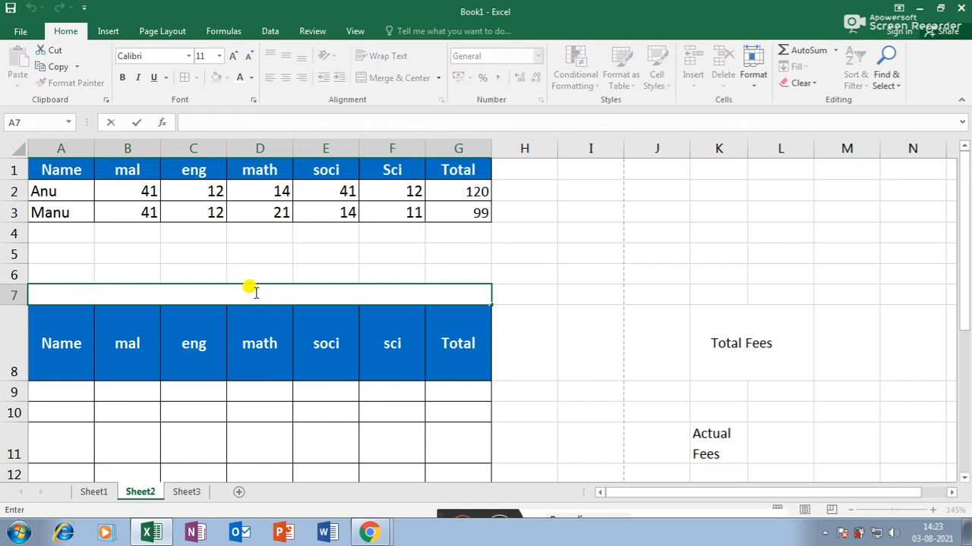
text(Marklis)
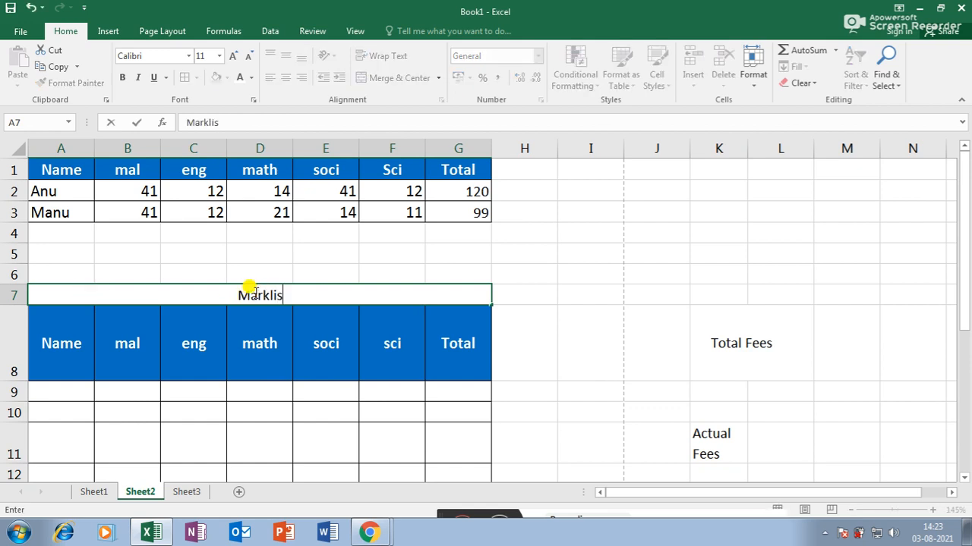
text(t GT)
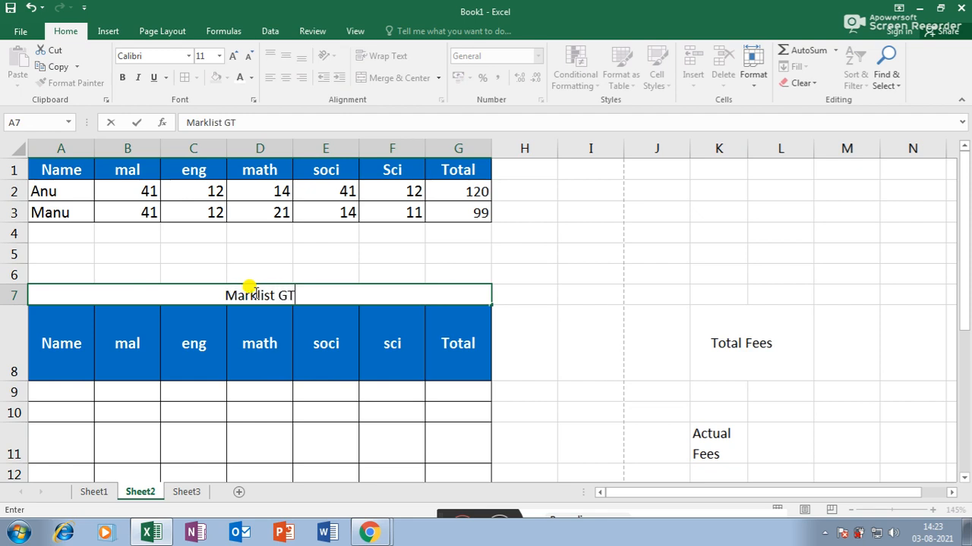
text(Ec)
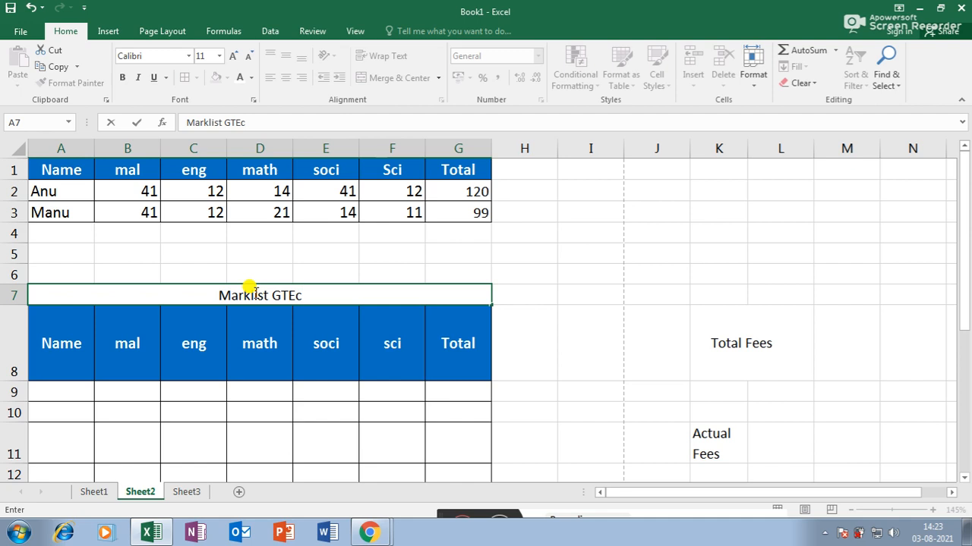
key(BackSpace)
text(C)
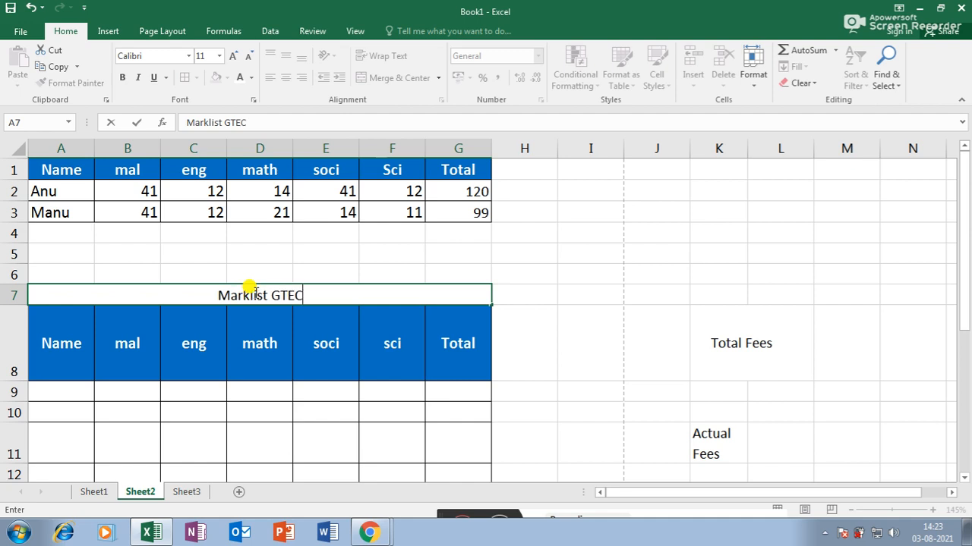
click(716, 372)
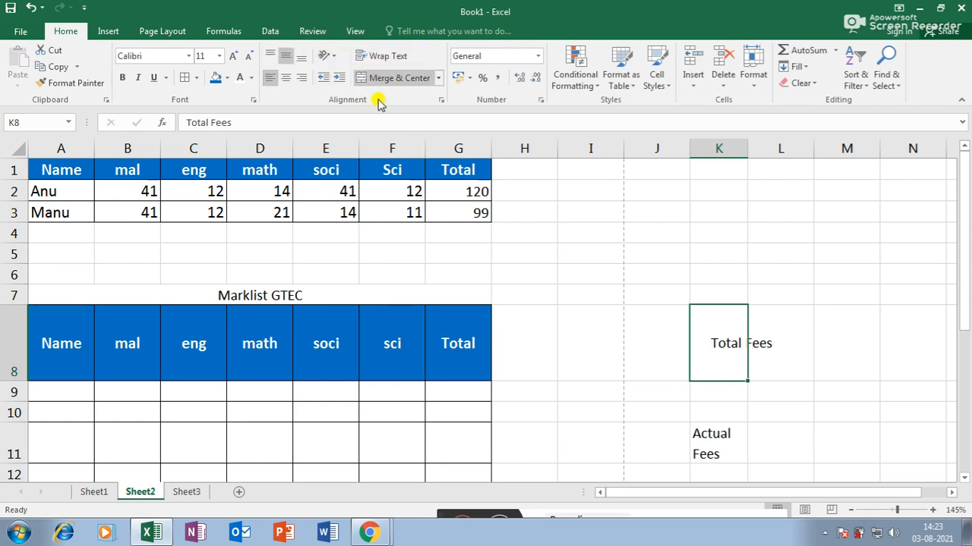
click(538, 252)
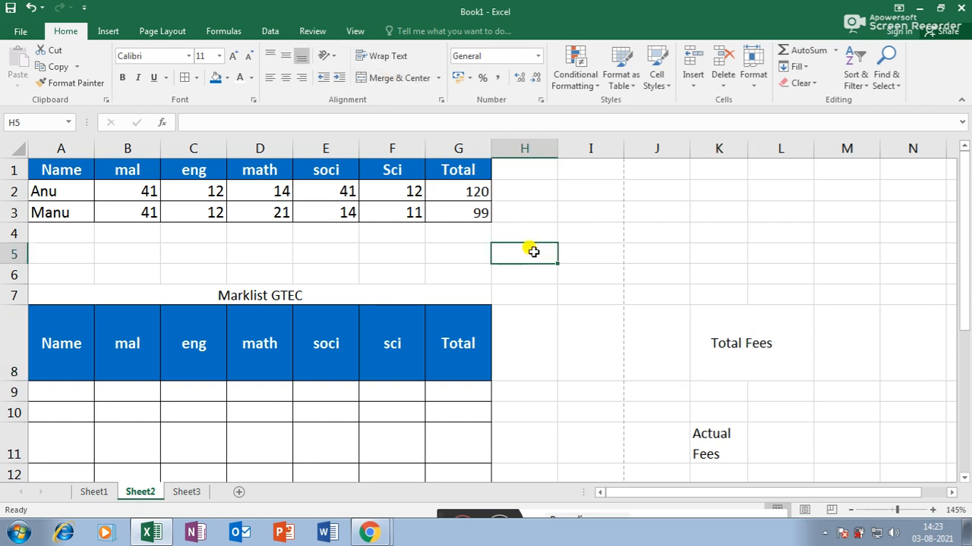
- Enter 45, 45, 14, 1, 55, 45, 47, 58, 45, 12 down F31:F40
scroll(473, 254, down, 2)
scroll(564, 239, down, 9)
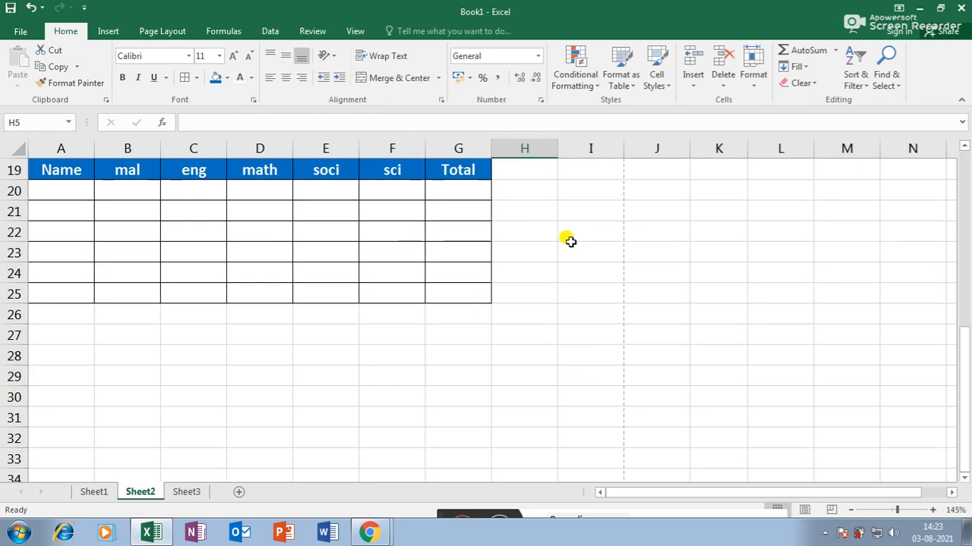
scroll(570, 239, up, 2)
click(387, 227)
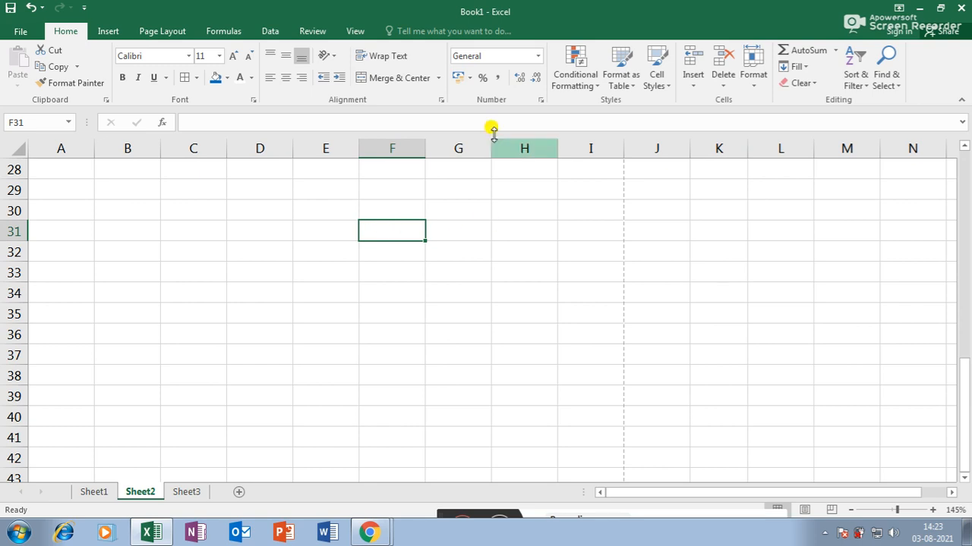
text(45)
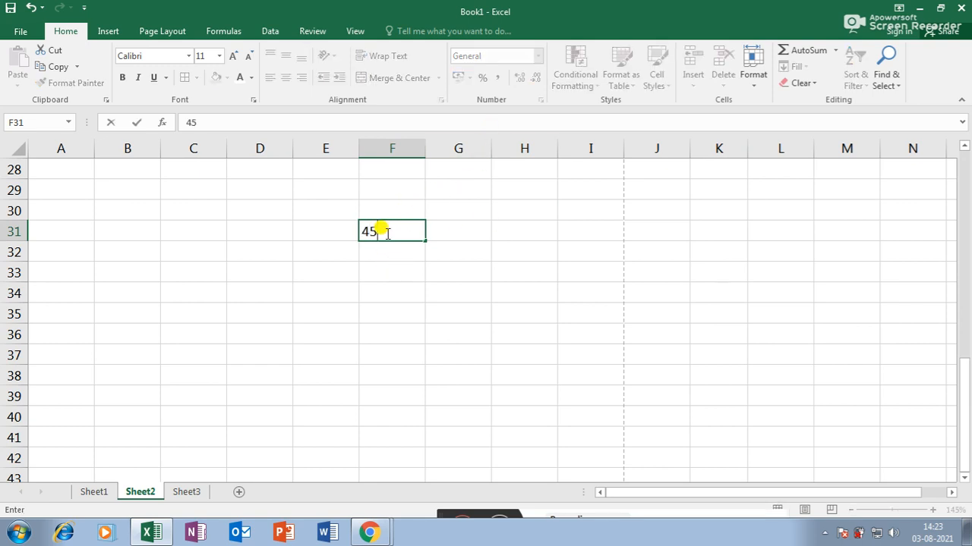
key(Return)
text(45)
key(Return)
text(14)
key(Return)
text(1)
key(Return)
text(55)
key(Return)
text(45)
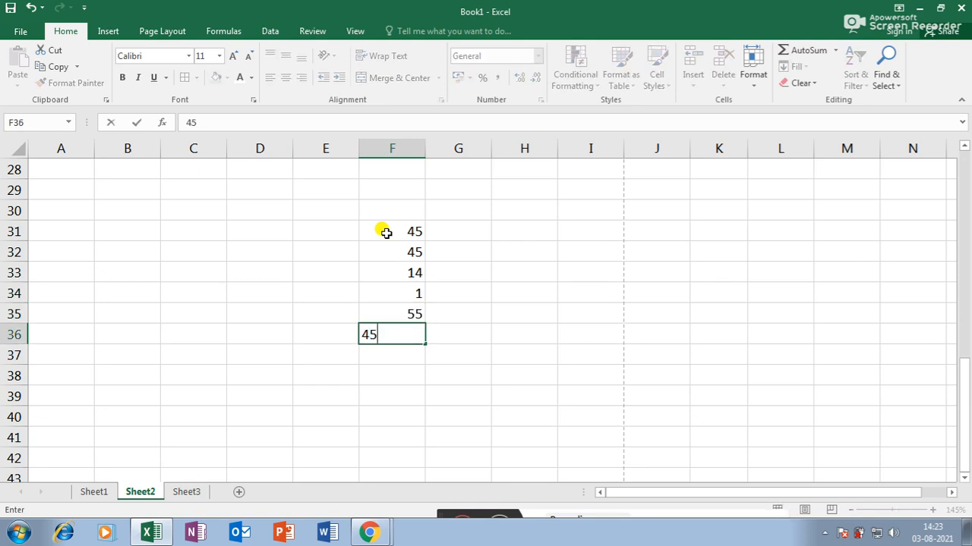
key(Return)
text(47)
key(Return)
text(58)
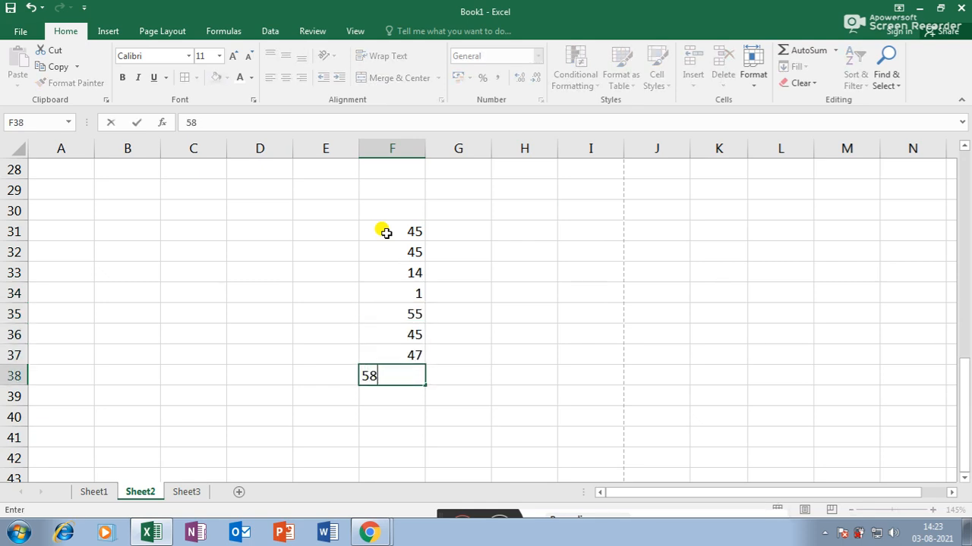
key(Return)
text(45)
key(Return)
text(12)
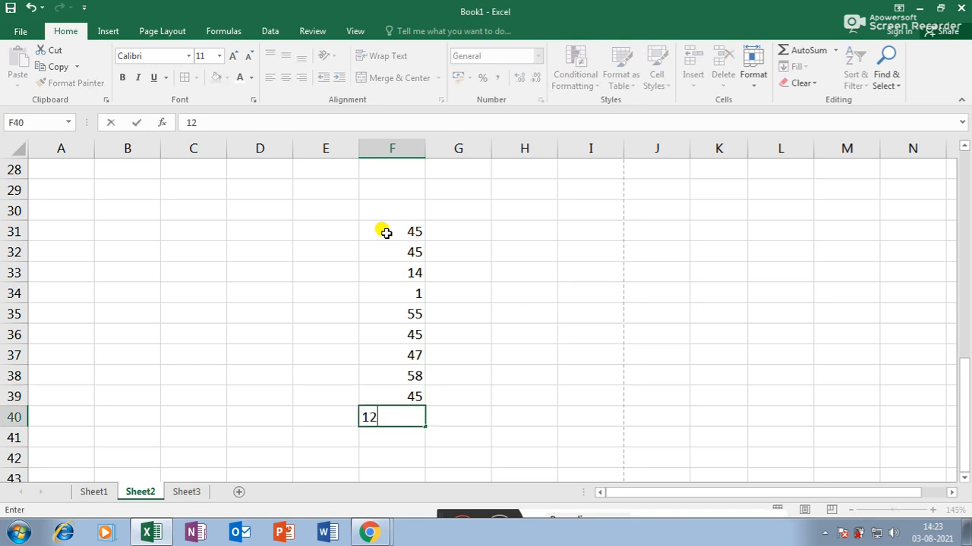
key(Return)
- Correct F34 to 45 and select the block F31:F40
click(415, 289)
key(Delete)
text(45)
key(Return)
drag(413, 229, 384, 408)
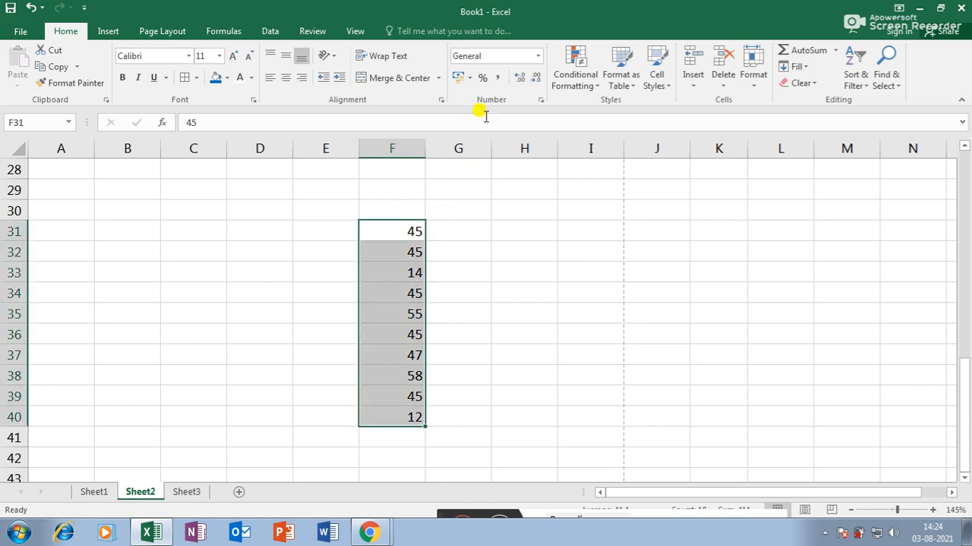
- Apply Number, Currency, Accounting and Short Date formats to F31:F40 in turn
click(534, 54)
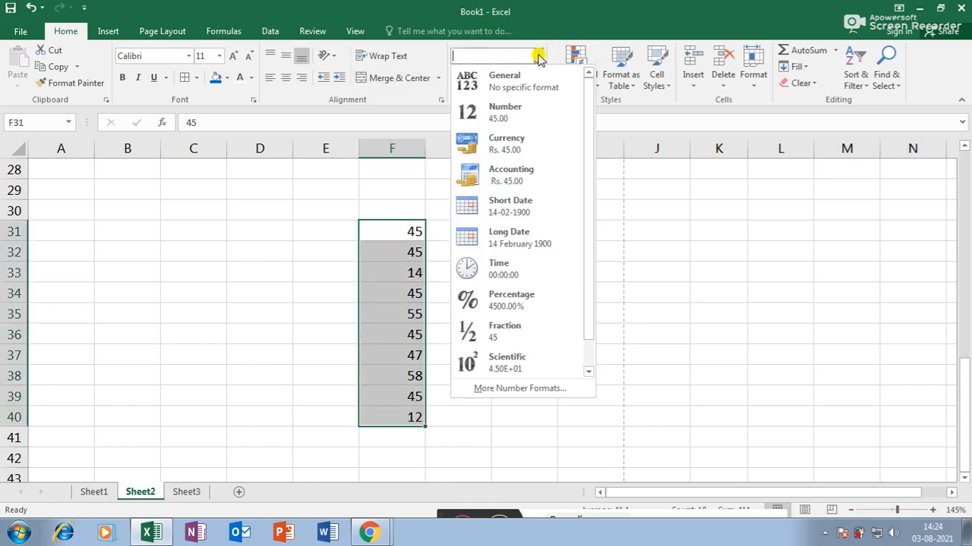
click(501, 114)
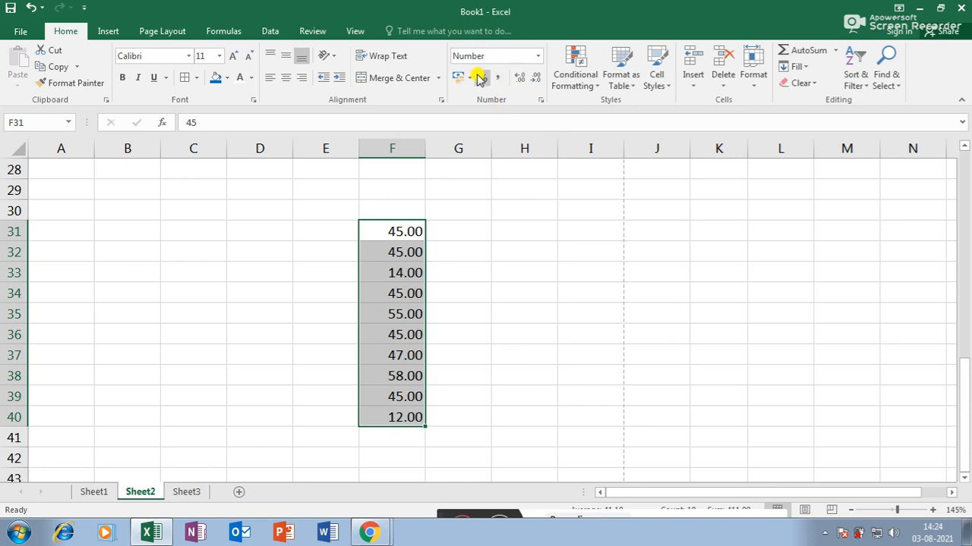
click(539, 58)
click(505, 141)
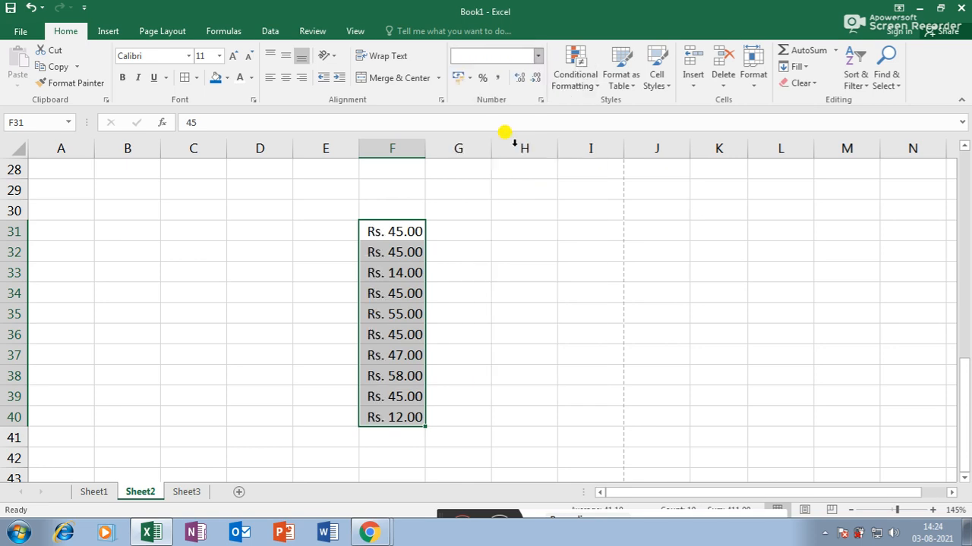
click(537, 57)
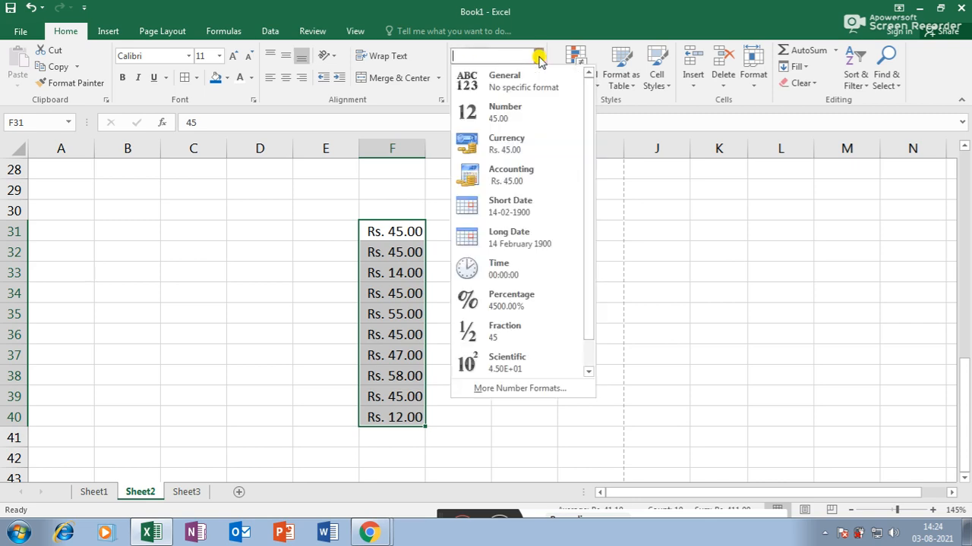
click(519, 168)
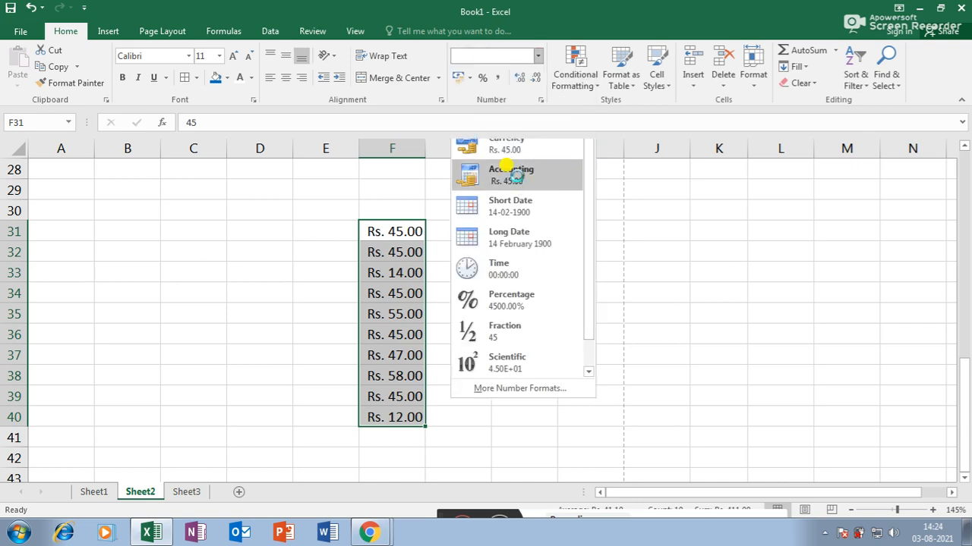
click(538, 56)
click(529, 204)
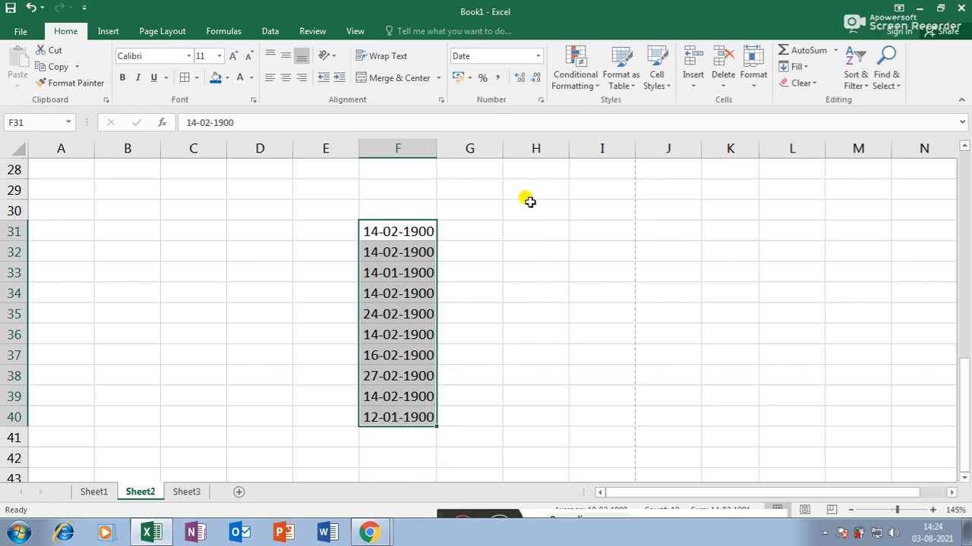
- Try Long Date and Time formats, then return F31:F40 to General
click(538, 56)
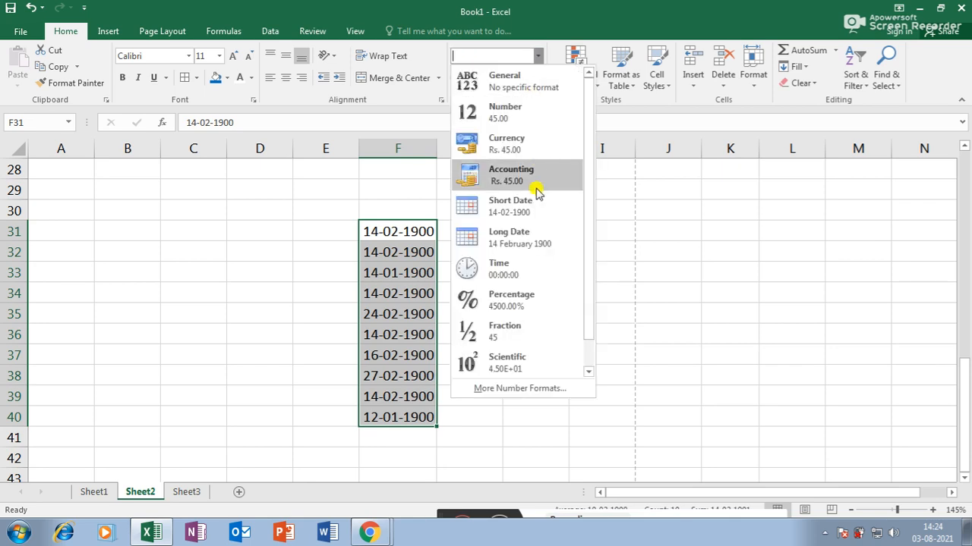
click(535, 239)
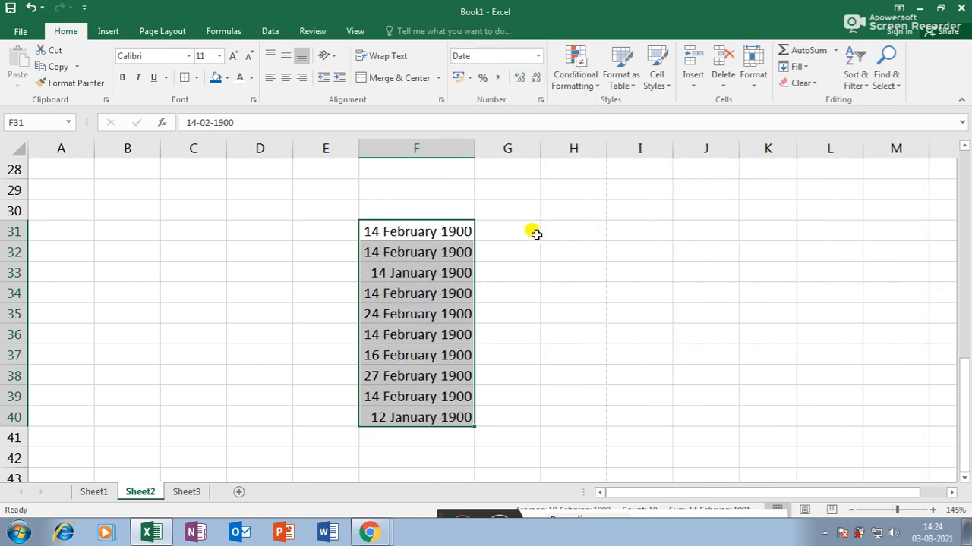
click(538, 57)
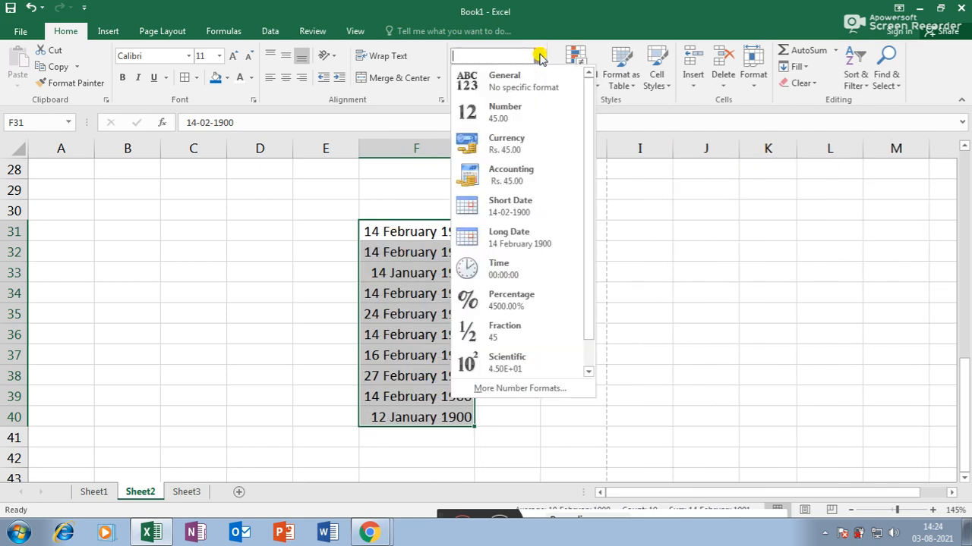
click(514, 268)
click(538, 58)
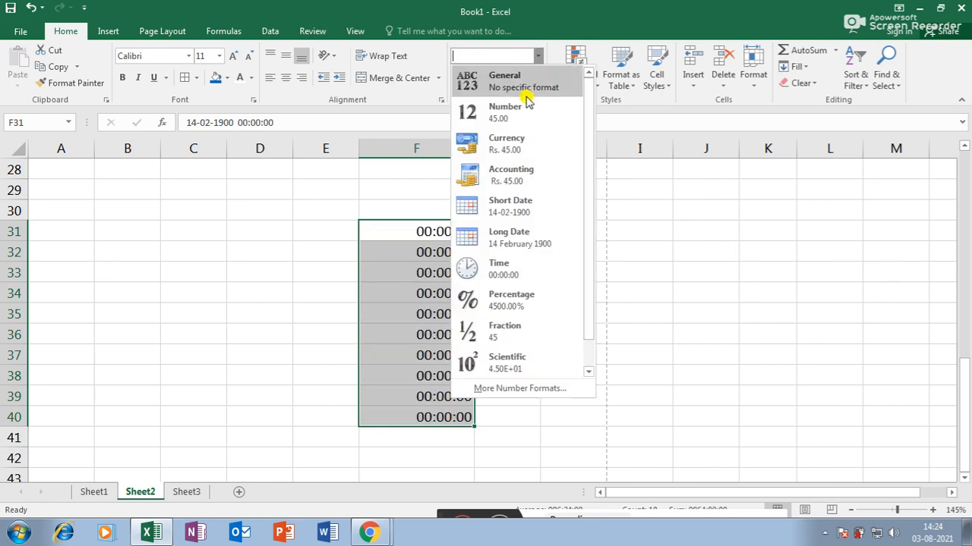
click(524, 88)
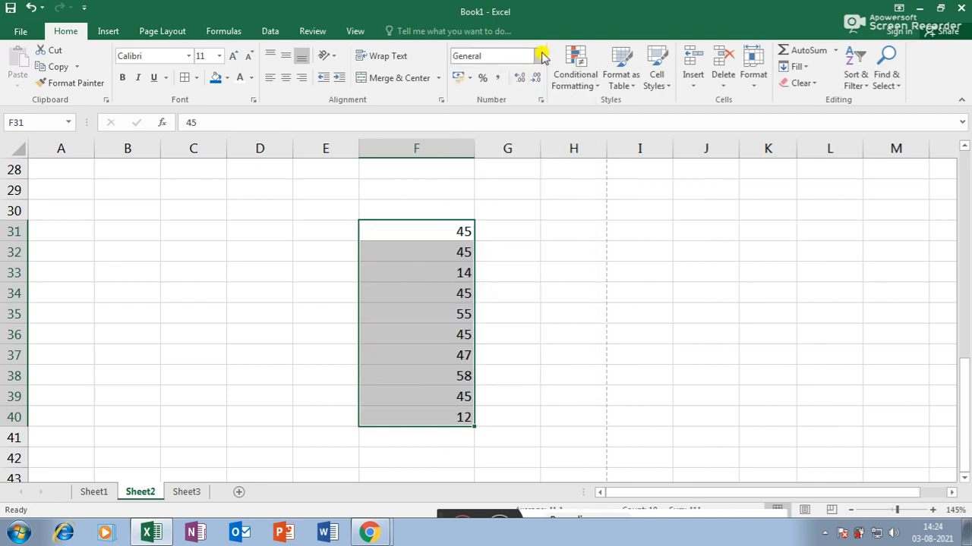
click(538, 56)
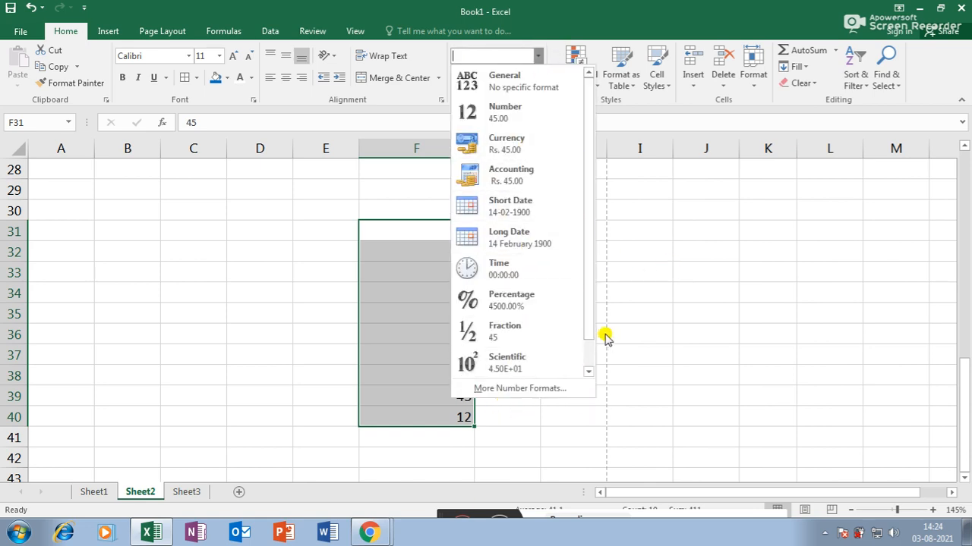
click(699, 286)
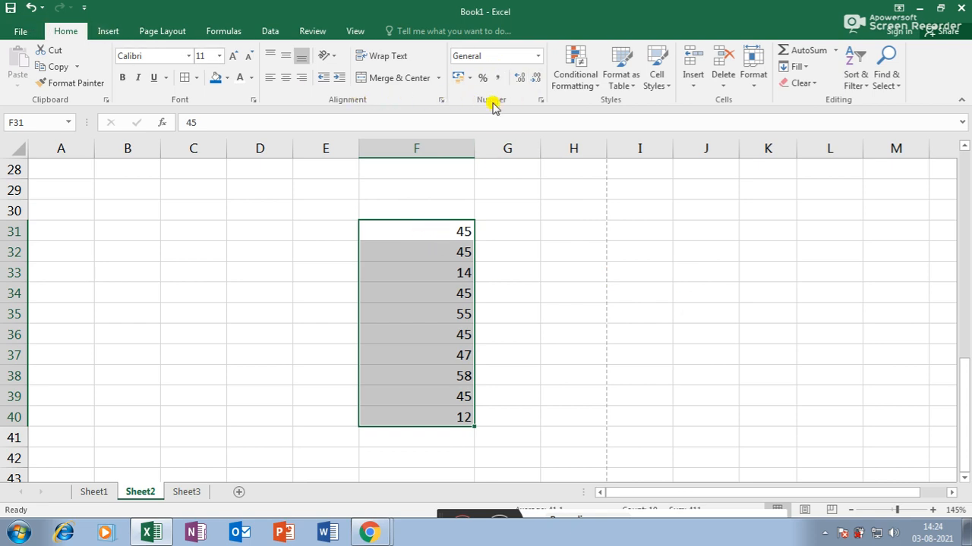
click(537, 56)
click(538, 56)
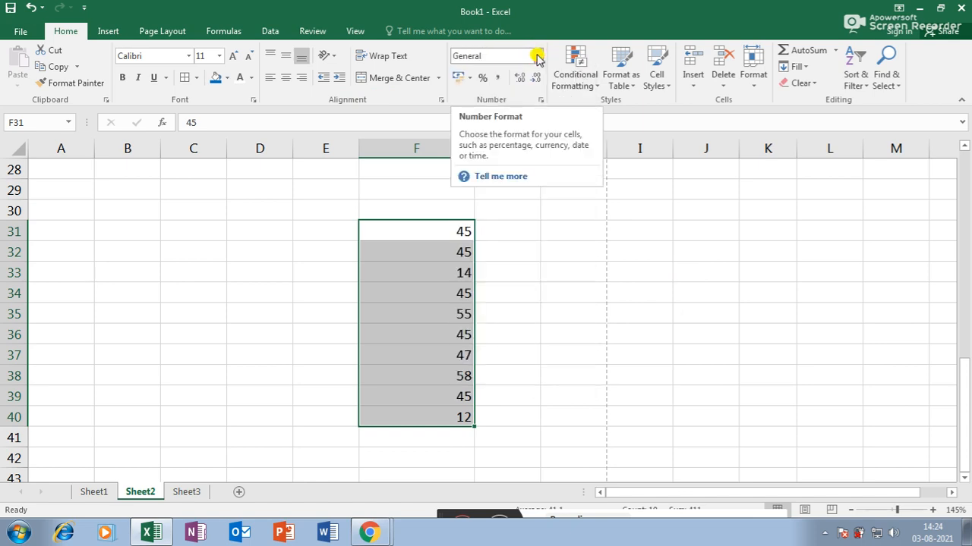
click(537, 56)
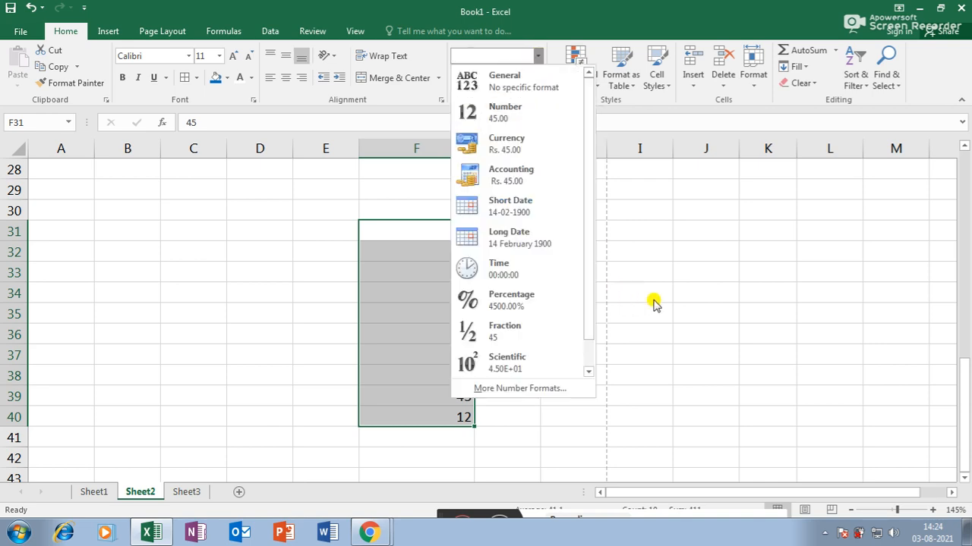
- Open the recent workbook 'data'
key(Escape)
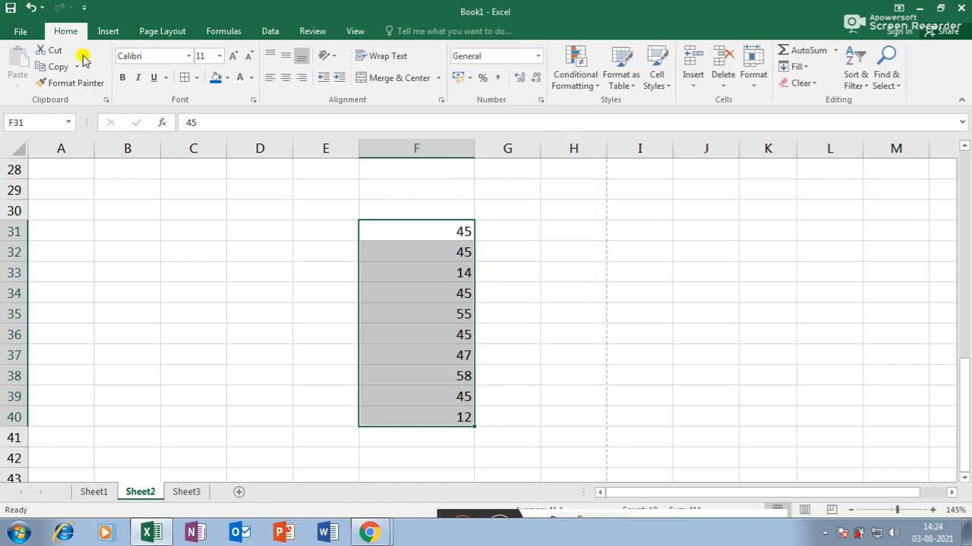
click(20, 31)
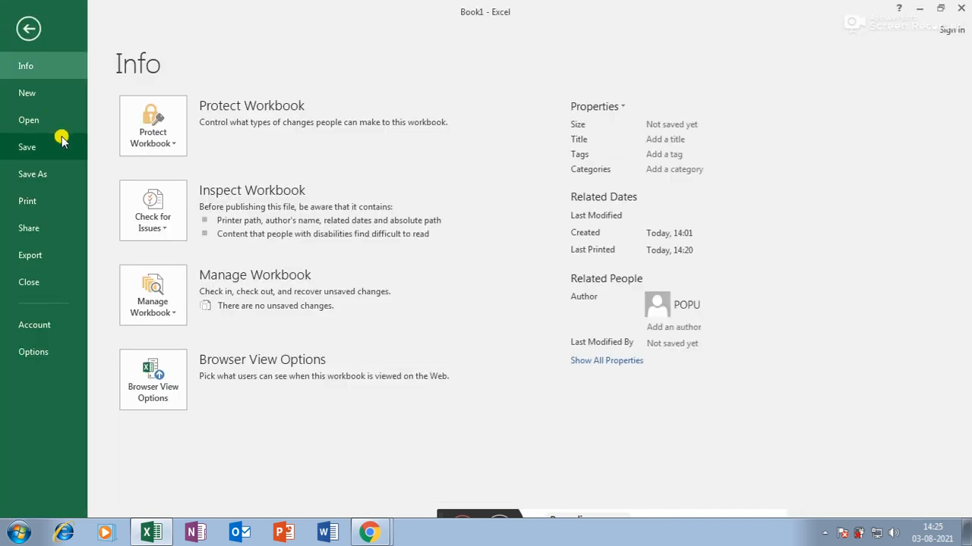
key(Escape)
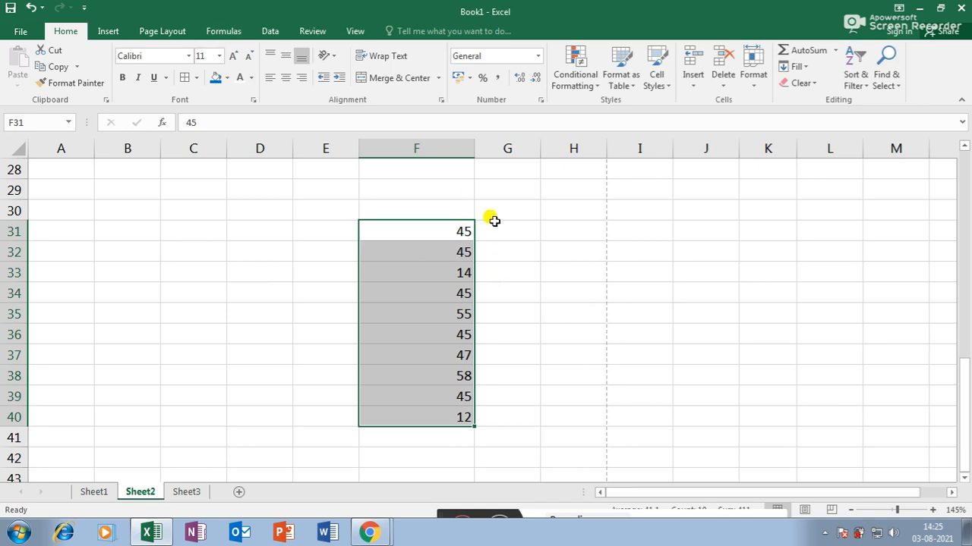
click(21, 32)
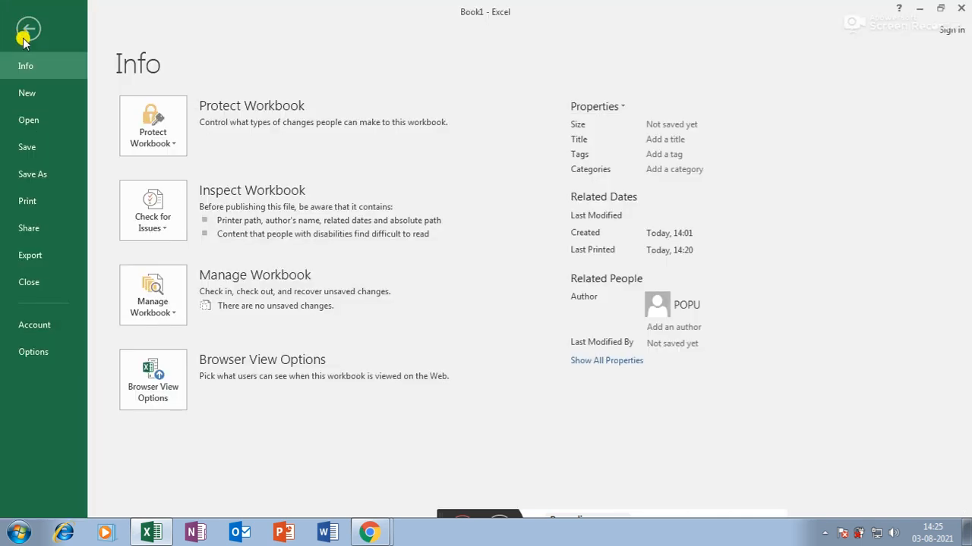
click(27, 120)
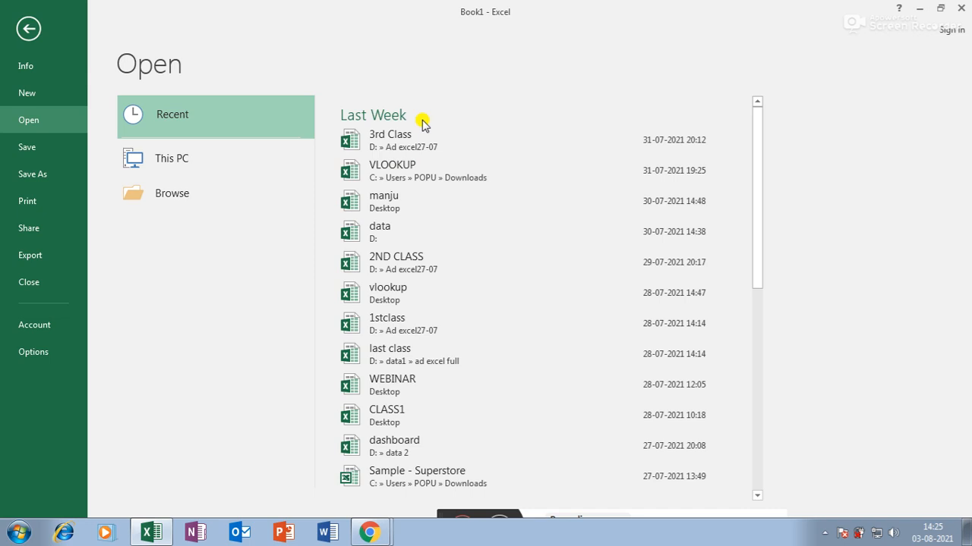
click(392, 230)
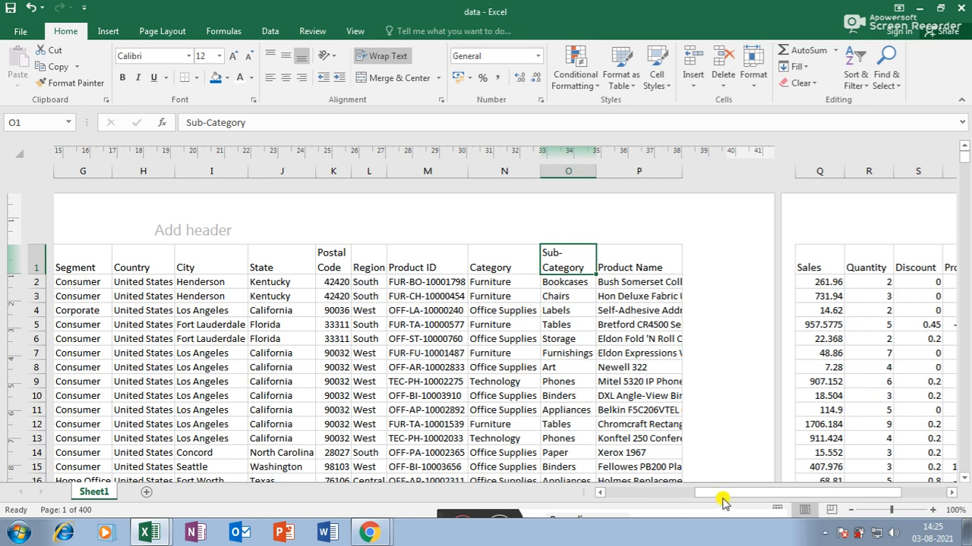
- Copy the Sales figures from column Q and paste them into Book1 Sheet2 at H29
drag(729, 492, 750, 490)
drag(759, 287, 762, 418)
key(ctrl+c)
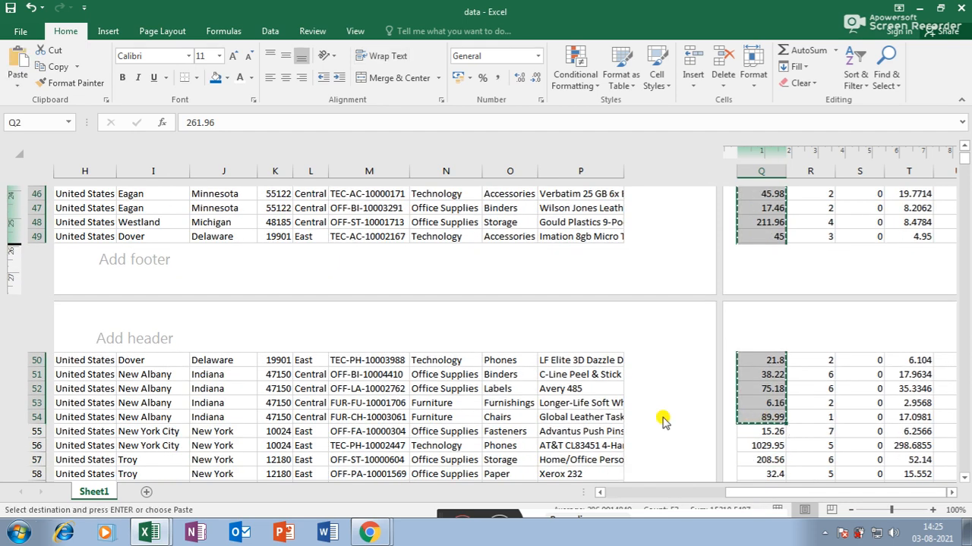
click(158, 474)
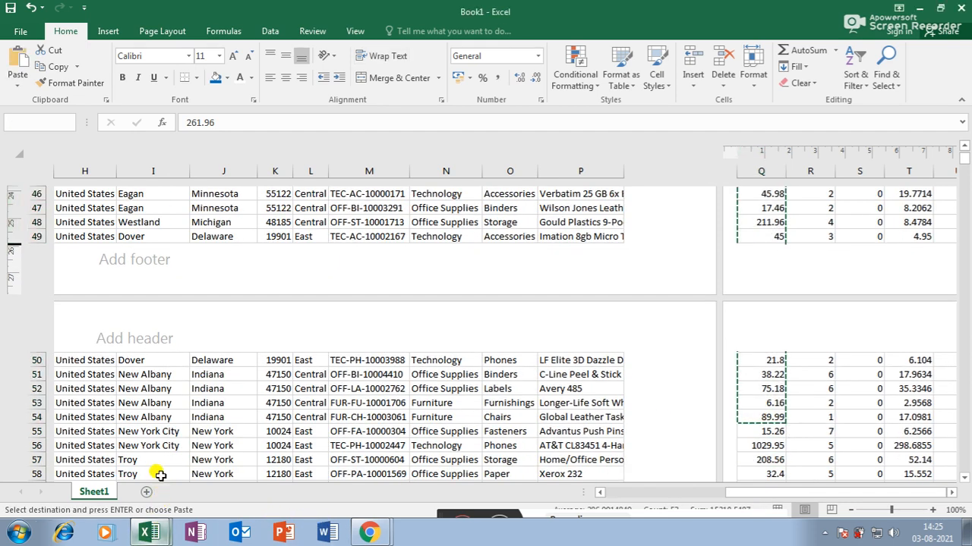
click(561, 198)
key(ctrl+v)
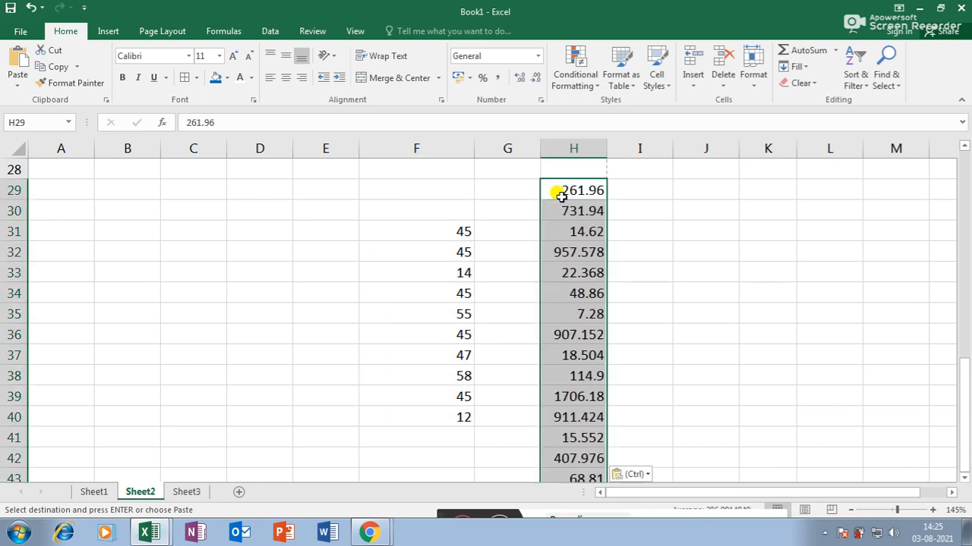
- Format the pasted column H sales values as Number with two decimals and review them
click(537, 56)
click(516, 112)
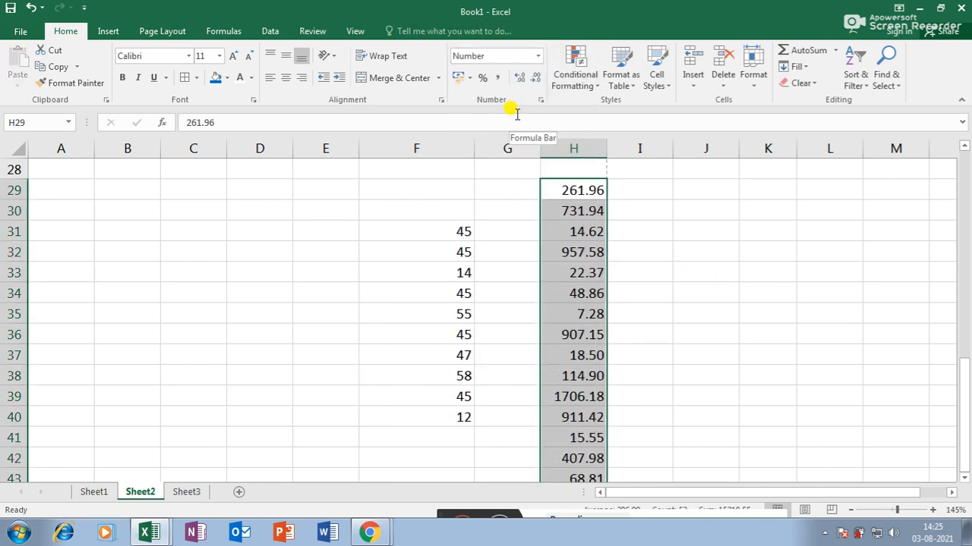
scroll(588, 349, down, 11)
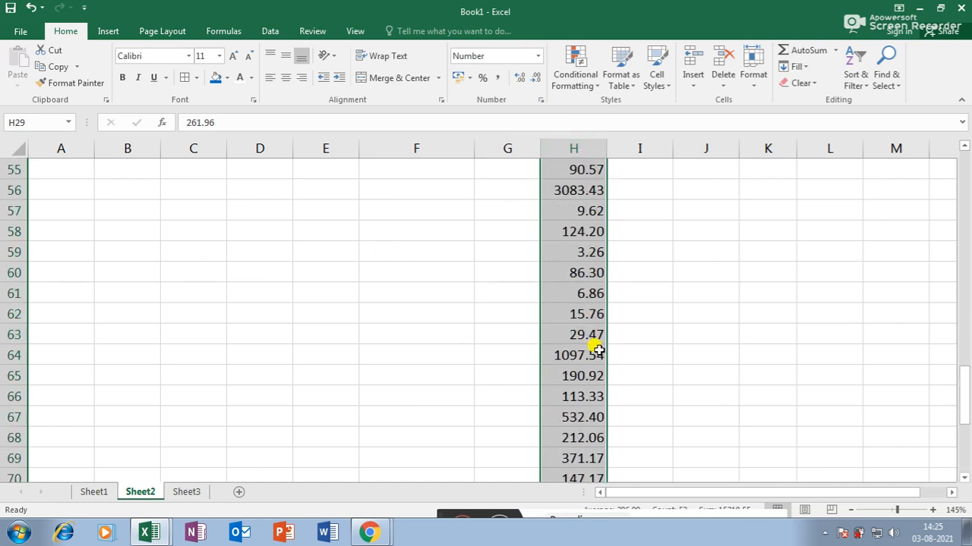
scroll(598, 351, down, 4)
scroll(598, 351, up, 19)
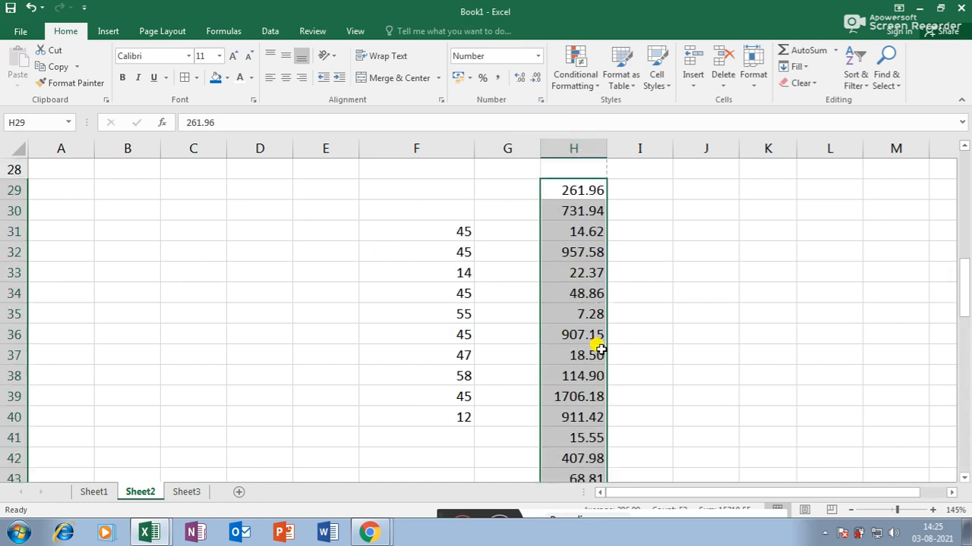
scroll(599, 351, down, 10)
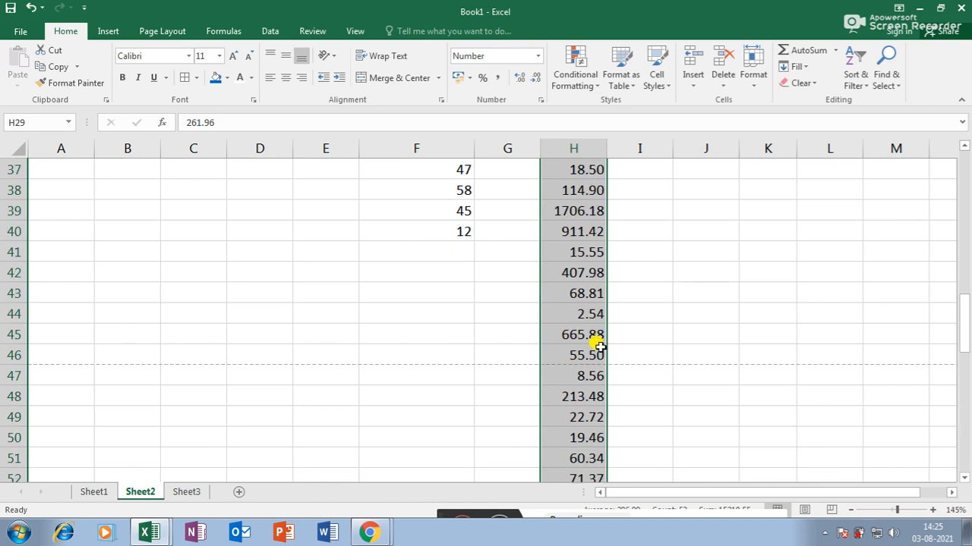
scroll(598, 347, down, 3)
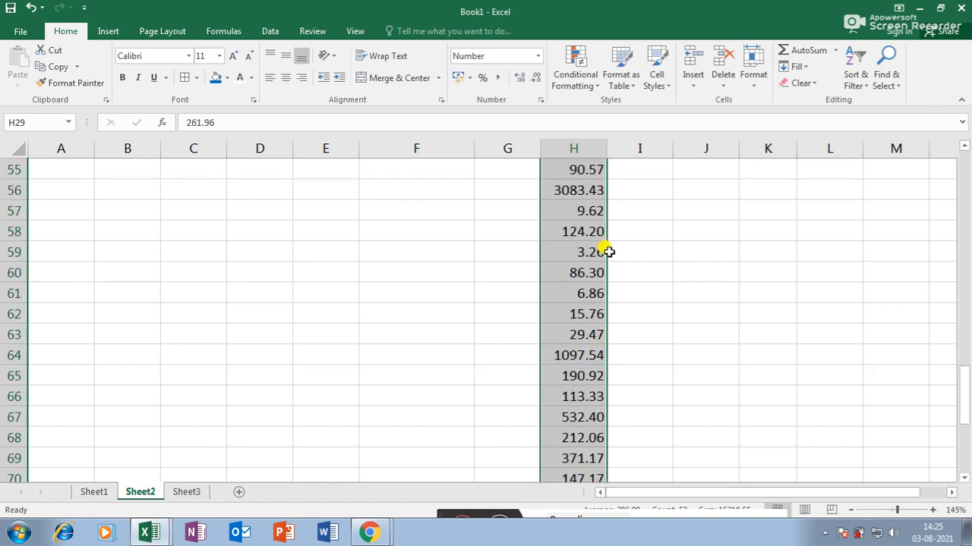
scroll(590, 430, down, 3)
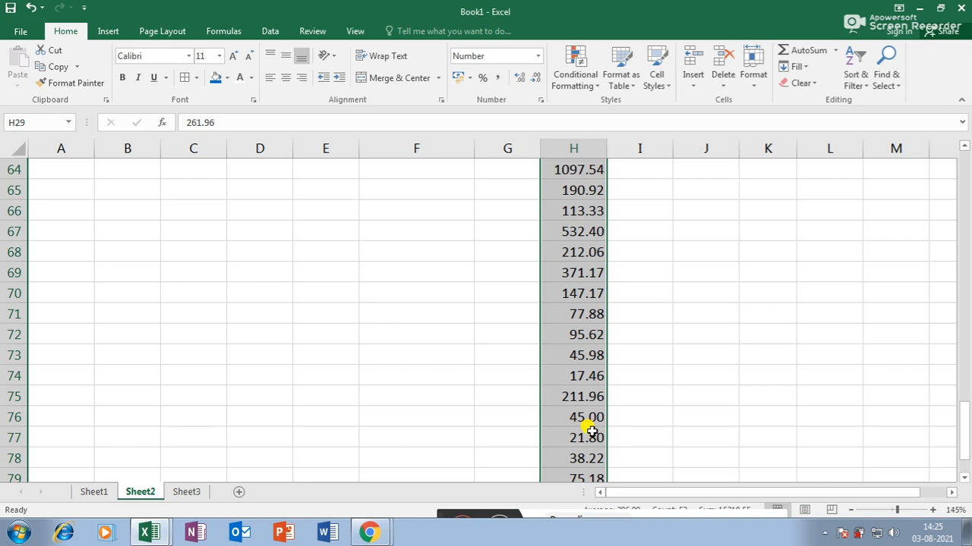
scroll(591, 431, up, 18)
scroll(612, 296, down, 5)
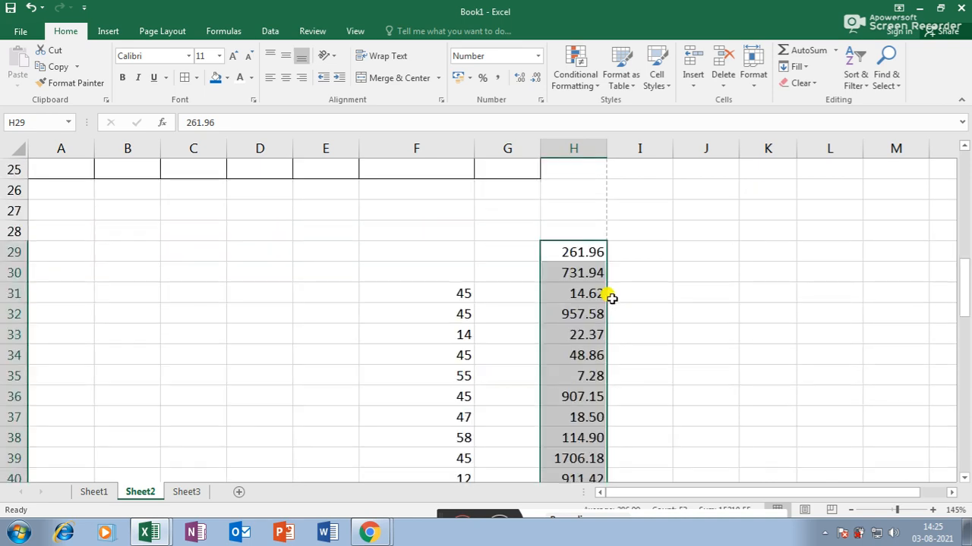
scroll(611, 297, down, 1)
click(644, 187)
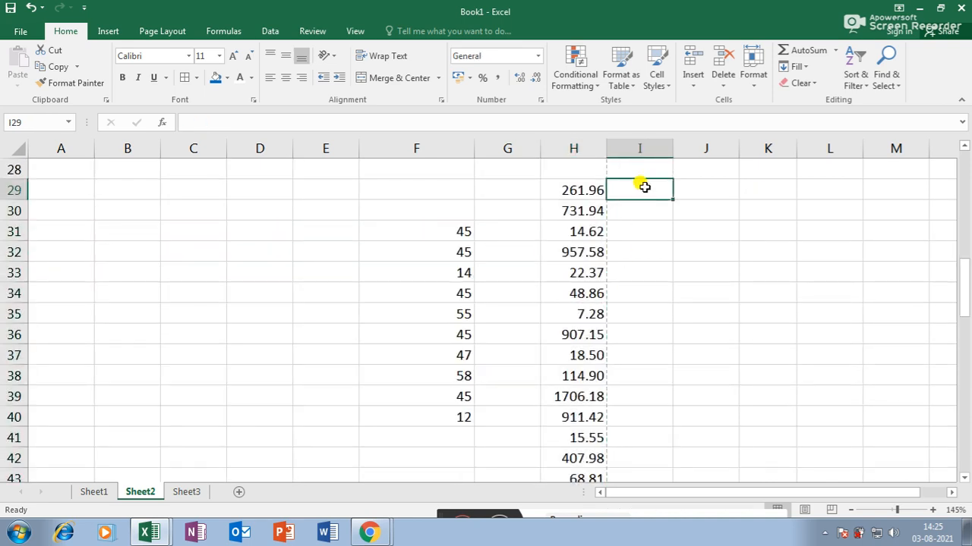
- Enter 261, 731, 14, 957, 22, 48, 7, 907, 18, 114 down I29:I38
text(261)
key(Return)
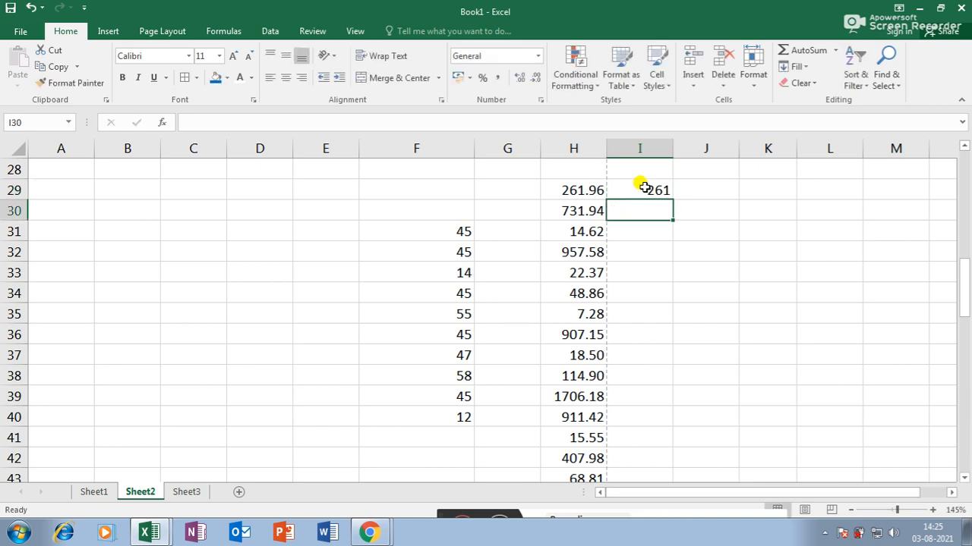
text(731)
key(Return)
text(14)
key(Return)
text(957)
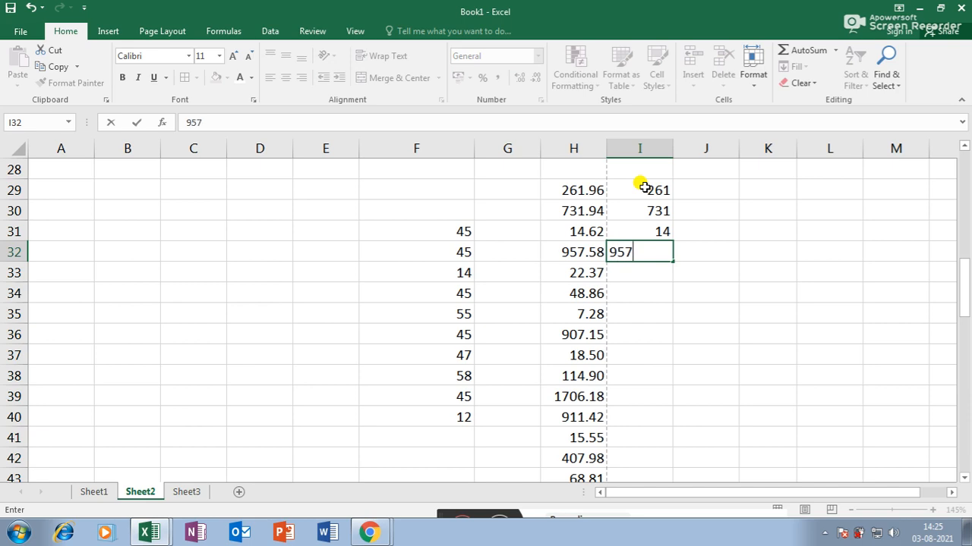
key(Return)
text(22)
key(Return)
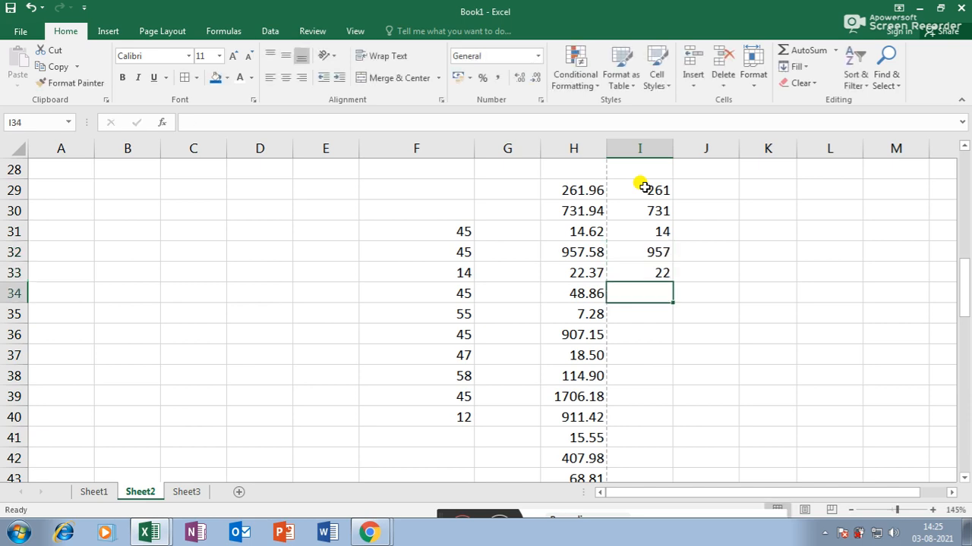
text(48)
key(Return)
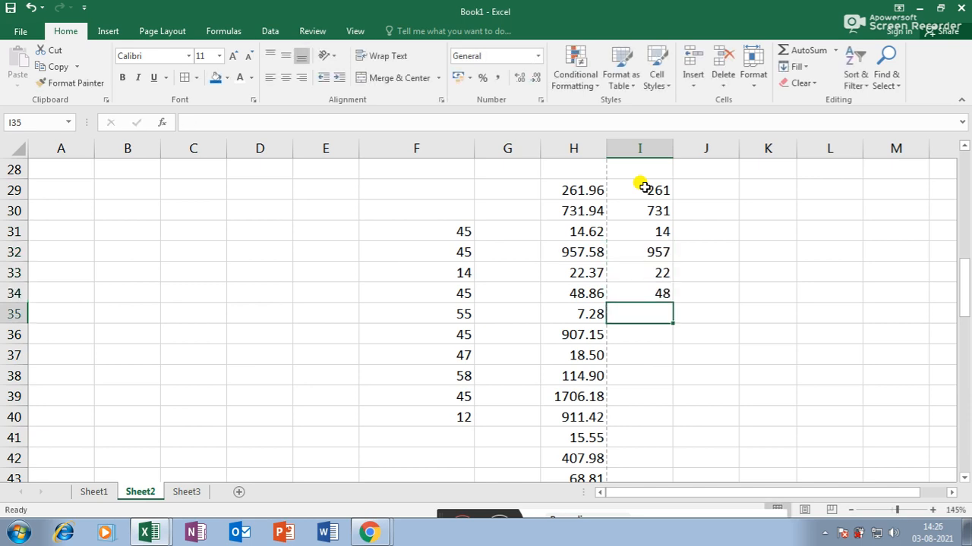
text(7)
key(Return)
text(9)
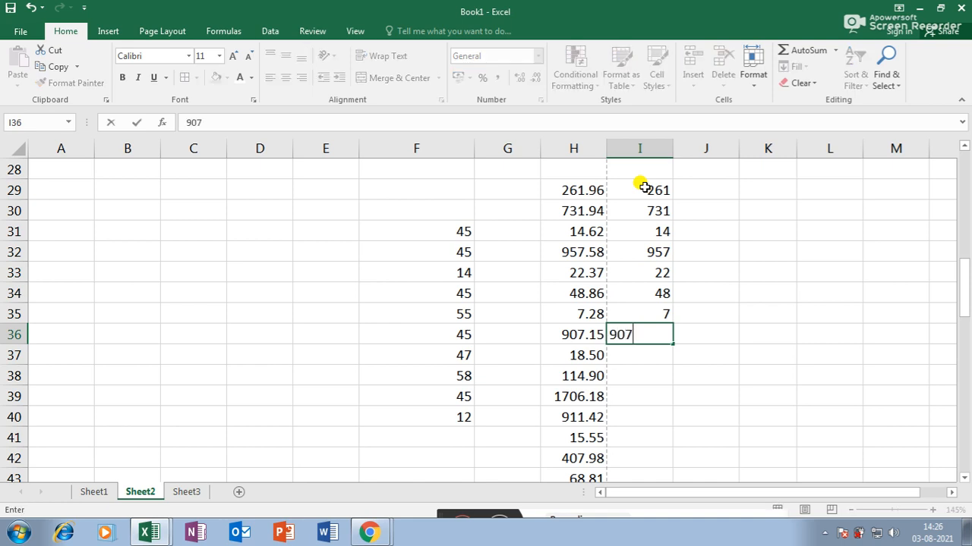
key(Return)
text(18)
key(Return)
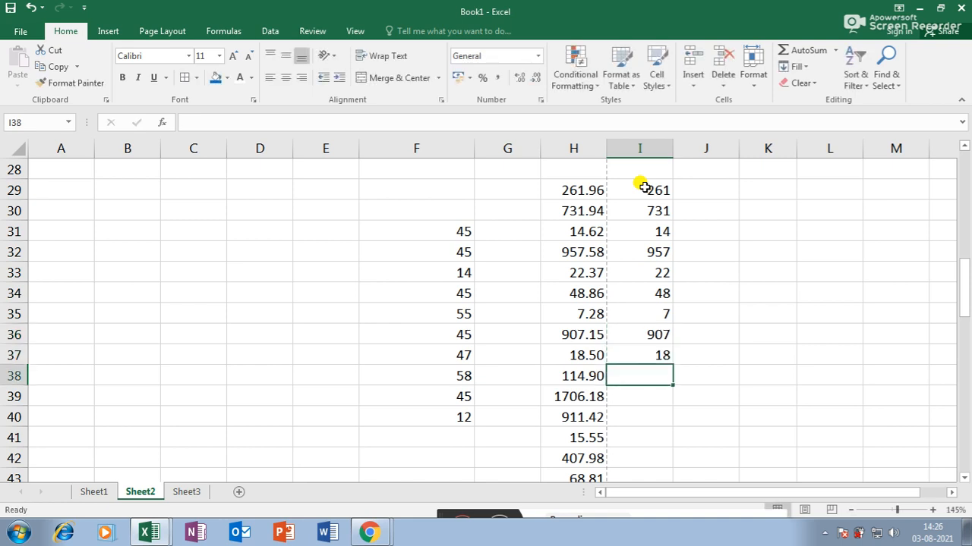
text(114)
key(Return)
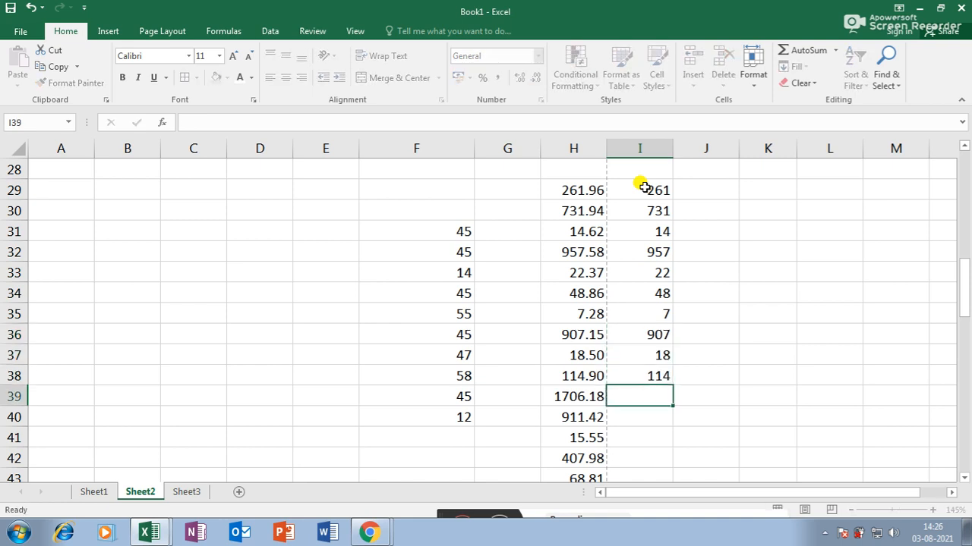
- Format the I29:I38 values as Number with two decimals
drag(653, 185, 636, 372)
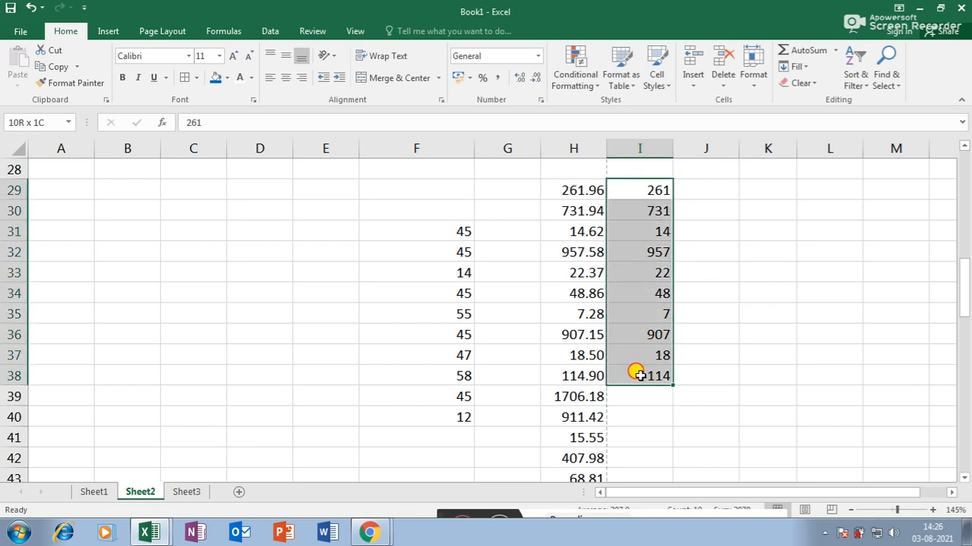
click(538, 56)
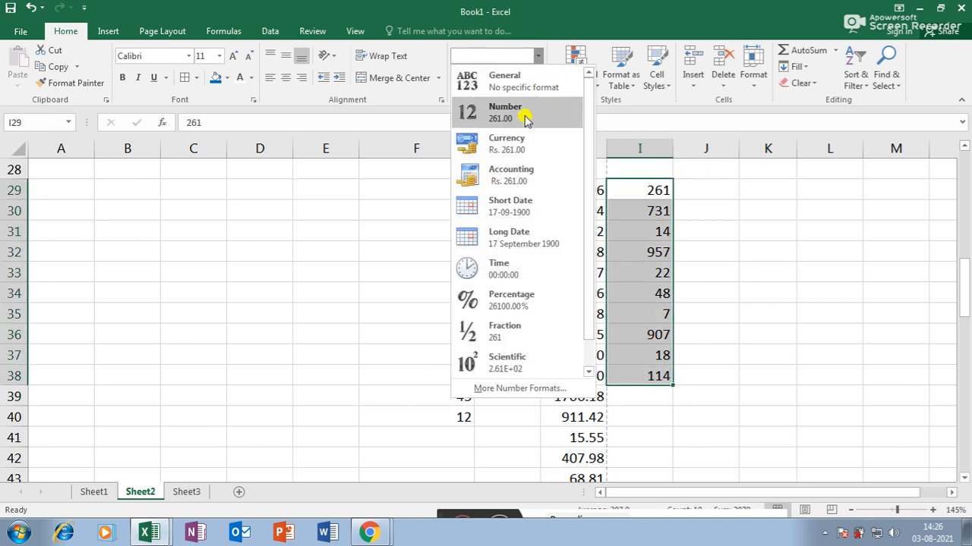
click(525, 114)
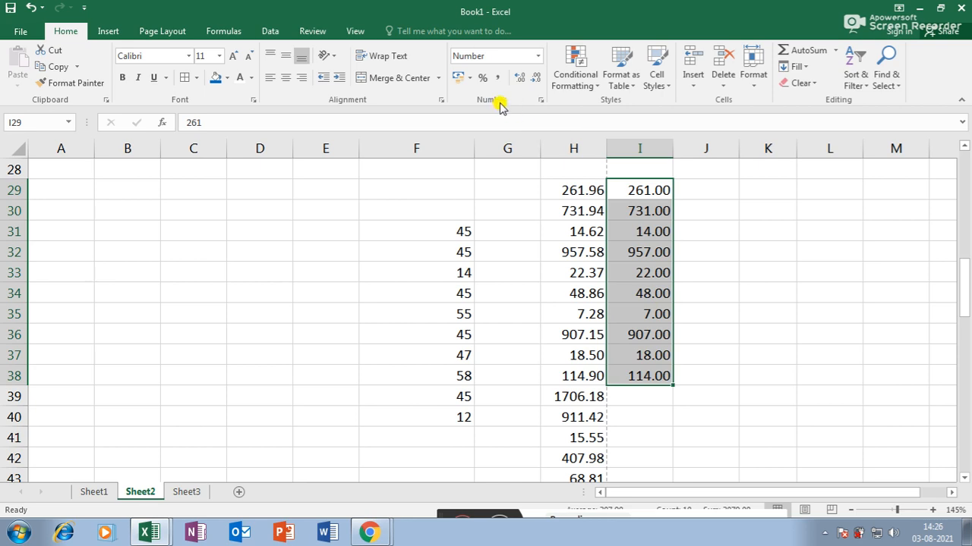
- Cycle the accounting format through $, €, ¥ and fr., settling on Rs. Indian rupee
click(468, 77)
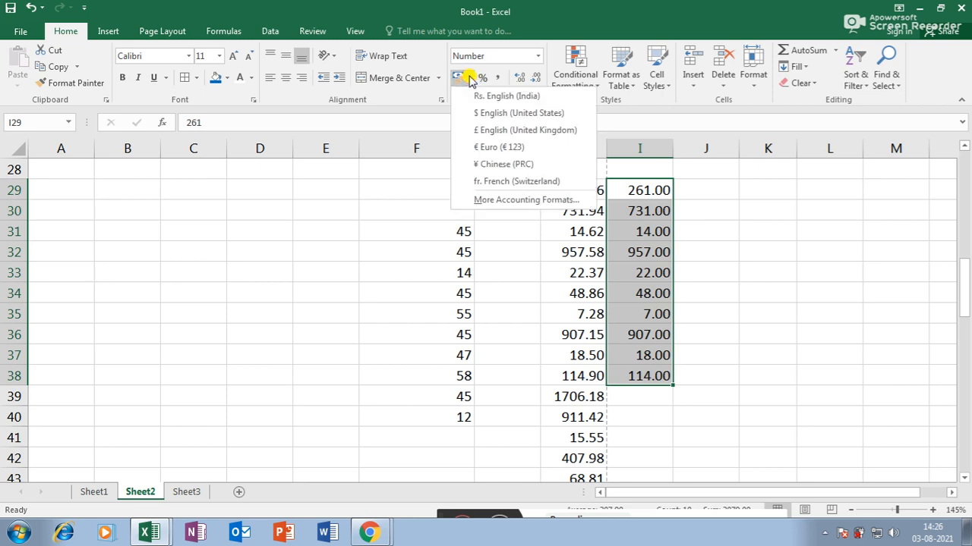
click(491, 114)
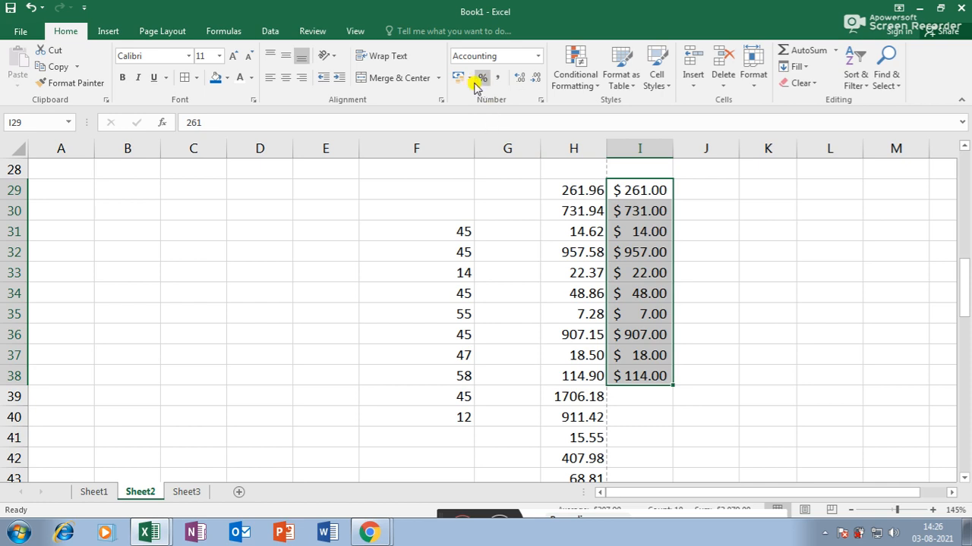
click(471, 79)
click(492, 147)
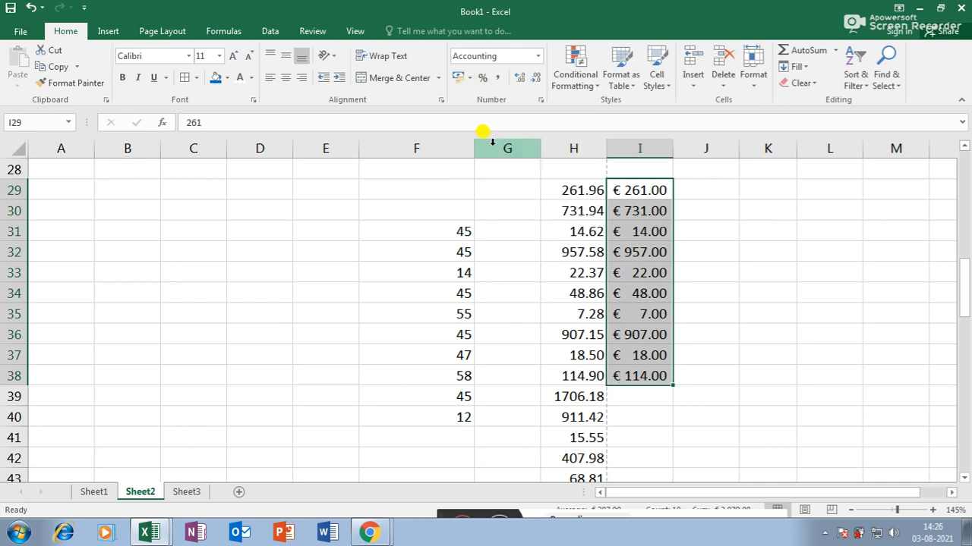
click(470, 78)
click(497, 163)
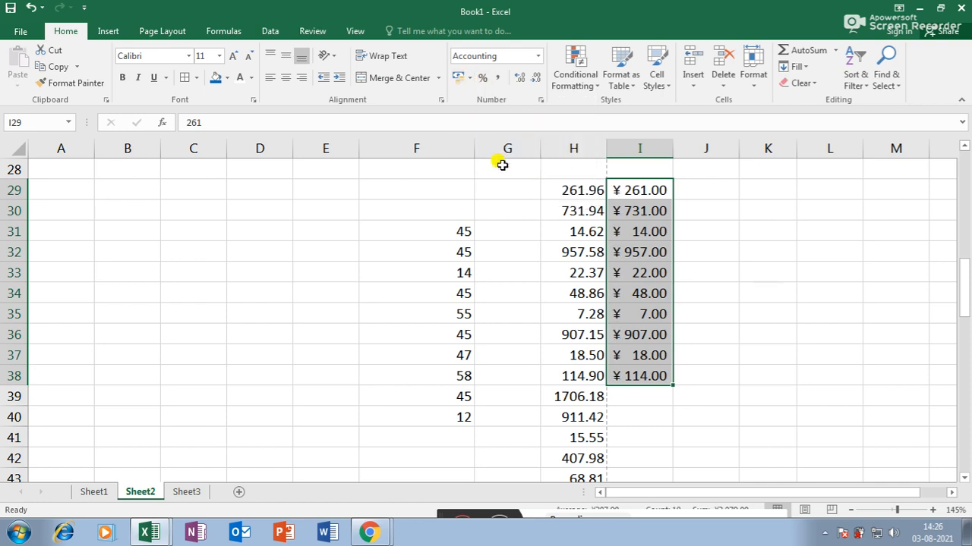
click(471, 79)
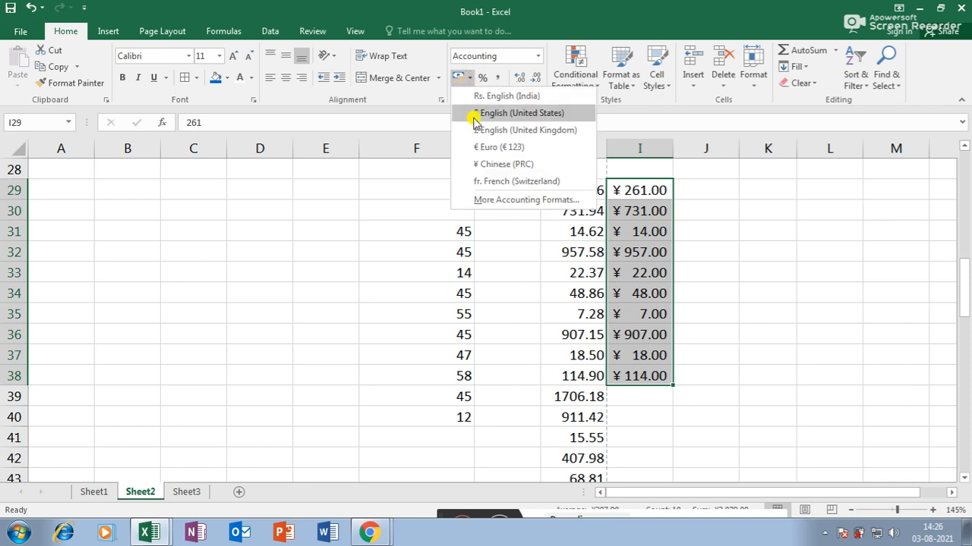
click(483, 180)
click(470, 78)
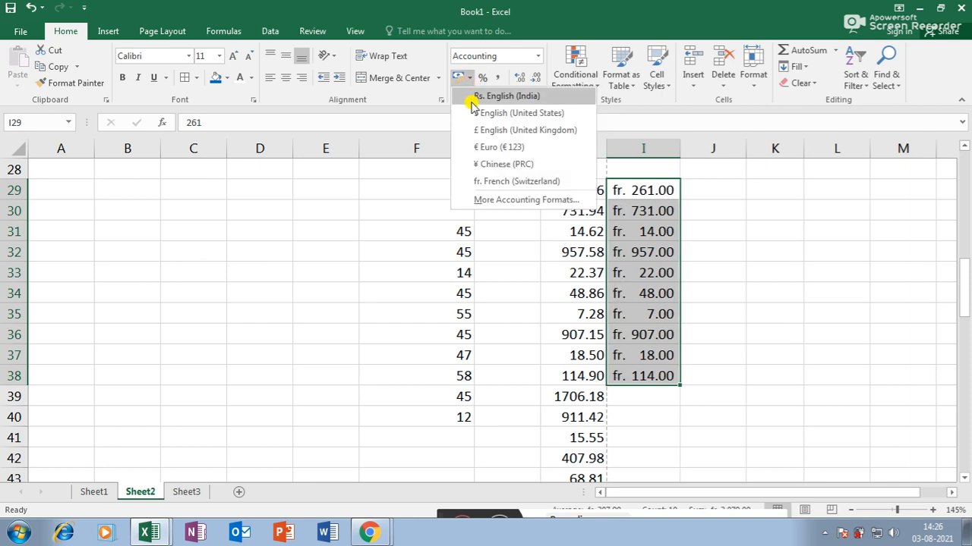
click(486, 96)
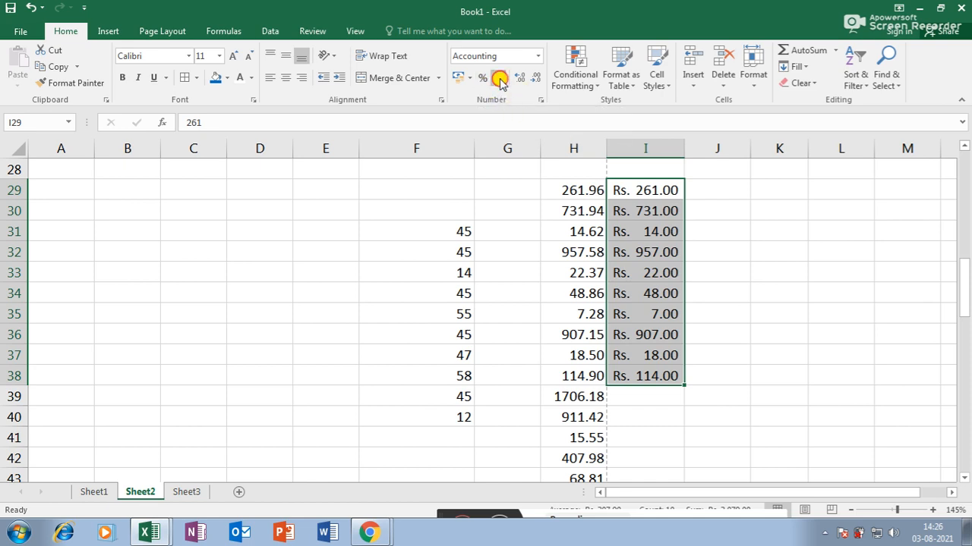
click(499, 80)
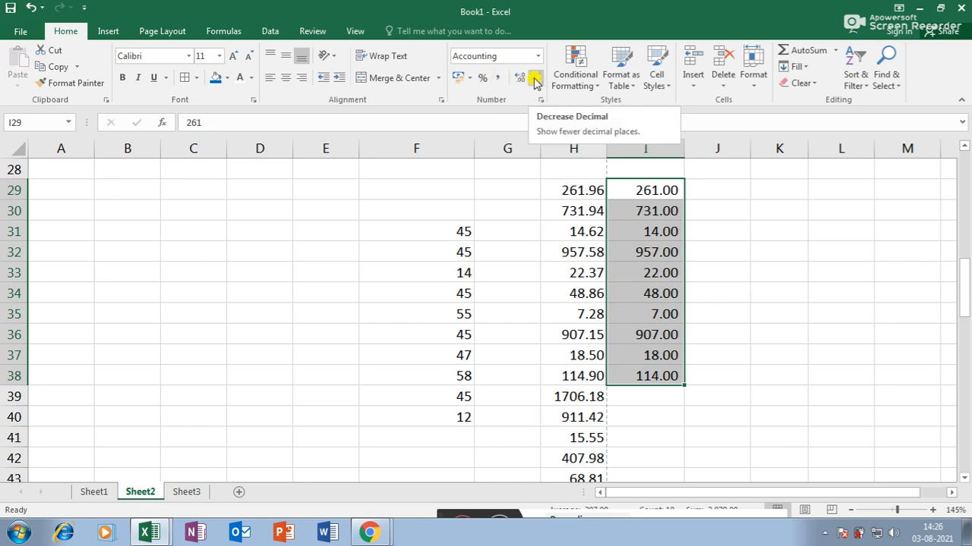
- Adjust I29:I38 decimals up and down, ending at one decimal place (261.0)
click(535, 80)
click(534, 80)
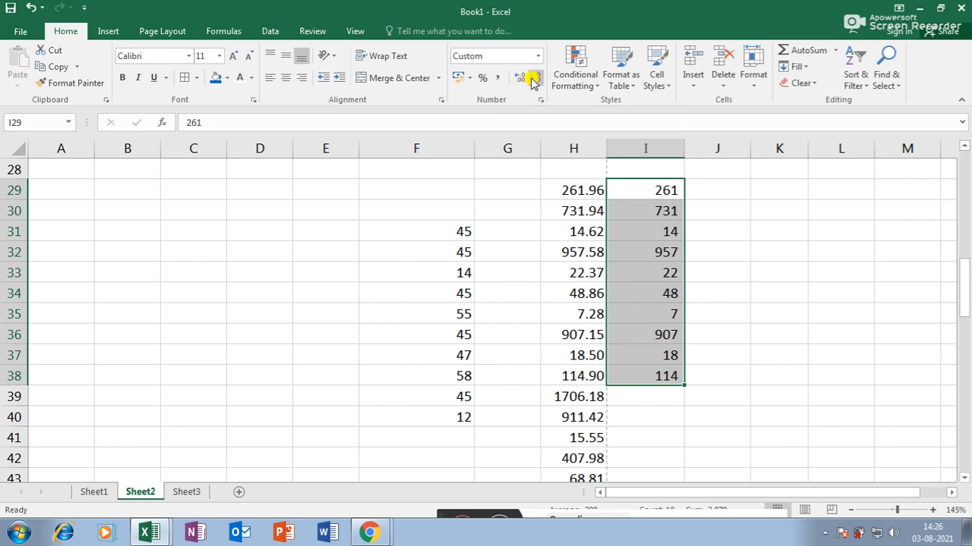
click(520, 79)
click(519, 79)
click(520, 79)
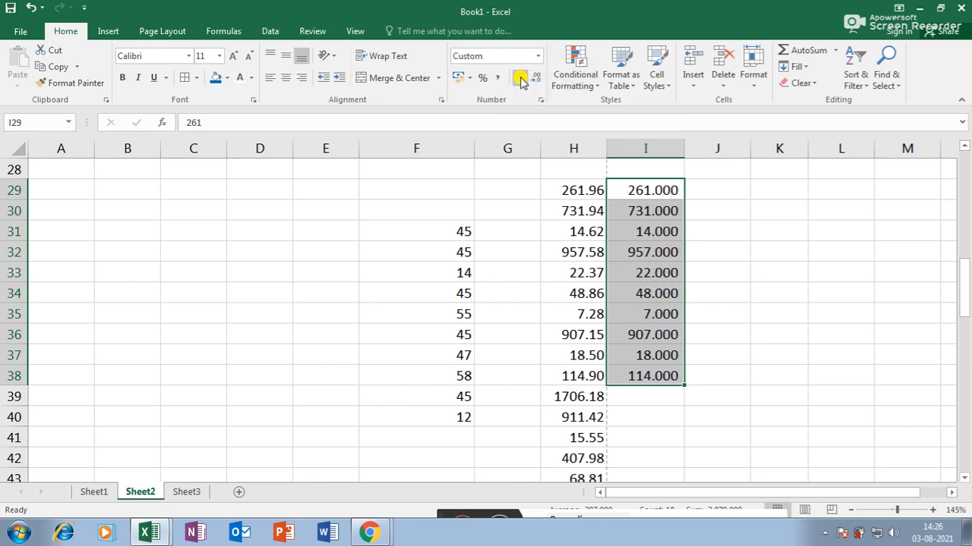
click(537, 79)
click(538, 79)
click(538, 79)
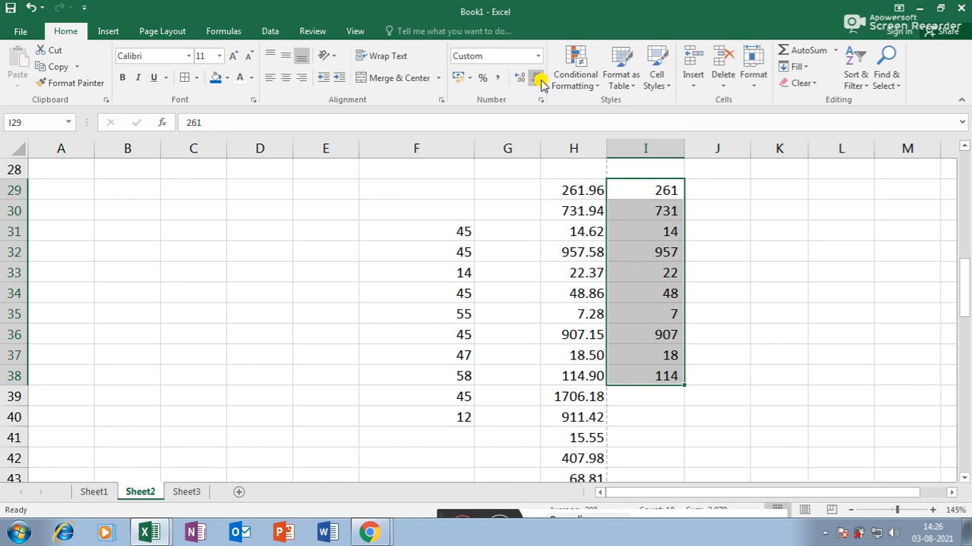
click(522, 80)
click(521, 80)
click(522, 80)
click(536, 80)
click(536, 80)
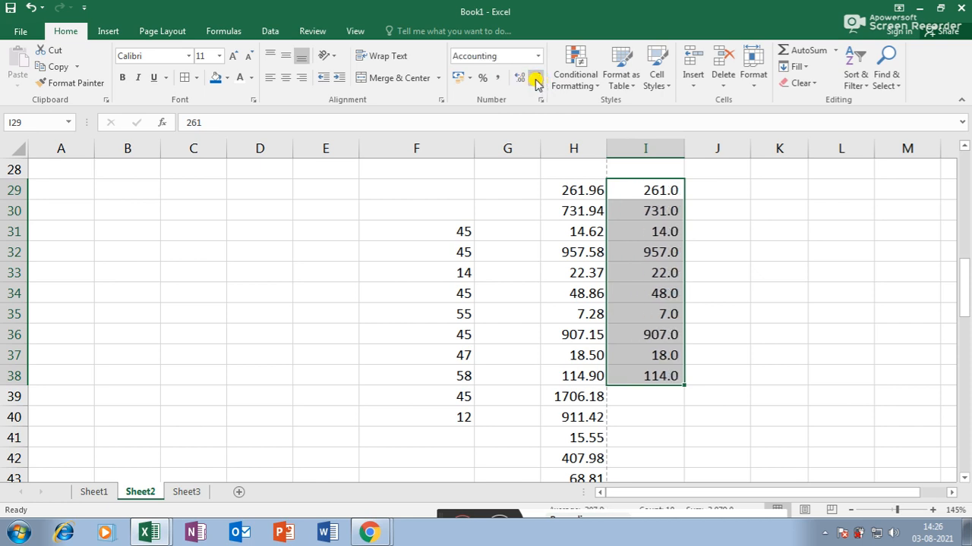
click(536, 79)
click(521, 80)
click(521, 79)
click(536, 80)
click(533, 80)
click(521, 80)
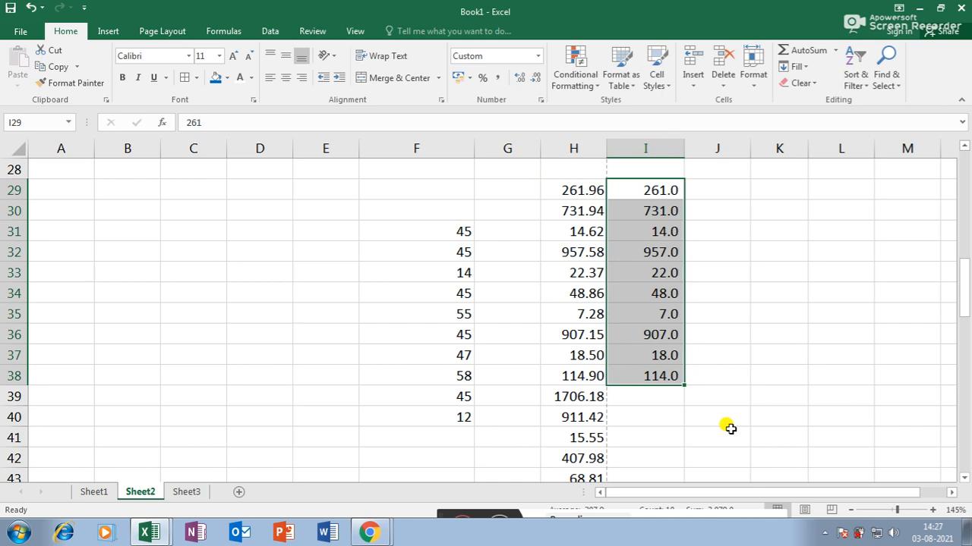
- Select I29:I38 and start a Greater Than highlight cells rule
click(755, 224)
drag(668, 192, 646, 367)
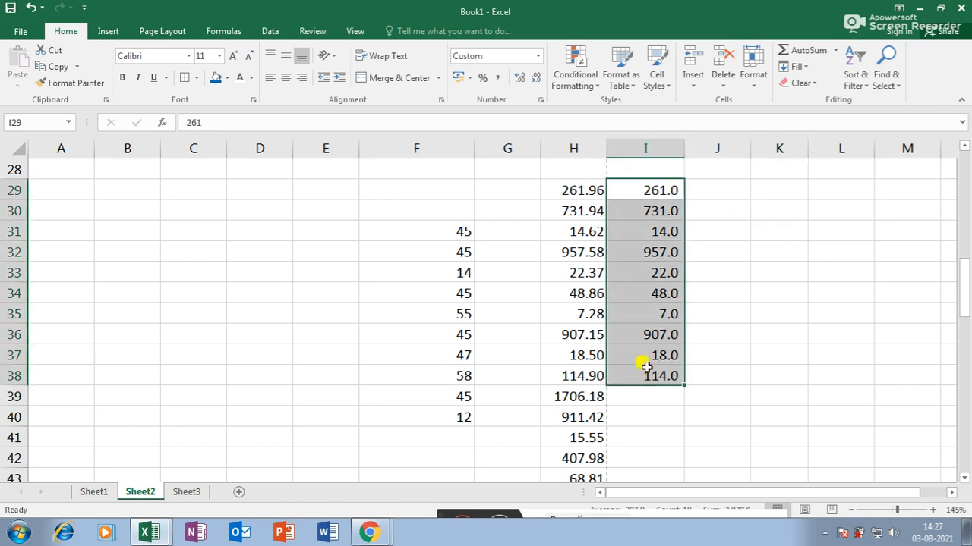
click(582, 86)
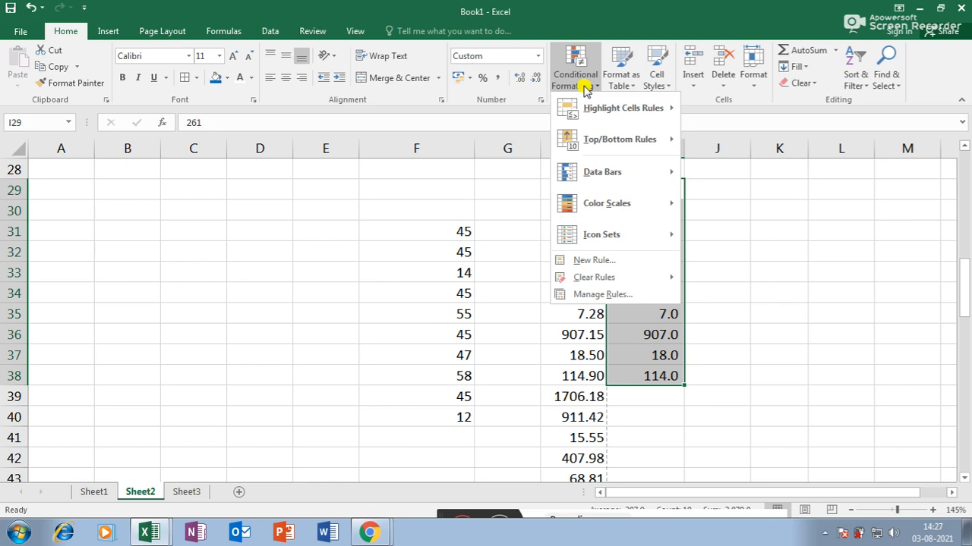
mouse_move(594, 110)
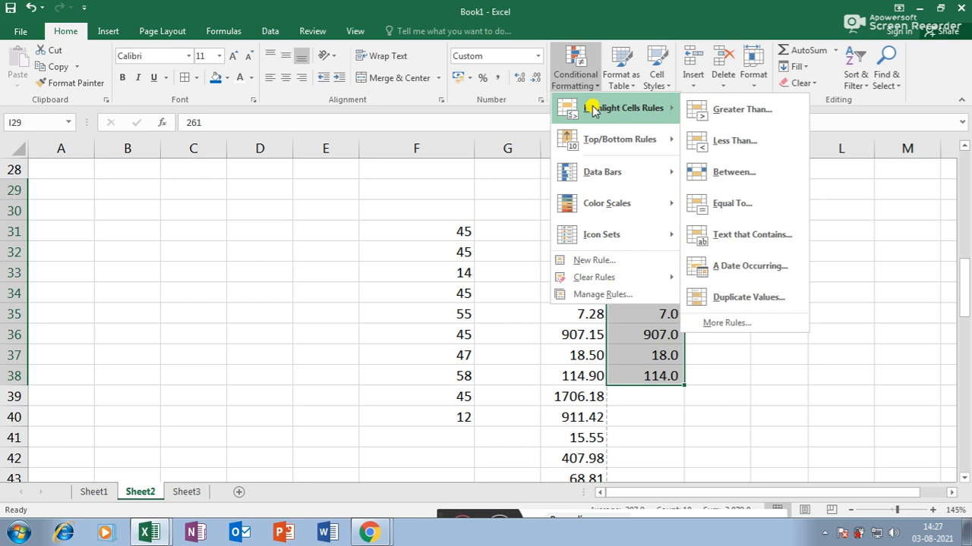
click(754, 115)
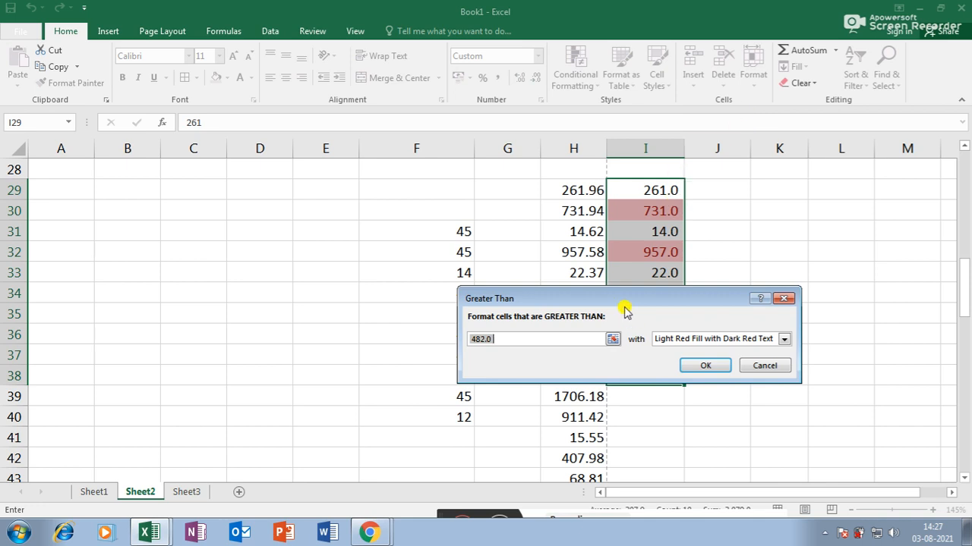
drag(627, 304, 683, 339)
- Highlight values above 500 with green fill and dark green text, then reselect I29:I38
text(500)
drag(782, 328, 570, 251)
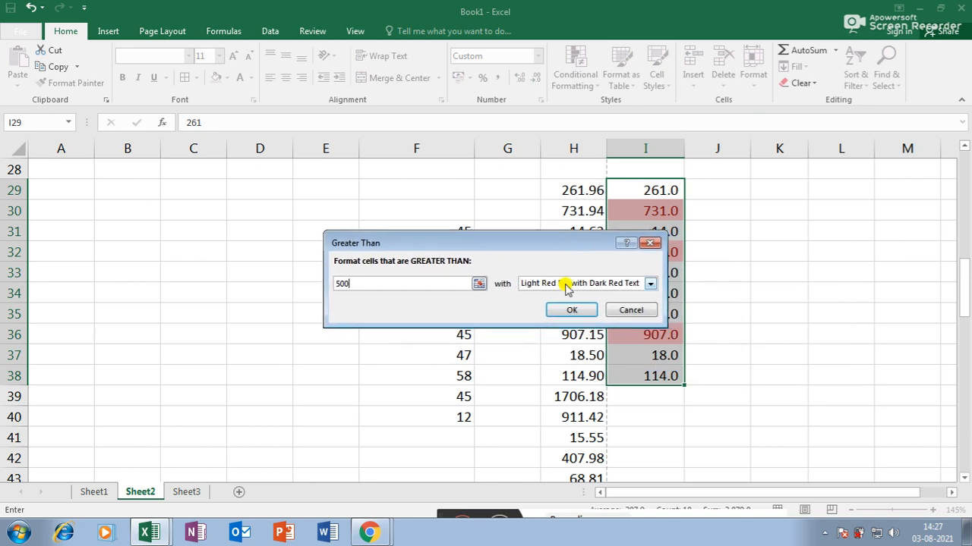
click(649, 285)
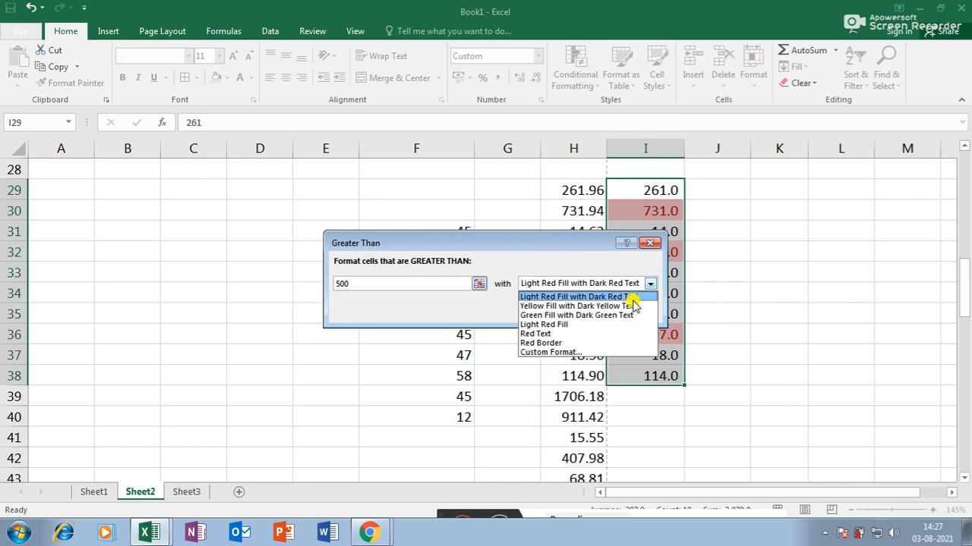
click(618, 315)
click(595, 313)
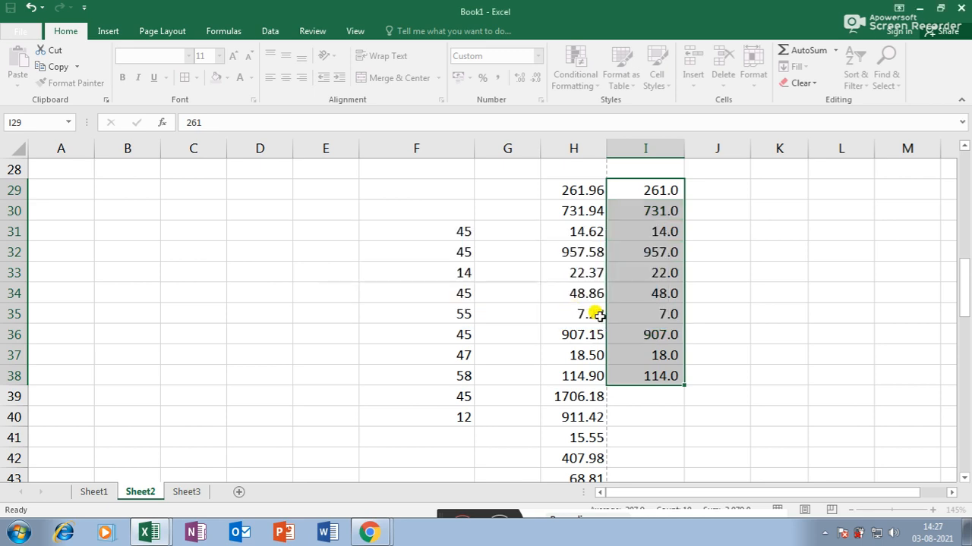
click(840, 348)
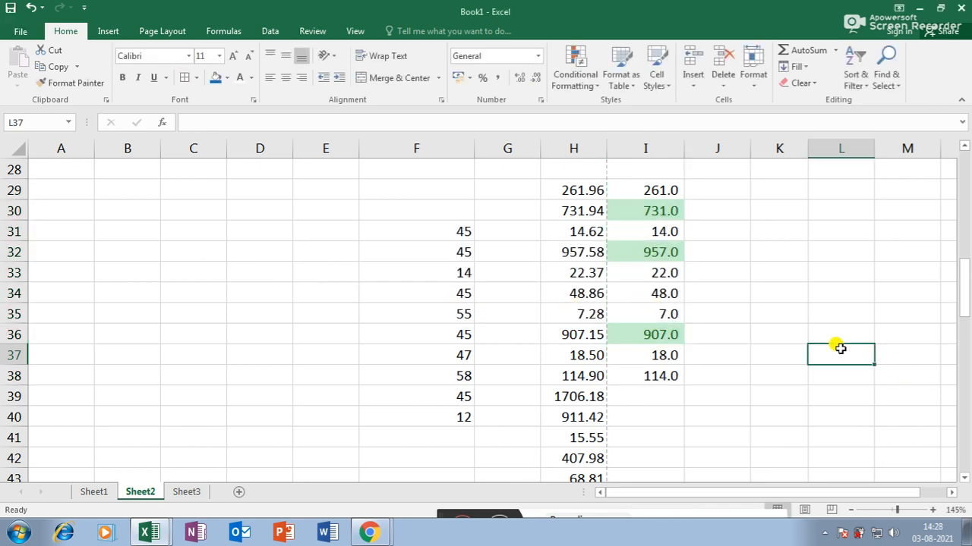
drag(644, 190, 644, 374)
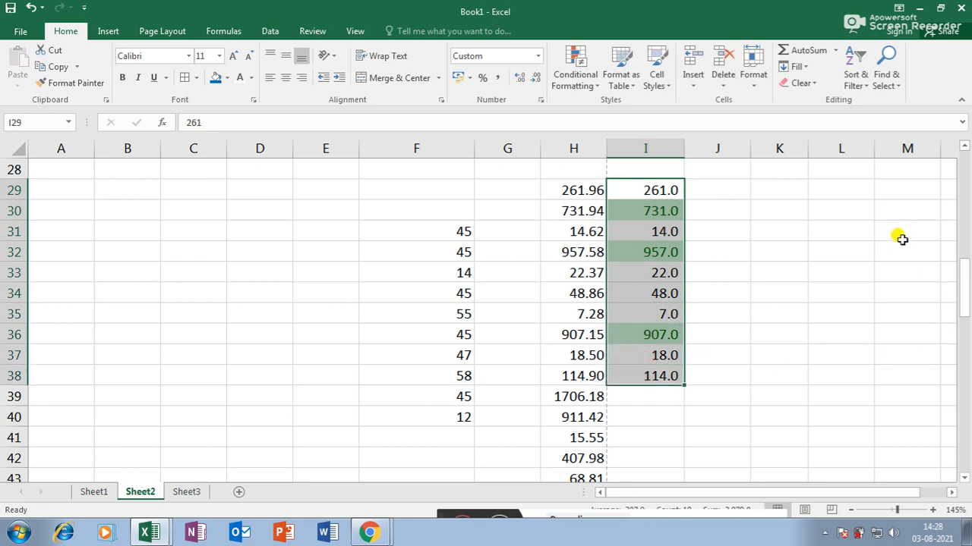
- Add a light red highlight for values equal to 22, then undo that rule
click(753, 76)
click(589, 86)
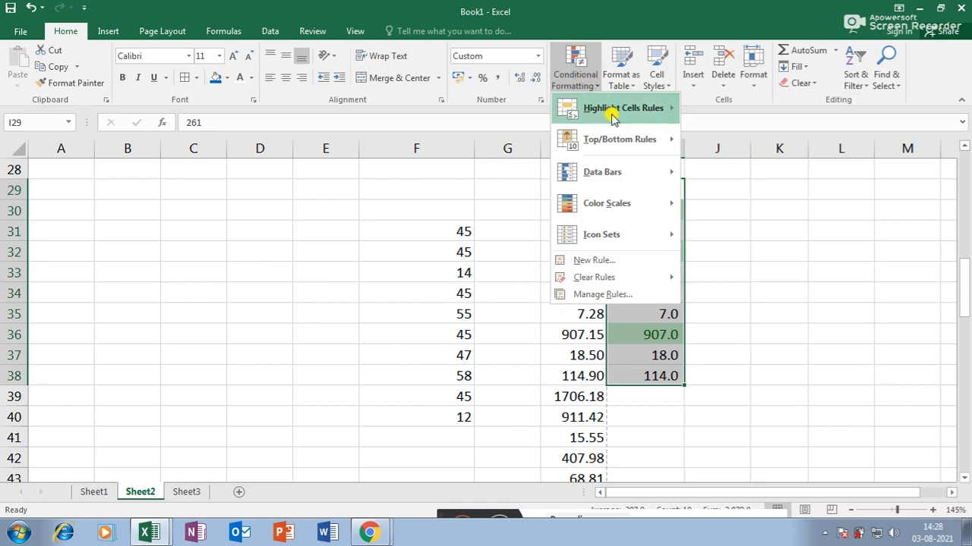
mouse_move(607, 107)
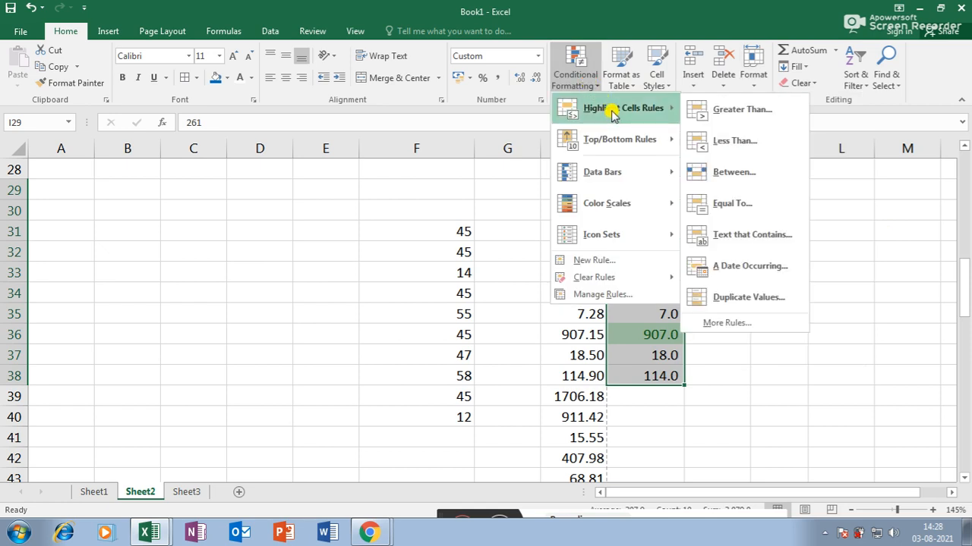
click(715, 204)
drag(527, 236, 470, 236)
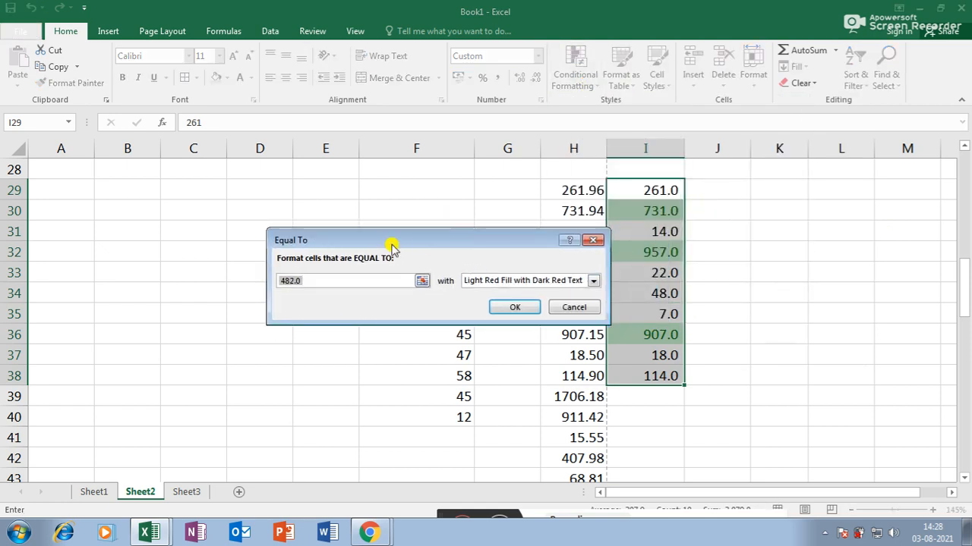
drag(340, 281, 236, 279)
text(2)
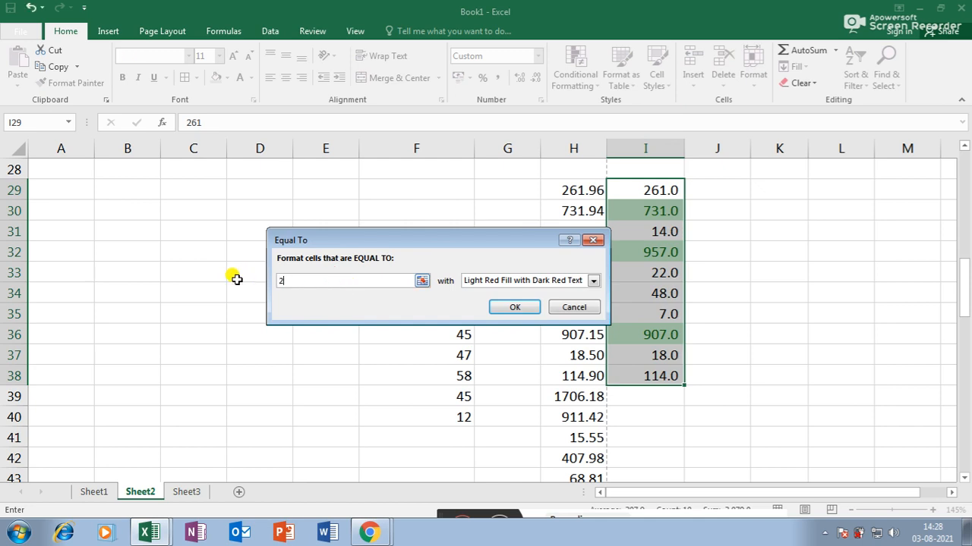
text(2)
click(592, 281)
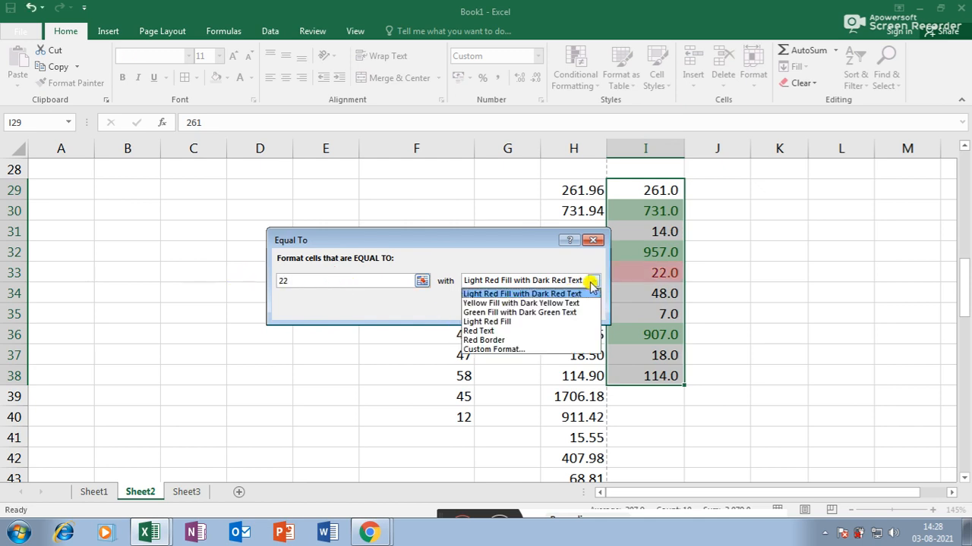
click(493, 322)
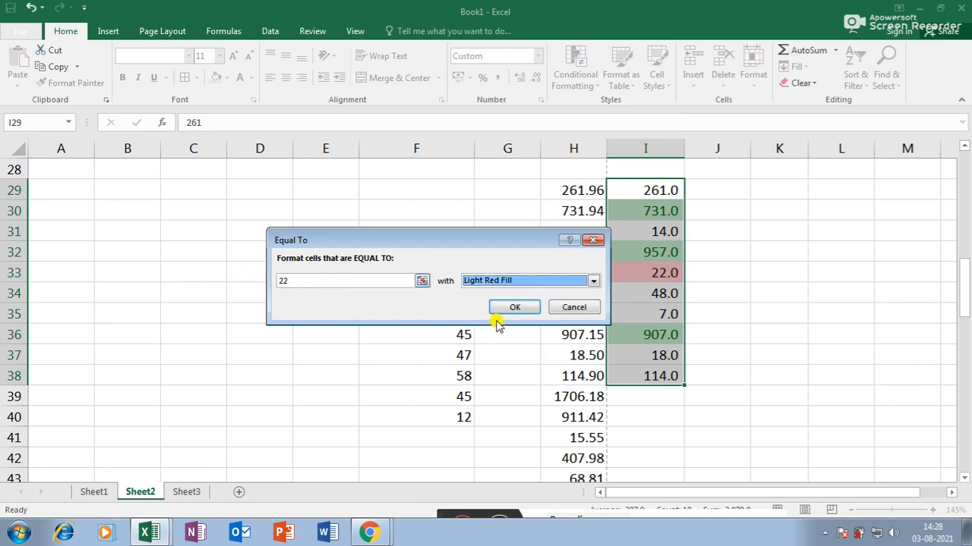
click(507, 305)
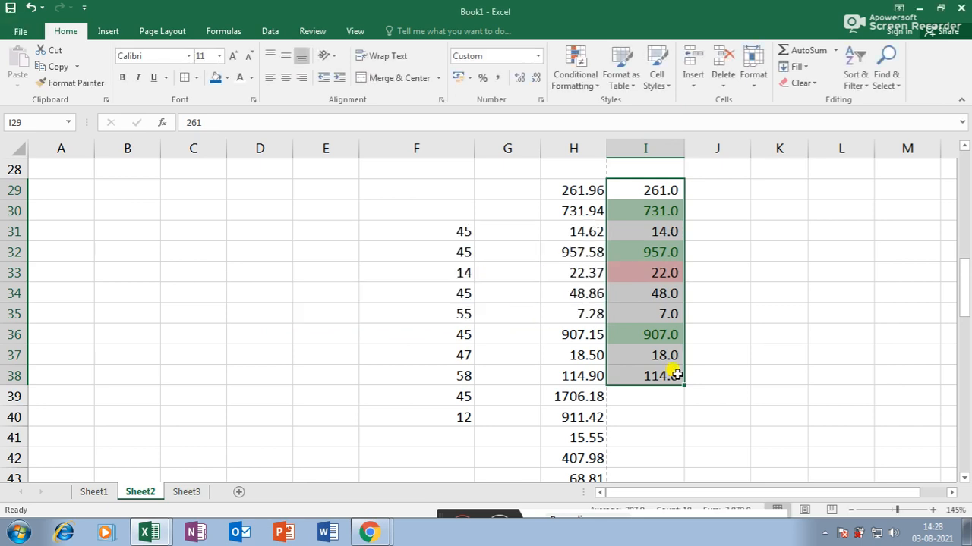
key(ctrl+z)
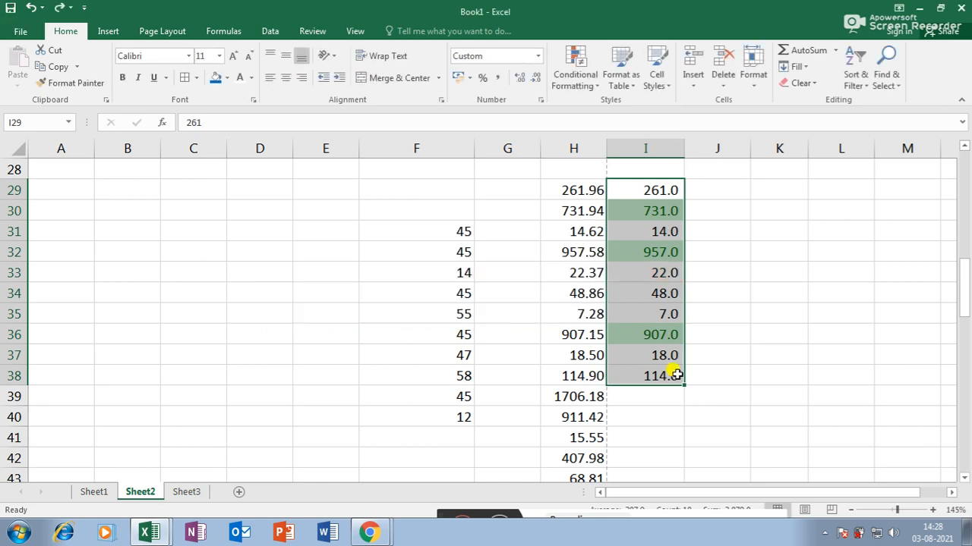
click(591, 87)
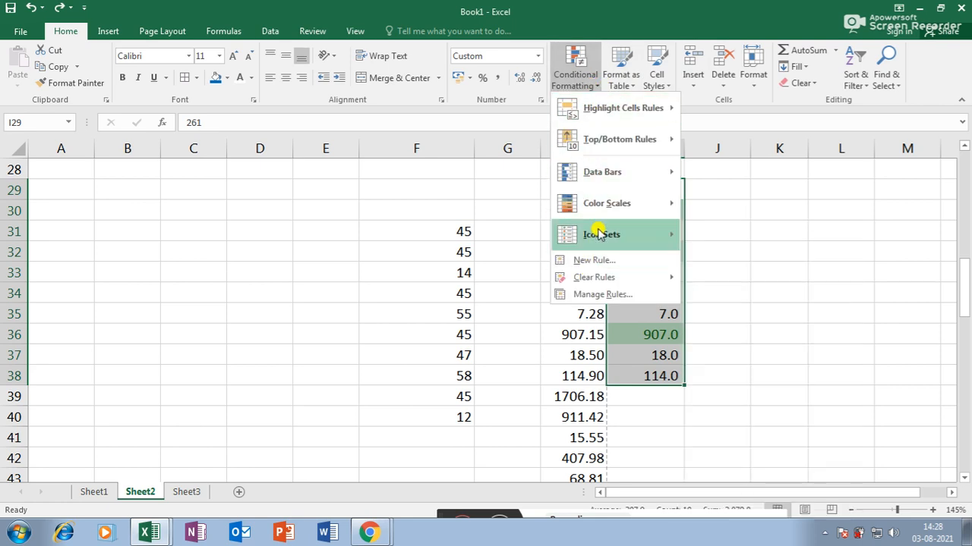
- Preview color scales and data bars, apply the 3 Flags icon set, then undo it
mouse_move(600, 203)
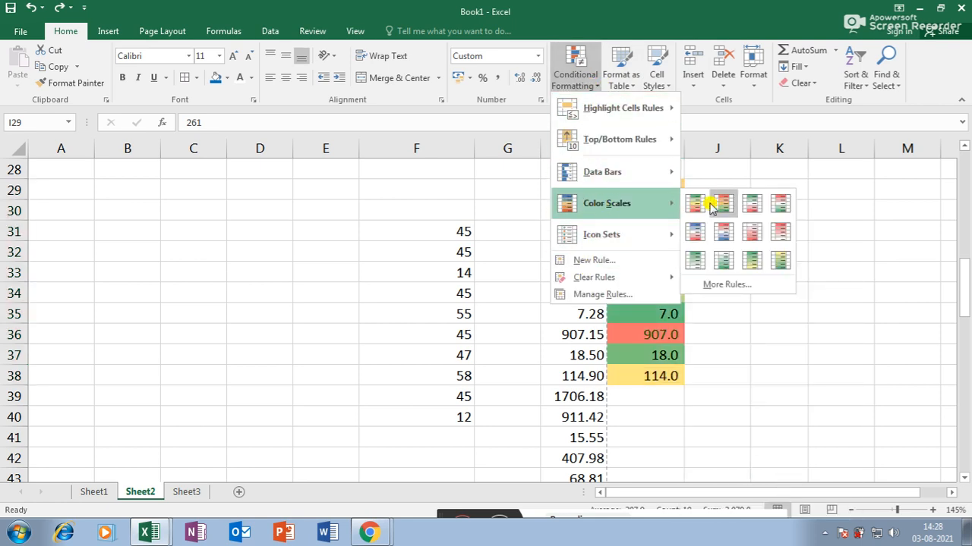
mouse_move(618, 164)
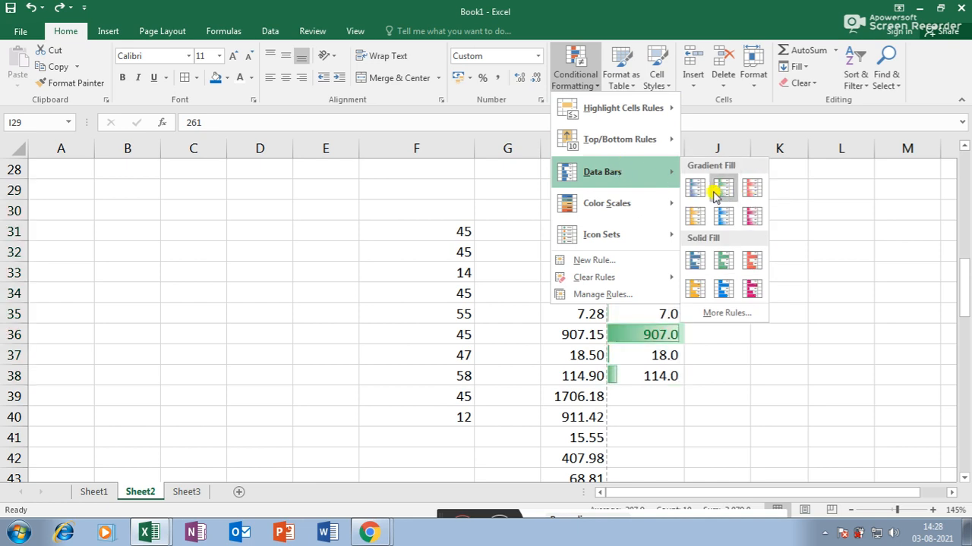
mouse_move(650, 237)
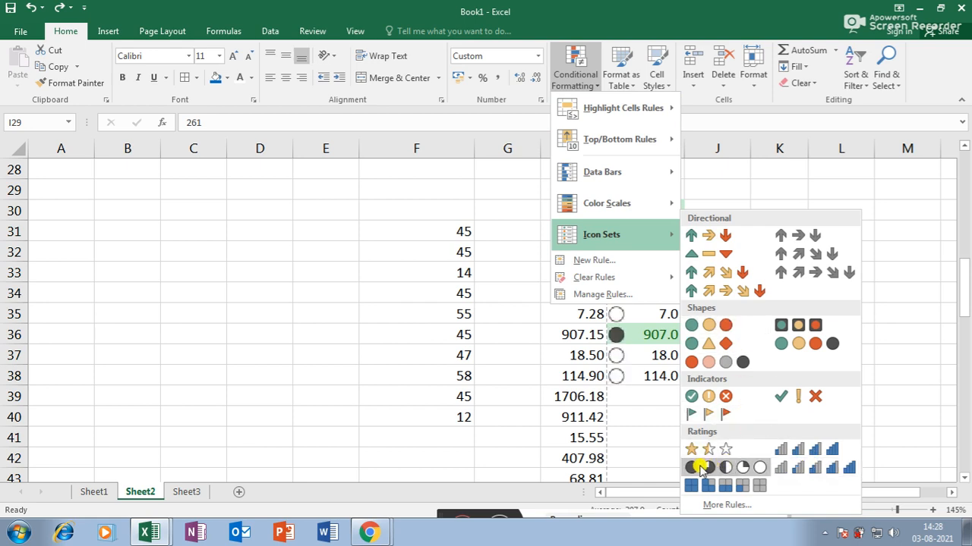
click(725, 416)
click(749, 338)
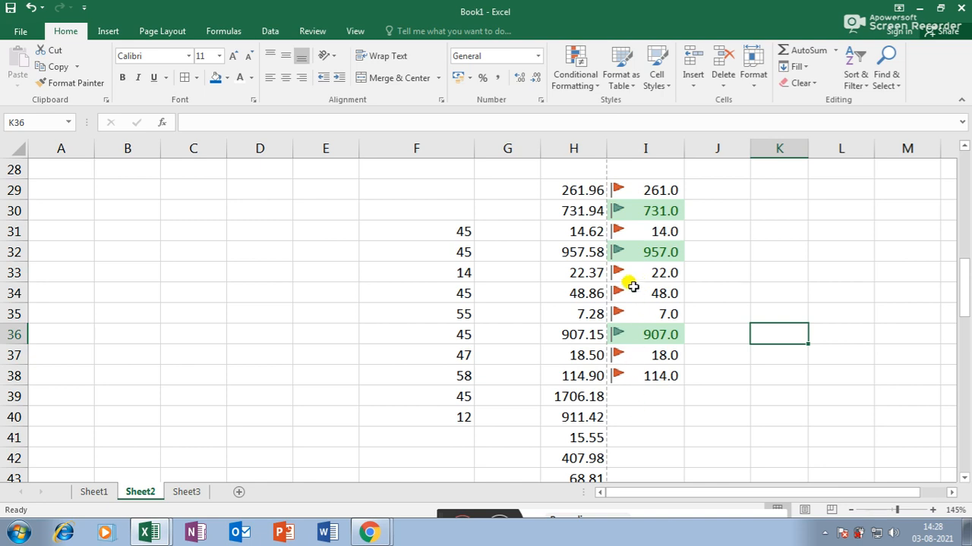
key(ctrl+z)
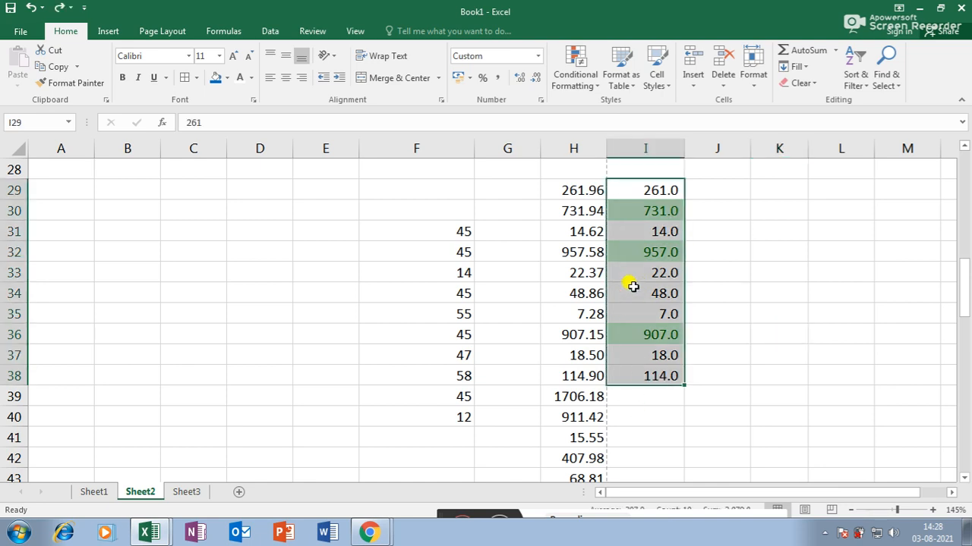
click(592, 87)
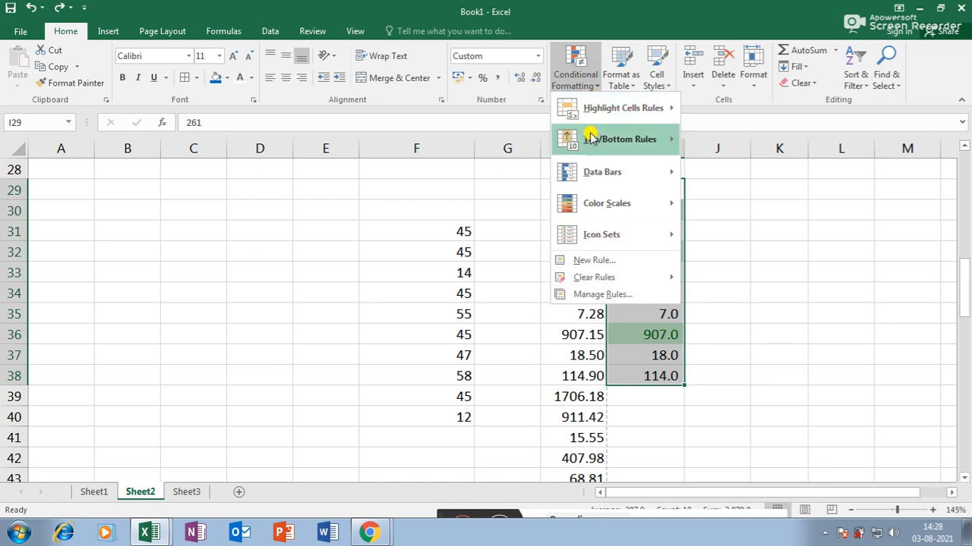
- Clear the conditional formatting rules from the selected I29:I38 cells
mouse_move(627, 275)
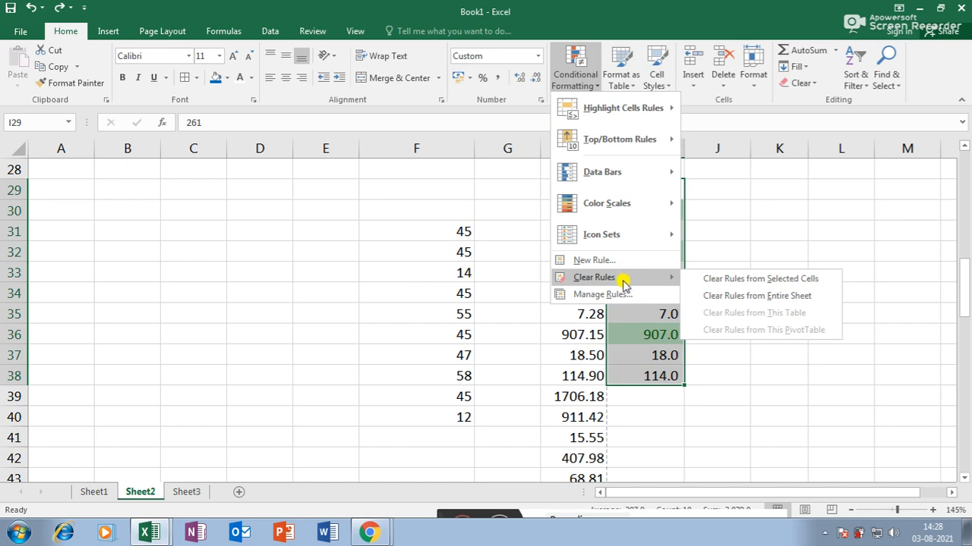
click(790, 280)
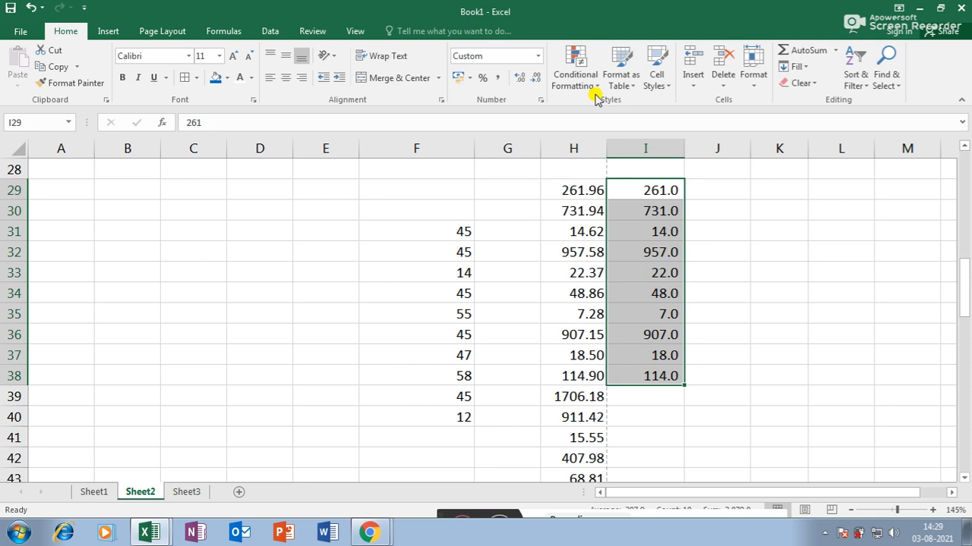
- On Sheet1, format C3:J15 as a light blue table with headers
click(632, 88)
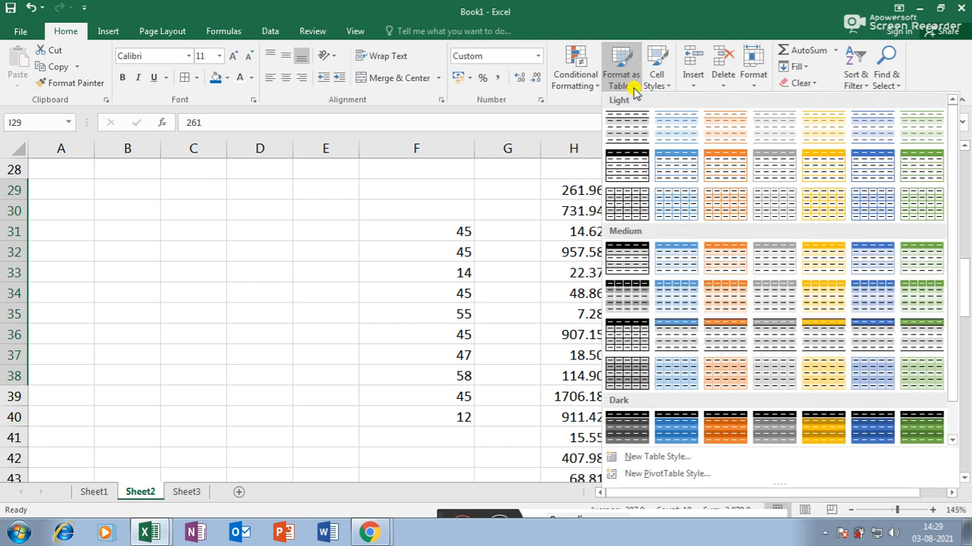
click(399, 275)
click(95, 494)
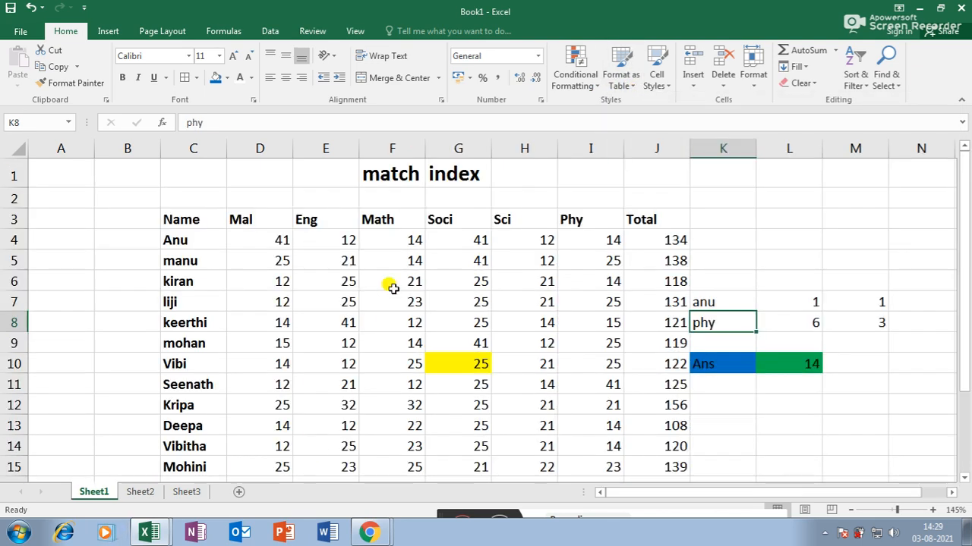
drag(192, 221, 646, 458)
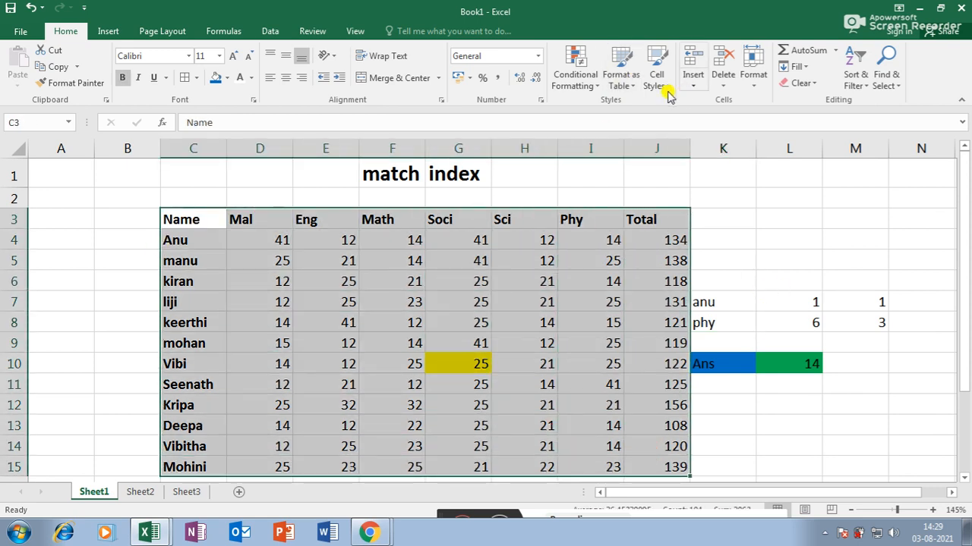
click(628, 89)
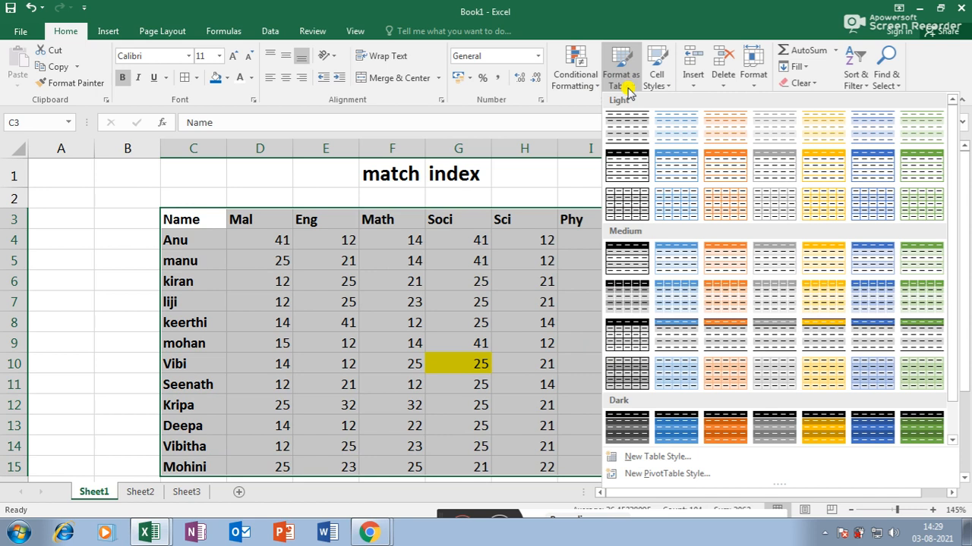
click(671, 173)
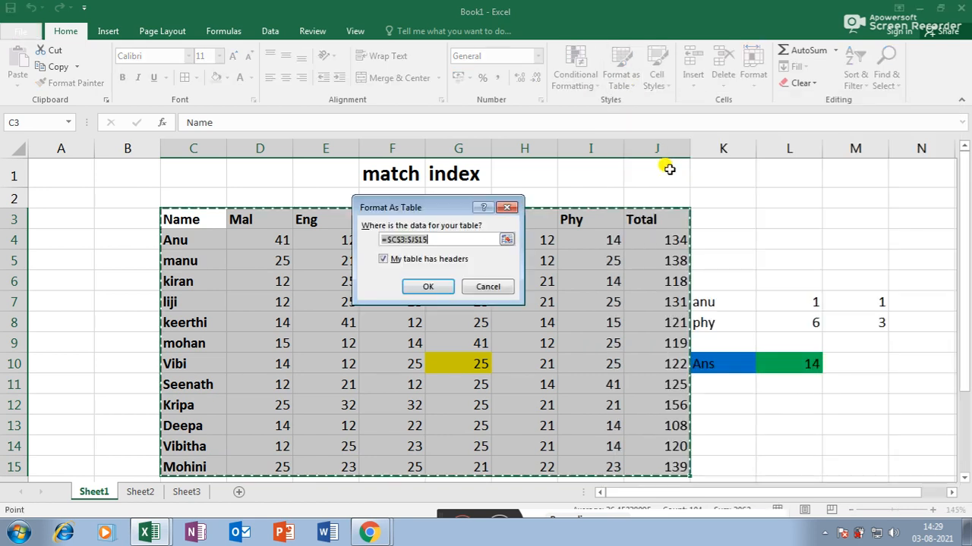
click(427, 286)
- Switch the marks table to a green banded table style
click(541, 318)
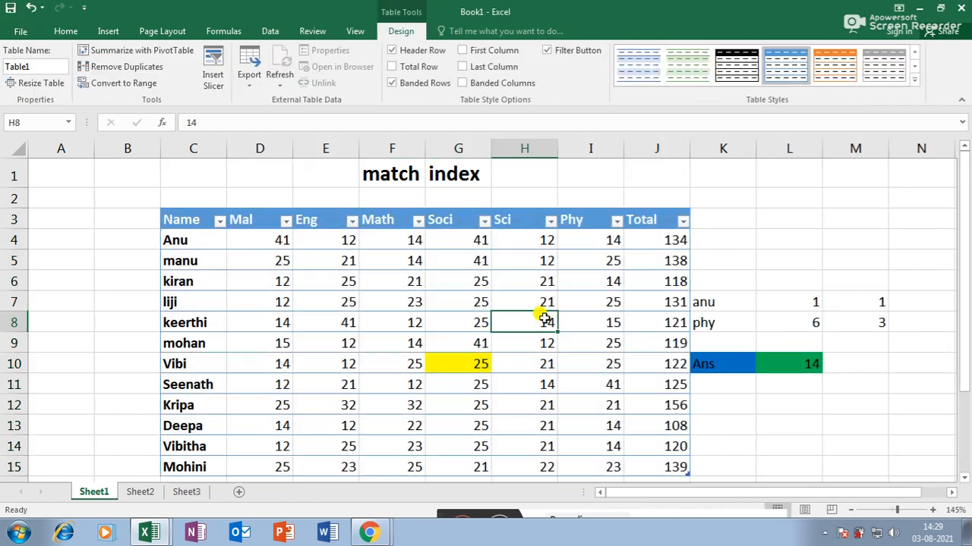
mouse_move(188, 220)
mouse_down()
mouse_move(602, 321)
mouse_move(647, 465)
mouse_up()
click(680, 68)
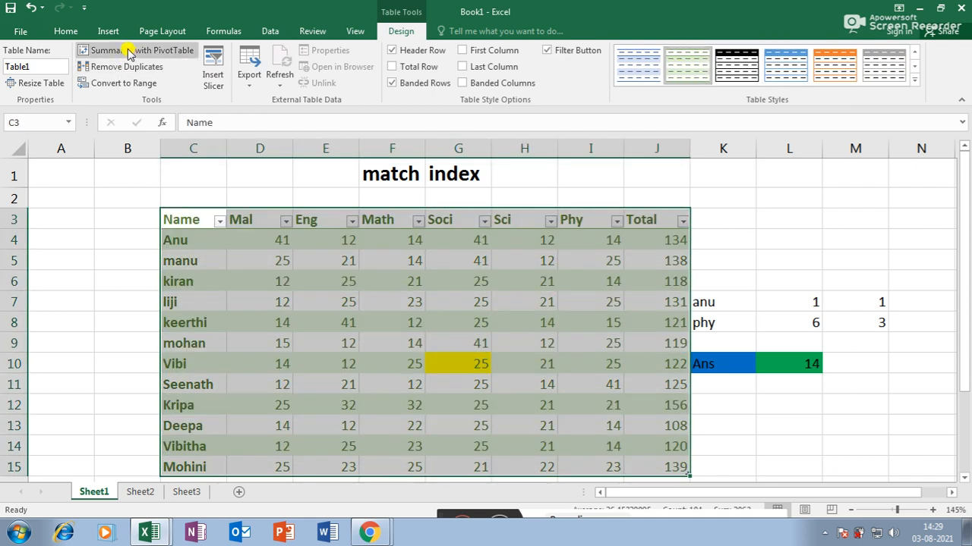
click(65, 31)
click(621, 70)
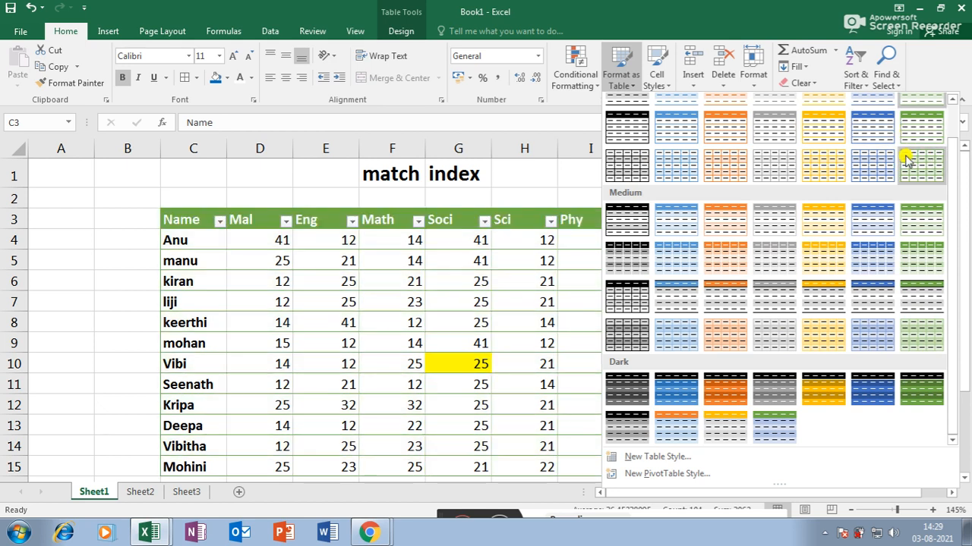
- Apply the green medium table style and remove the yellow fill from G10
click(925, 254)
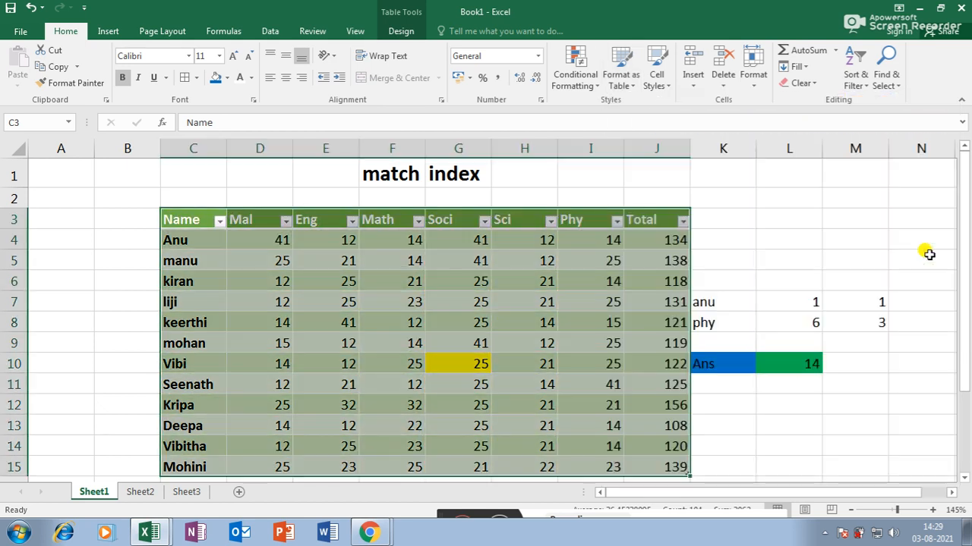
click(457, 370)
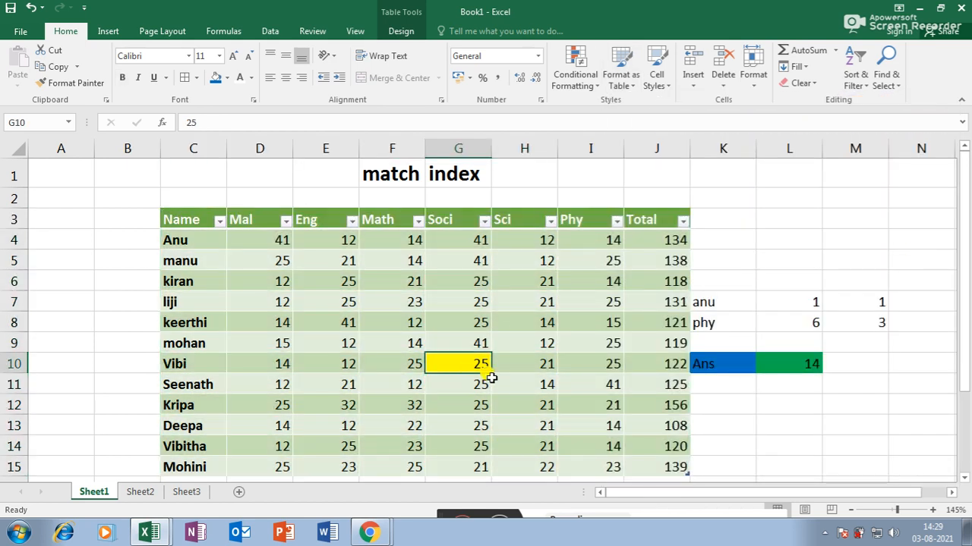
click(226, 77)
click(246, 202)
- Check the MATCH result in L8 and reselect the C3:J15 table
click(772, 325)
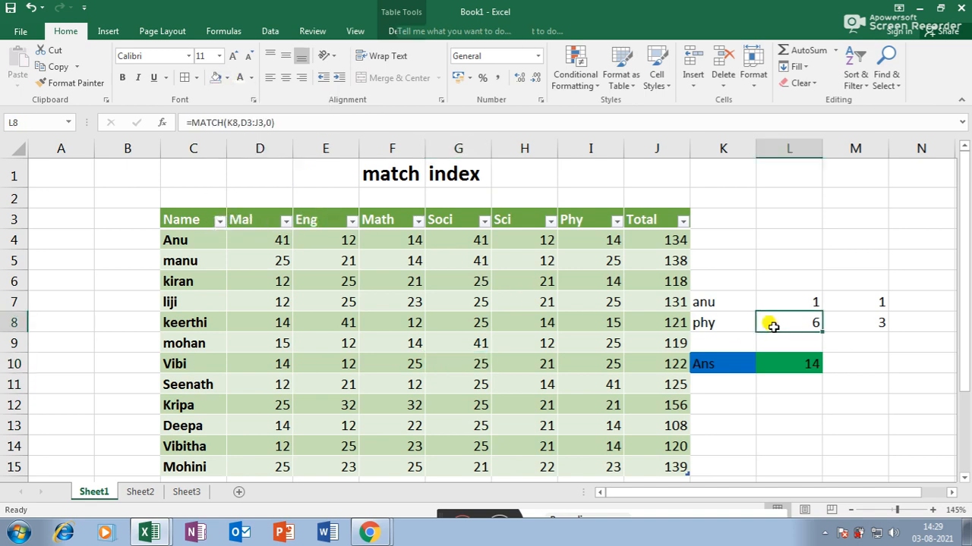
scroll(387, 243, down, 3)
scroll(417, 284, up, 3)
drag(246, 230, 645, 479)
click(591, 419)
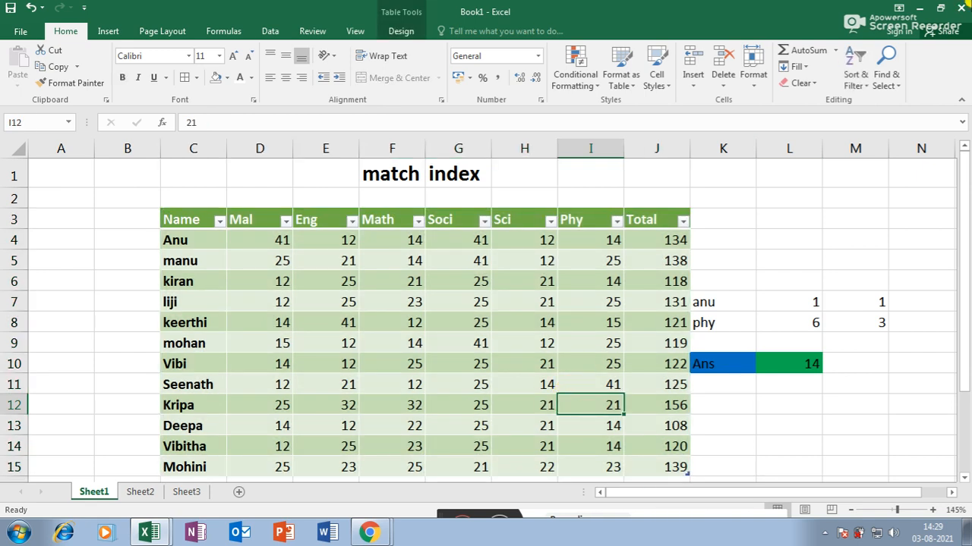
click(590, 88)
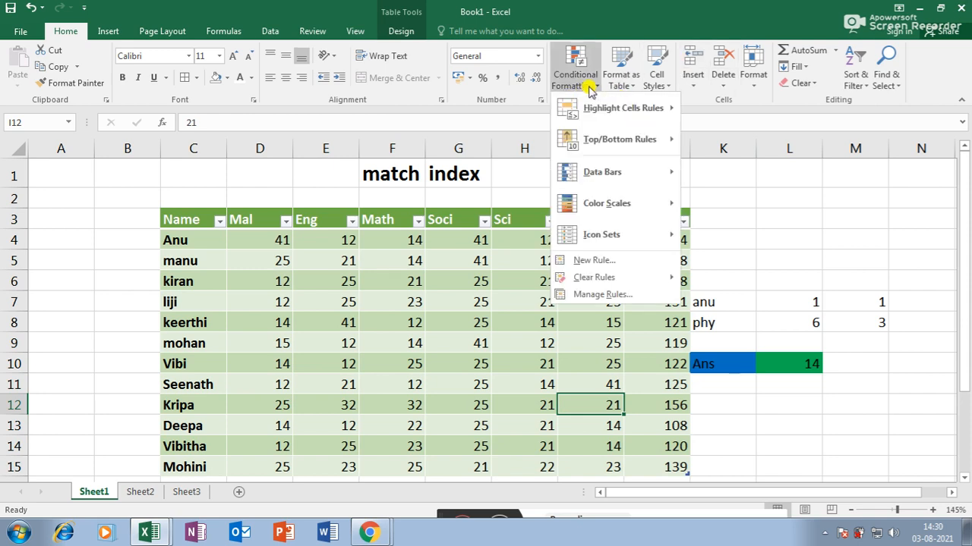
- Preview cell styles for the INDEX answer cell L10 without applying any
click(314, 279)
click(778, 366)
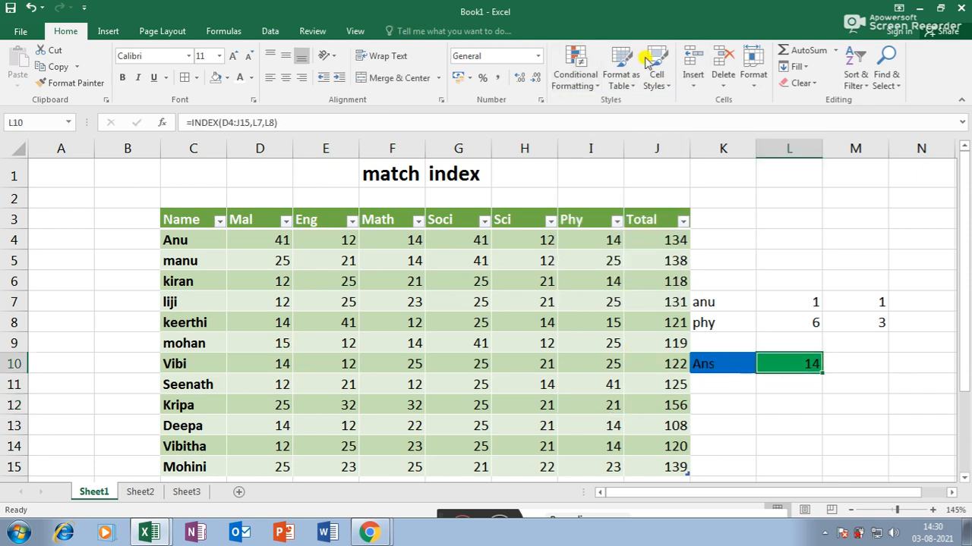
click(657, 82)
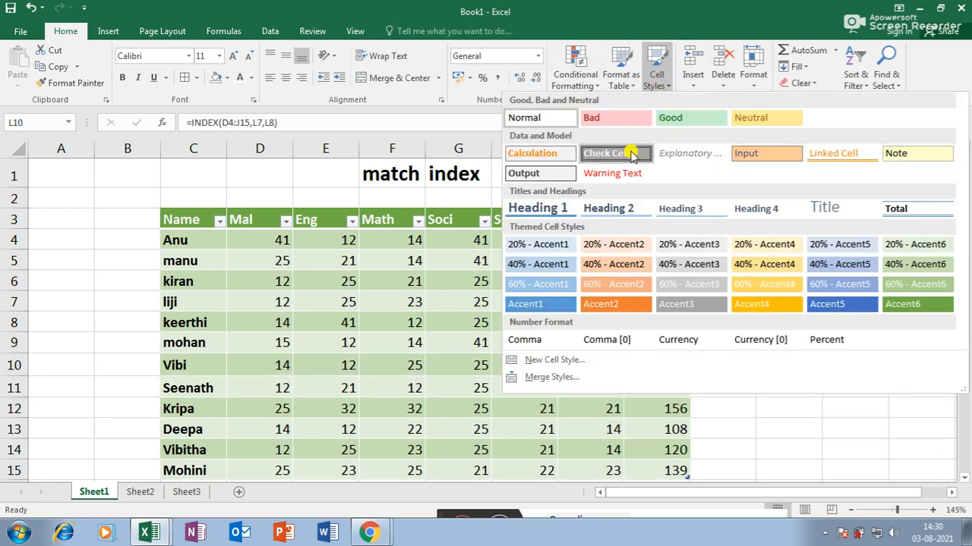
click(371, 174)
- Preview cell styles on title cell F1 leaving it unchanged, then select G9
click(383, 175)
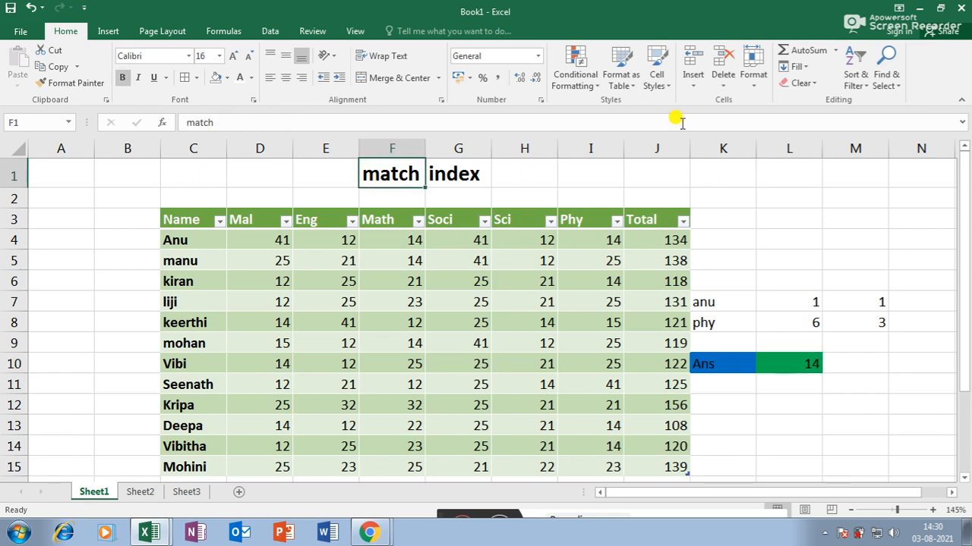
click(654, 82)
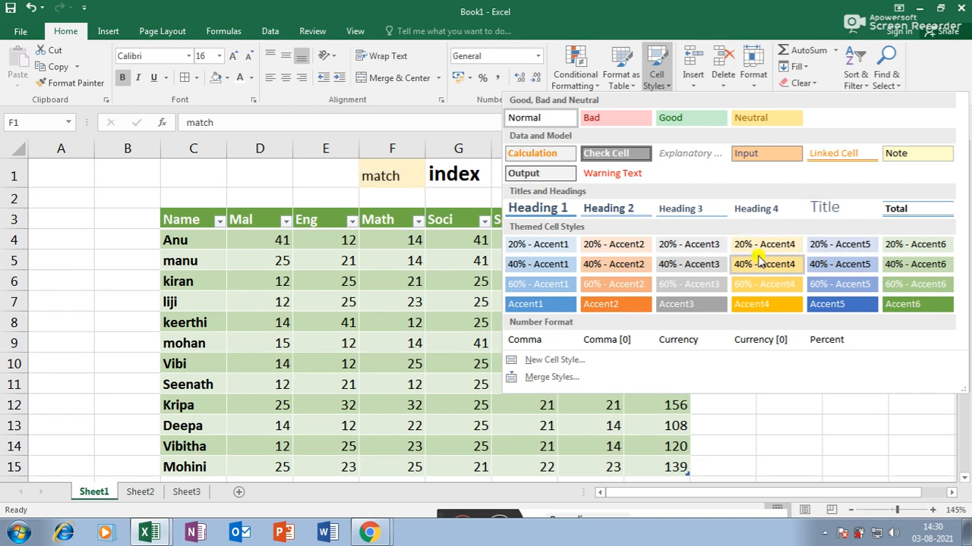
click(649, 76)
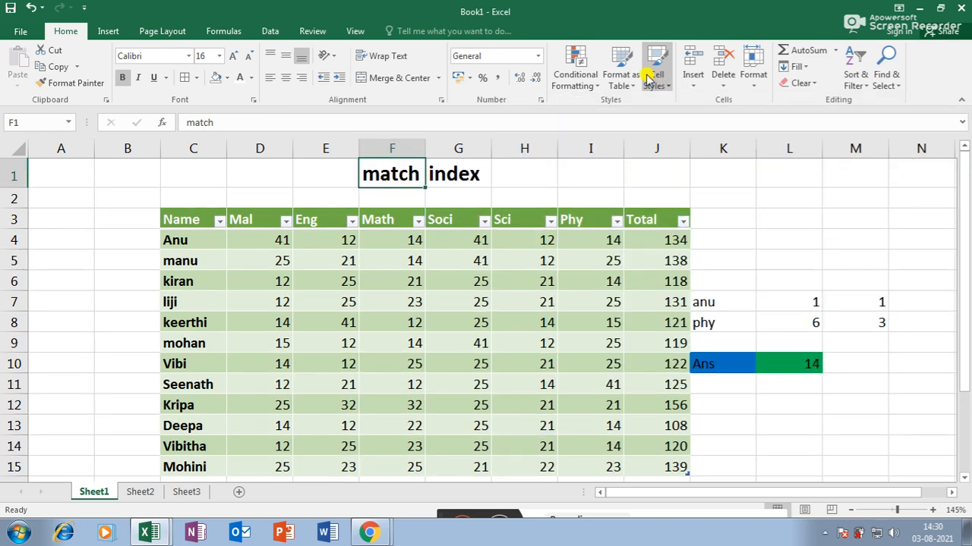
click(451, 341)
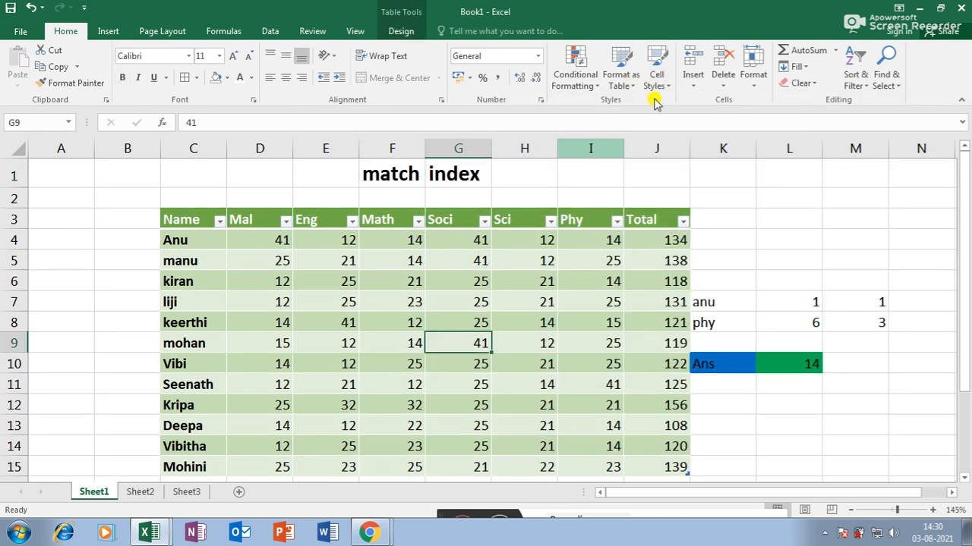
click(703, 85)
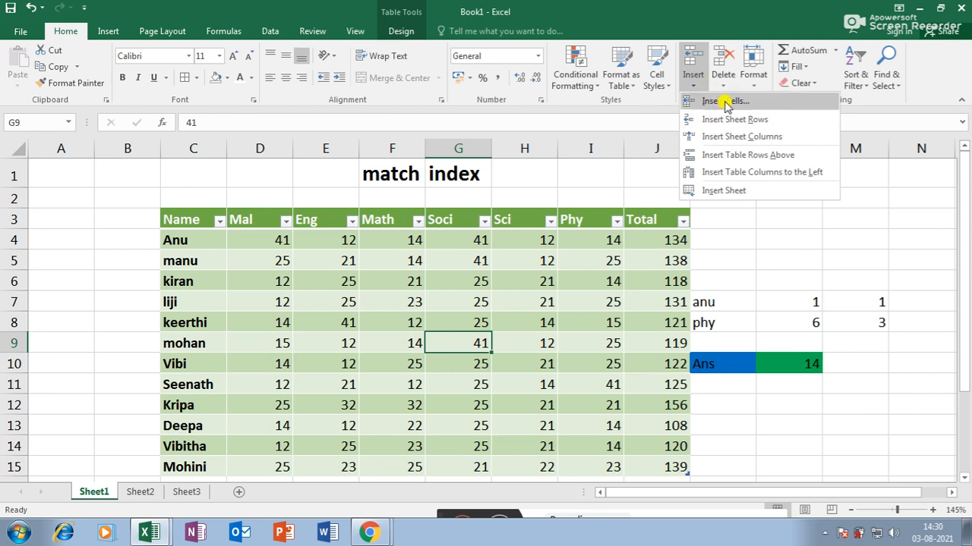
- Insert a blank row above mohan's row, then undo it
click(723, 125)
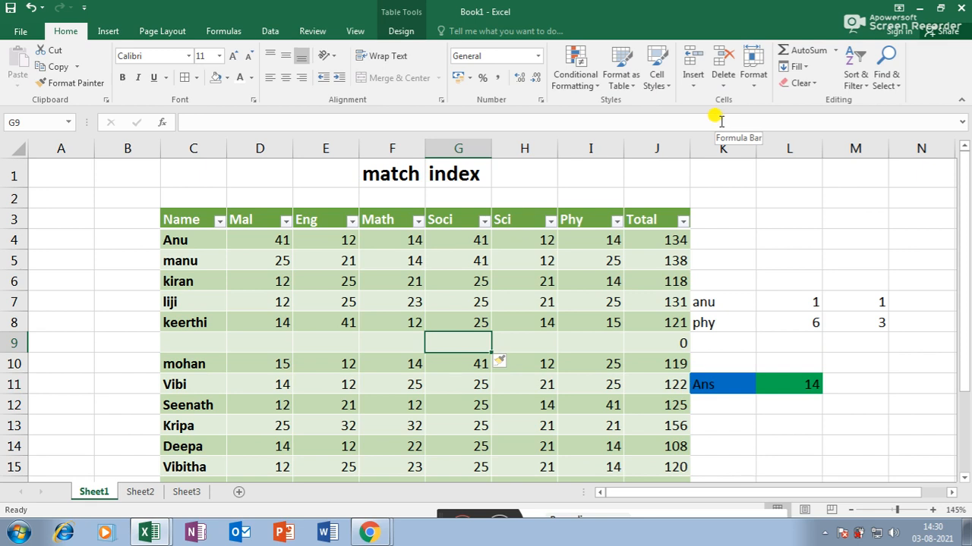
key(ctrl+z)
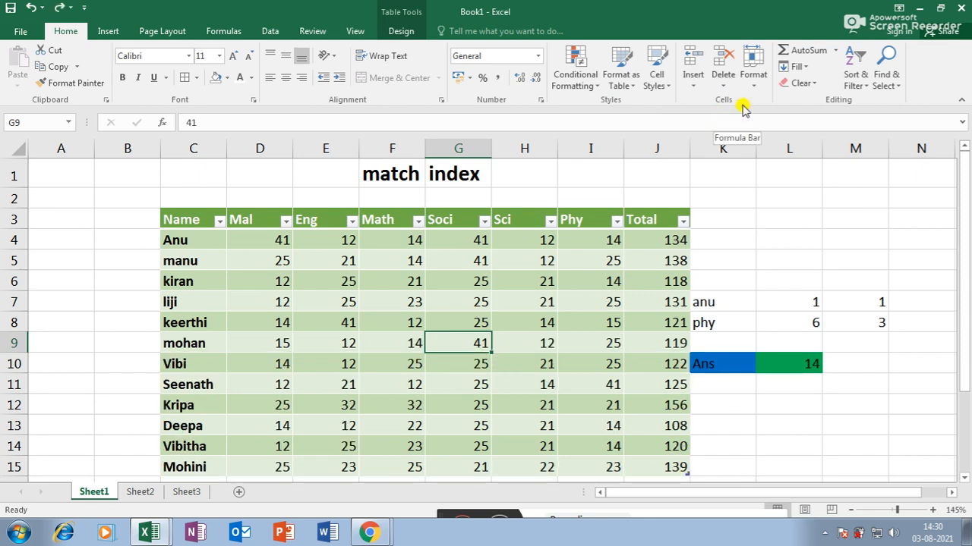
click(691, 78)
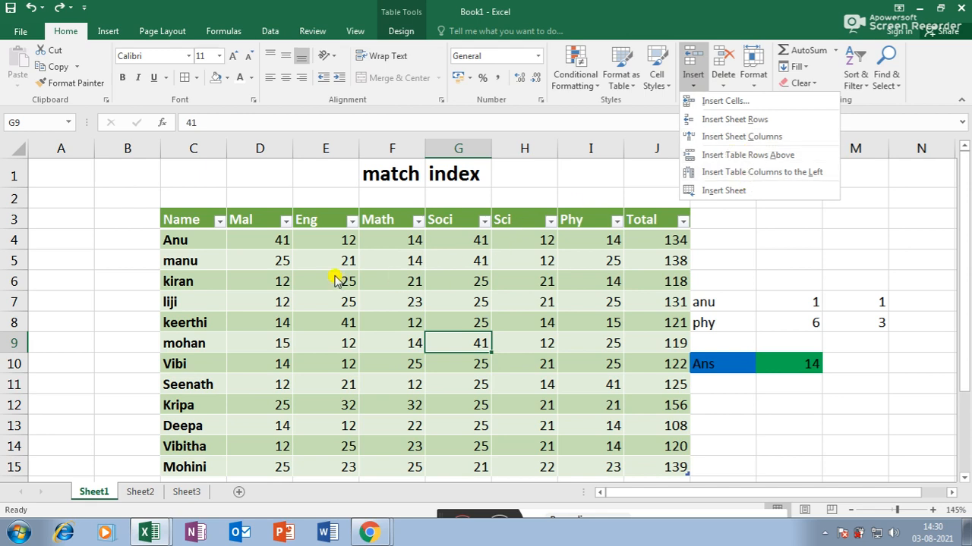
click(263, 267)
- Insert a new column before the Eng column at E4, then undo it
click(345, 260)
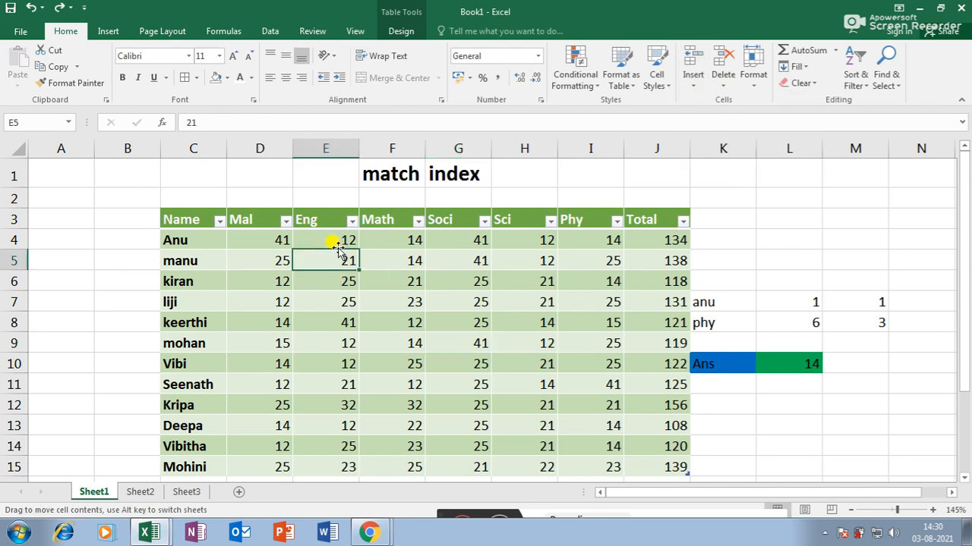
click(338, 242)
click(693, 75)
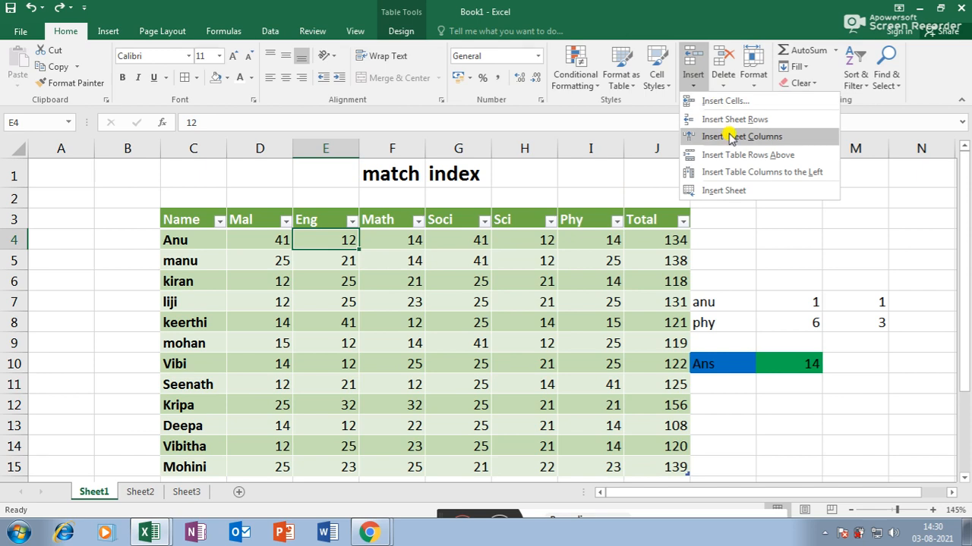
click(736, 137)
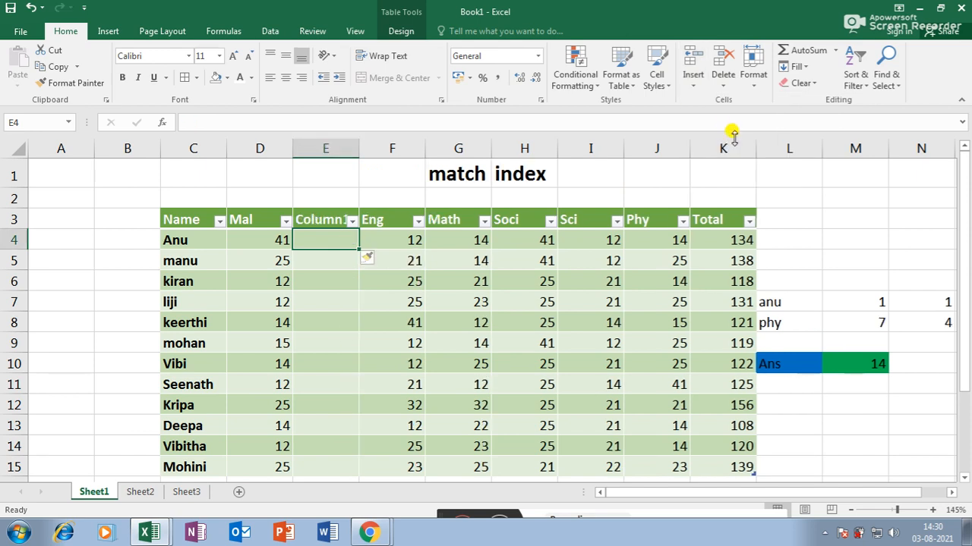
key(ctrl+z)
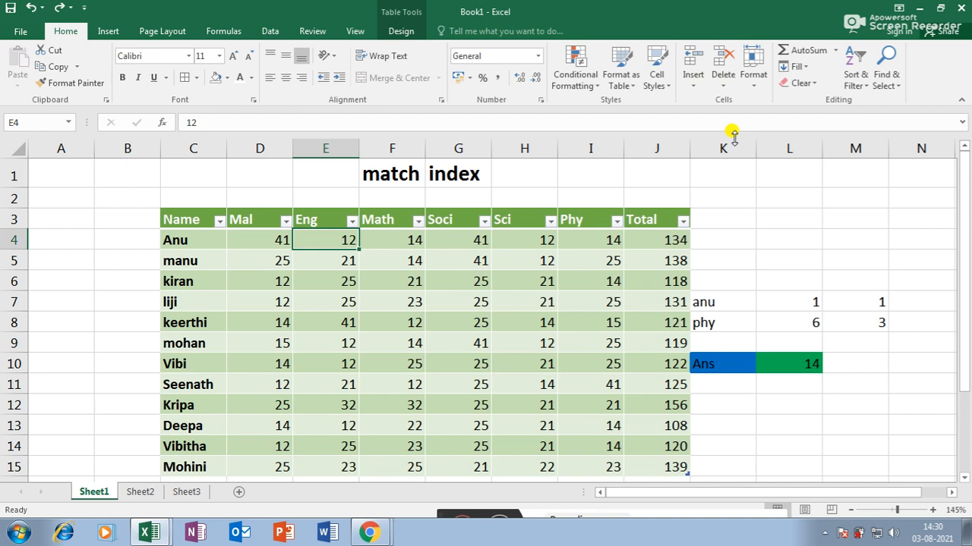
click(693, 76)
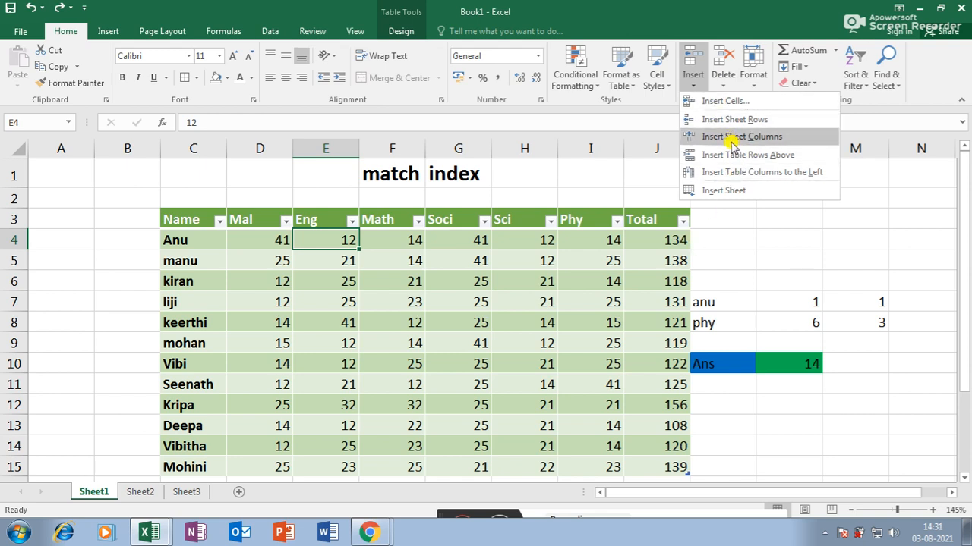
click(736, 82)
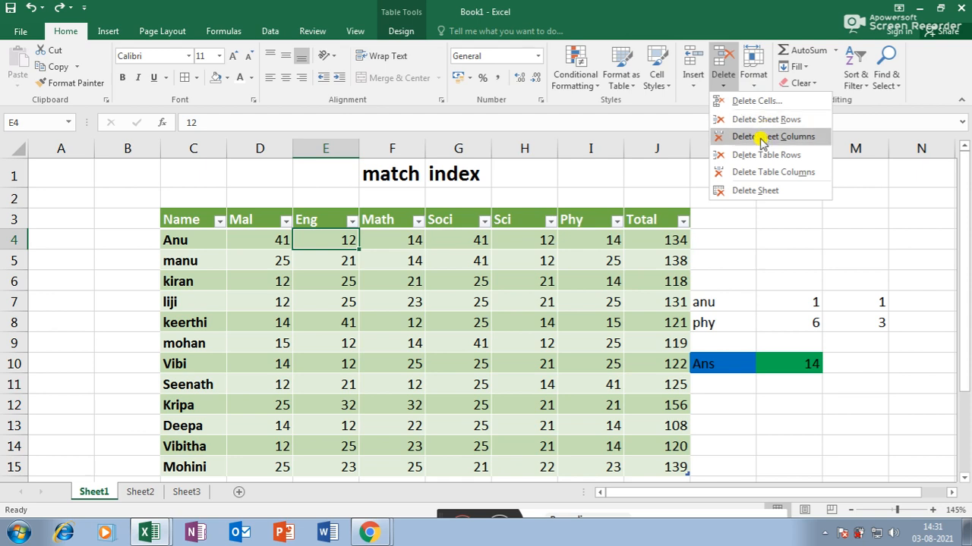
- Delete the Eng column from cell E6, then undo to restore it
click(334, 308)
click(326, 282)
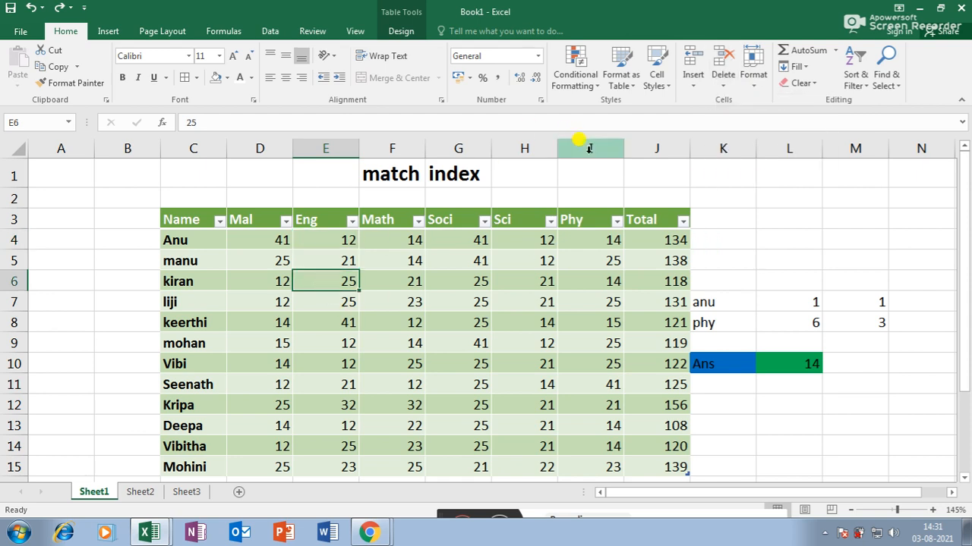
click(723, 83)
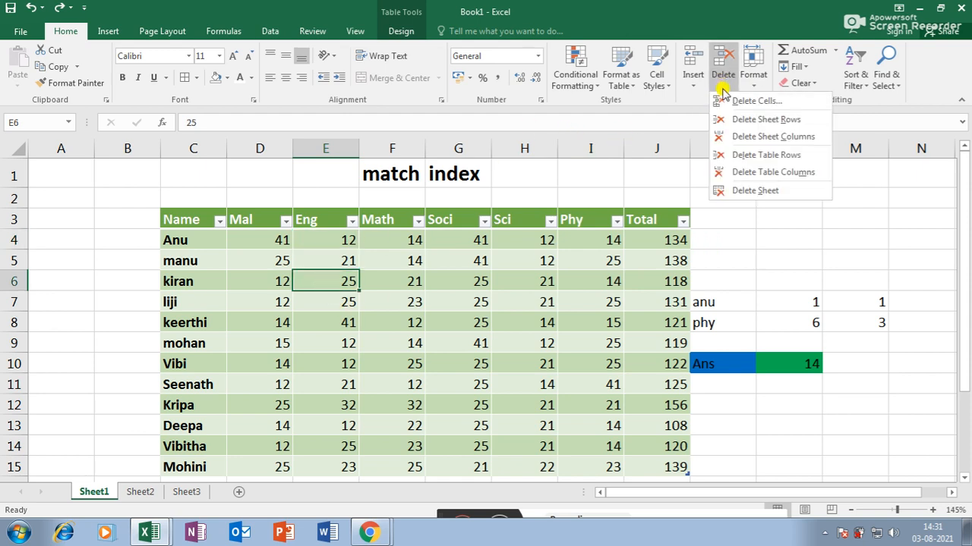
click(746, 138)
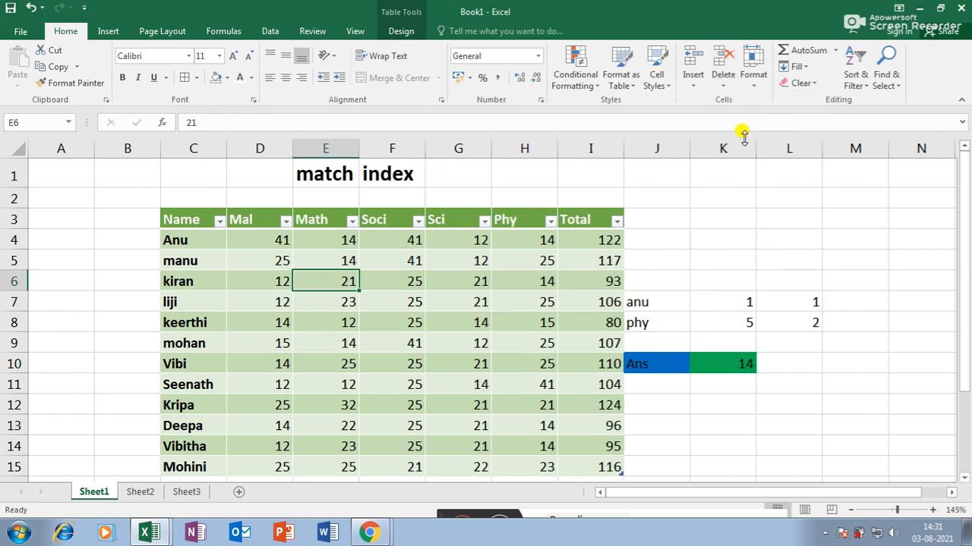
key(ctrl+z)
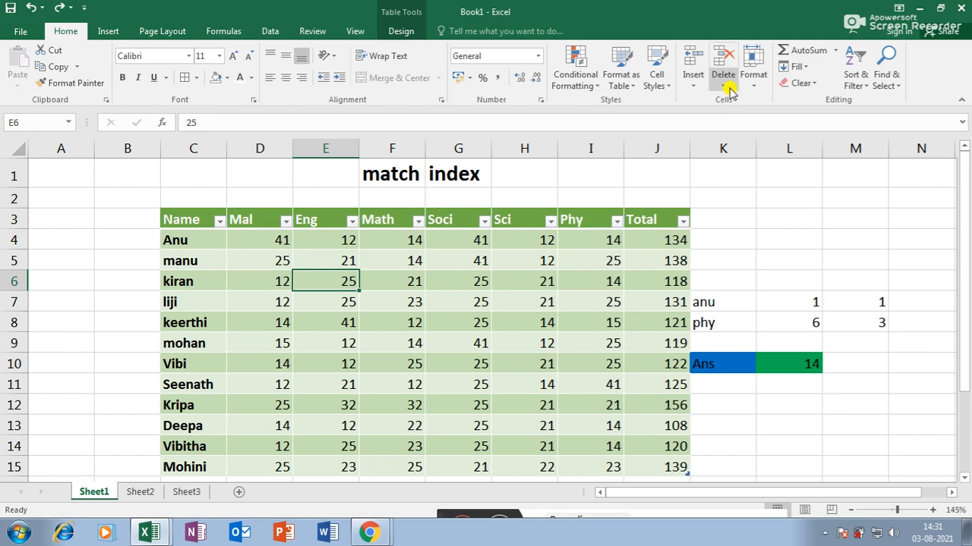
- Select the C3:J15 marks table, then cell F6, and bring up the Format cell-size options
click(728, 88)
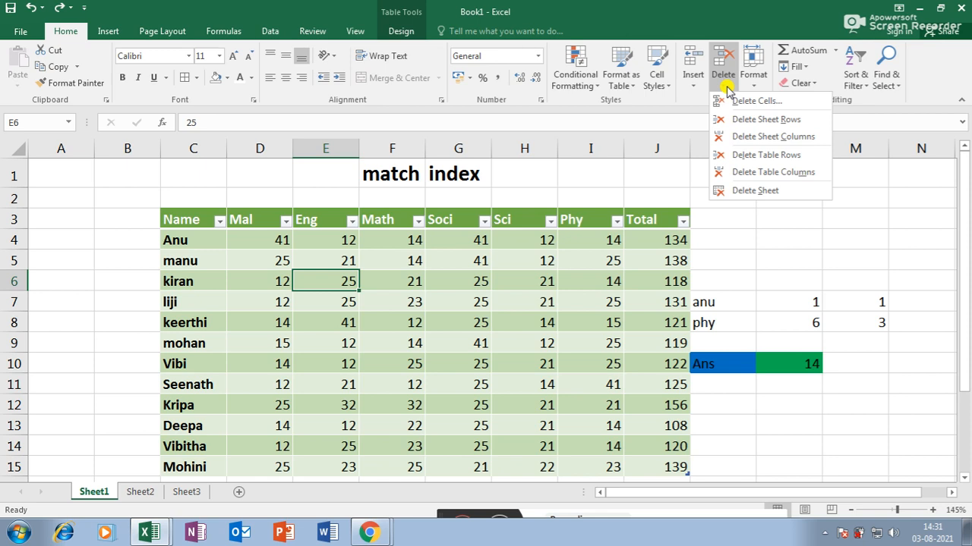
click(211, 217)
click(189, 218)
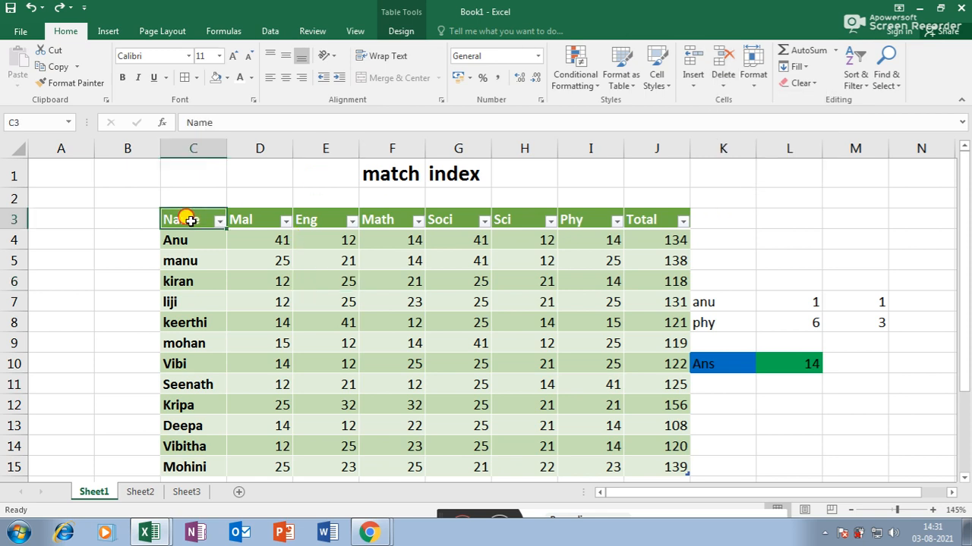
drag(189, 218, 651, 465)
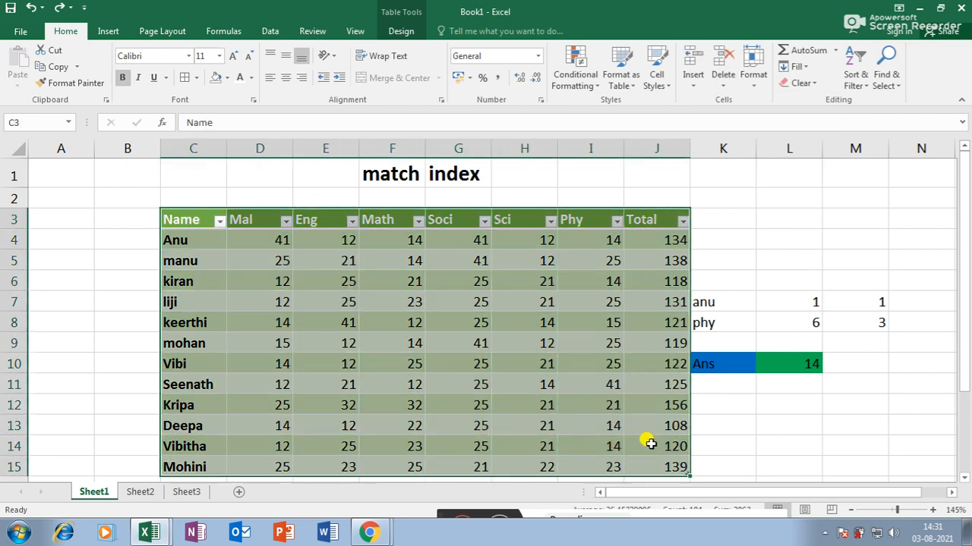
click(531, 325)
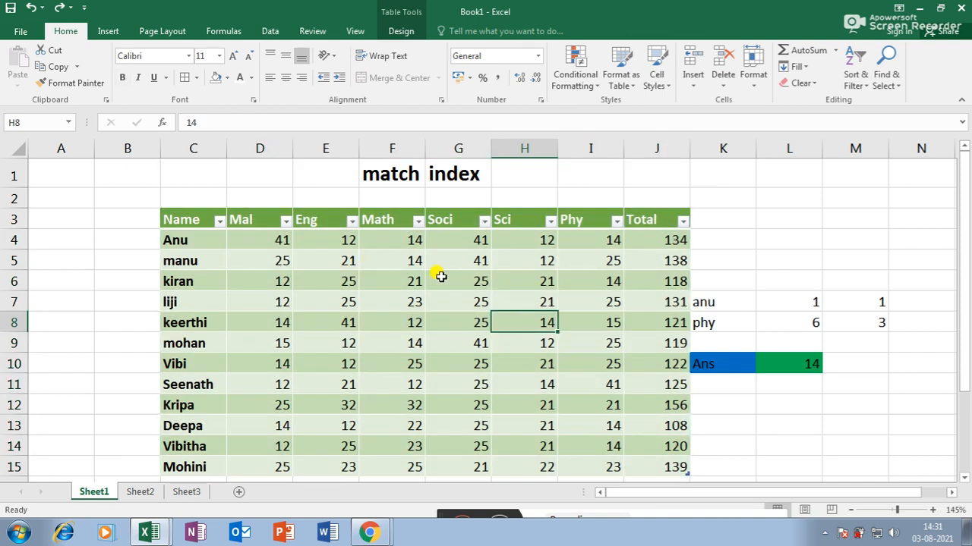
click(390, 283)
click(724, 79)
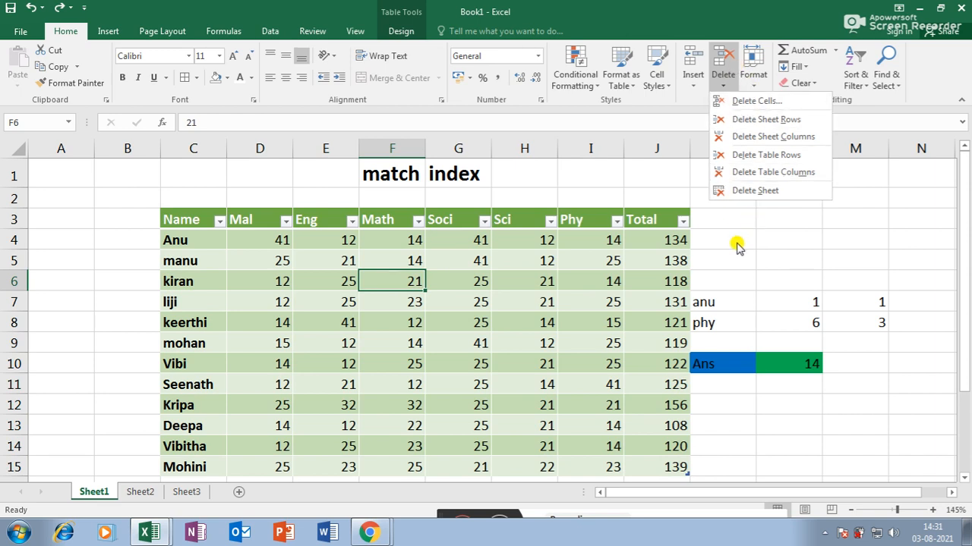
click(755, 85)
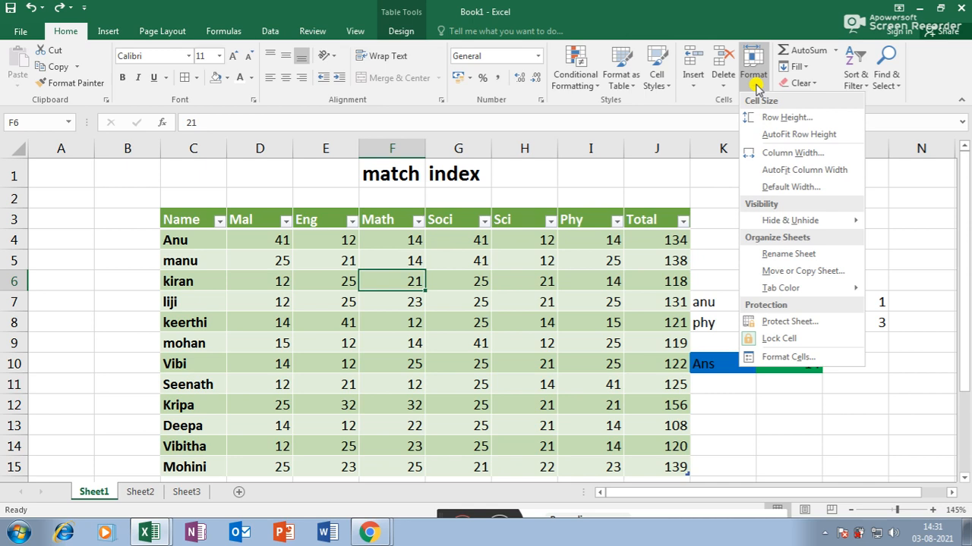
- Select the table body starting from Anu and set its row height to 35
click(721, 185)
drag(177, 234, 652, 465)
click(754, 79)
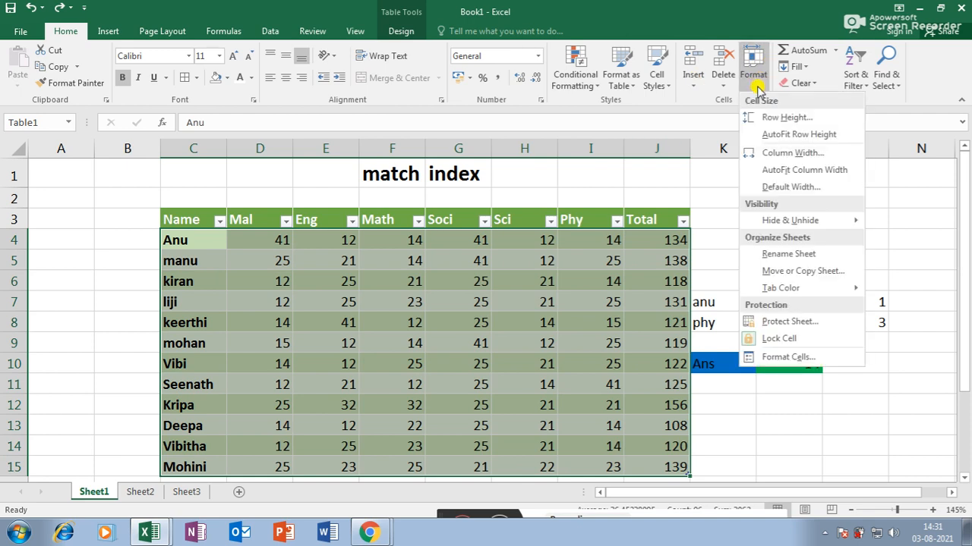
click(783, 118)
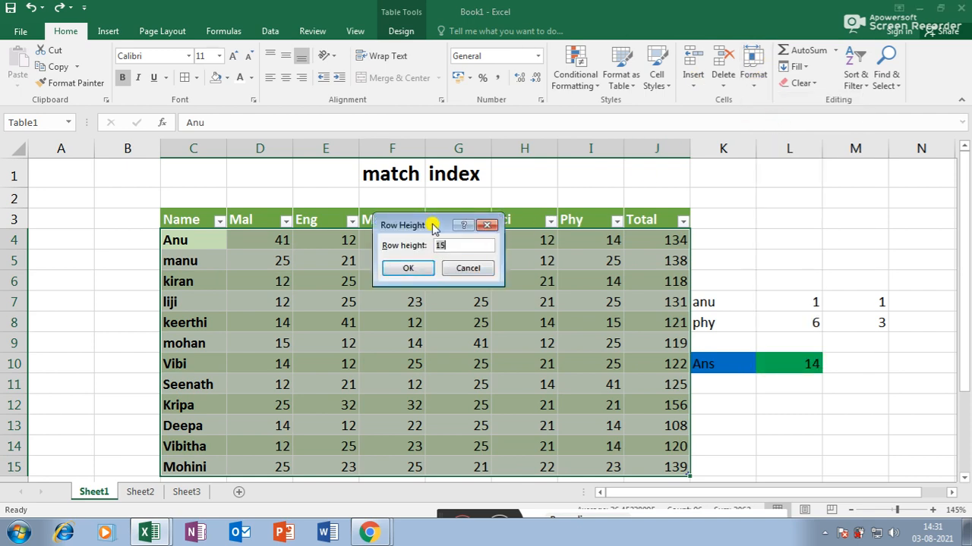
drag(433, 228, 488, 221)
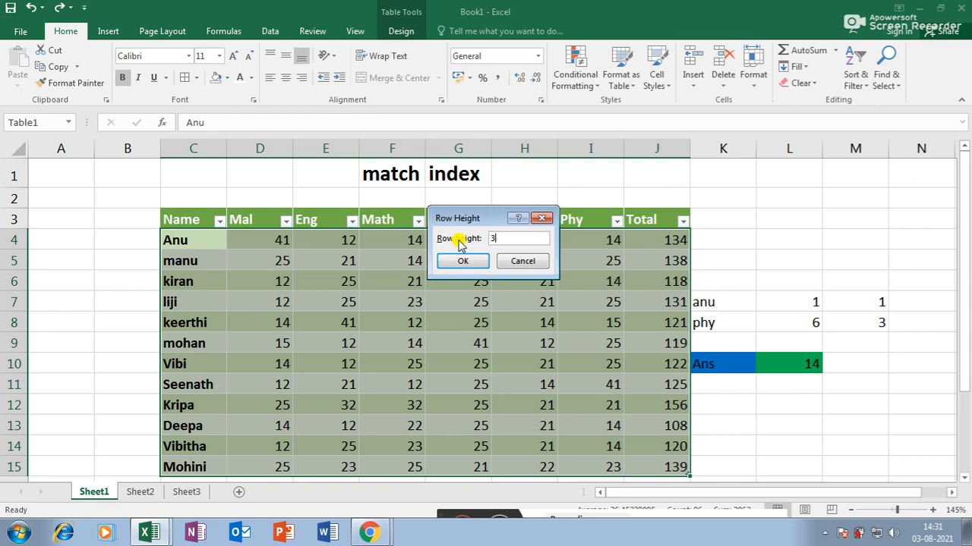
text(35)
key(Return)
scroll(481, 331, down, 3)
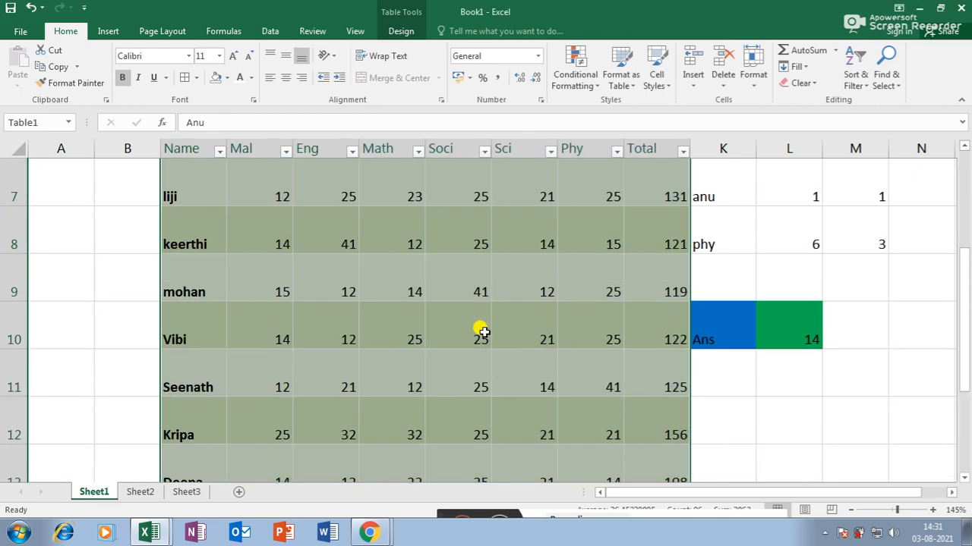
scroll(480, 331, up, 2)
scroll(481, 330, up, 1)
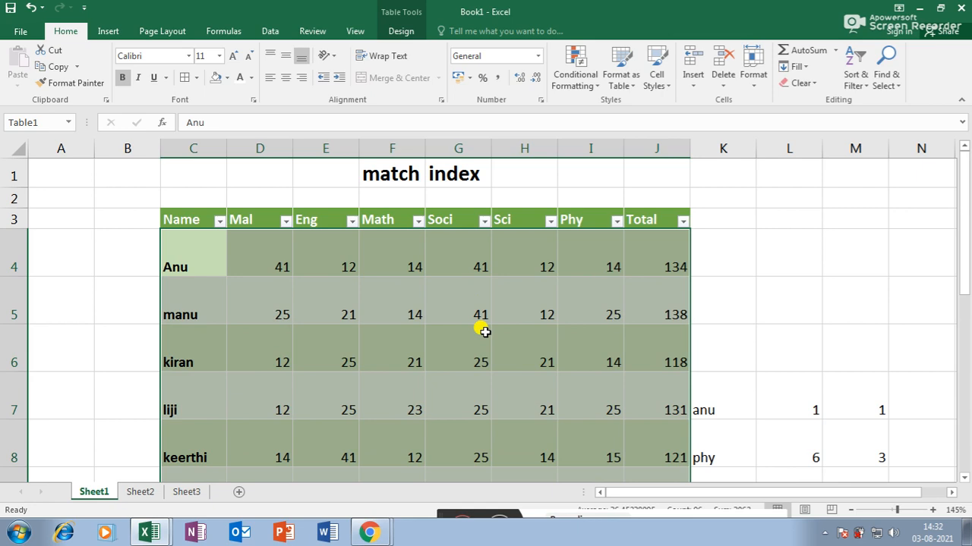
scroll(481, 331, down, 3)
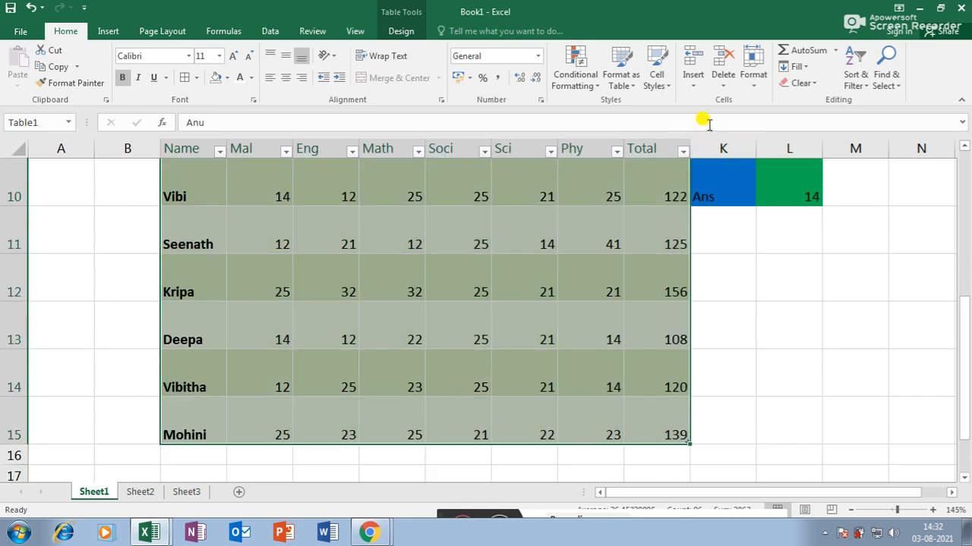
- Change the table's row height to 18, then to 25
click(753, 79)
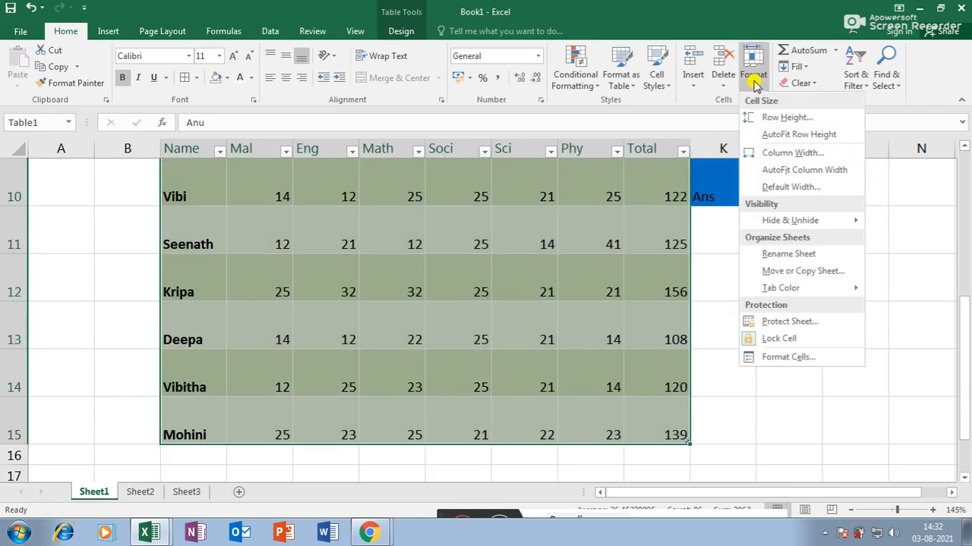
click(766, 119)
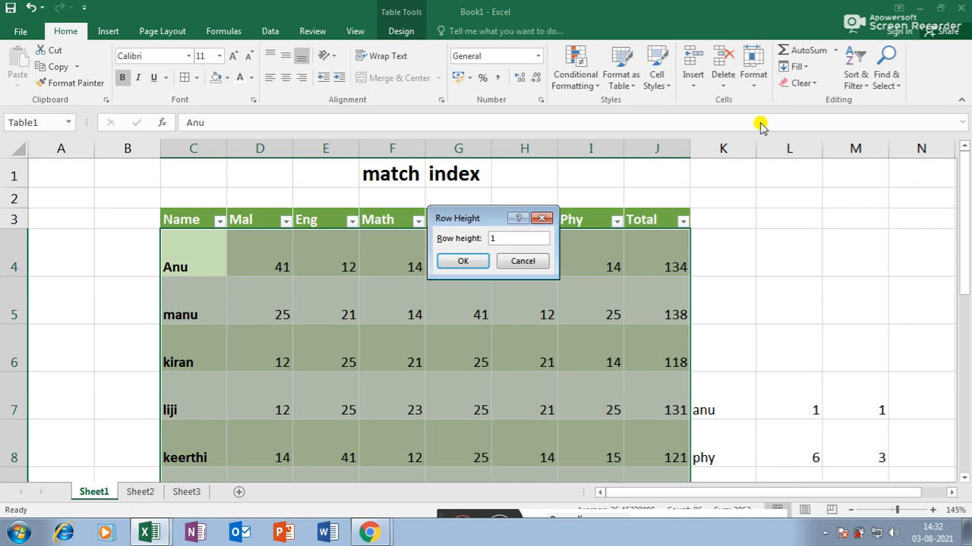
text(18)
key(Return)
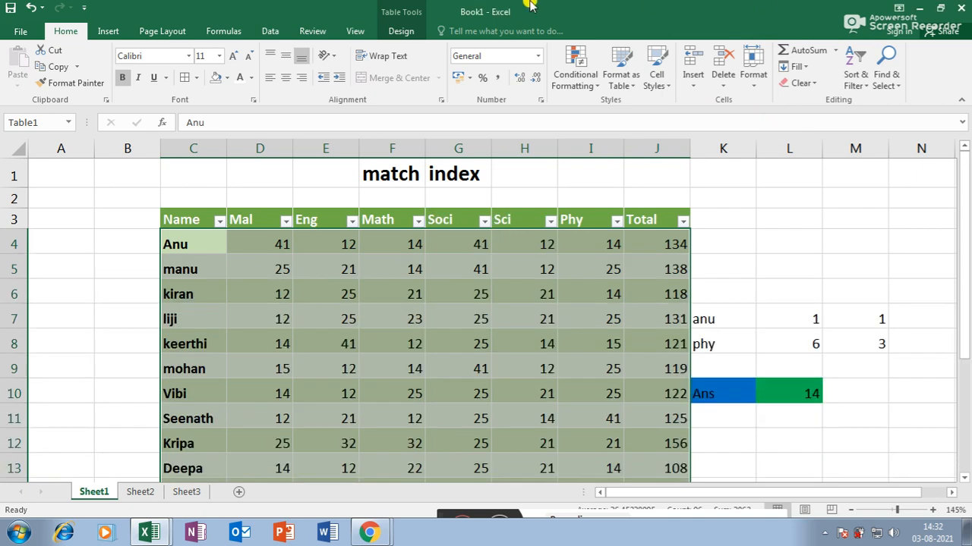
scroll(440, 359, down, 3)
scroll(438, 357, up, 3)
click(752, 76)
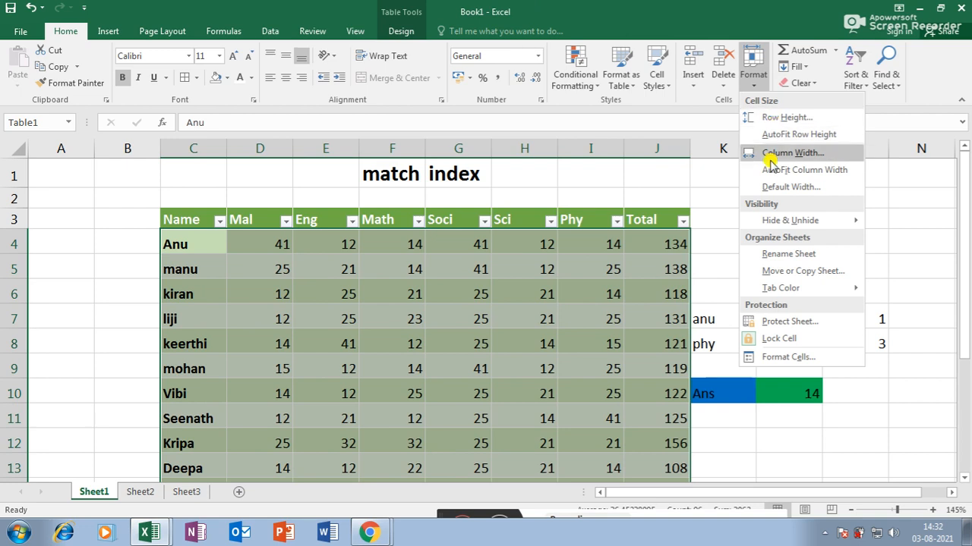
click(784, 117)
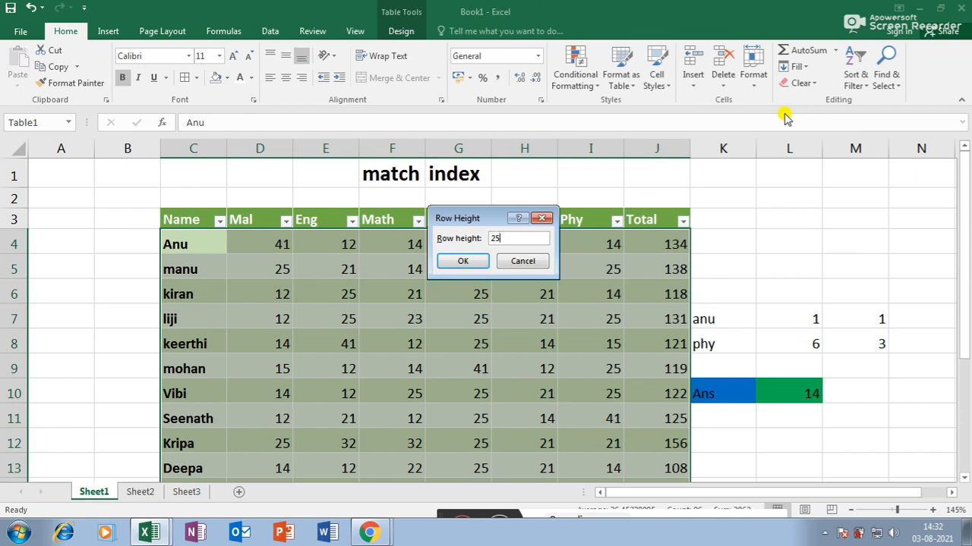
key(Return)
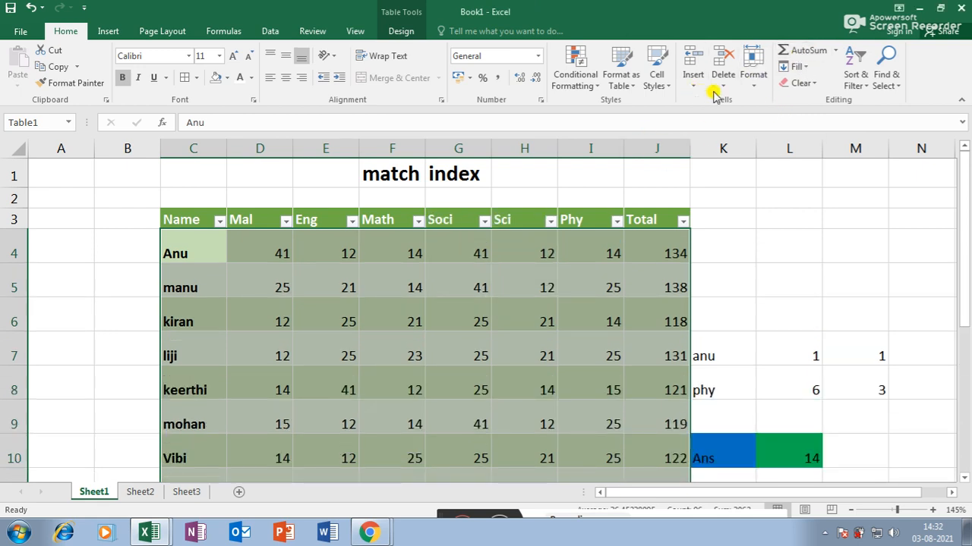
- AutoFit the table rows back to their contents
click(753, 83)
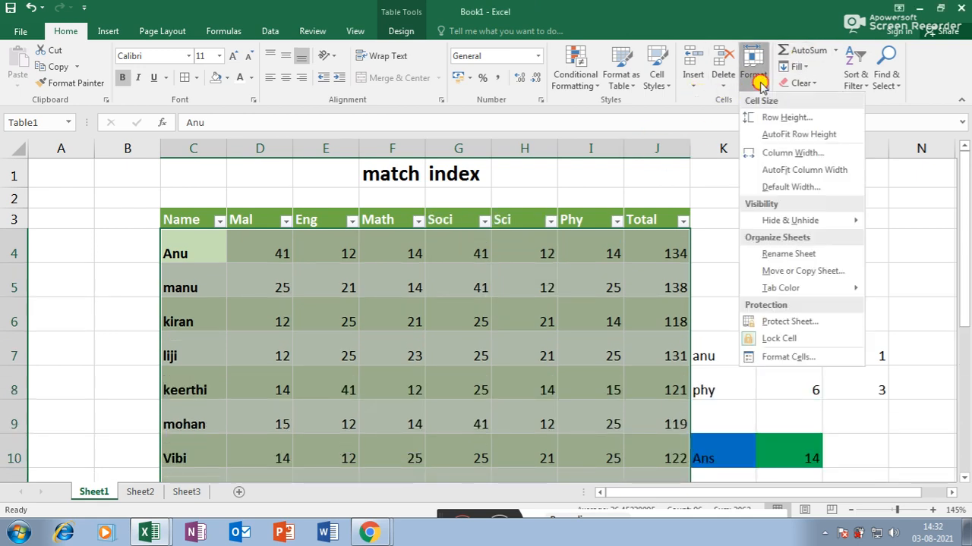
click(793, 134)
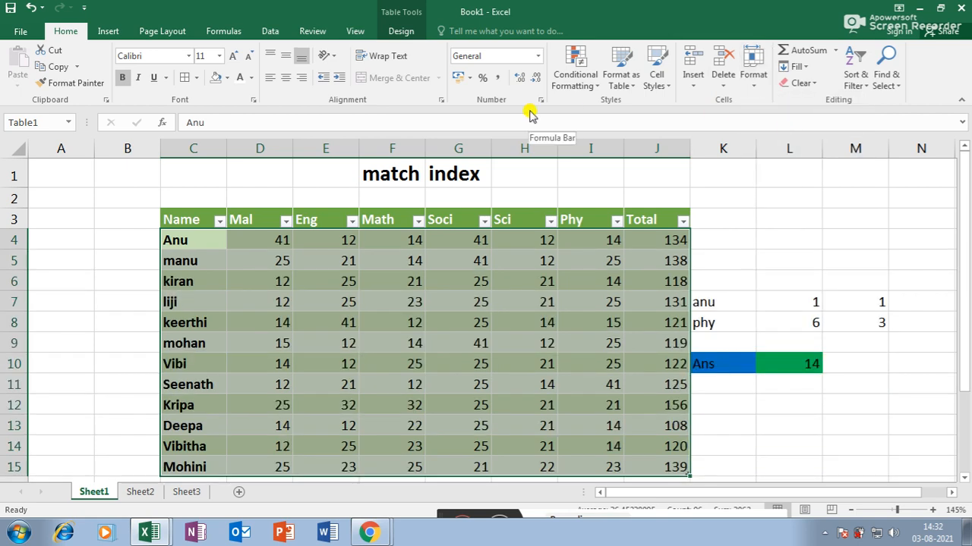
click(752, 72)
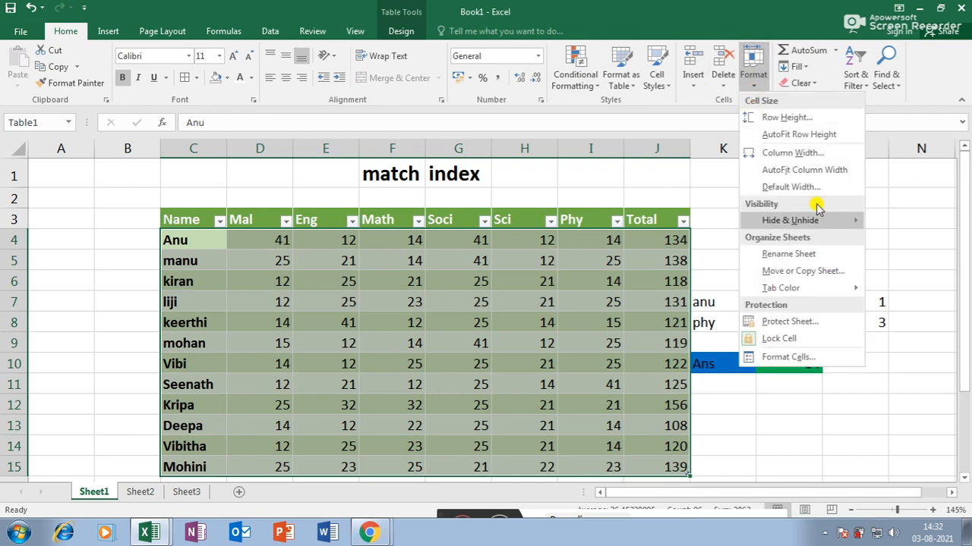
- Set the table columns' width to 15, then narrow them to 8.5
click(809, 153)
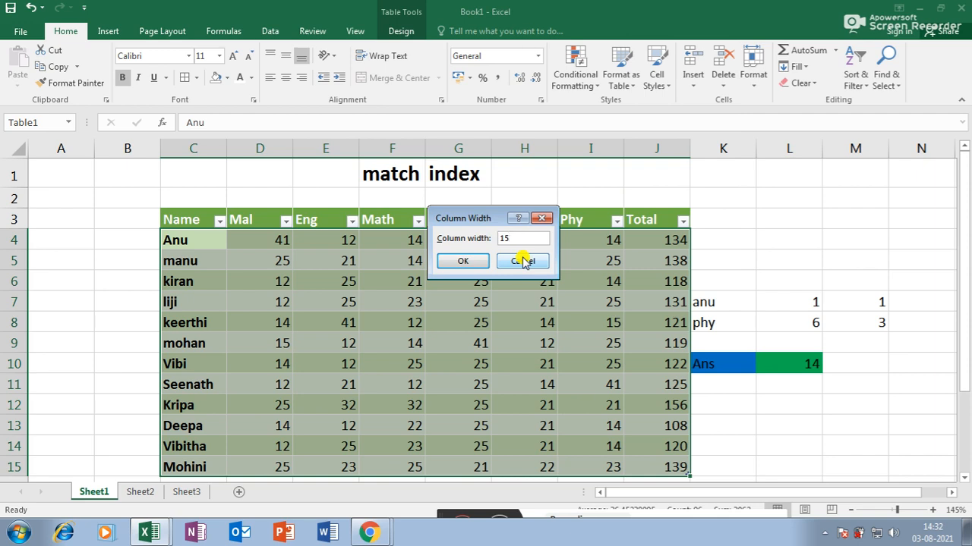
key(Return)
drag(658, 494, 702, 488)
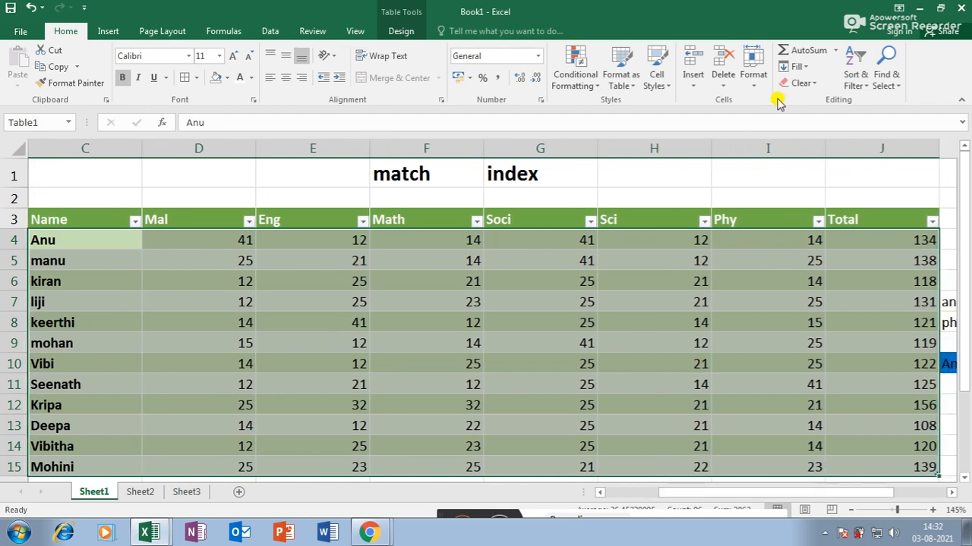
click(754, 85)
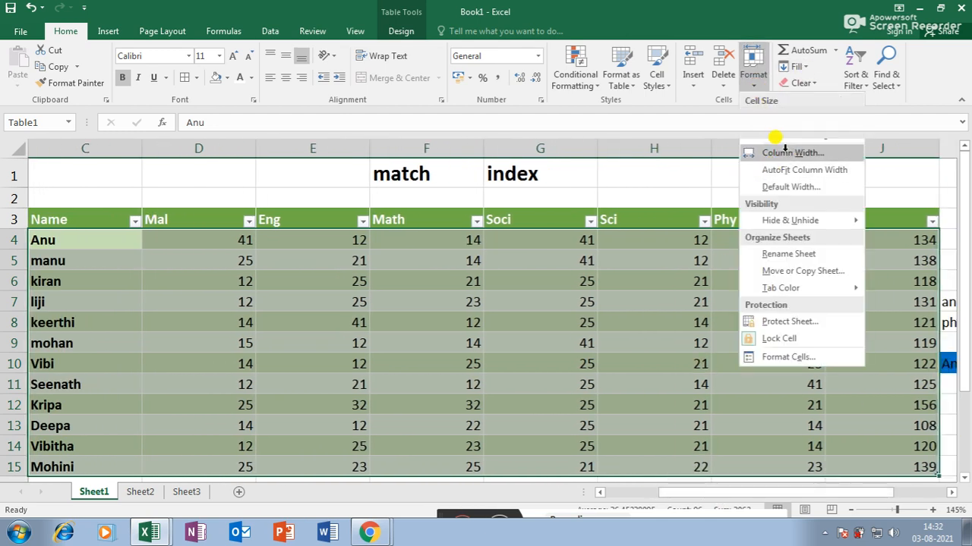
click(780, 153)
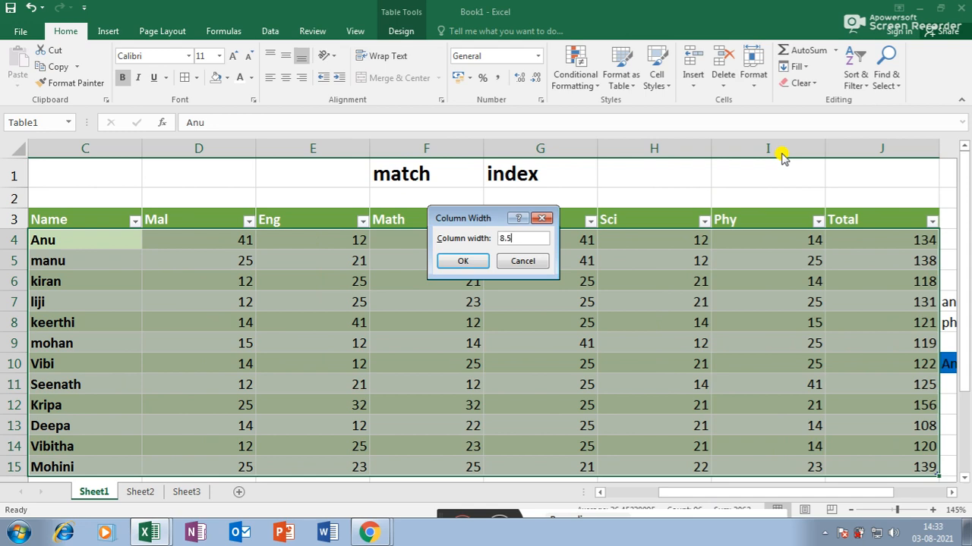
text(8.5)
key(Return)
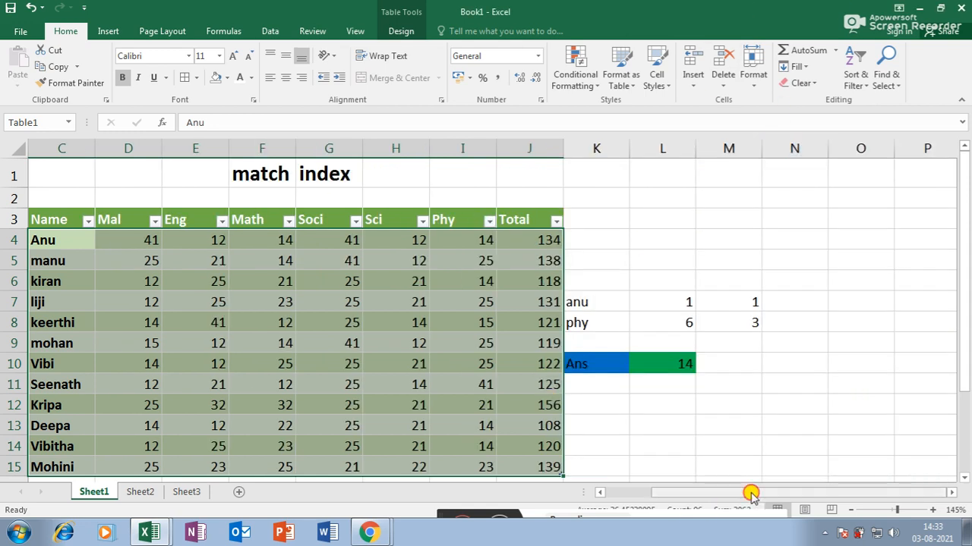
drag(752, 495, 729, 493)
scroll(558, 339, down, 1)
scroll(558, 339, up, 1)
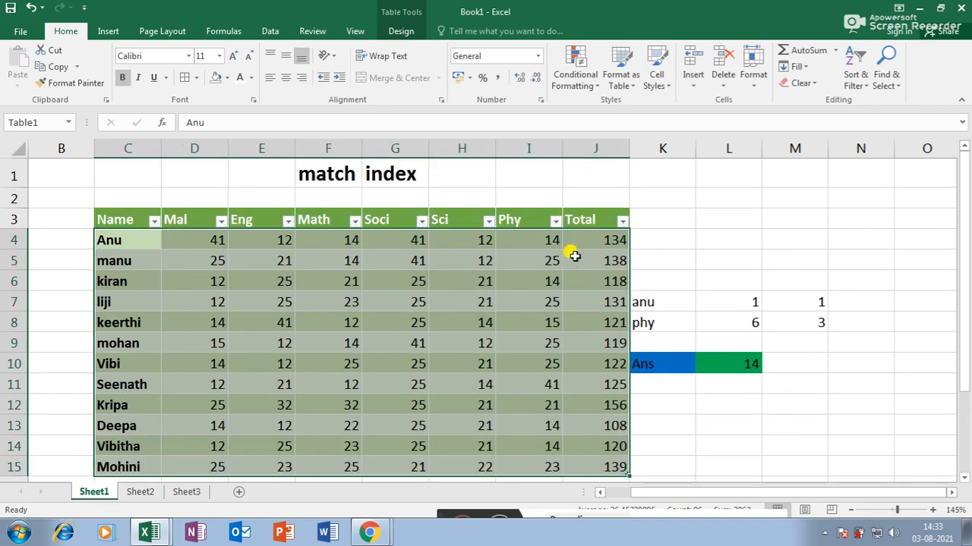
scroll(326, 331, down, 1)
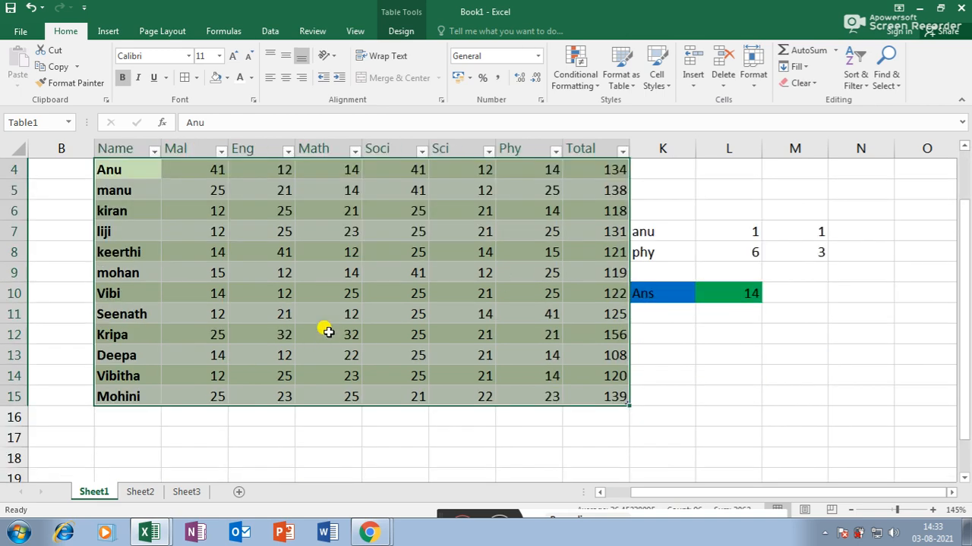
scroll(326, 331, up, 1)
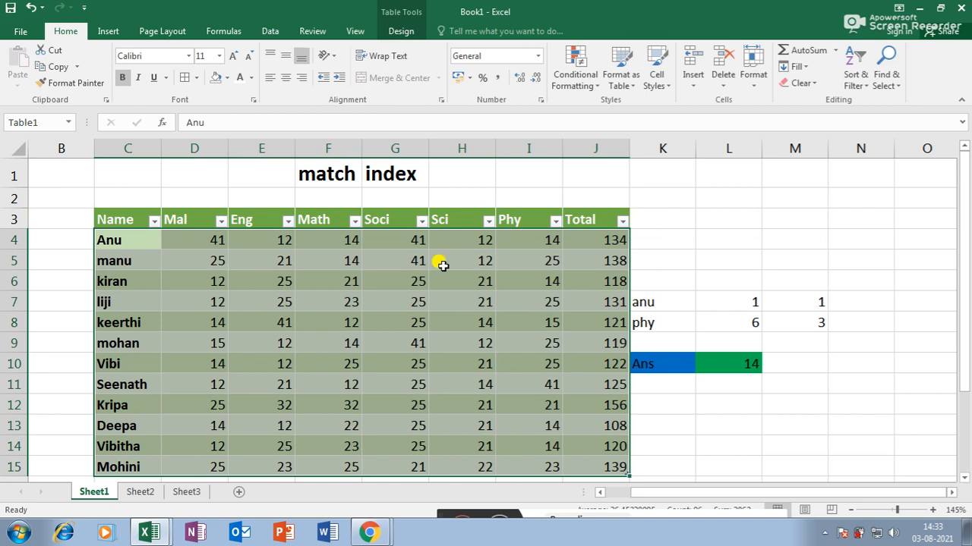
- Select columns C through J and resize them together by dragging a column border
key(ctrl+q)
key(Escape)
drag(129, 149, 623, 144)
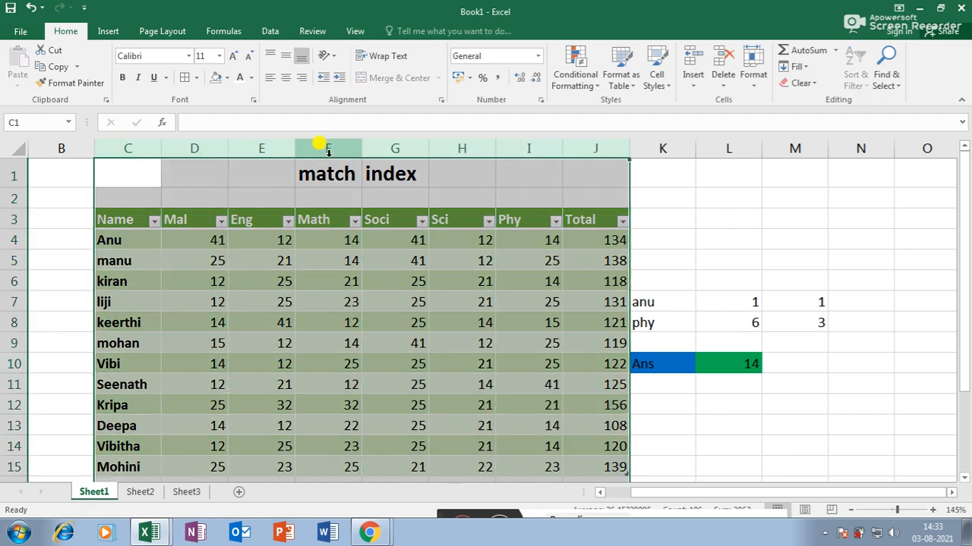
drag(228, 149, 252, 149)
click(245, 148)
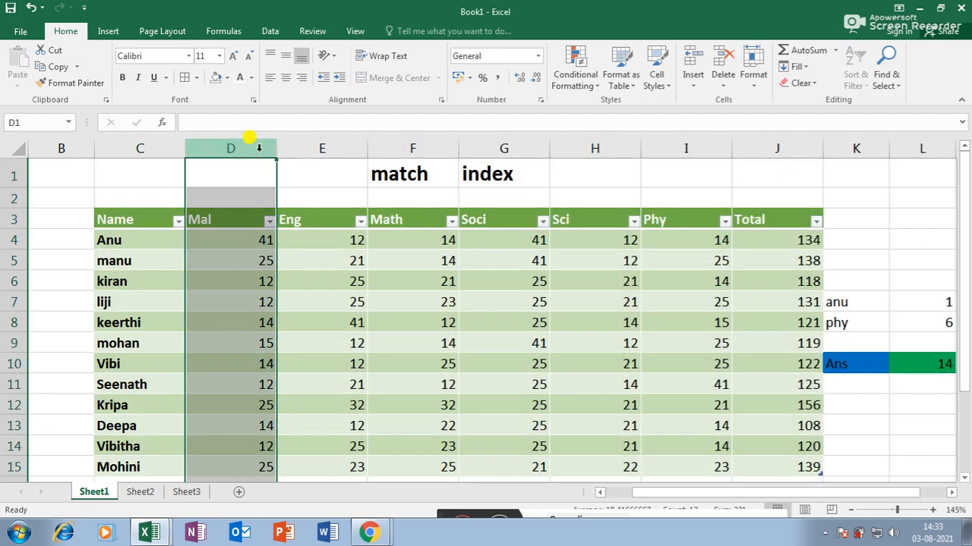
drag(139, 145, 782, 144)
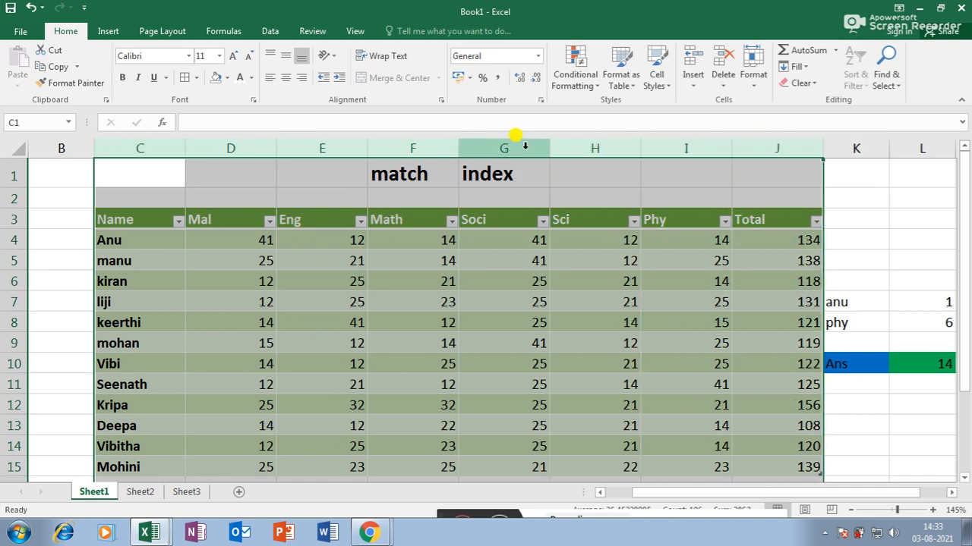
drag(469, 144, 408, 149)
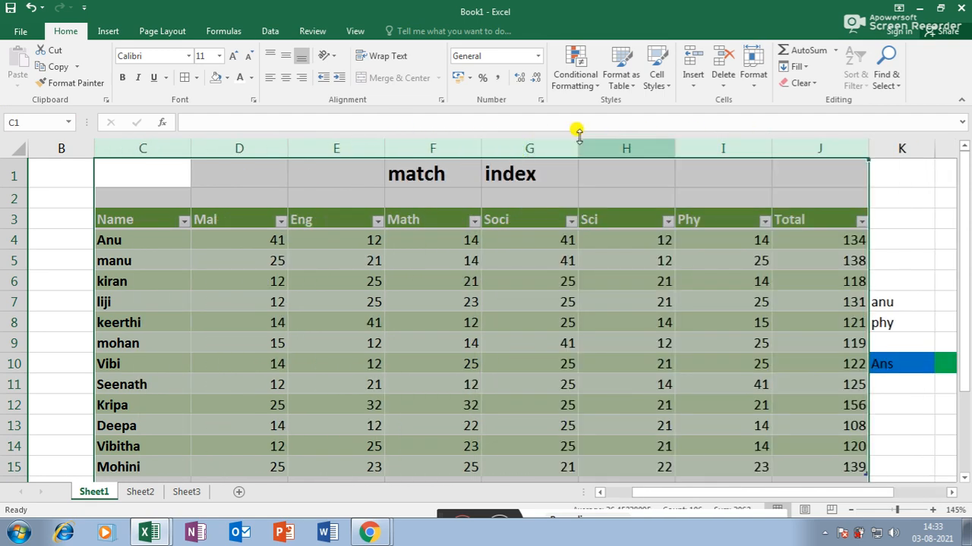
drag(485, 144, 359, 145)
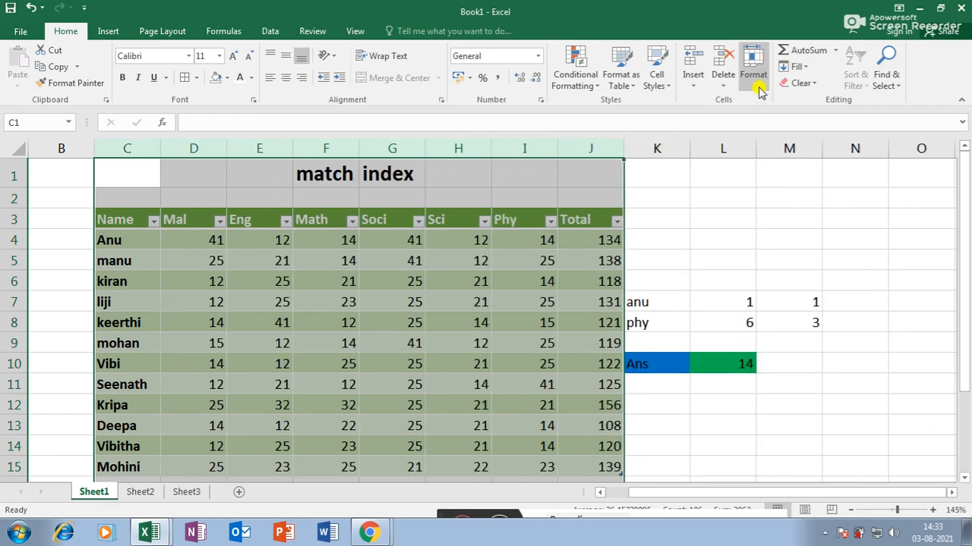
- Reselect columns C through J, leaving them about 10.14 (76 pixels) wide
click(753, 76)
click(537, 312)
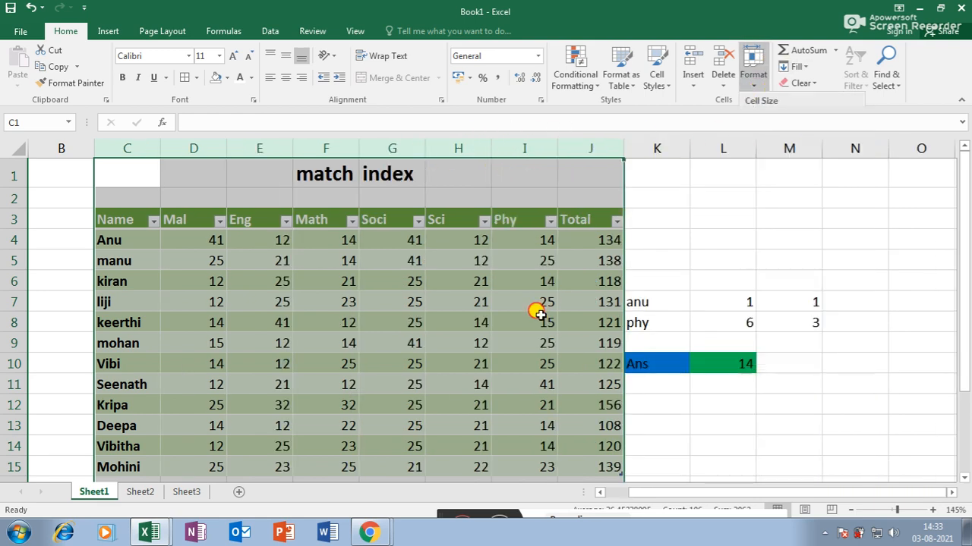
click(539, 305)
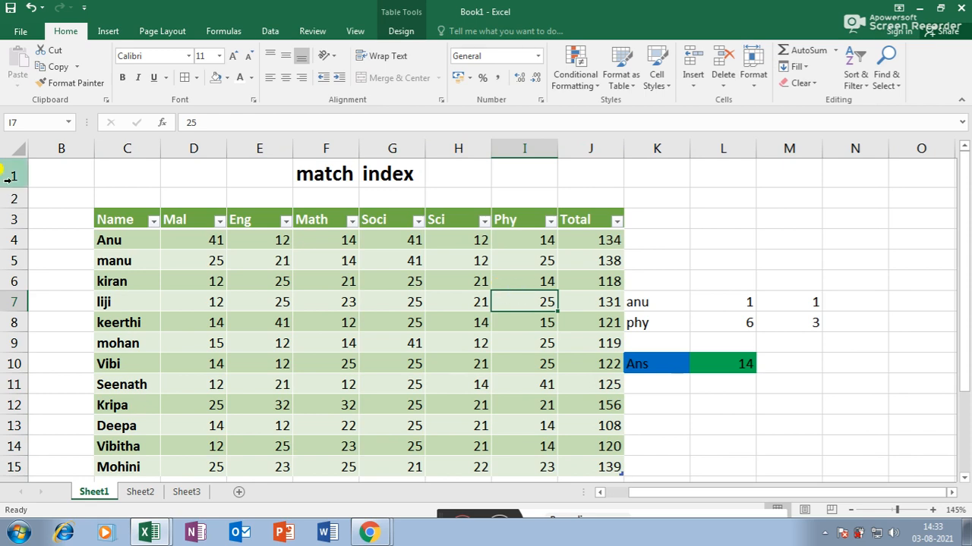
click(380, 341)
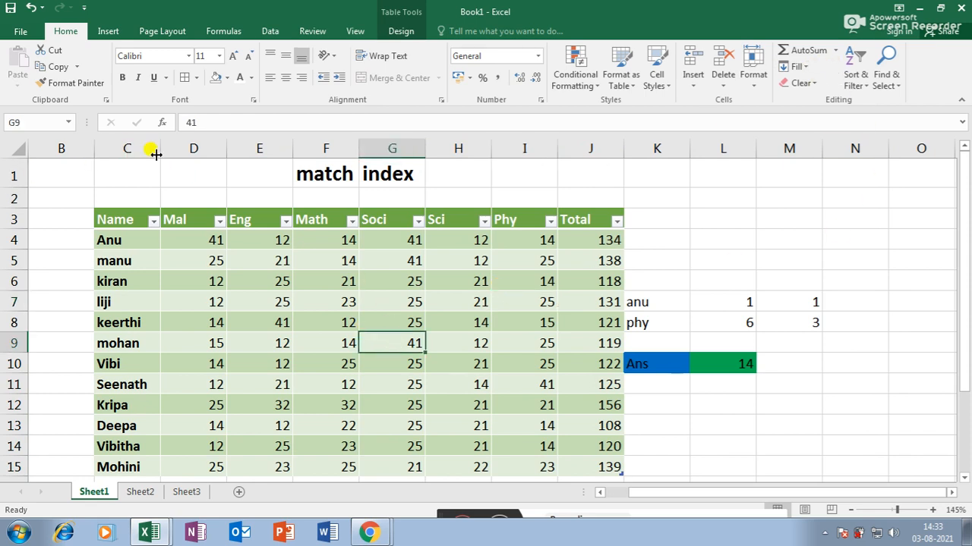
drag(123, 148, 584, 148)
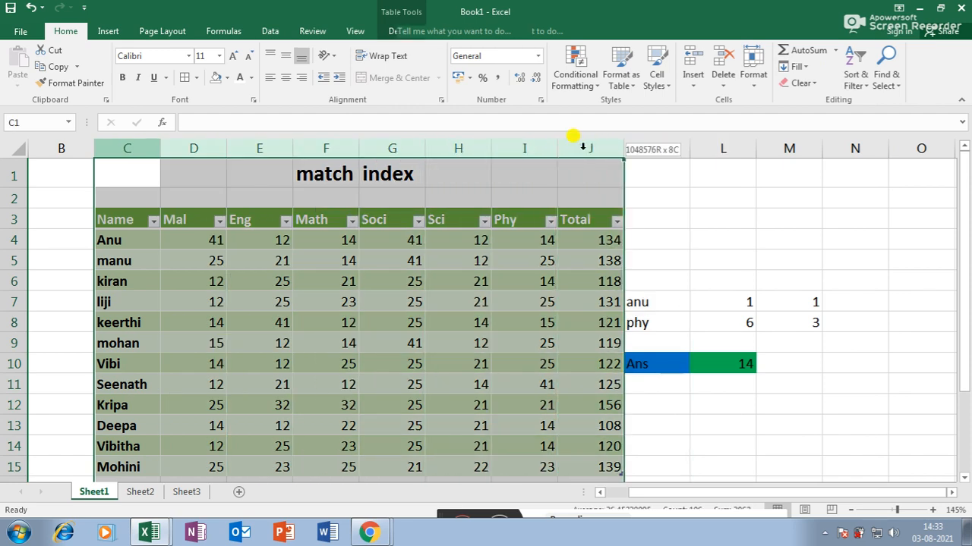
drag(490, 148, 501, 154)
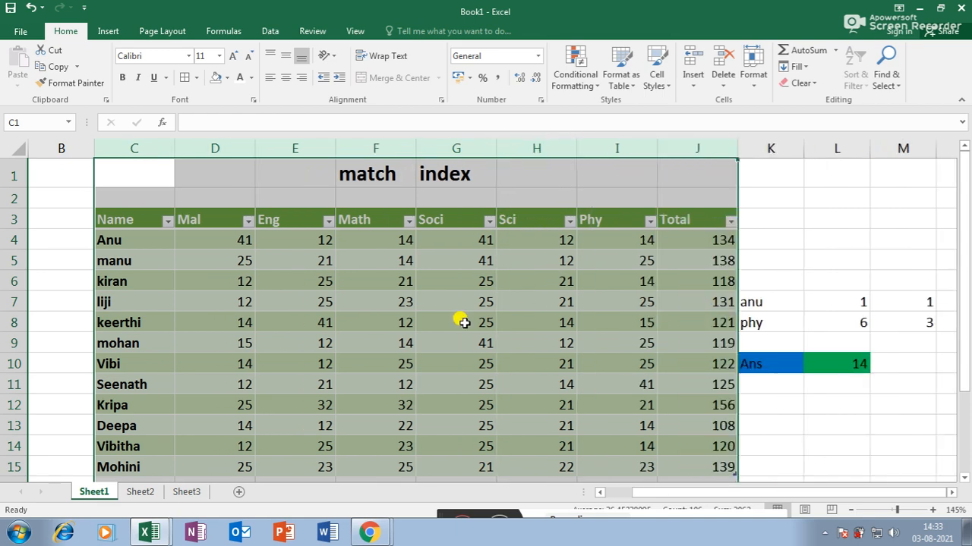
scroll(343, 325, down, 4)
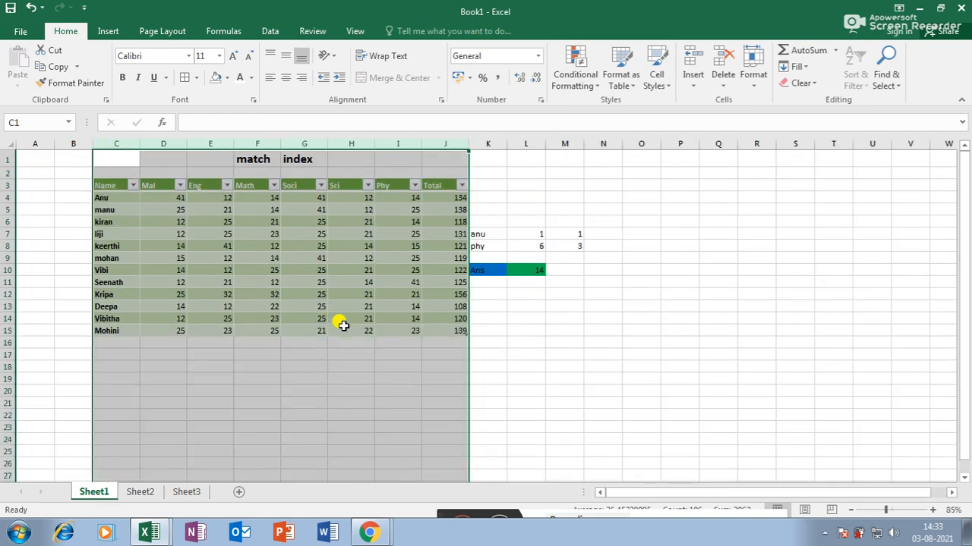
- Select rows 3–15 and drag a row border down to make them much taller
click(149, 305)
drag(6, 185, 4, 336)
drag(5, 228, 116, 270)
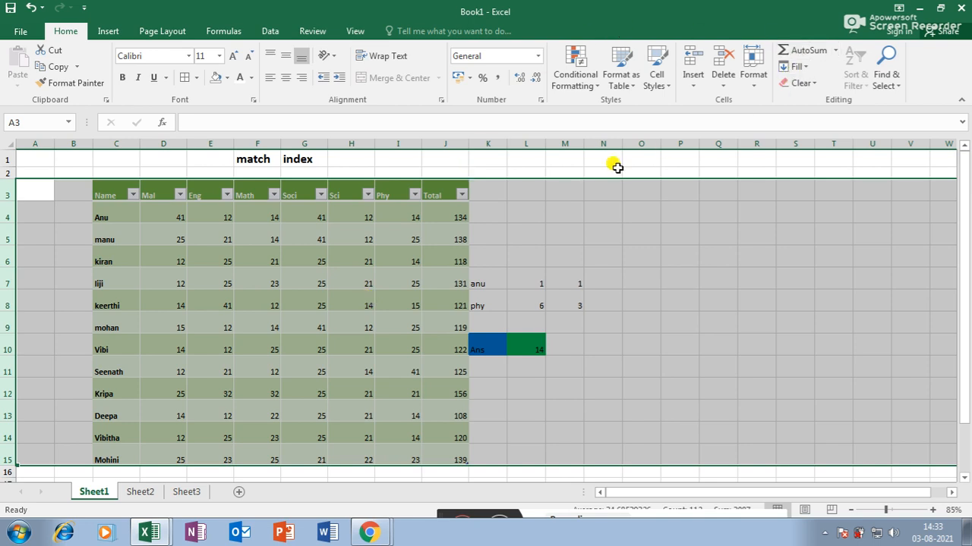
click(751, 85)
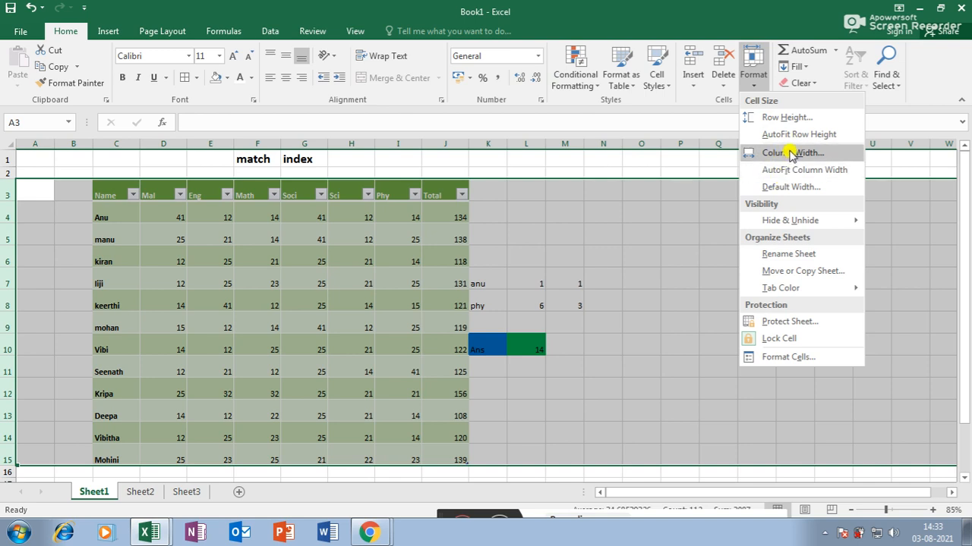
mouse_move(780, 226)
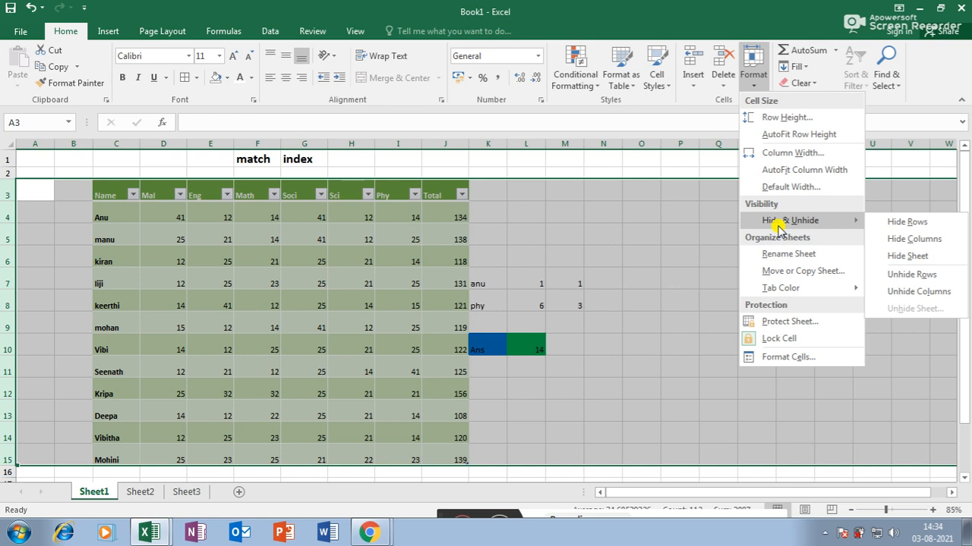
click(422, 278)
scroll(425, 285, down, 2)
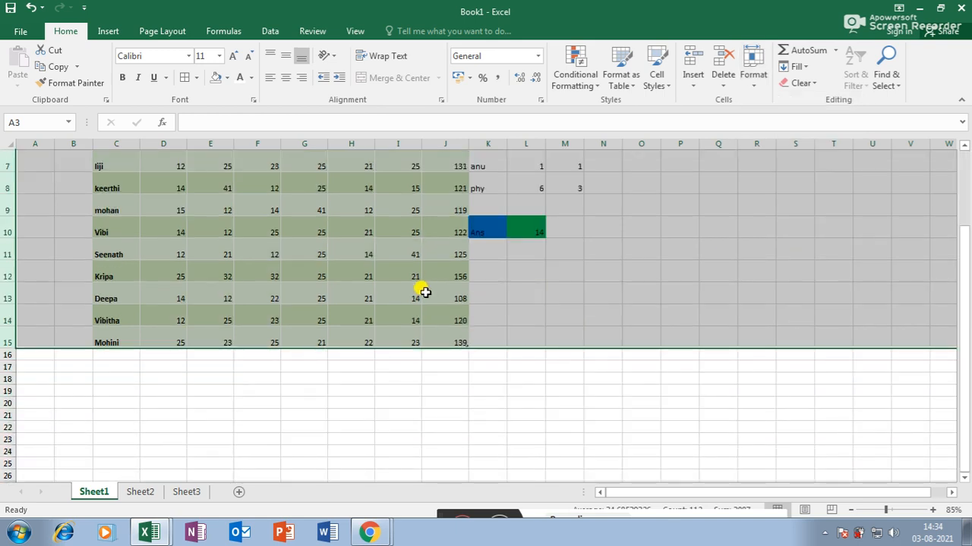
click(403, 298)
scroll(133, 245, up, 2)
click(113, 218)
click(114, 239)
click(114, 256)
click(116, 280)
click(115, 307)
drag(117, 328, 441, 460)
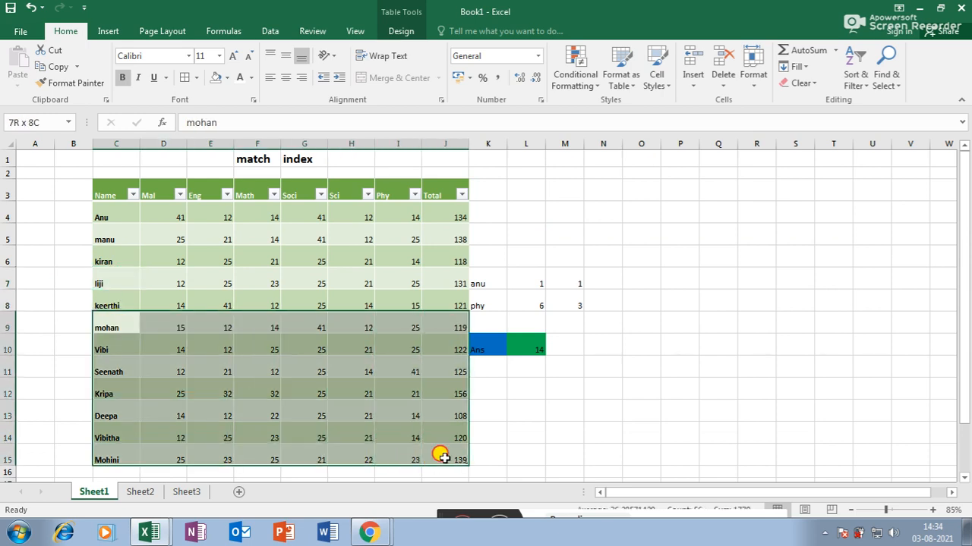
click(763, 89)
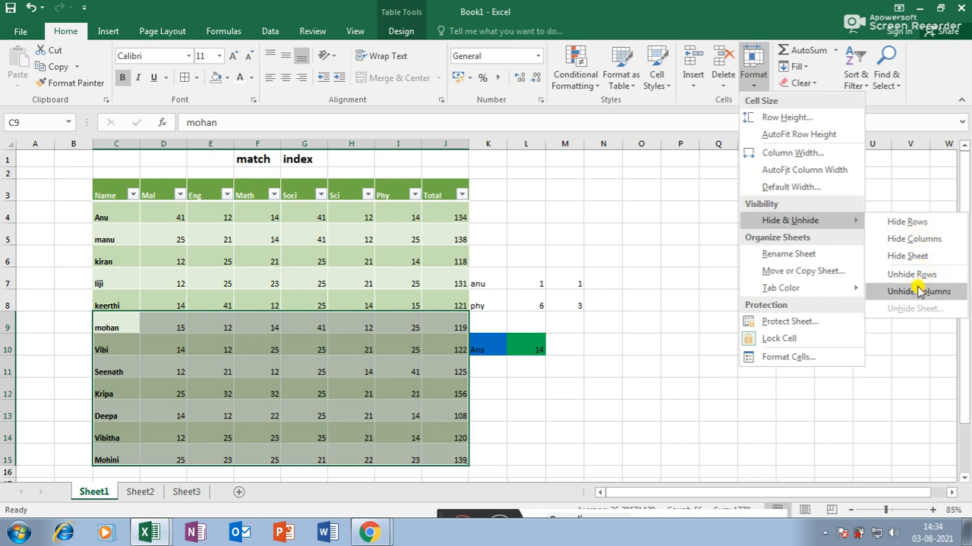
click(907, 223)
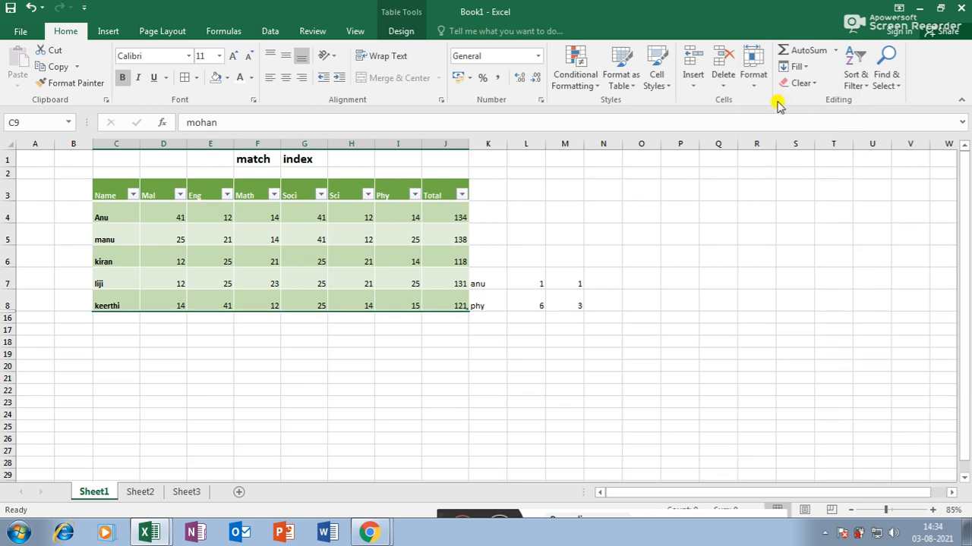
click(752, 67)
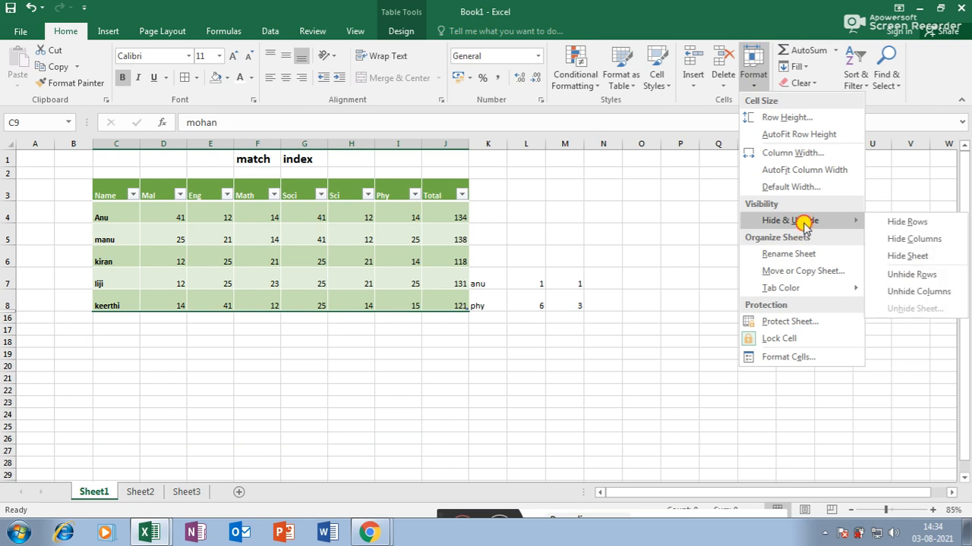
click(935, 279)
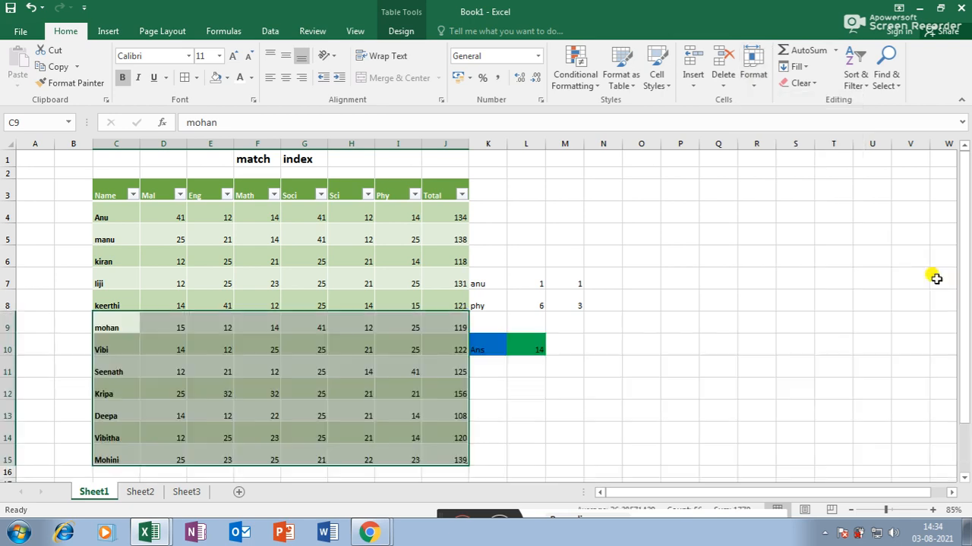
click(767, 80)
mouse_move(814, 224)
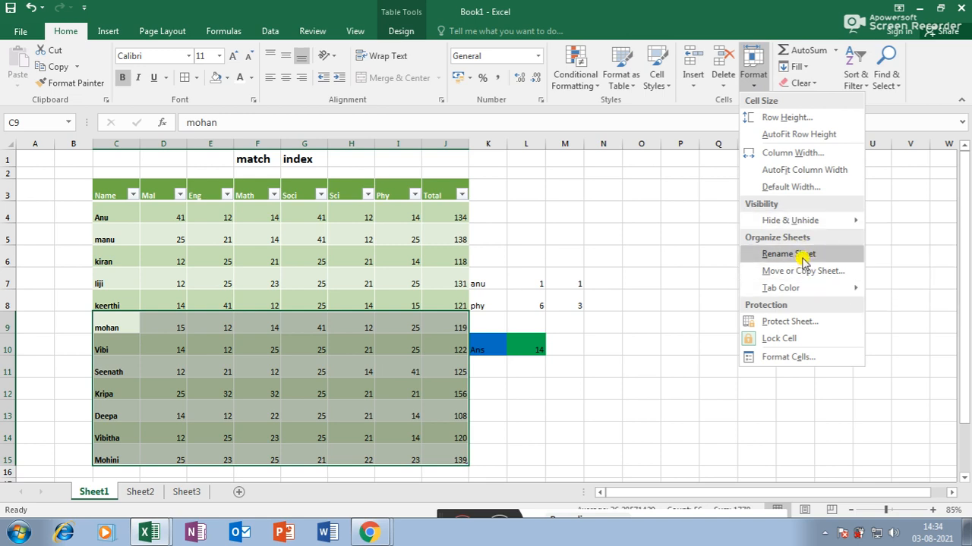
- Rename Sheet1 to 'gtec' and Sheet2 to 'wintech' from their tabs
click(599, 444)
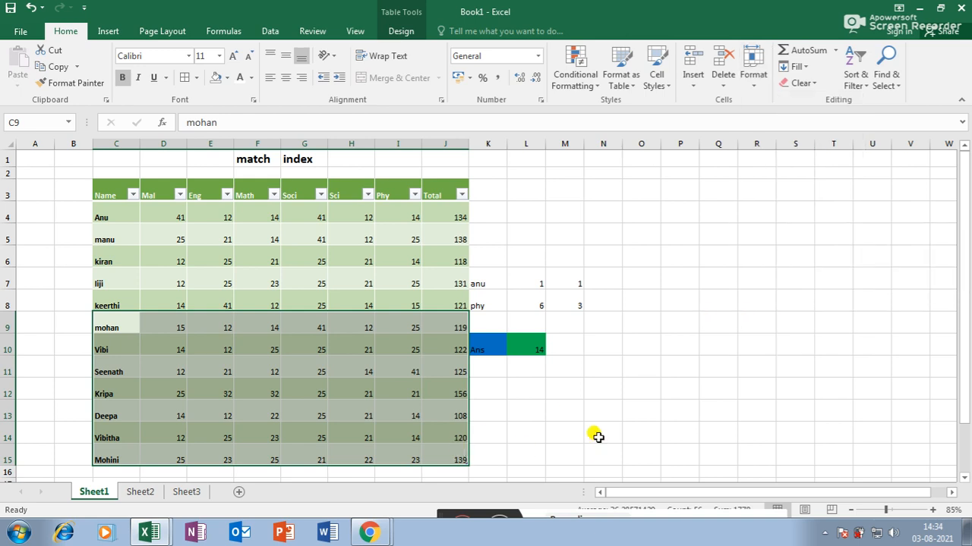
click(603, 431)
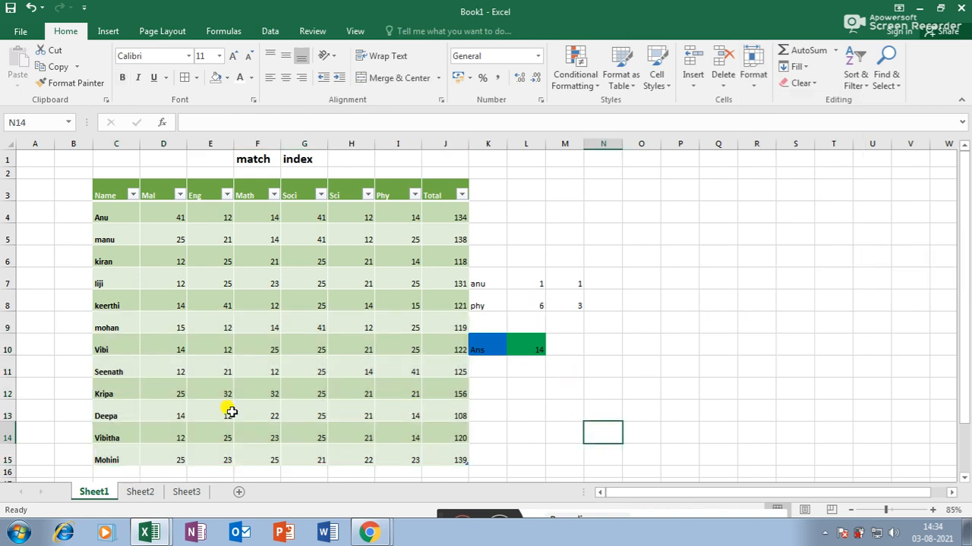
double_click(101, 492)
text(gtec)
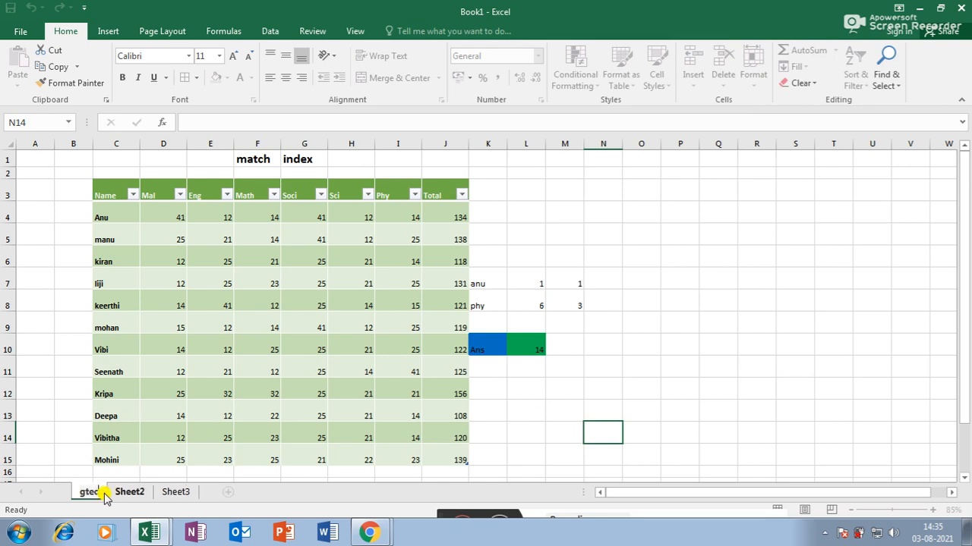
click(129, 493)
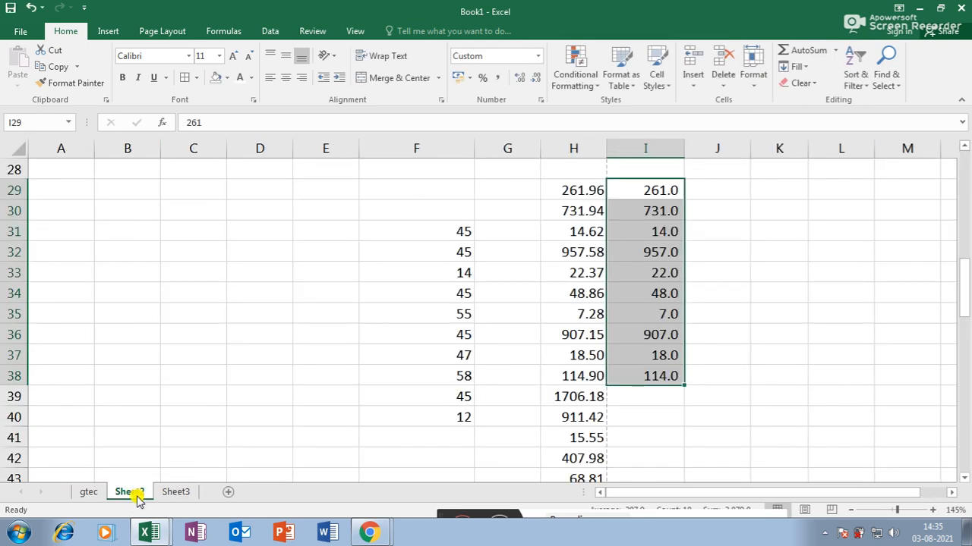
double_click(138, 495)
text(w)
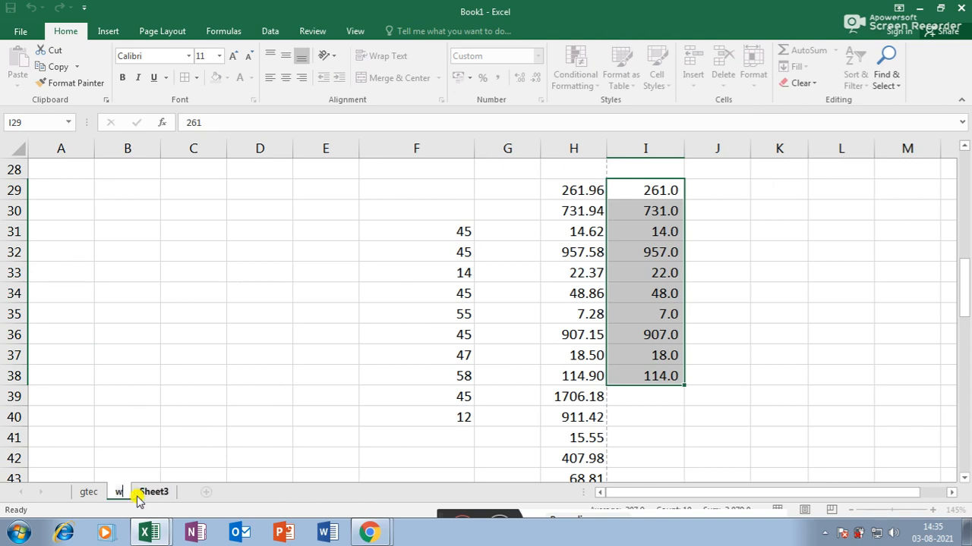
text(intech)
click(179, 493)
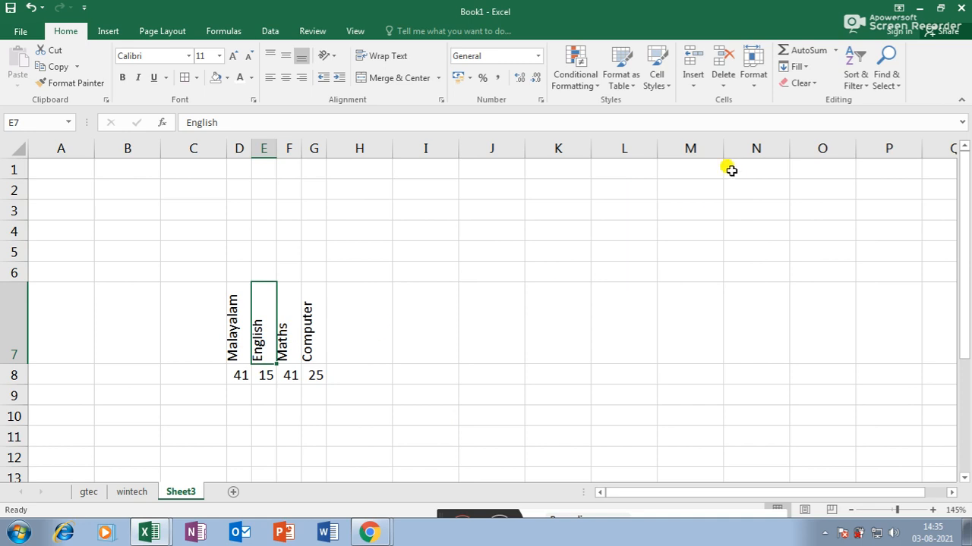
- Rename Sheet3 to 'Total' via Format > Rename Sheet
click(751, 82)
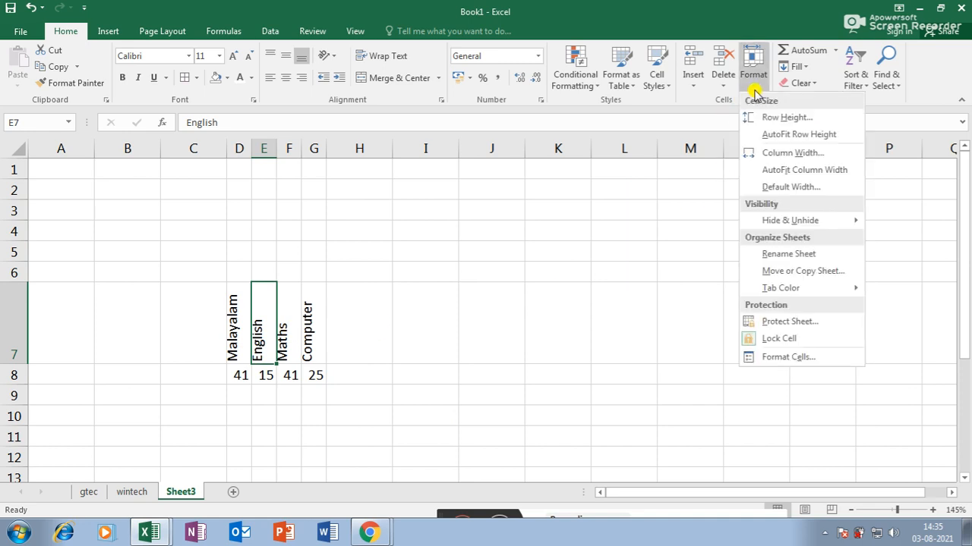
click(797, 255)
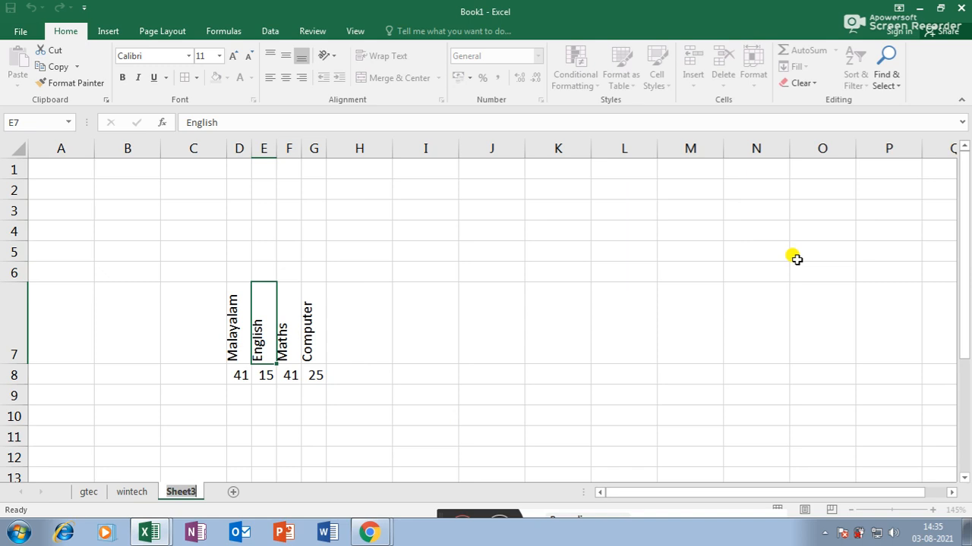
text(Tota)
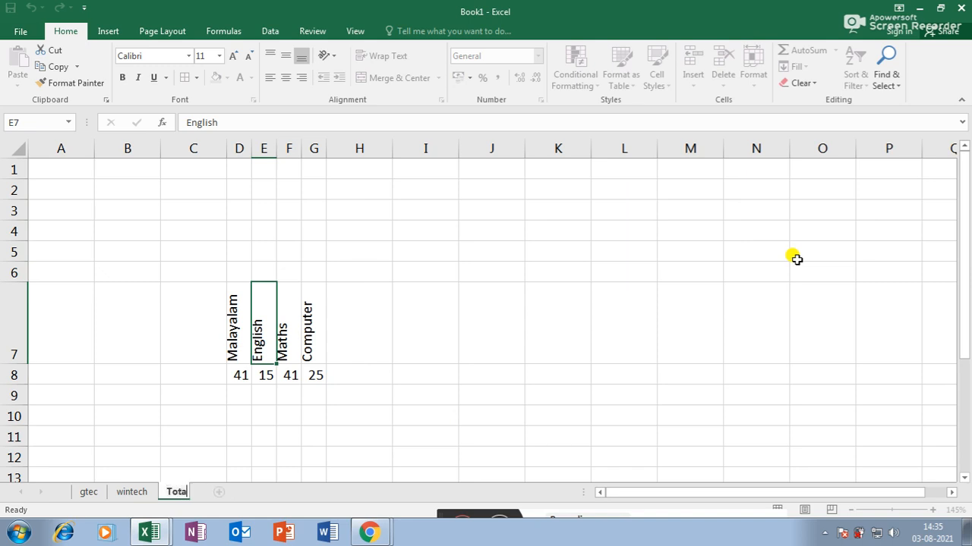
text(l)
click(687, 229)
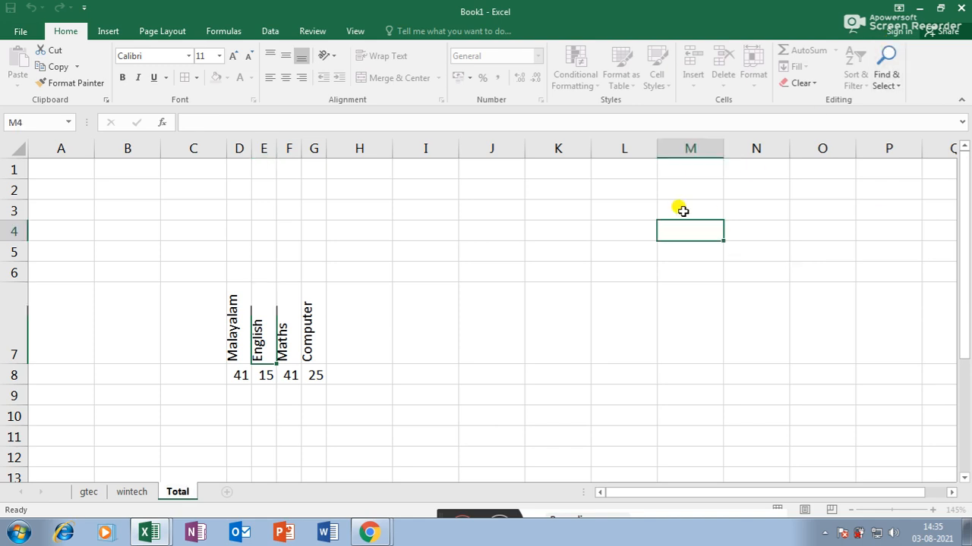
- Look through the wintech, gtec and Total sheets, then return to gtec
click(141, 499)
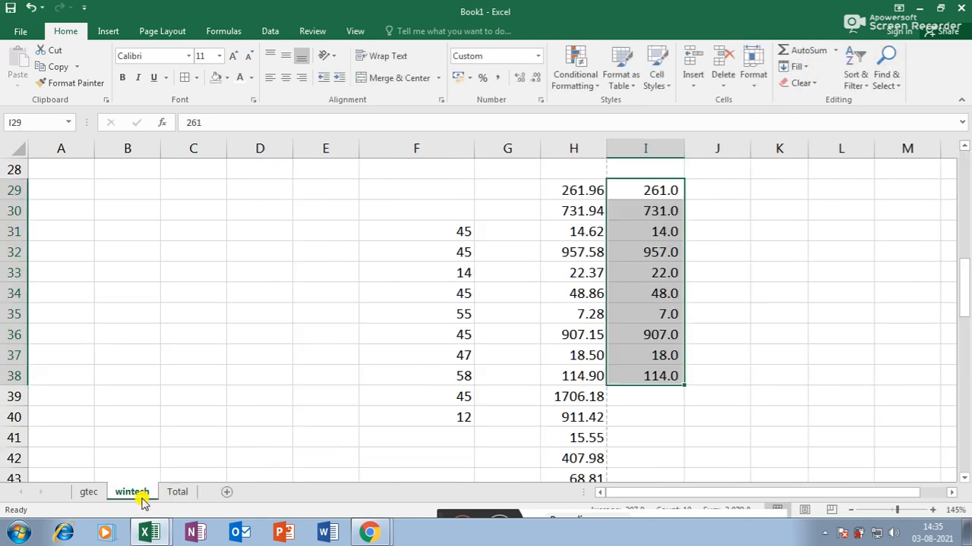
double_click(144, 494)
click(100, 493)
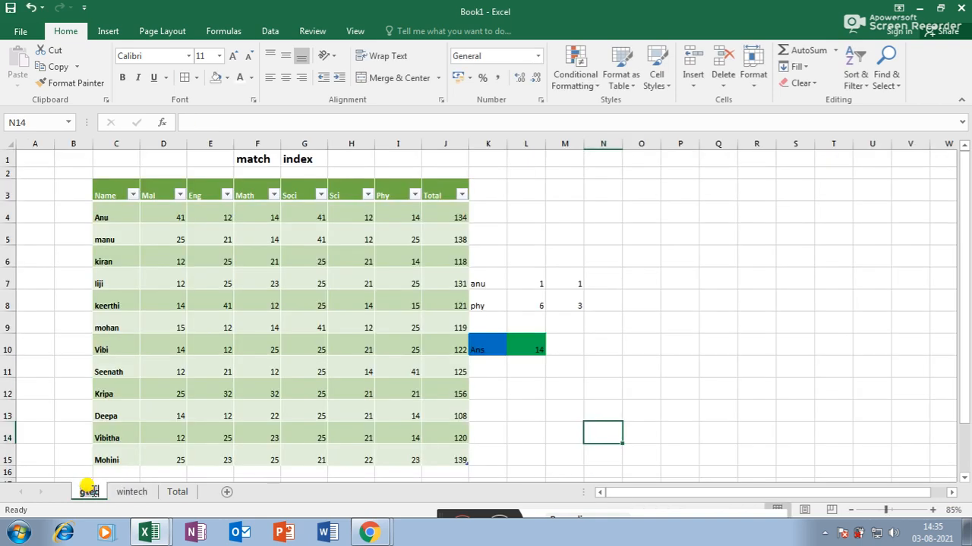
click(144, 495)
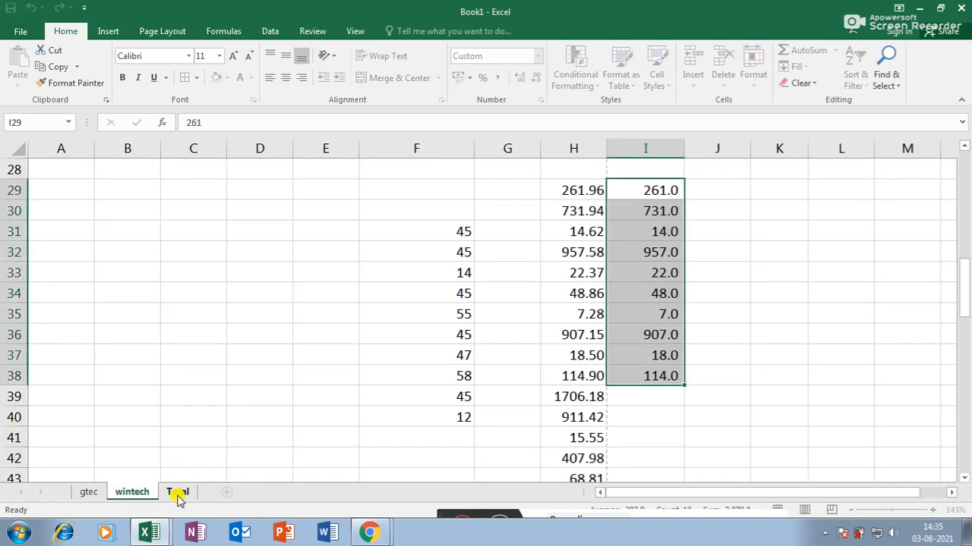
click(179, 492)
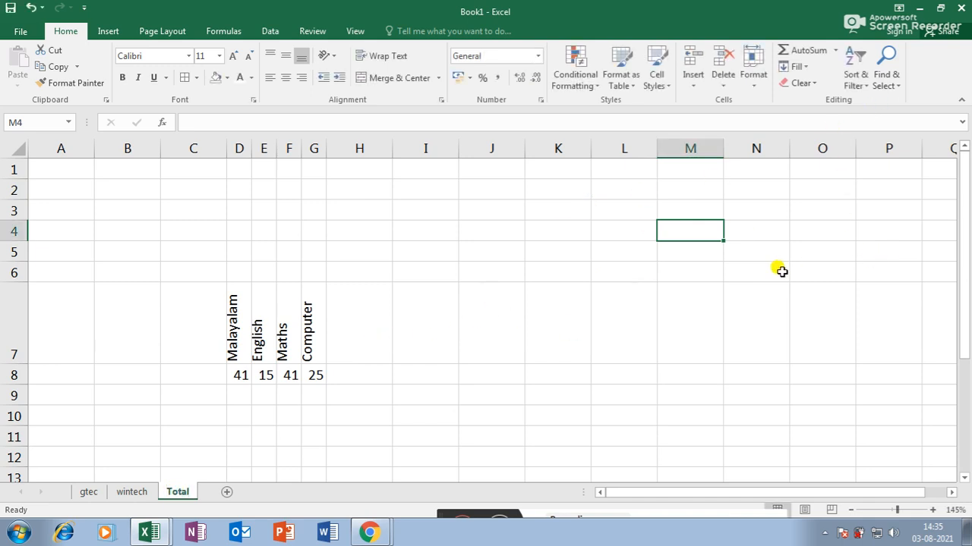
click(777, 308)
click(753, 85)
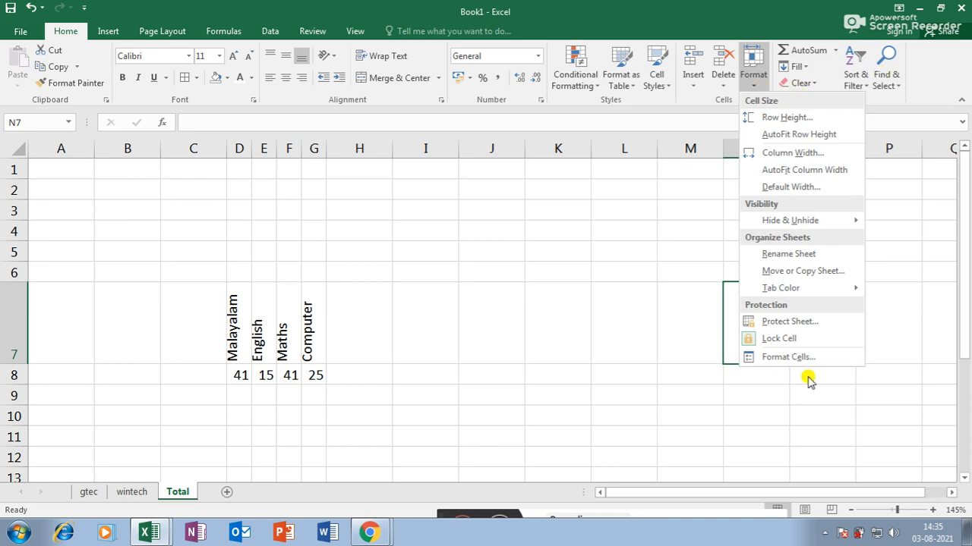
mouse_move(778, 293)
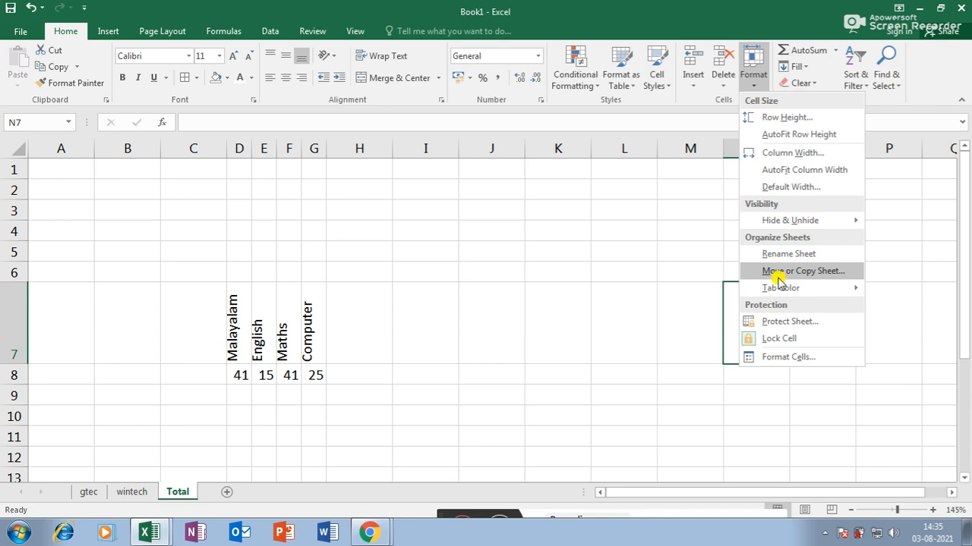
click(123, 495)
click(91, 494)
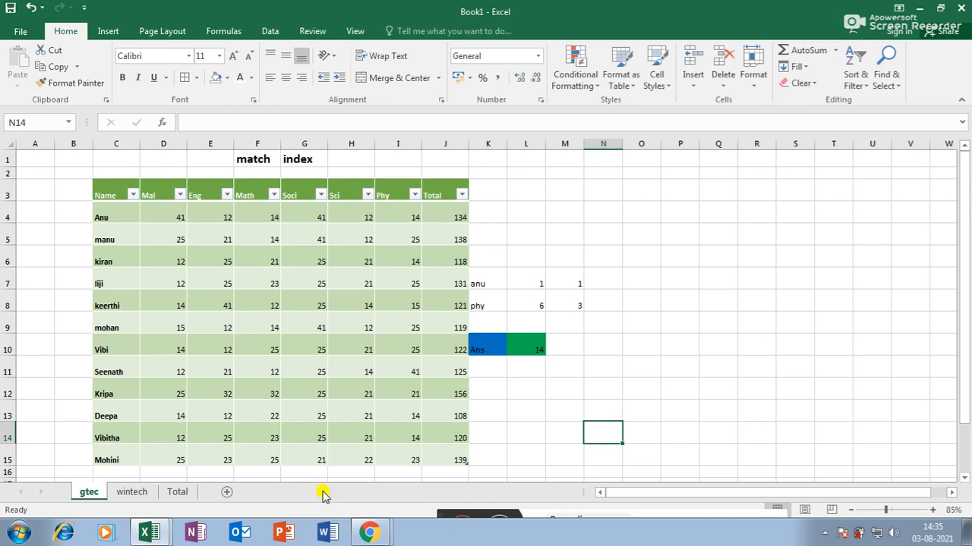
- Make a copy of the gtec sheet, creating gtec (2)
click(751, 80)
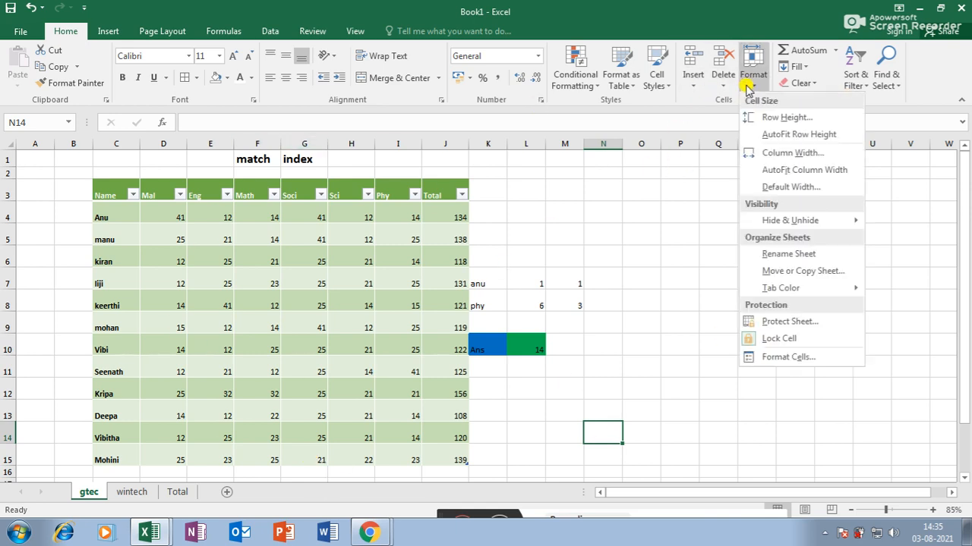
click(783, 274)
drag(492, 154, 737, 170)
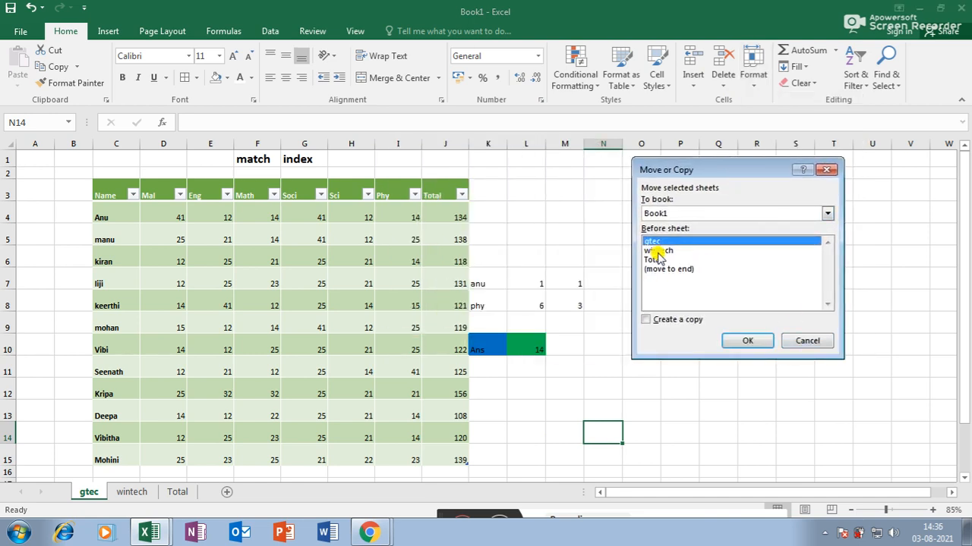
click(646, 319)
click(748, 343)
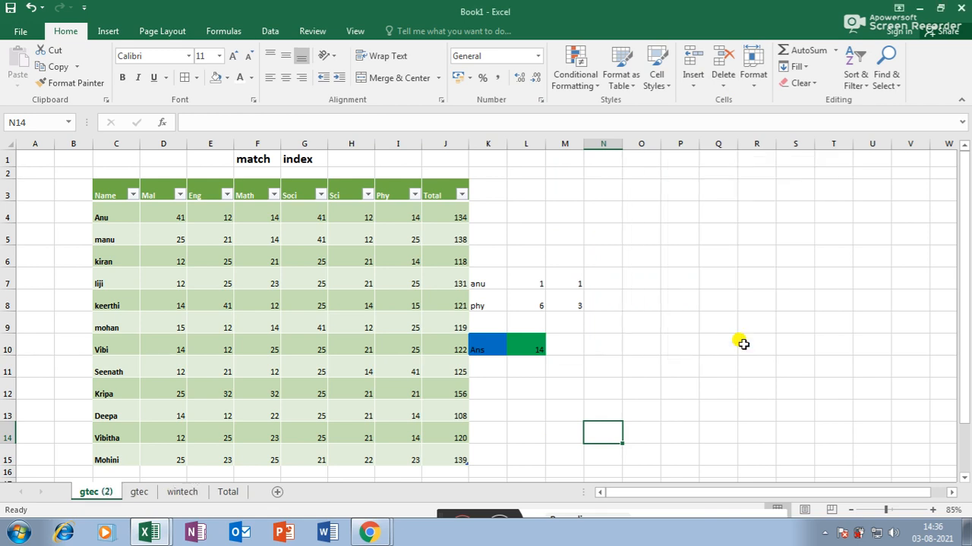
click(141, 493)
click(105, 495)
click(141, 497)
click(116, 494)
- Copy the Total sheet to a new Total (2) placed before the original
click(226, 491)
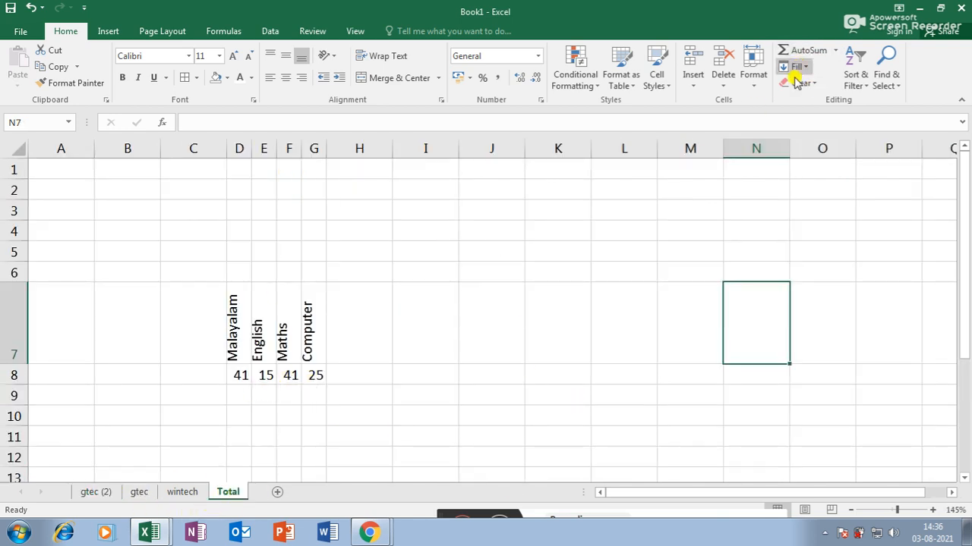
click(752, 79)
click(803, 271)
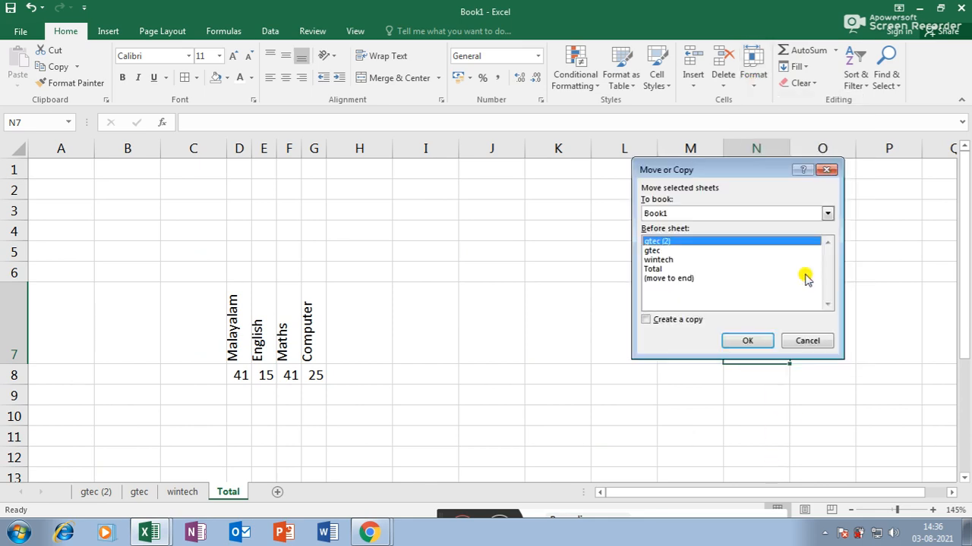
click(653, 269)
click(647, 320)
click(747, 341)
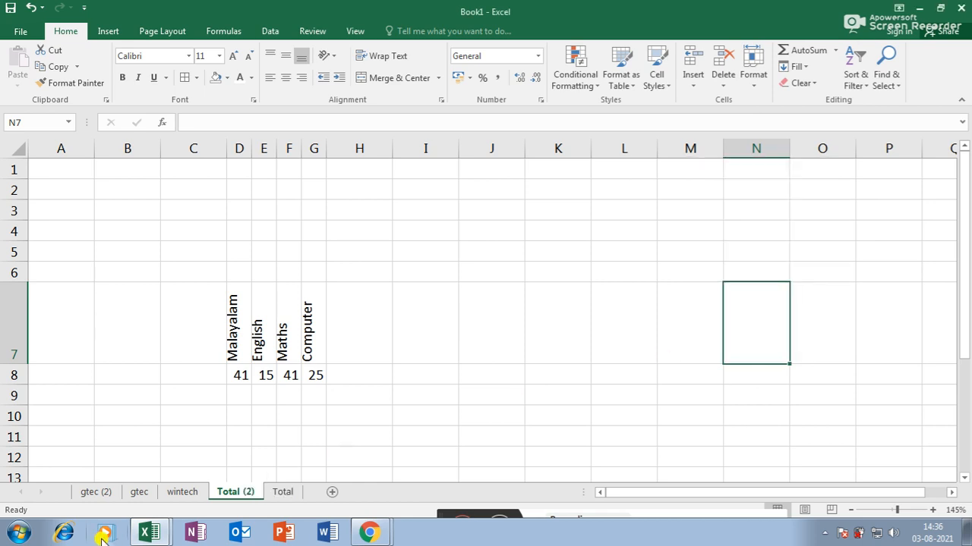
click(280, 492)
click(247, 494)
click(277, 494)
click(255, 493)
click(277, 493)
click(251, 493)
click(280, 493)
click(245, 493)
- Colour the Total sheet's tab yellow
click(274, 494)
click(244, 494)
click(280, 495)
click(756, 85)
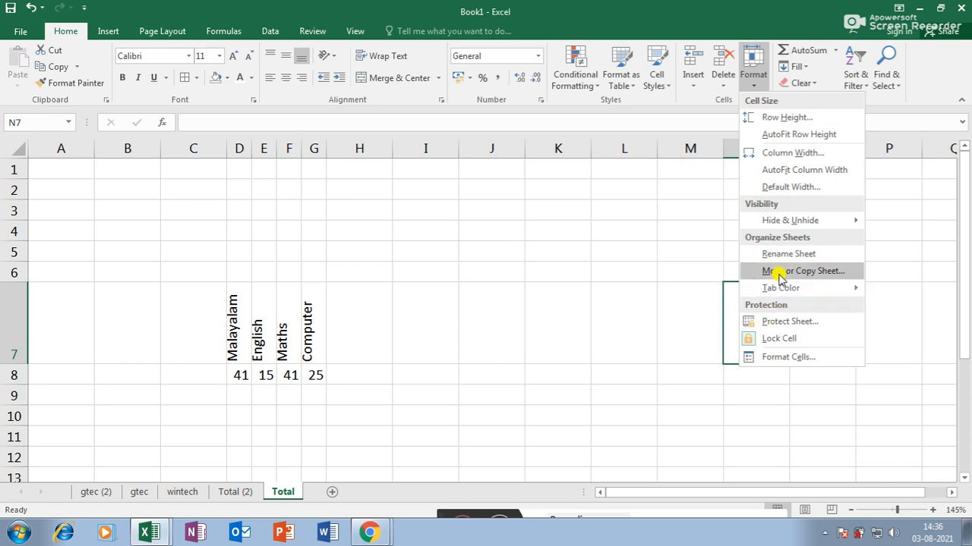
mouse_move(797, 298)
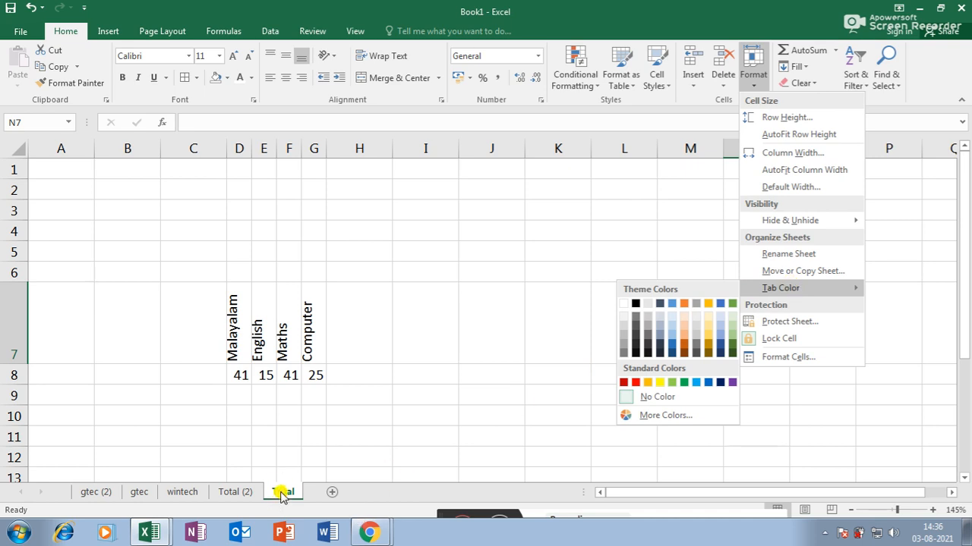
click(648, 382)
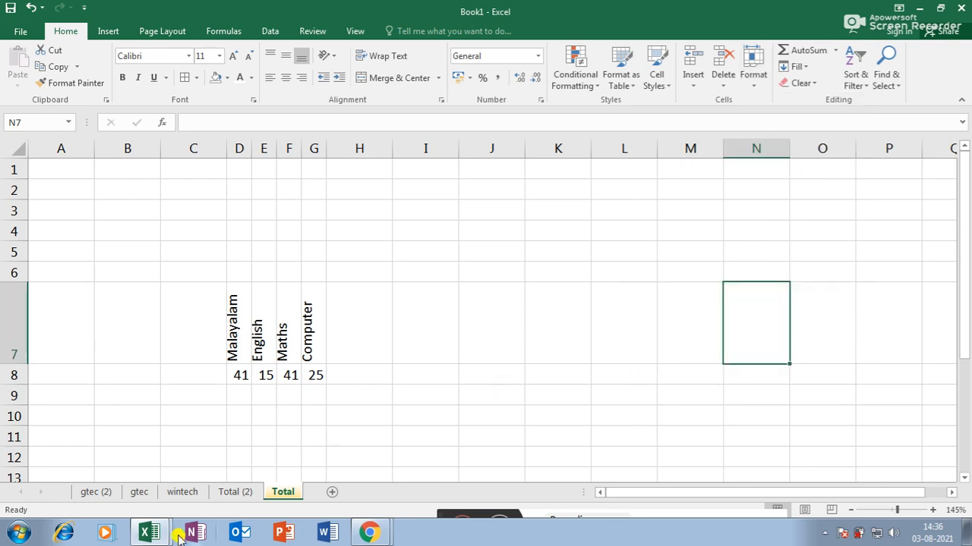
- Colour the Total (2) sheet's tab green
click(232, 493)
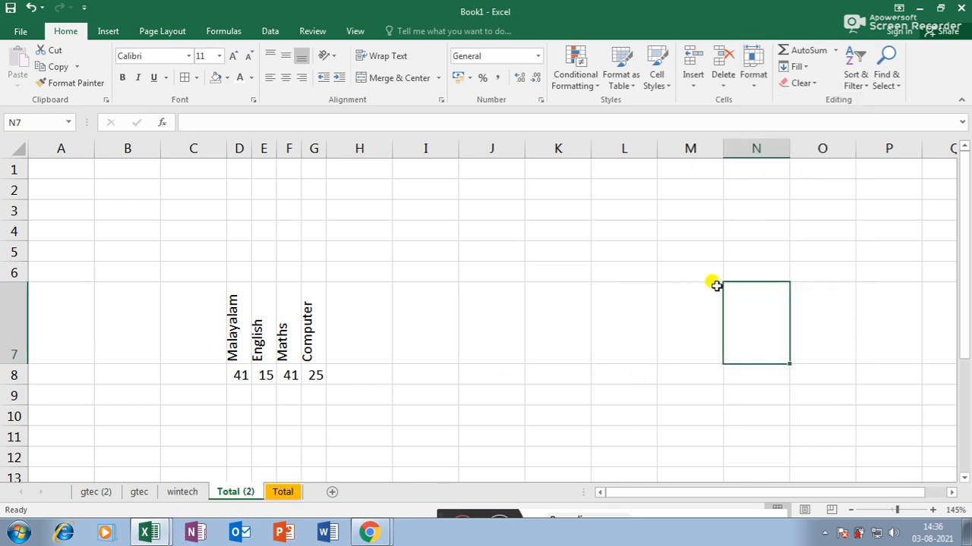
click(815, 85)
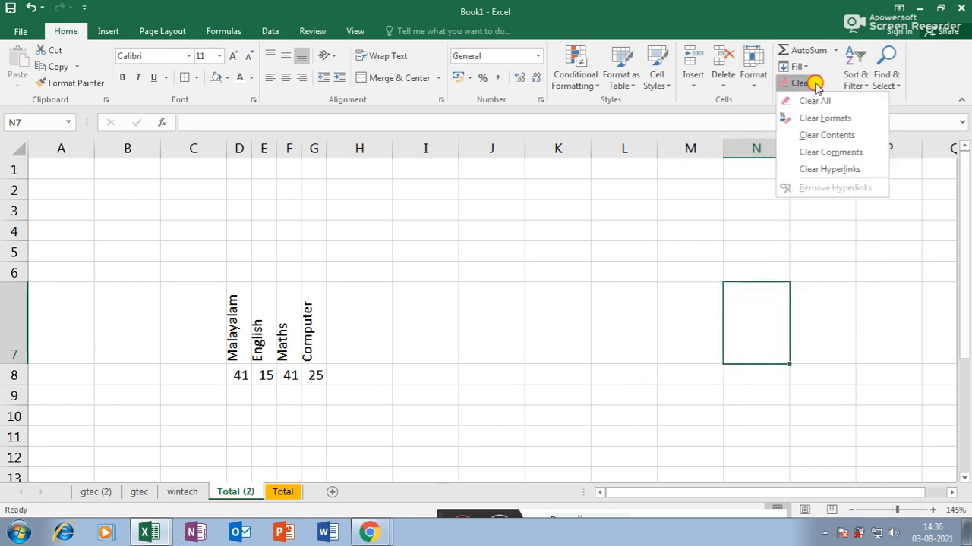
click(757, 84)
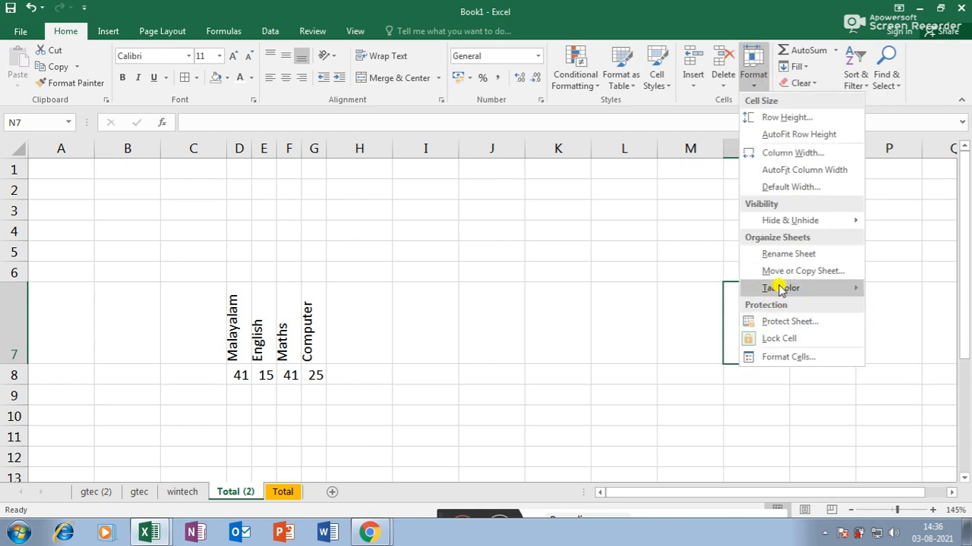
click(684, 382)
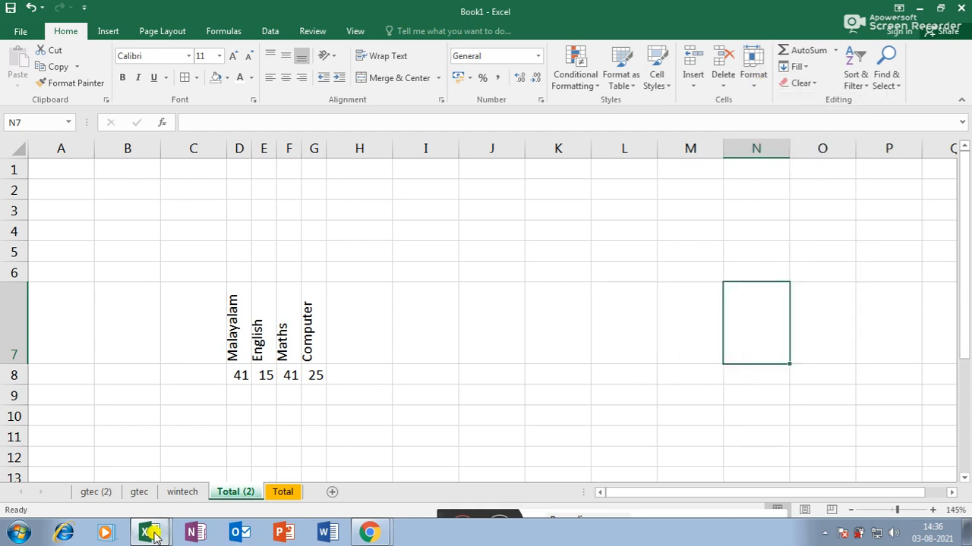
- Colour the wintech tab red and return to the gtec sheet
click(183, 491)
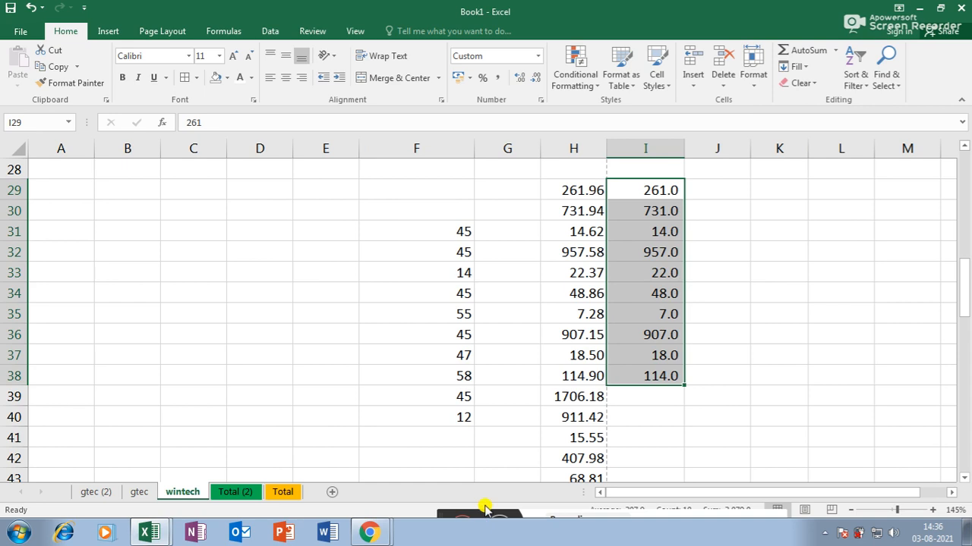
right_click(191, 494)
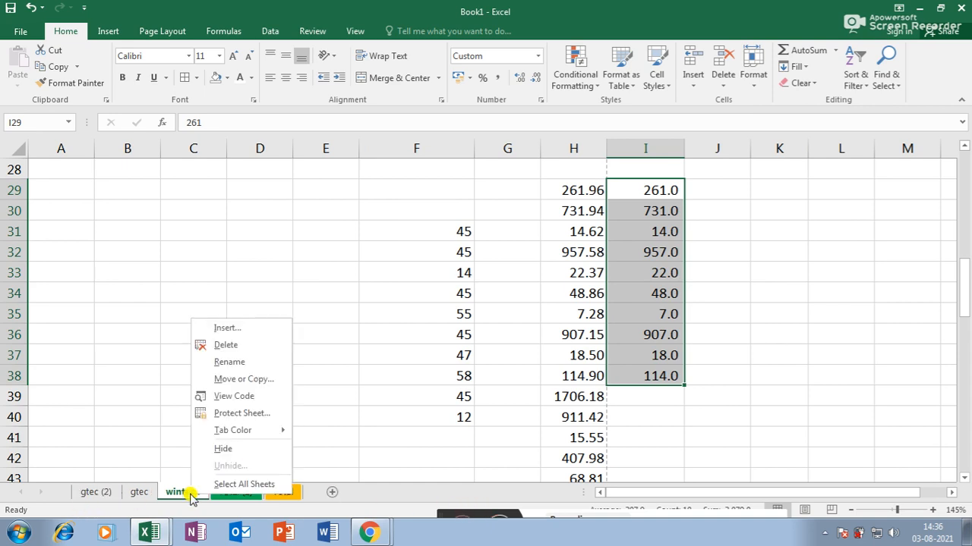
click(371, 280)
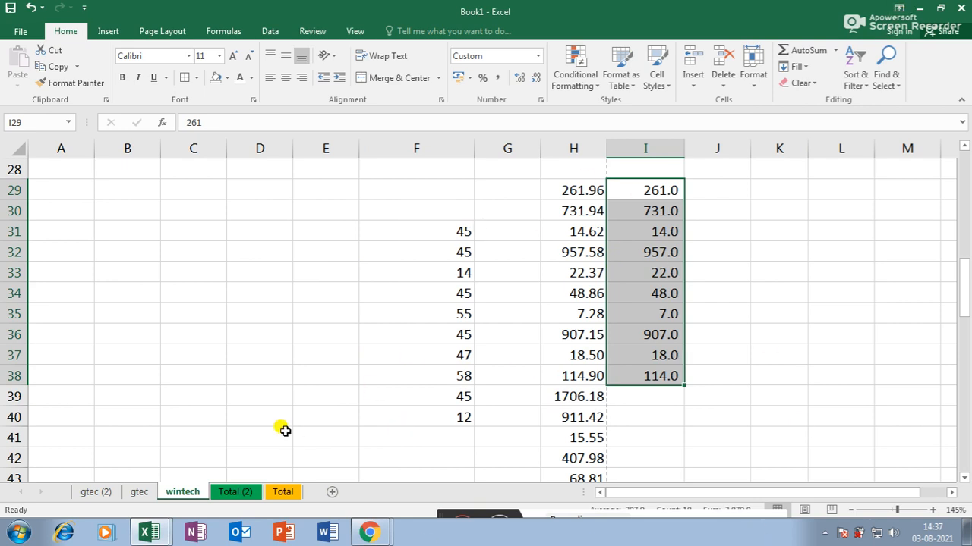
right_click(188, 493)
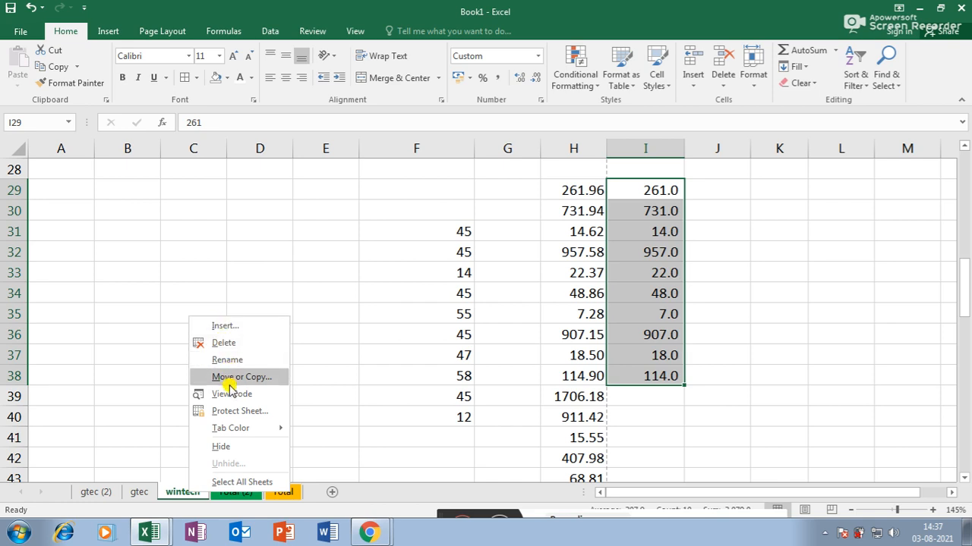
mouse_move(235, 433)
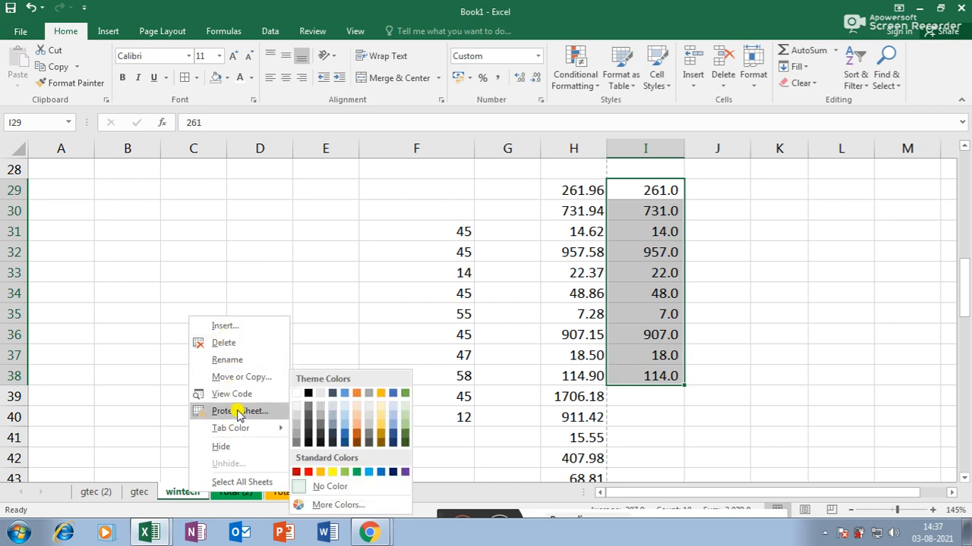
click(309, 473)
click(137, 493)
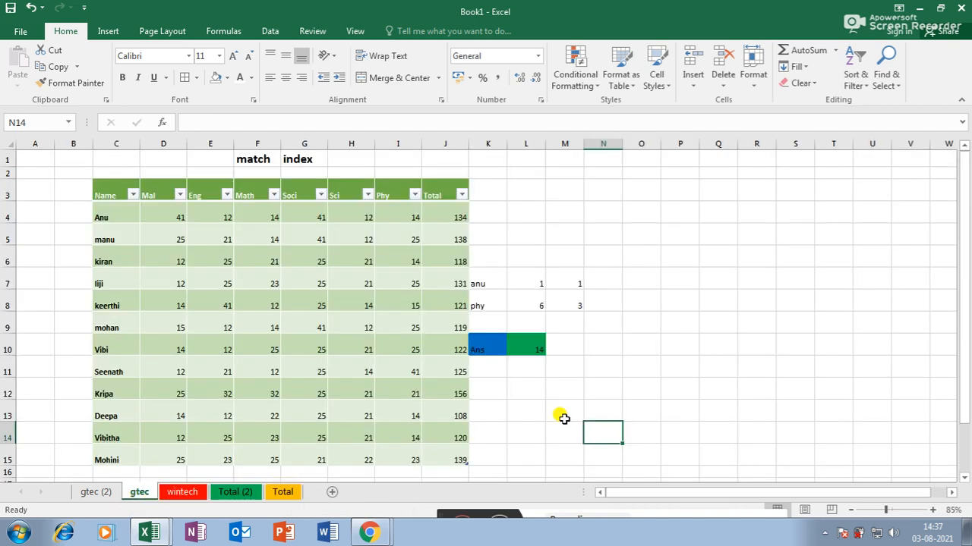
- Protect the gtec sheet with a confirmed password through Format > Protect Sheet
click(754, 80)
mouse_move(790, 294)
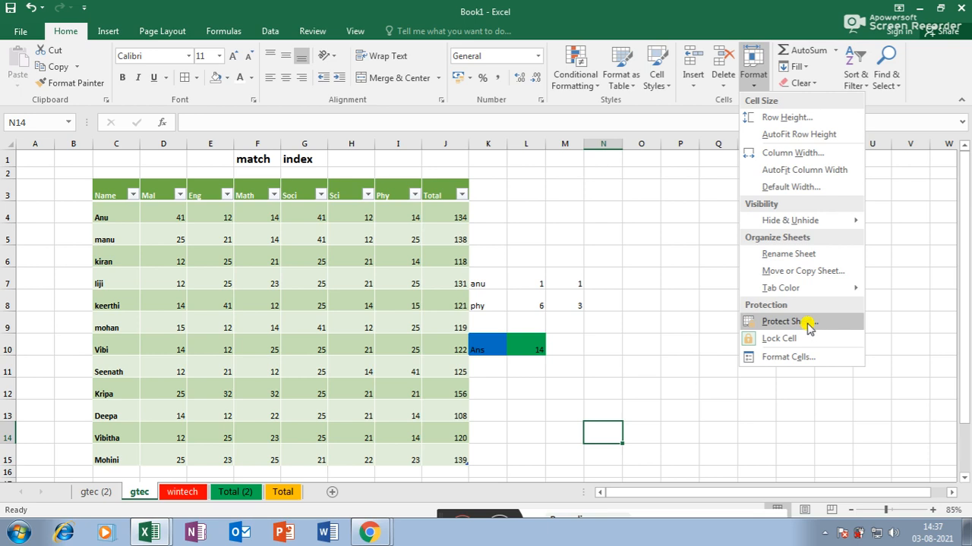
click(596, 236)
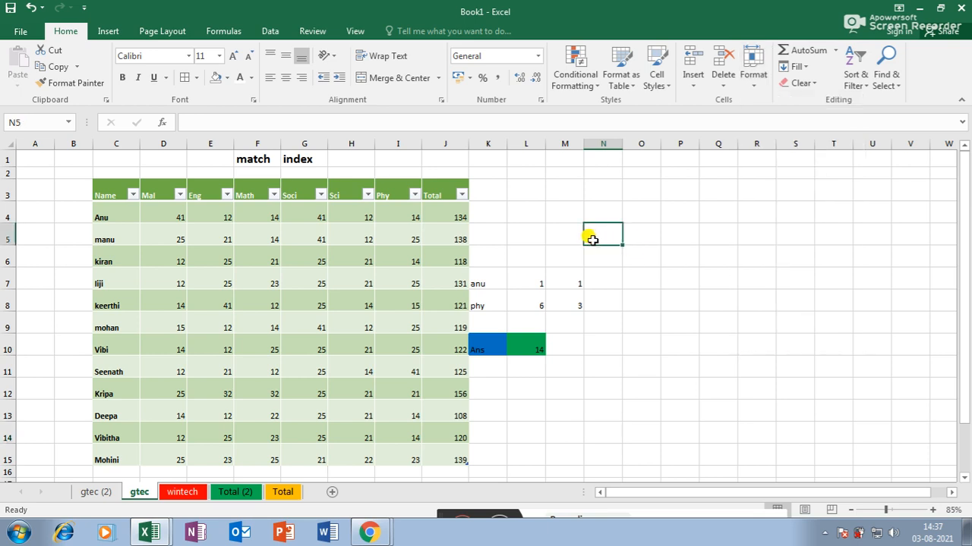
click(750, 85)
click(757, 321)
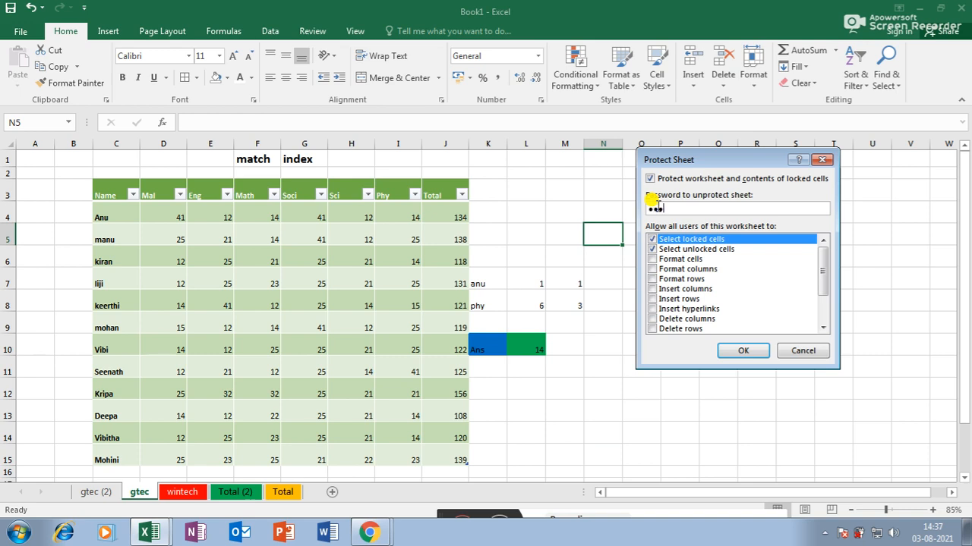
click(740, 352)
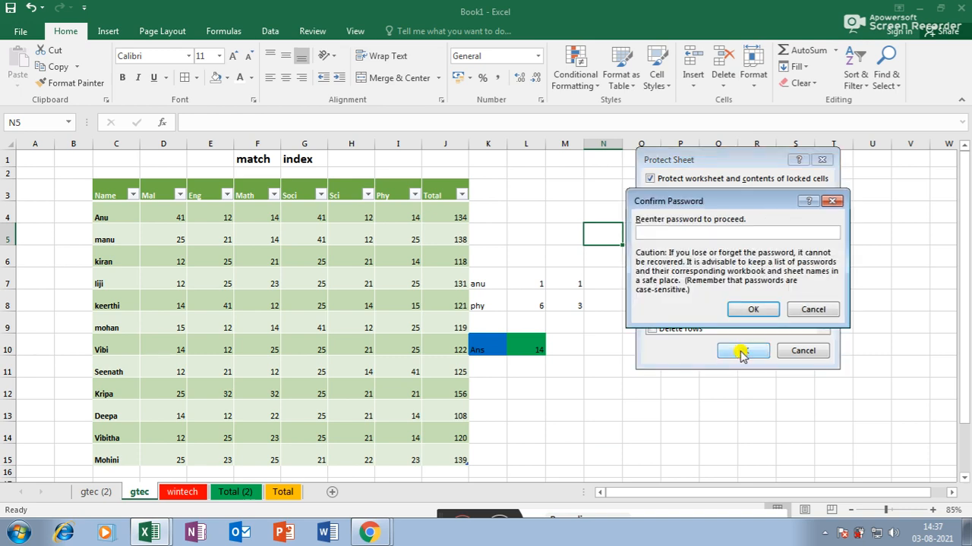
click(760, 312)
- Try deleting I8:J9, L5 and M14, dismissing each protected-sheet warning
click(319, 292)
drag(403, 294, 462, 324)
key(Delete)
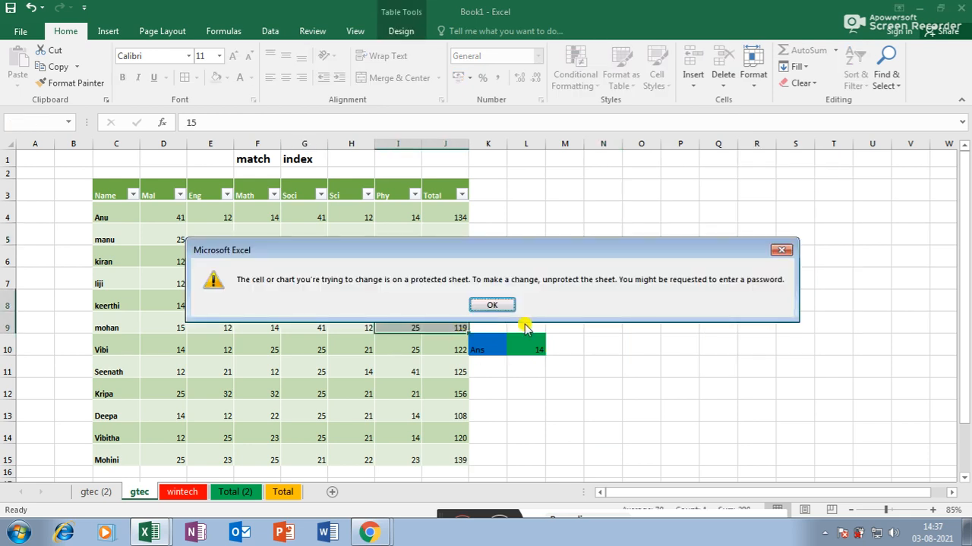
click(496, 303)
click(524, 241)
key(Delete)
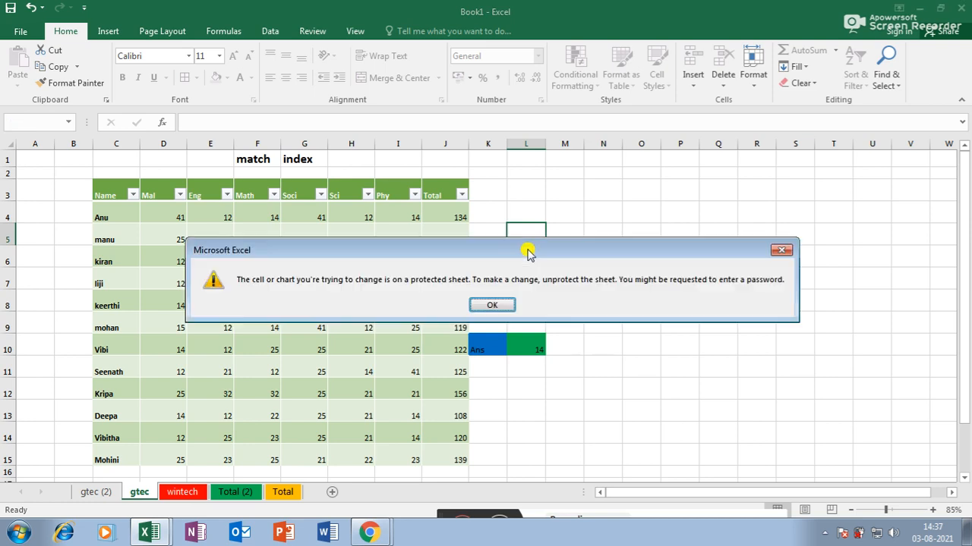
click(494, 304)
click(565, 438)
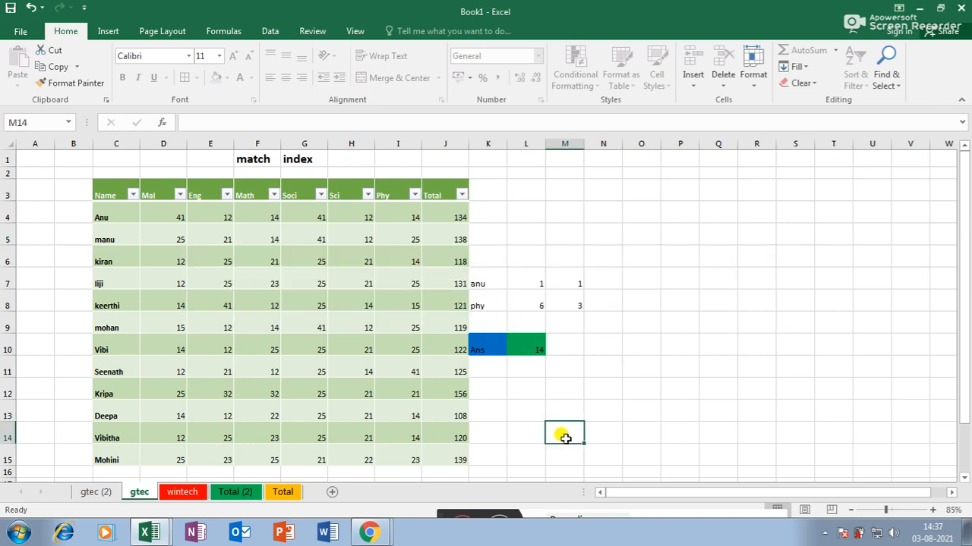
key(Delete)
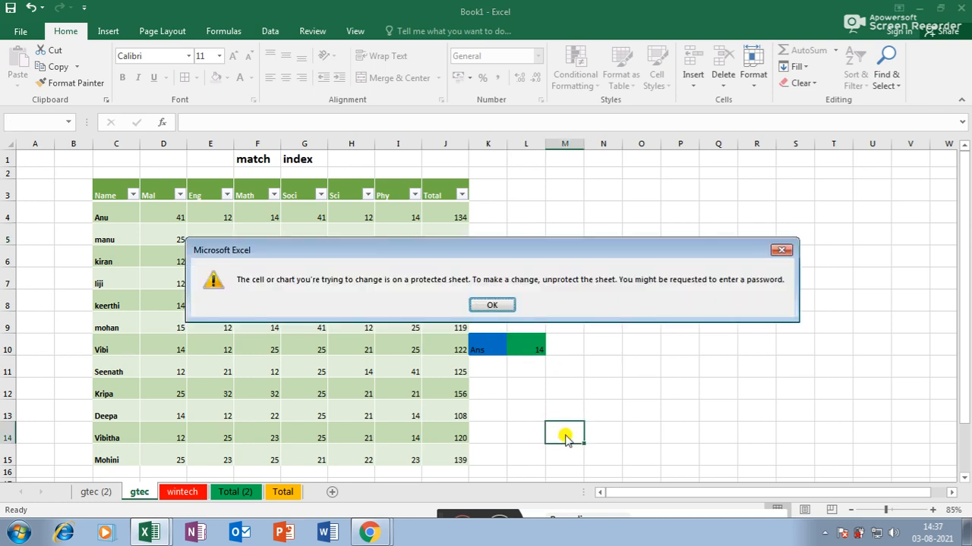
click(480, 304)
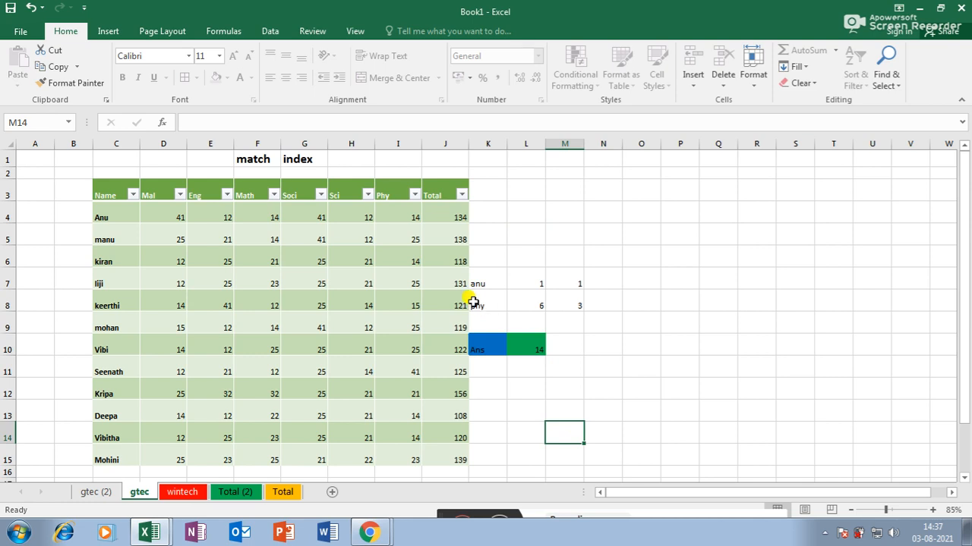
click(755, 79)
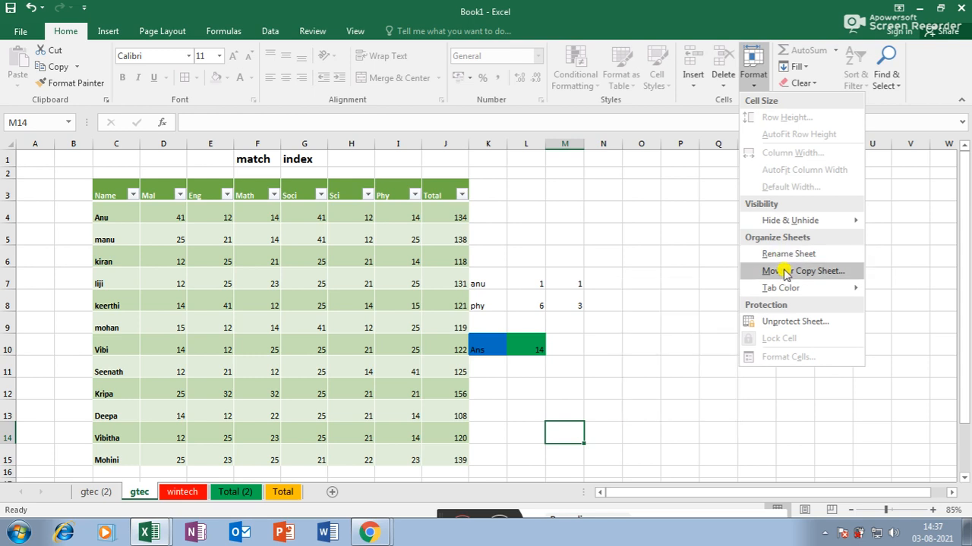
click(784, 322)
text(123)
key(Return)
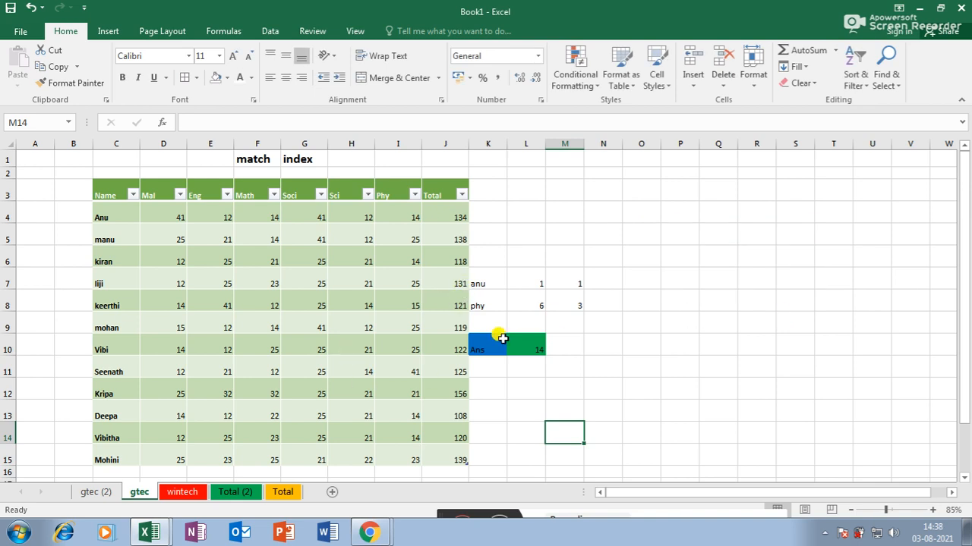
drag(564, 221, 638, 323)
click(687, 377)
click(581, 411)
text(ljh)
click(607, 410)
click(679, 368)
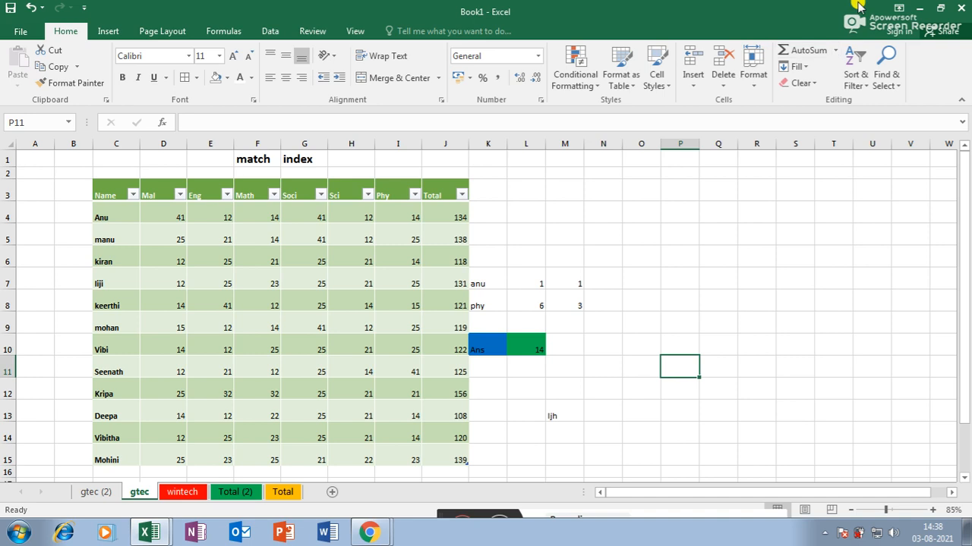
click(761, 85)
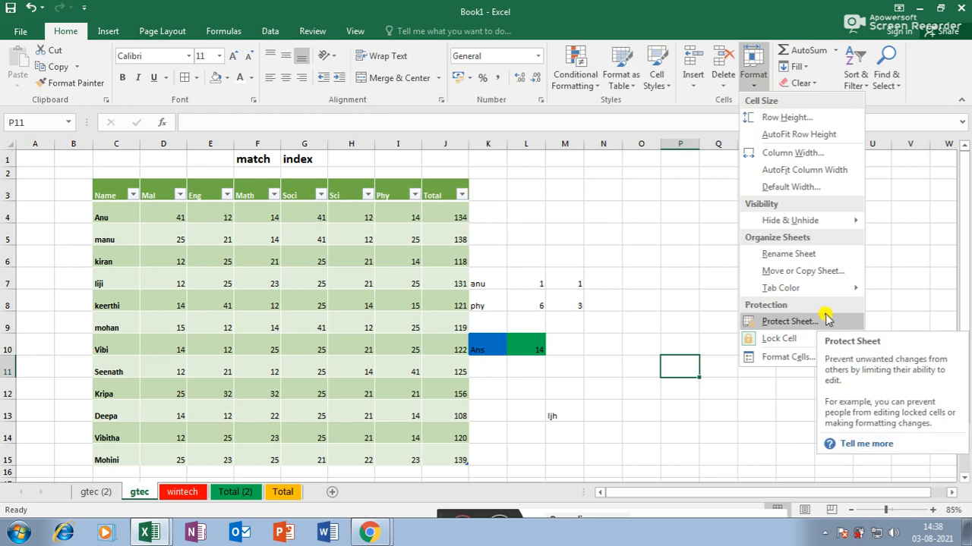
click(758, 85)
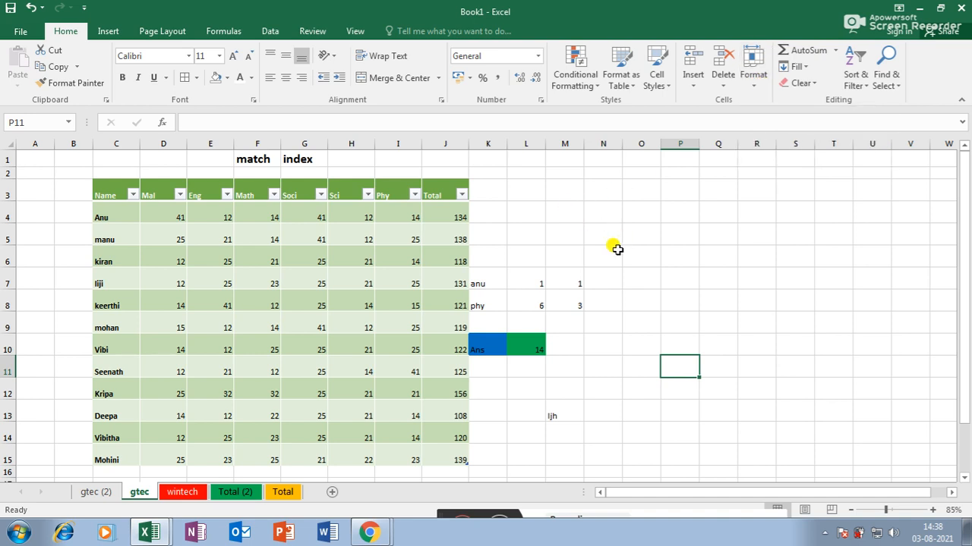
- Copy the names and marks block C4:I15 from gtec and paste it into a new Sheet6
drag(107, 216, 391, 454)
key(ctrl+c)
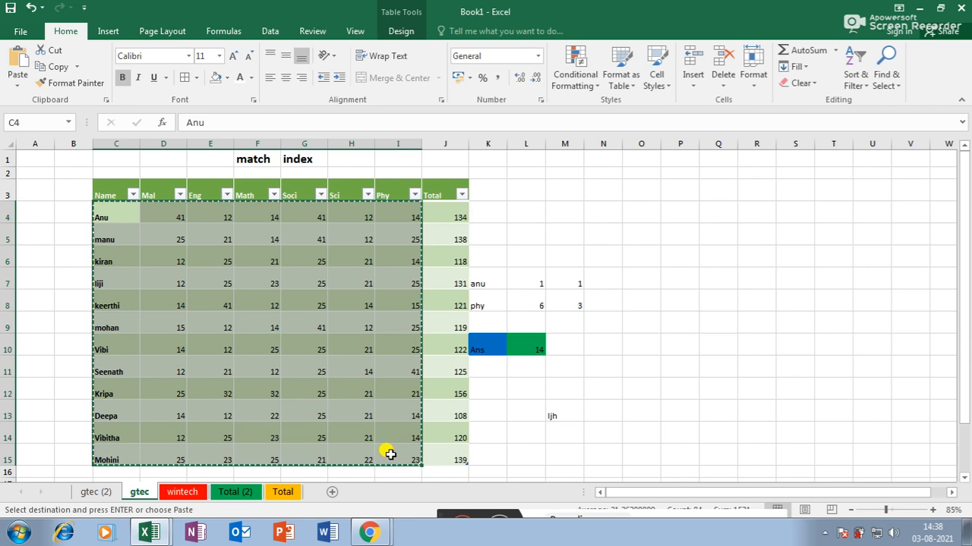
click(331, 492)
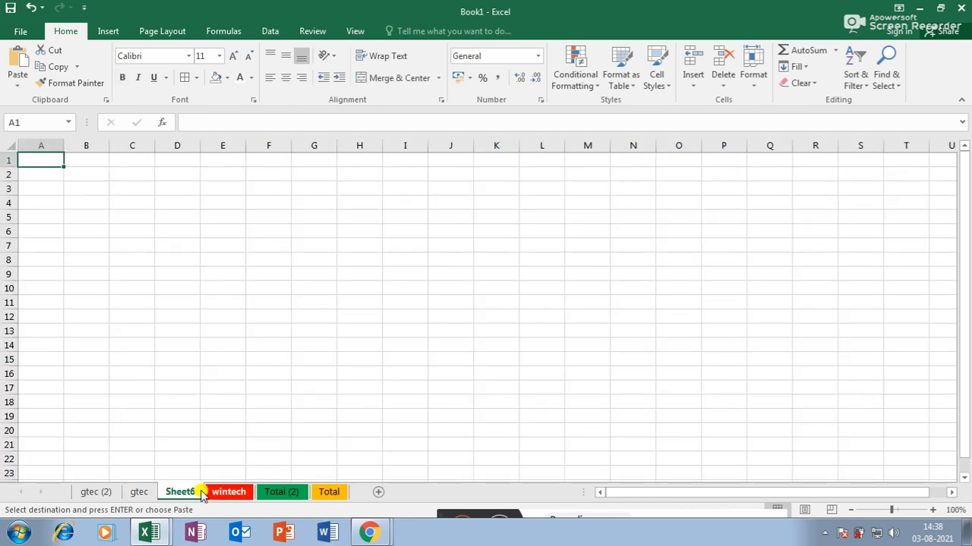
key(ctrl+v)
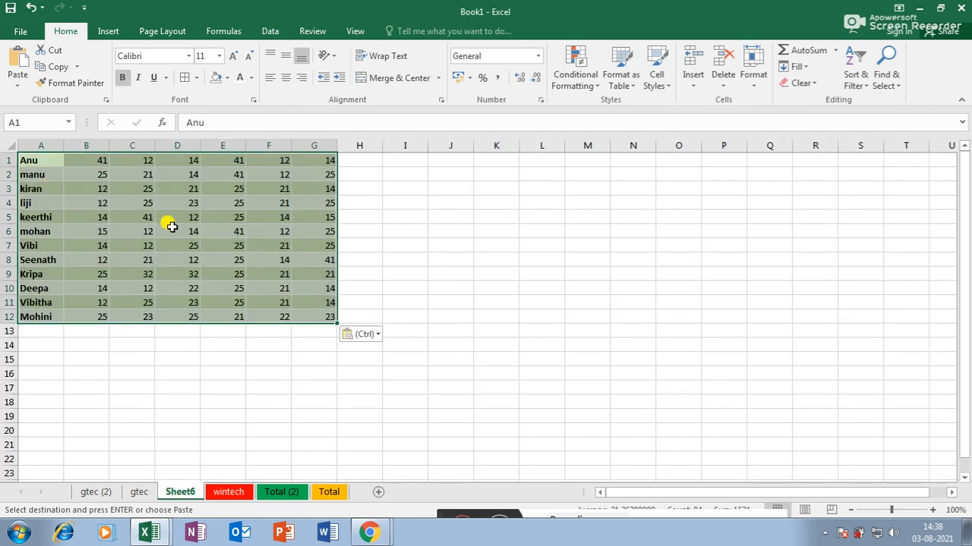
click(411, 198)
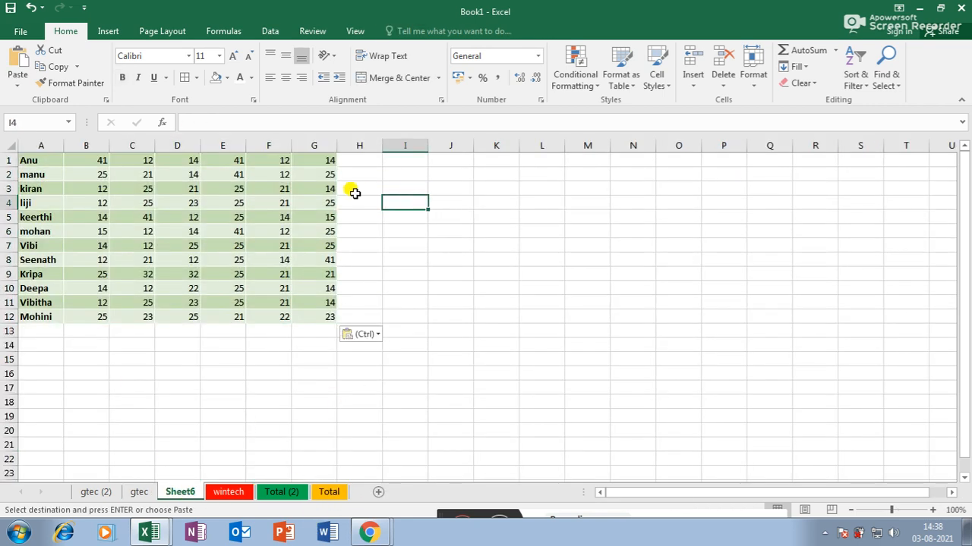
- AutoSum Anu's marks into H1, giving 134, then delete that total
click(379, 160)
click(835, 50)
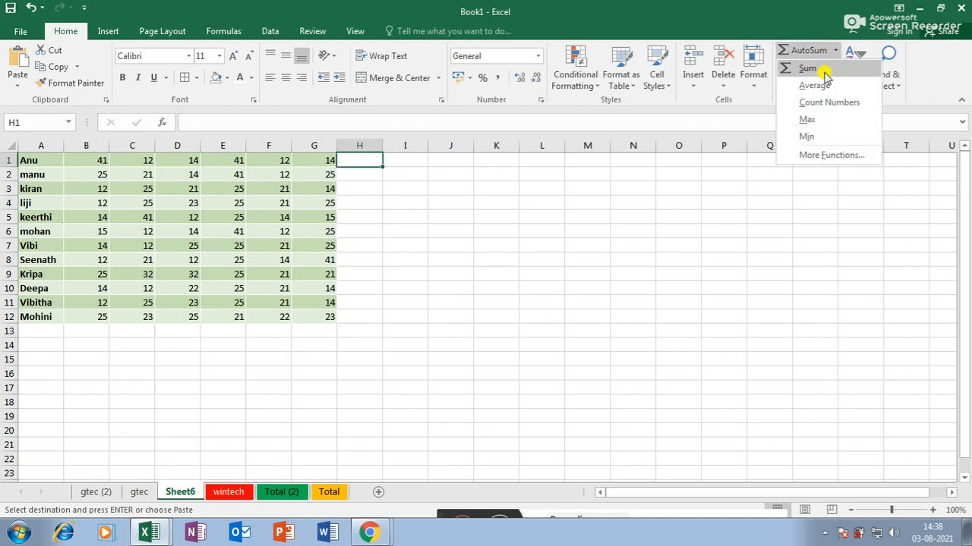
click(822, 69)
key(Return)
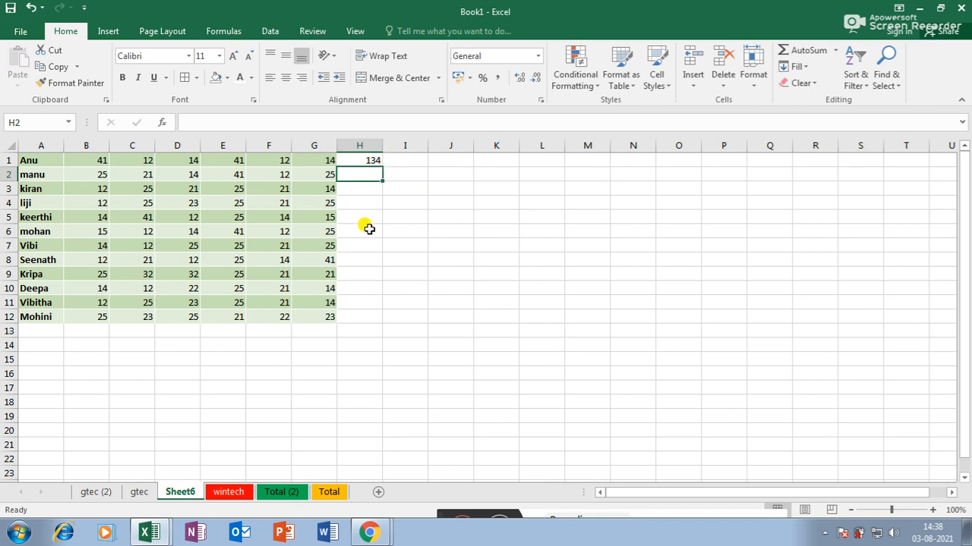
ctrl+scroll(367, 227, up, 2)
click(474, 165)
key(Delete)
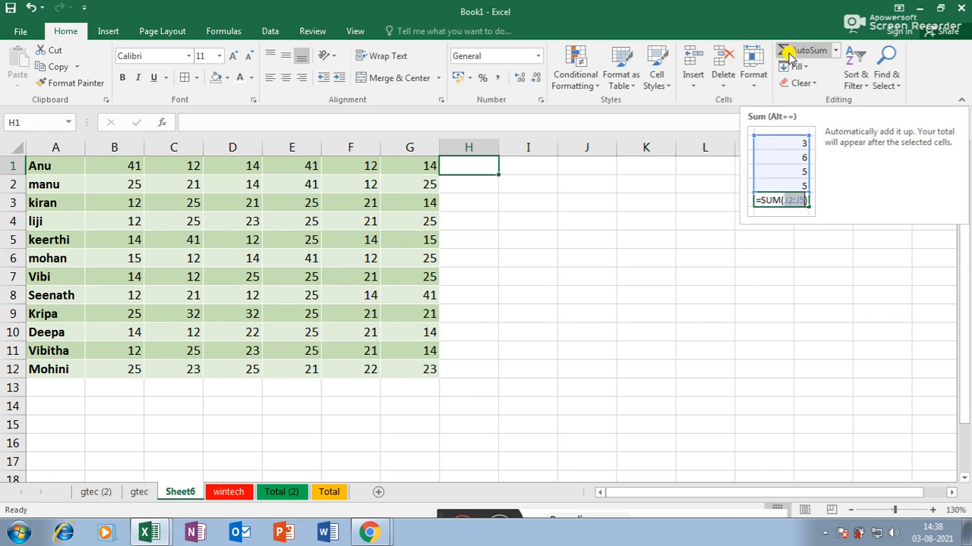
click(835, 51)
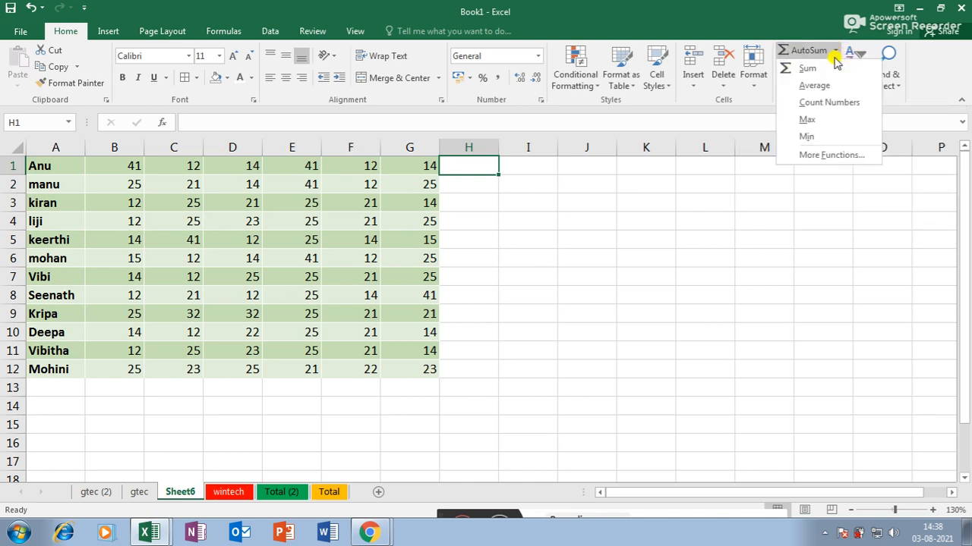
click(824, 87)
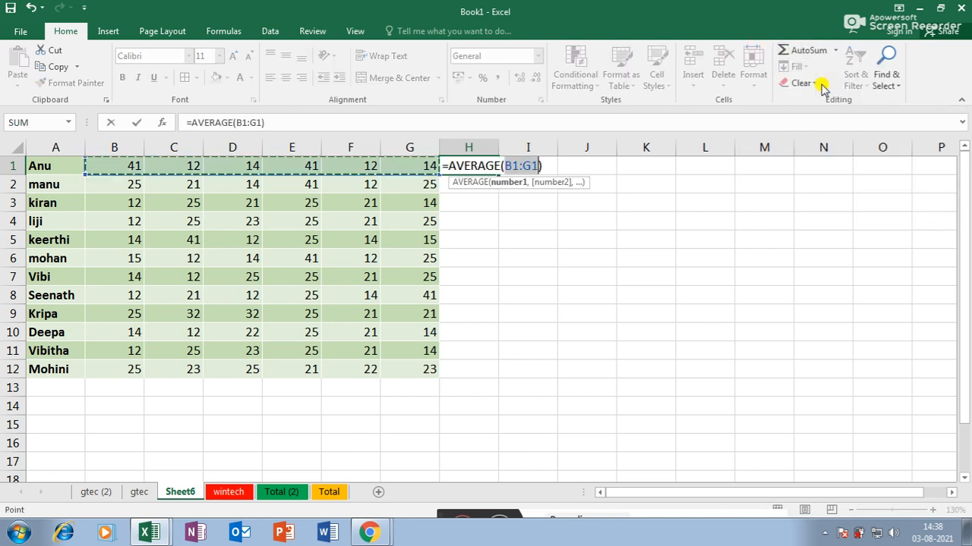
key(Return)
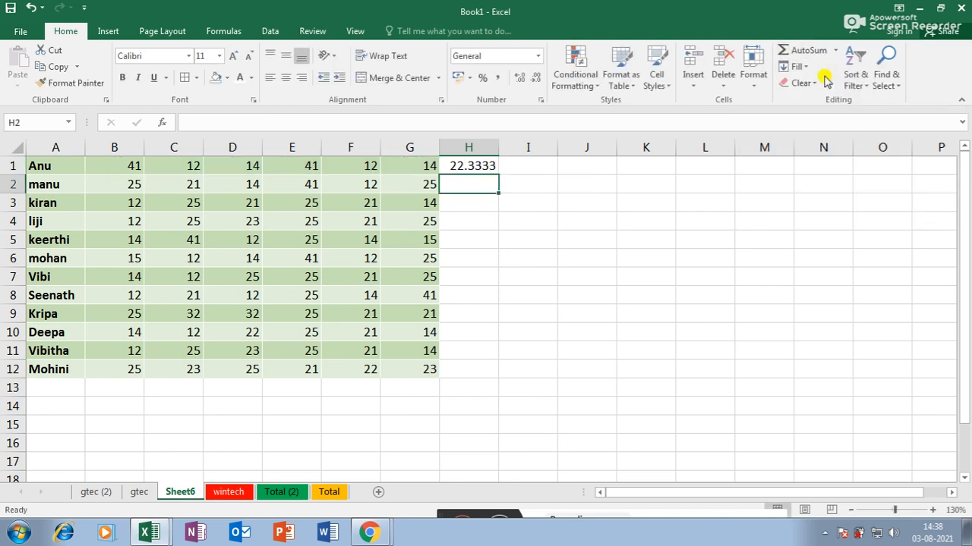
key(ctrl+z)
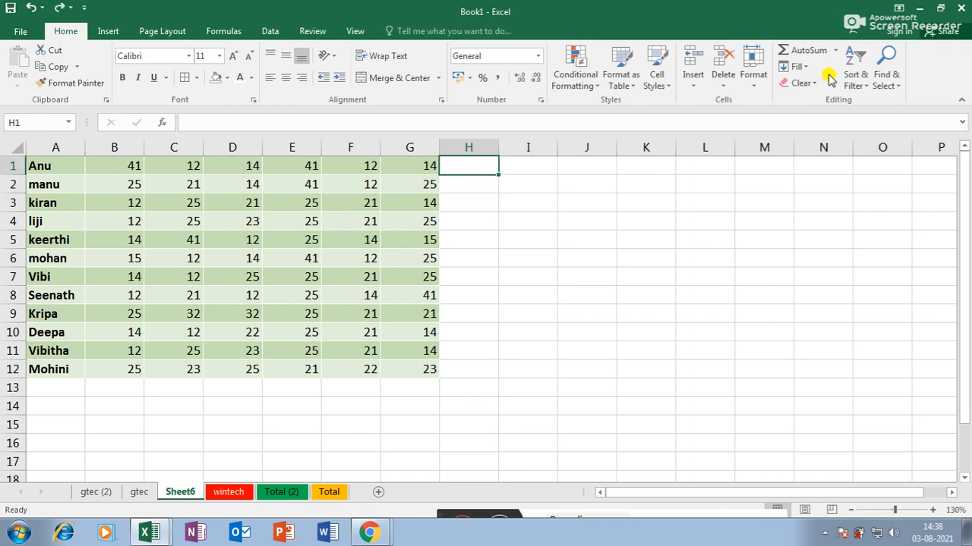
click(835, 50)
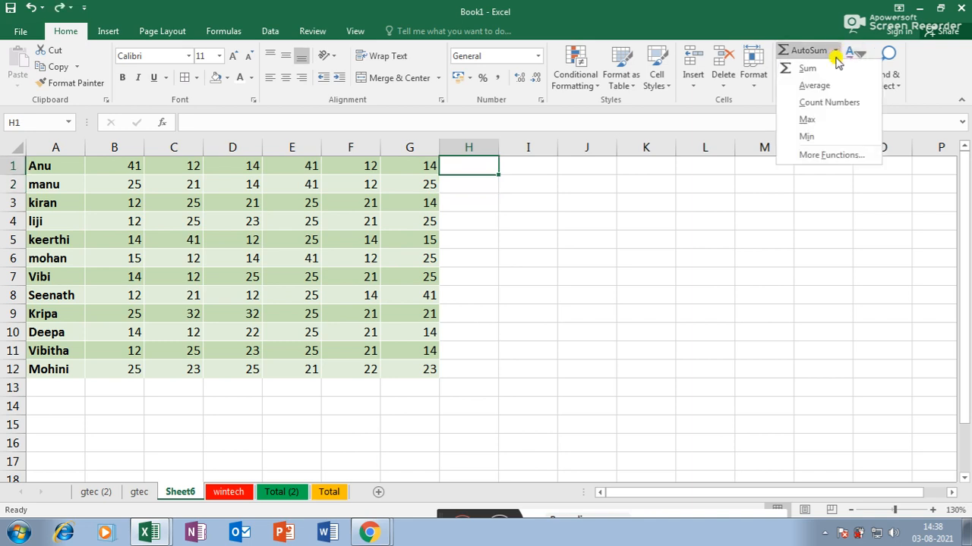
click(827, 103)
key(Return)
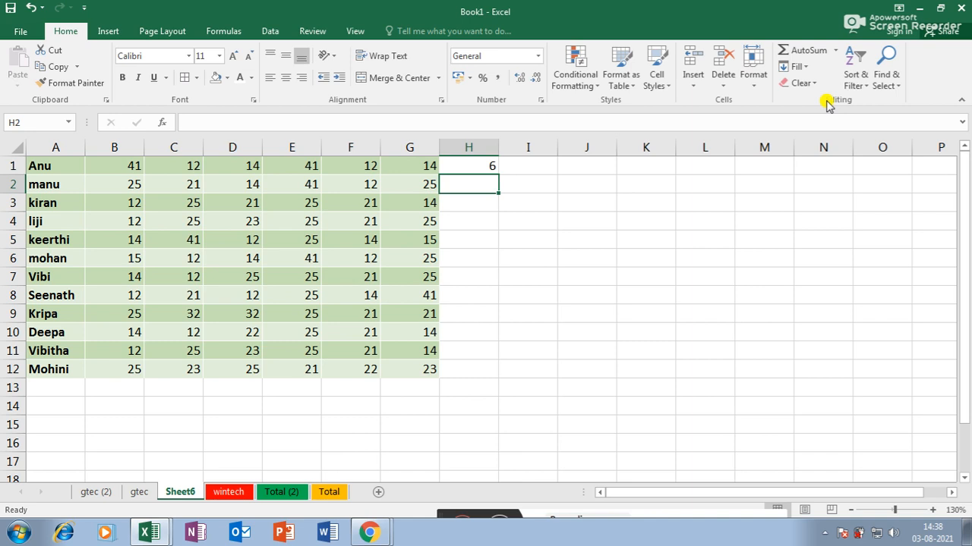
key(ctrl+z)
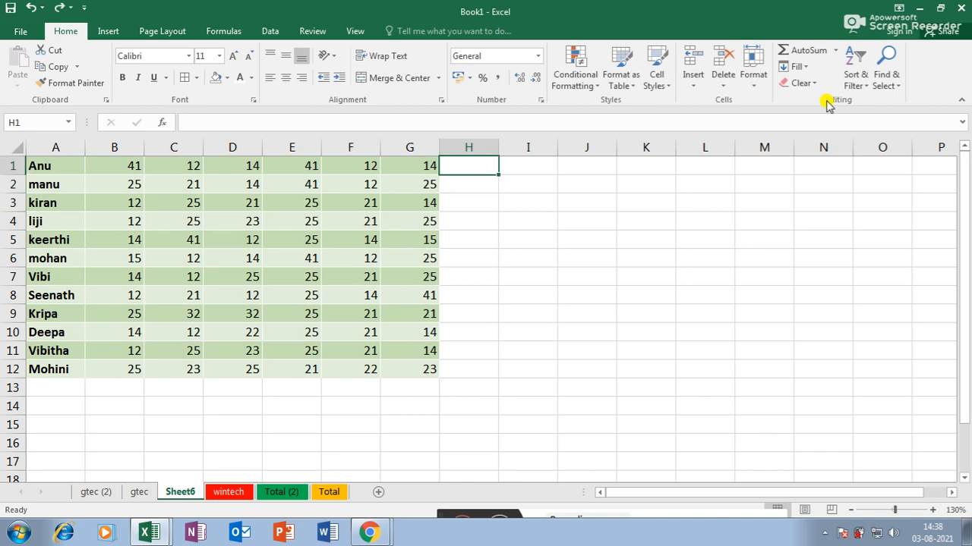
click(835, 51)
click(812, 119)
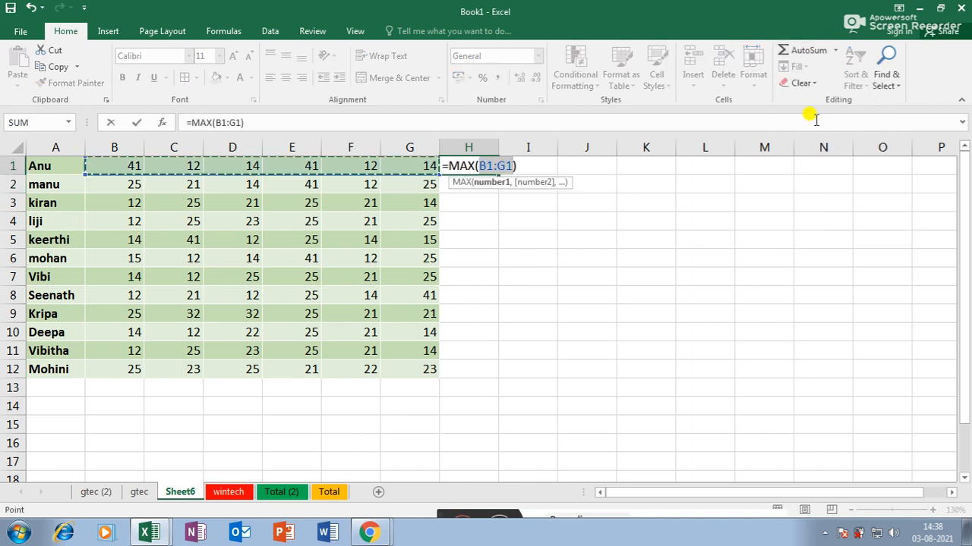
key(Return)
click(812, 119)
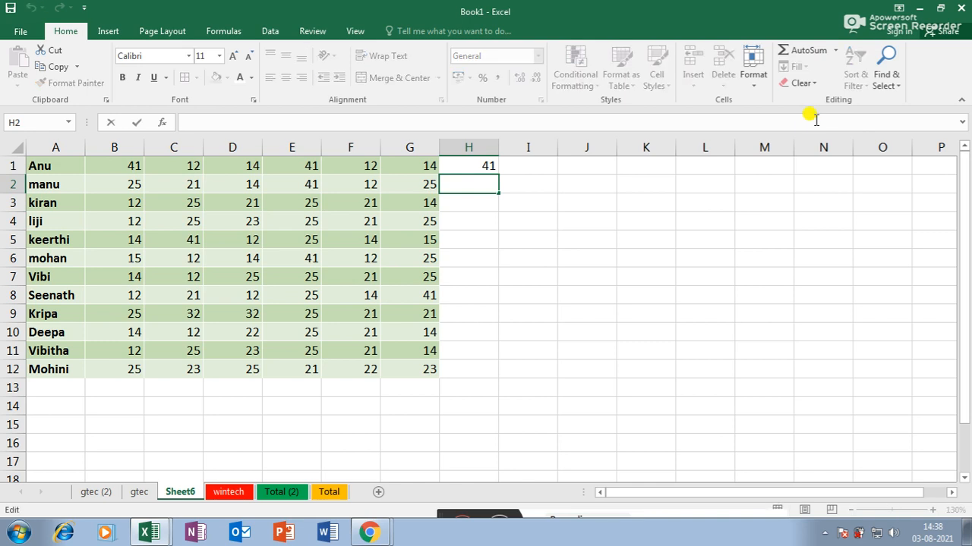
click(600, 239)
key(ctrl+z)
key(ctrl+z)
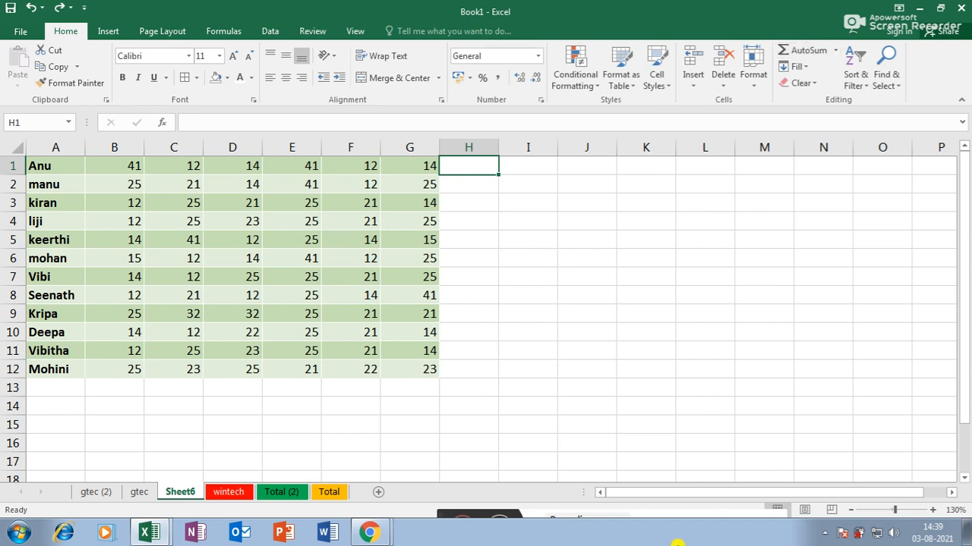
click(825, 533)
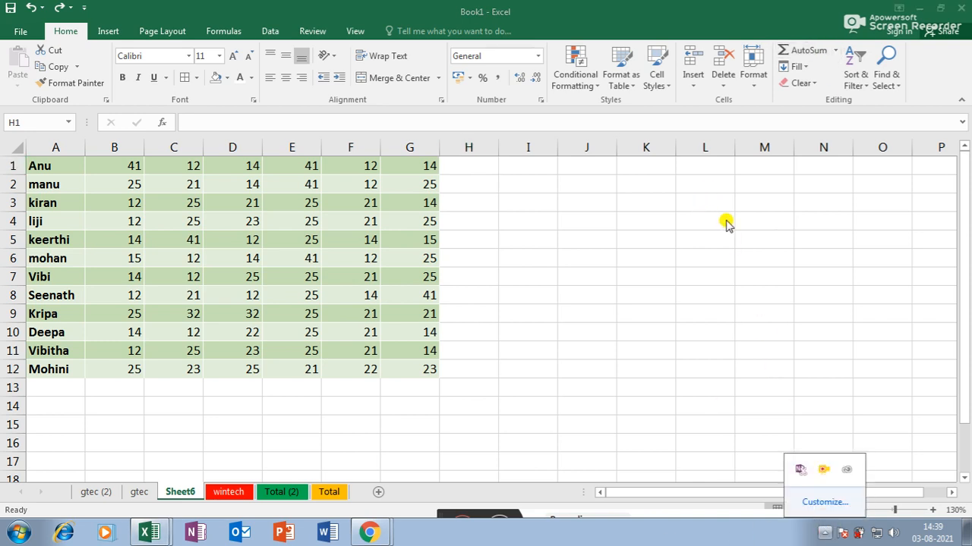
click(835, 50)
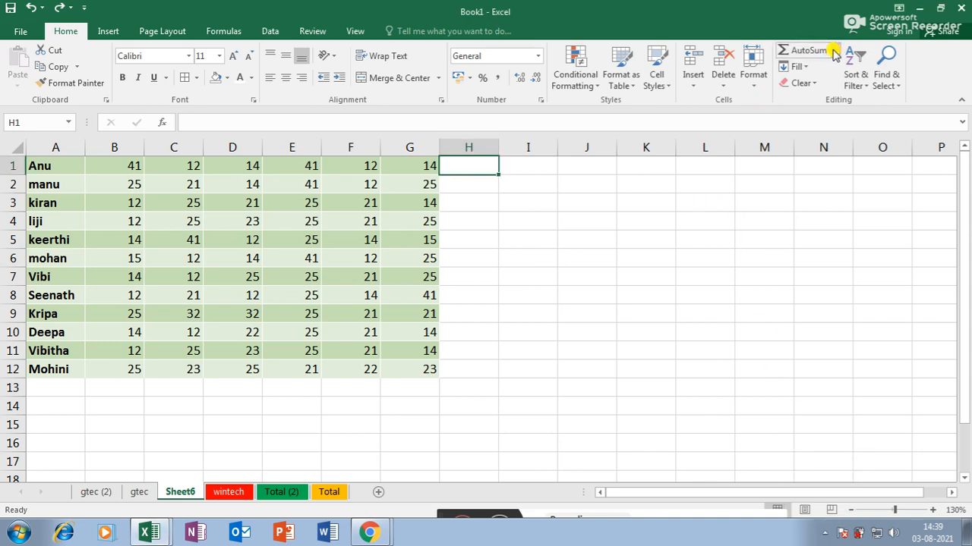
click(835, 50)
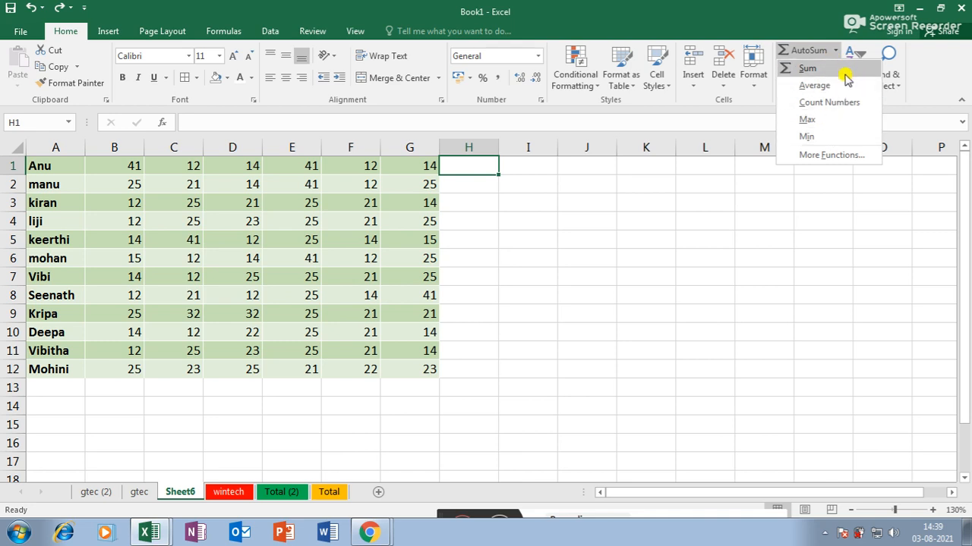
click(823, 50)
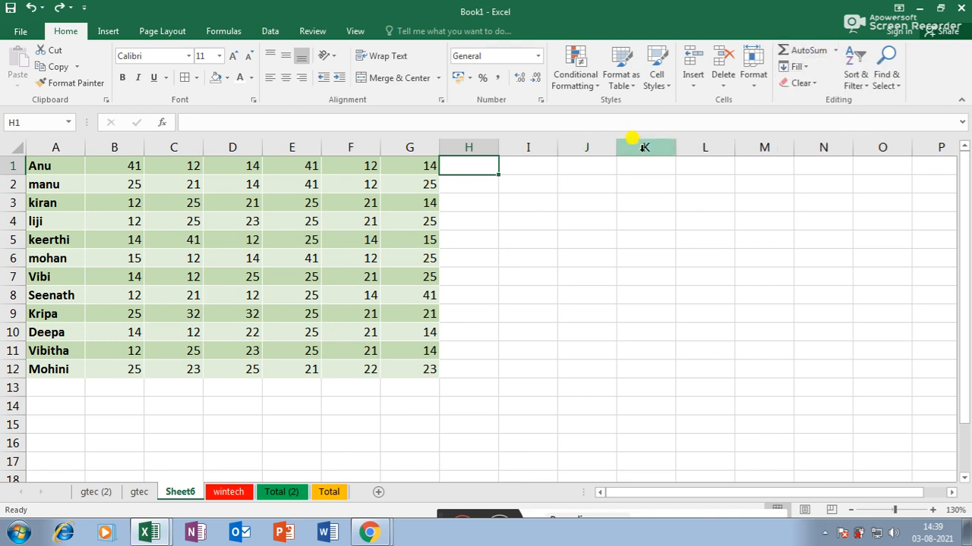
- Enter 454 in K3 and Fill Down through K15
click(616, 204)
text(454)
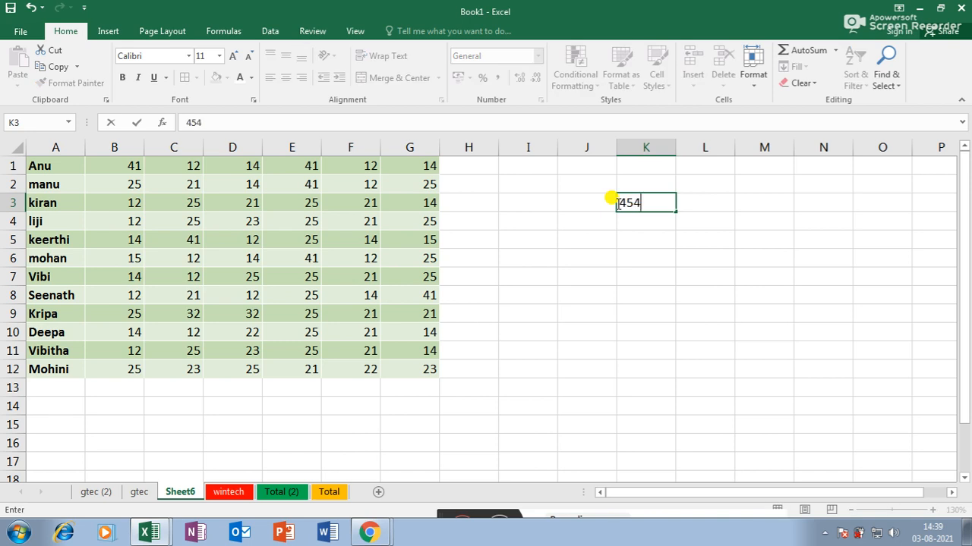
key(Return)
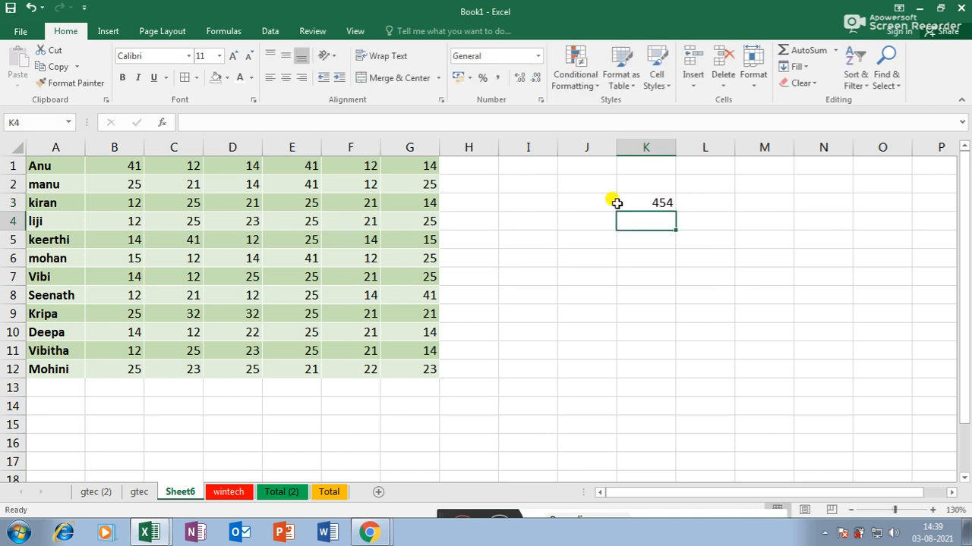
drag(647, 203, 657, 414)
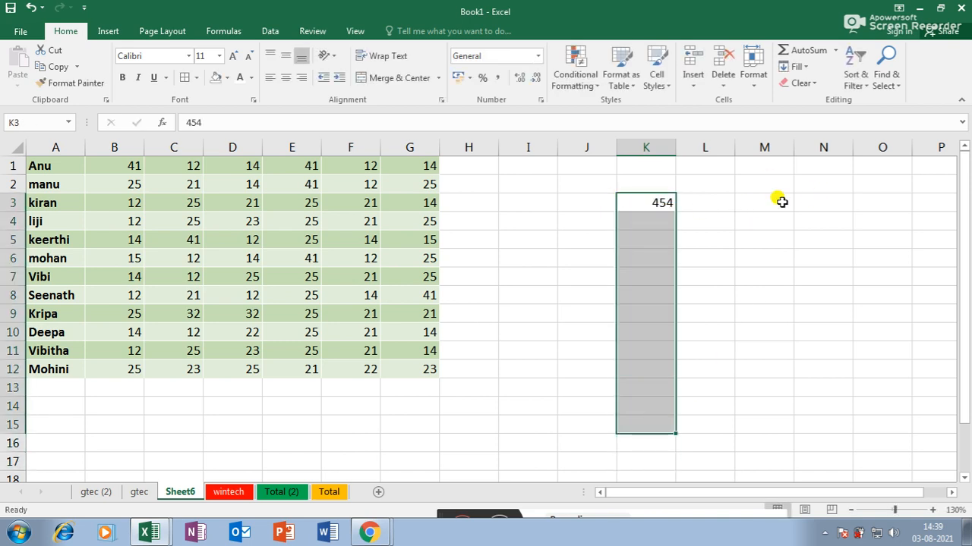
click(797, 66)
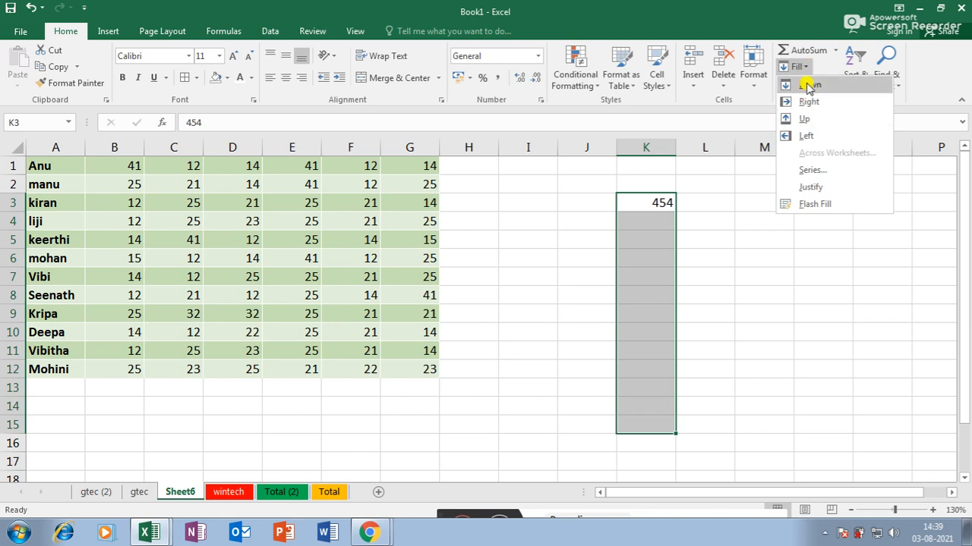
click(807, 84)
- Try Fill Up on column K, then undo it to restore the 454s
click(797, 66)
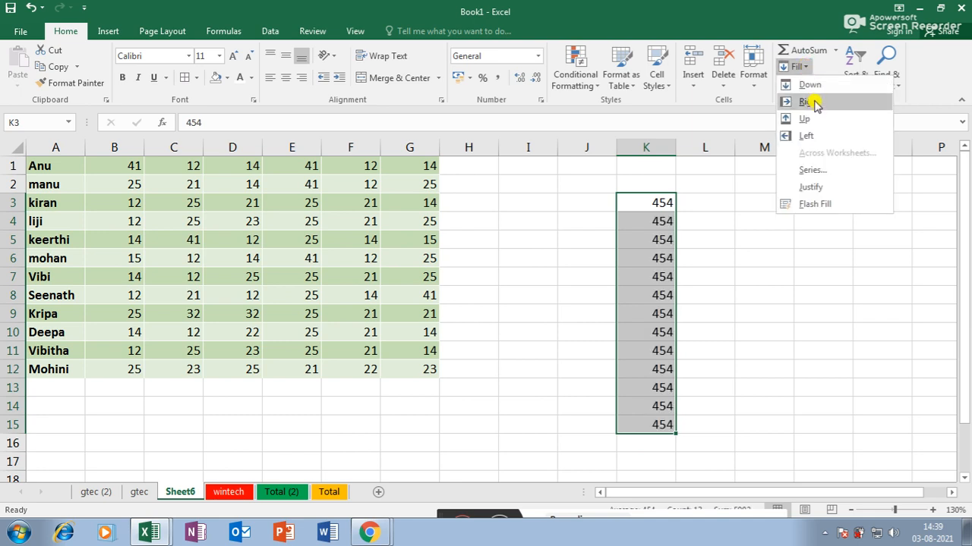
click(804, 118)
click(712, 220)
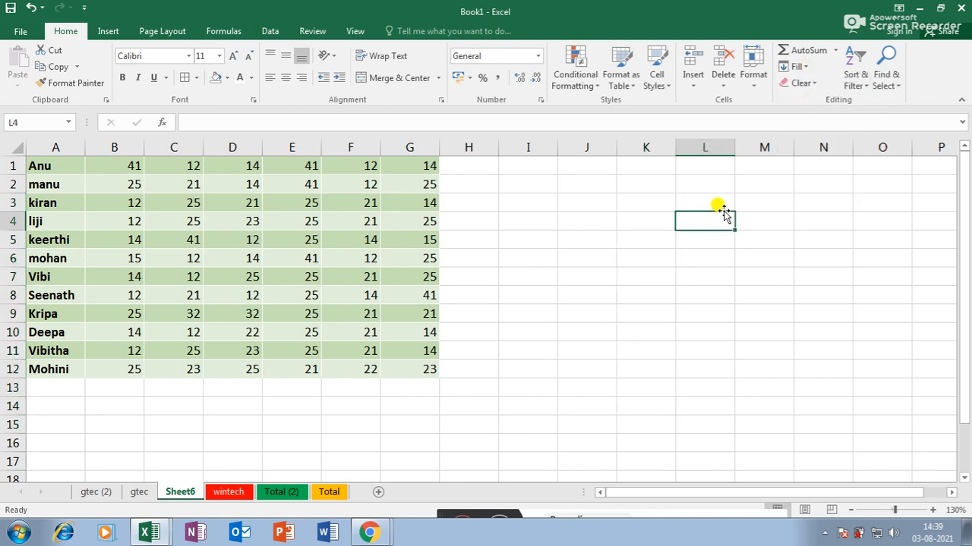
key(ctrl+z)
- Fill 454 right across K3:P3 and left into H3:J3
drag(642, 202, 921, 202)
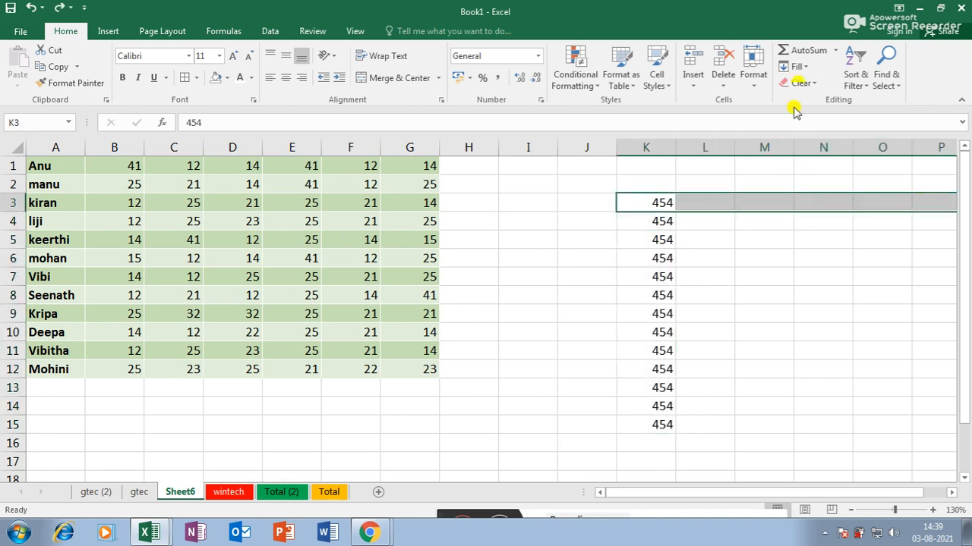
click(806, 69)
click(817, 100)
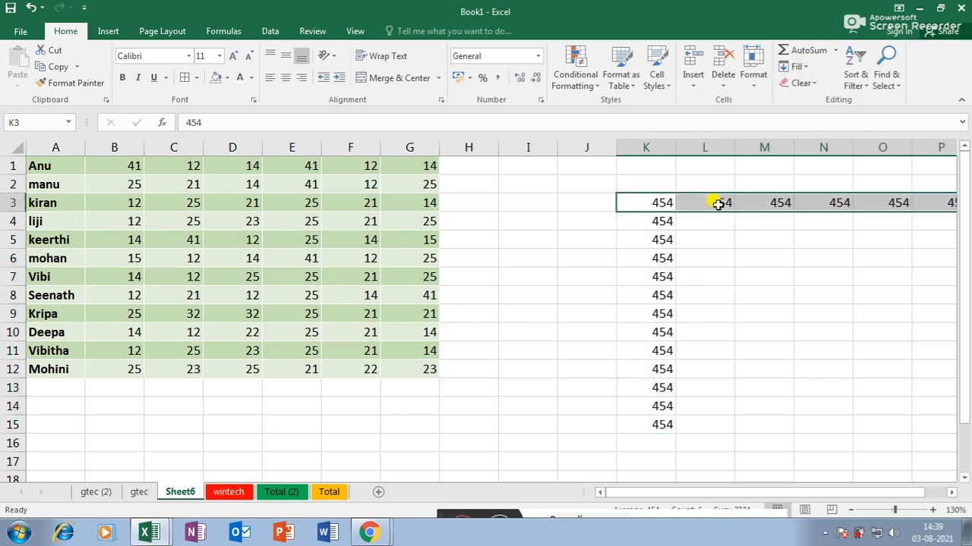
click(680, 198)
drag(668, 202, 460, 202)
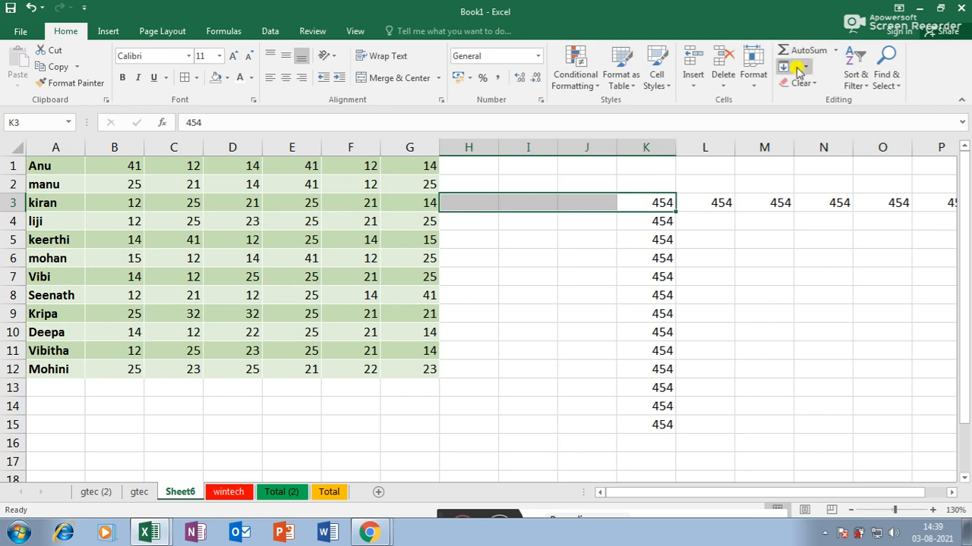
click(807, 67)
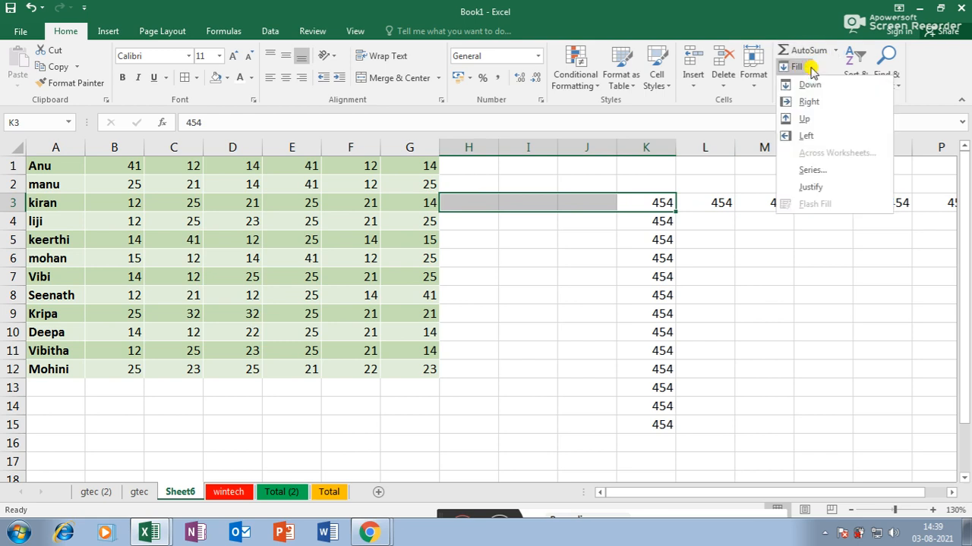
click(806, 135)
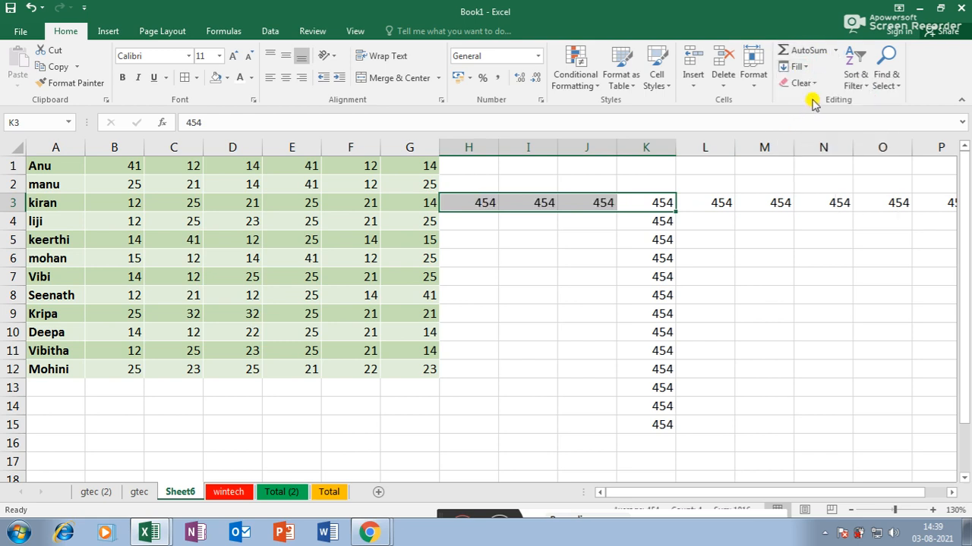
- Undo the fills so 454 remains only in K3
key(ctrl+z)
key(ctrl+z)
key(ctrl+z)
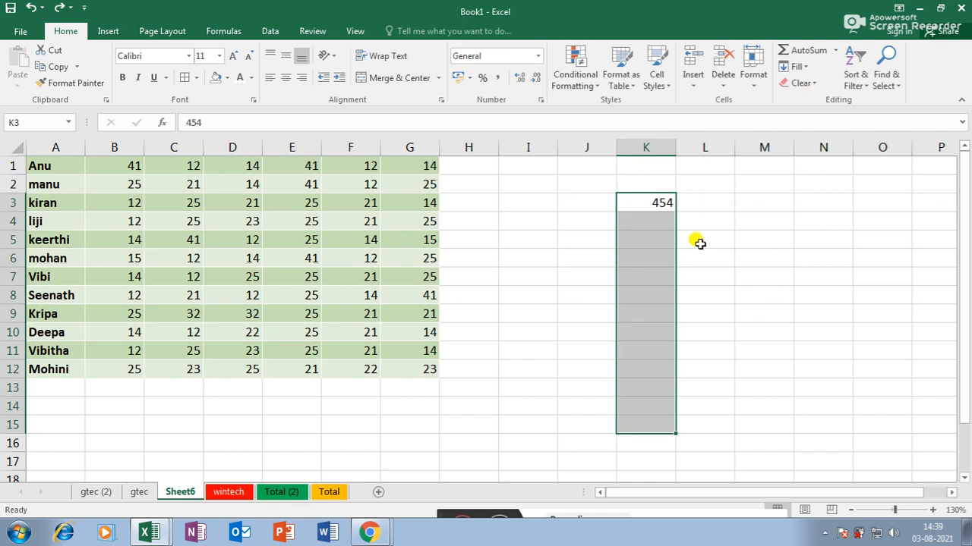
click(809, 70)
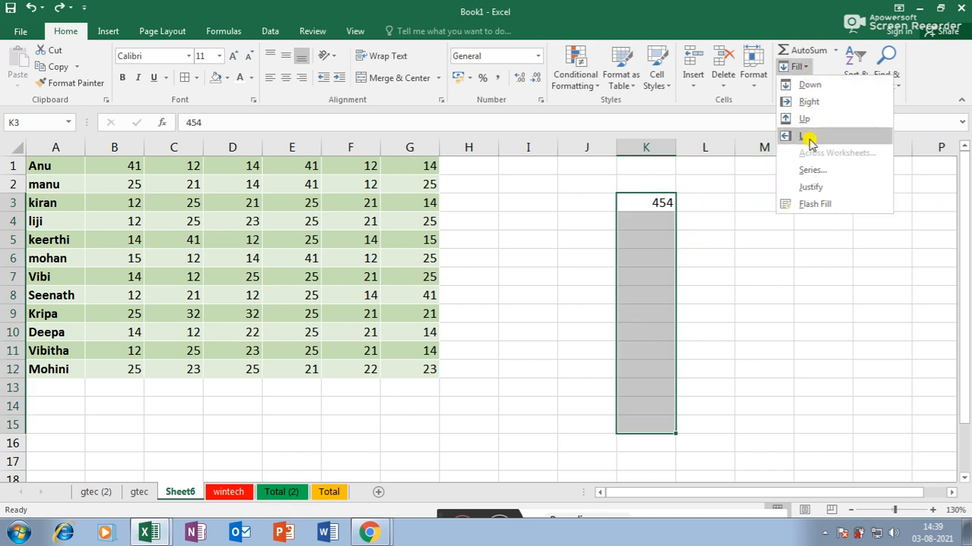
click(797, 67)
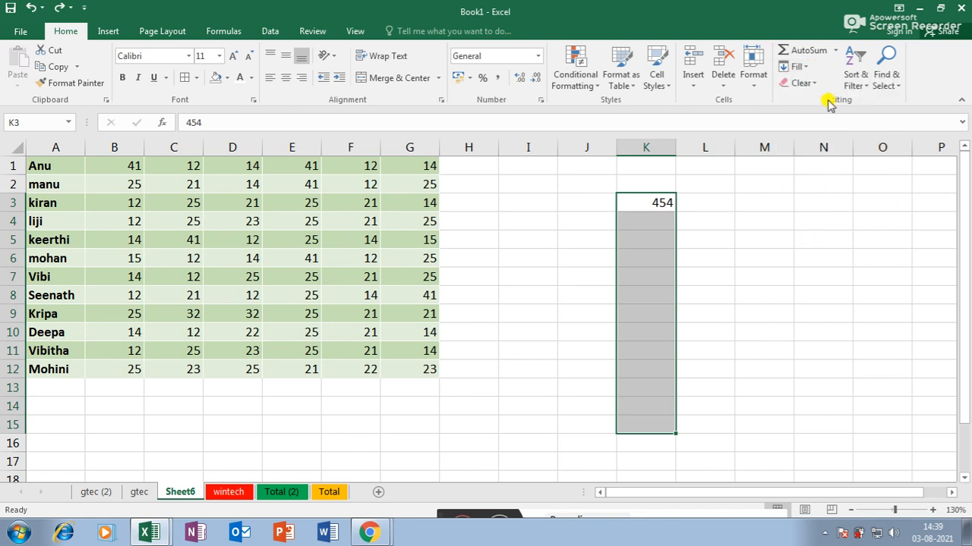
click(384, 239)
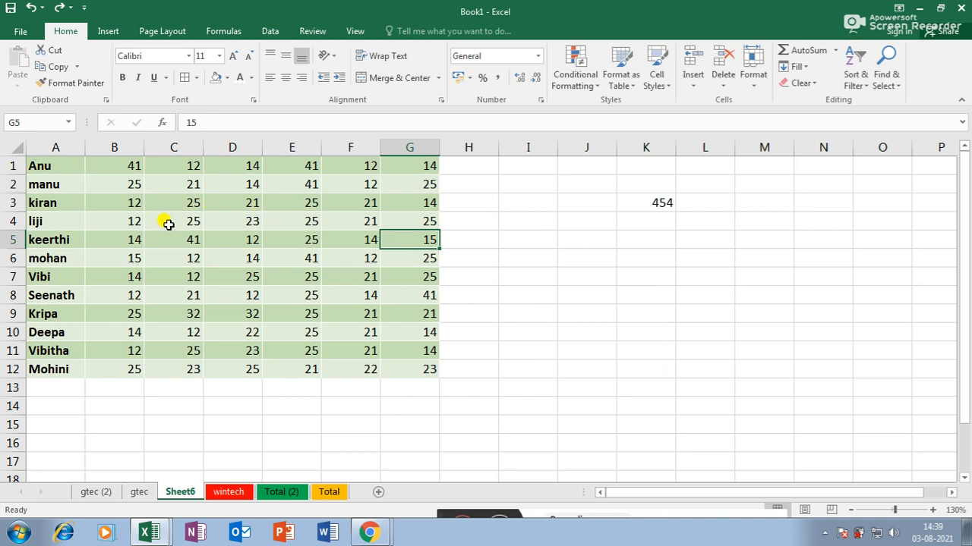
- Make C5:E8 bold and enlarge its font to size 14
drag(170, 244, 271, 287)
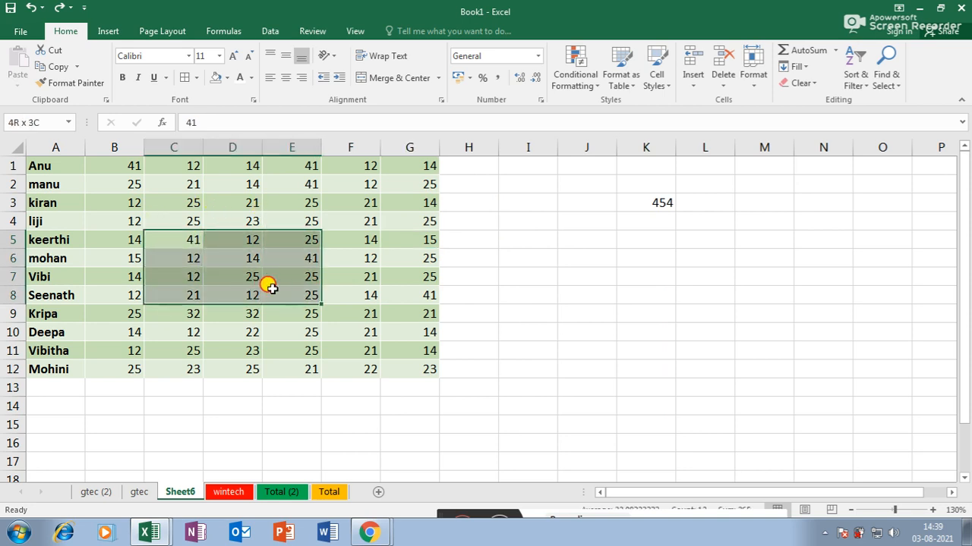
click(122, 78)
click(232, 60)
click(232, 59)
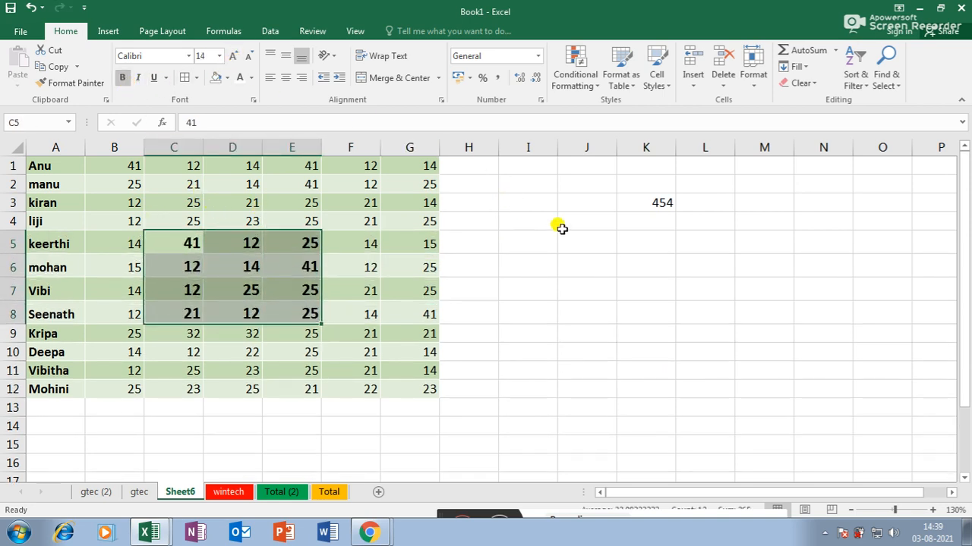
- Try Clear All on C5:E8, undo it, then apply Clear Formats instead
click(804, 83)
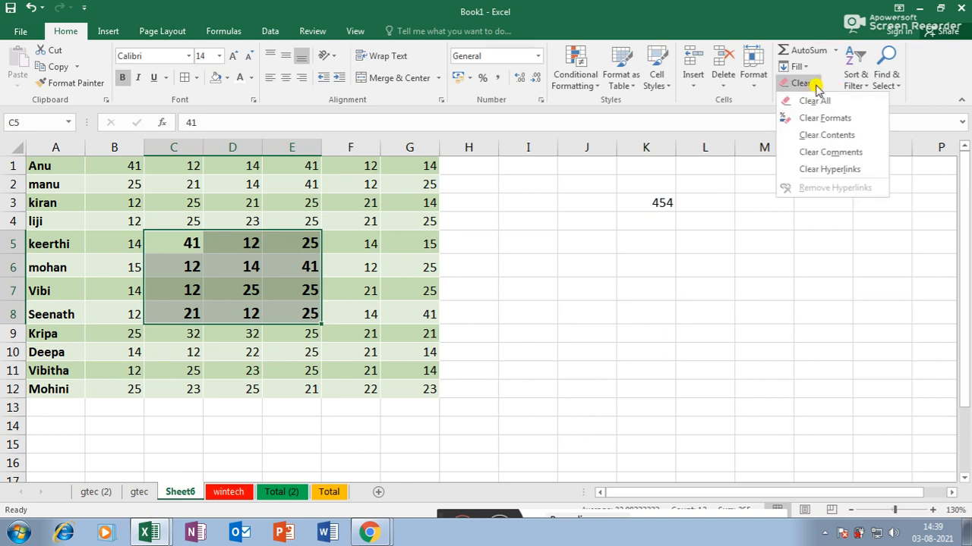
click(827, 101)
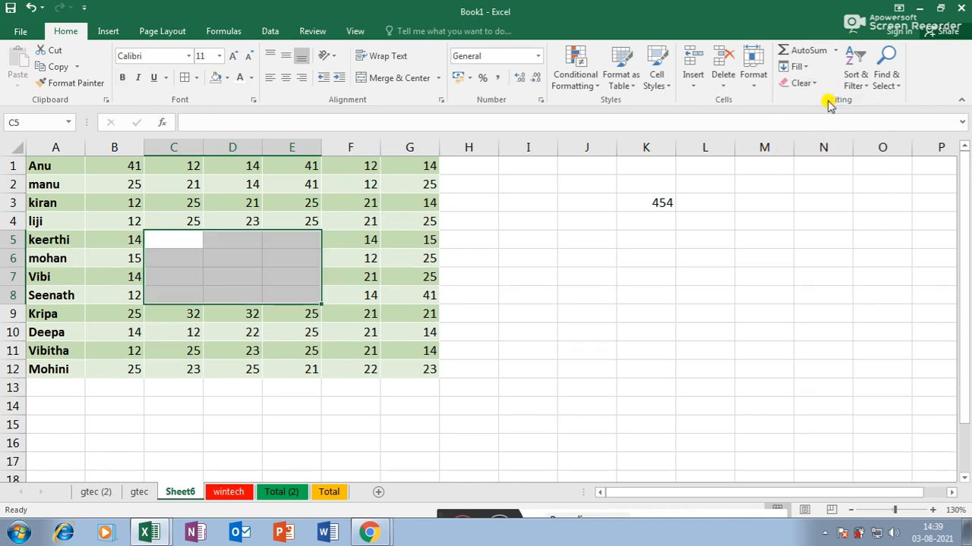
click(571, 293)
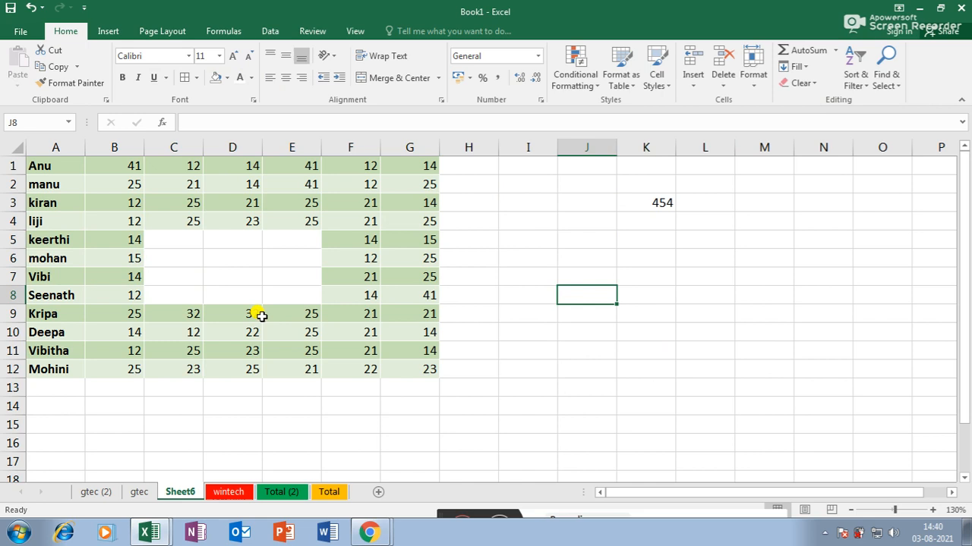
key(ctrl+z)
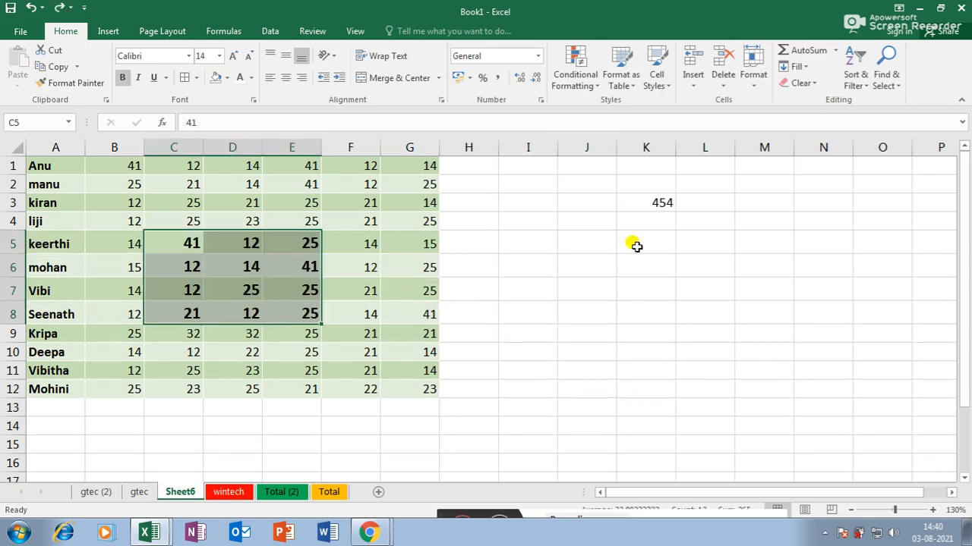
click(809, 83)
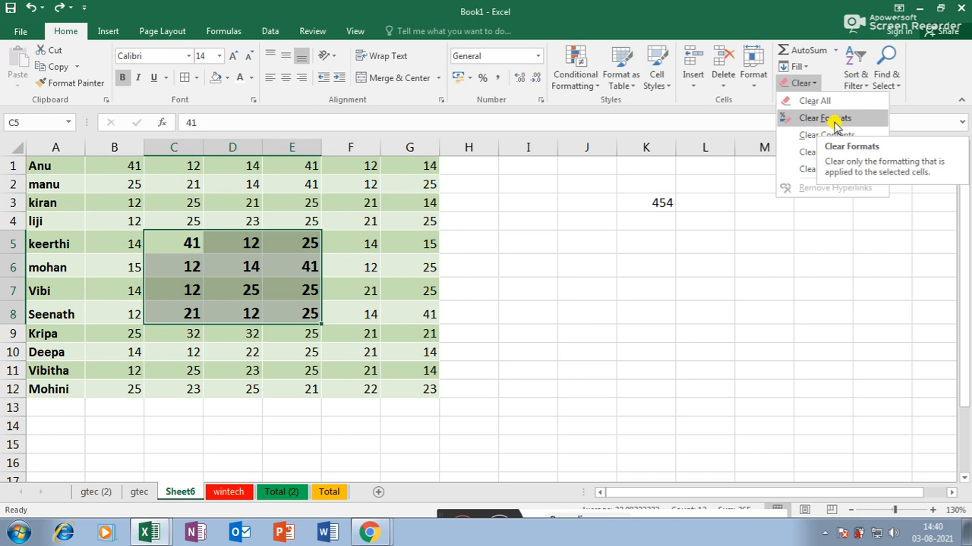
click(835, 121)
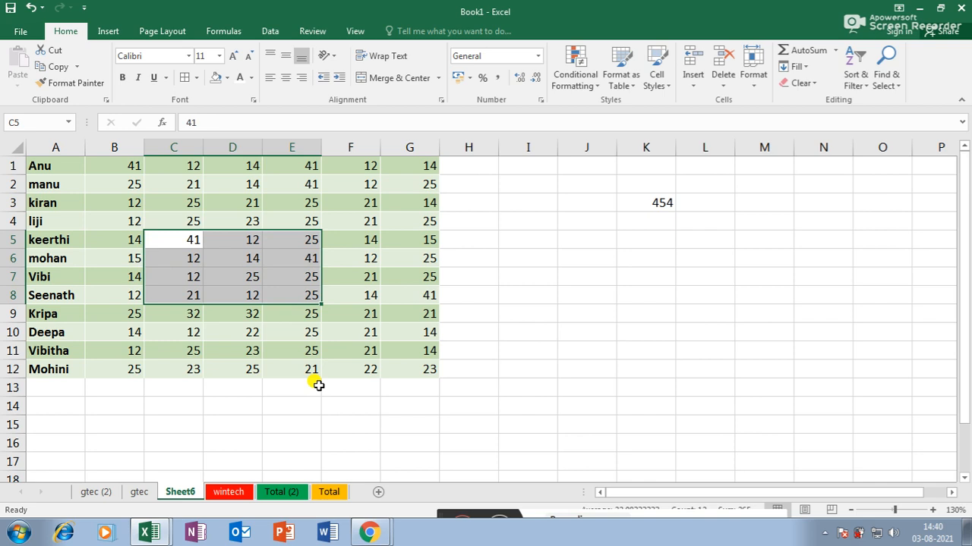
- Undo Clear Formats to restore the bold, size-14 shaded look of C5:E8
click(449, 351)
ctrl+scroll(250, 341, up, 2)
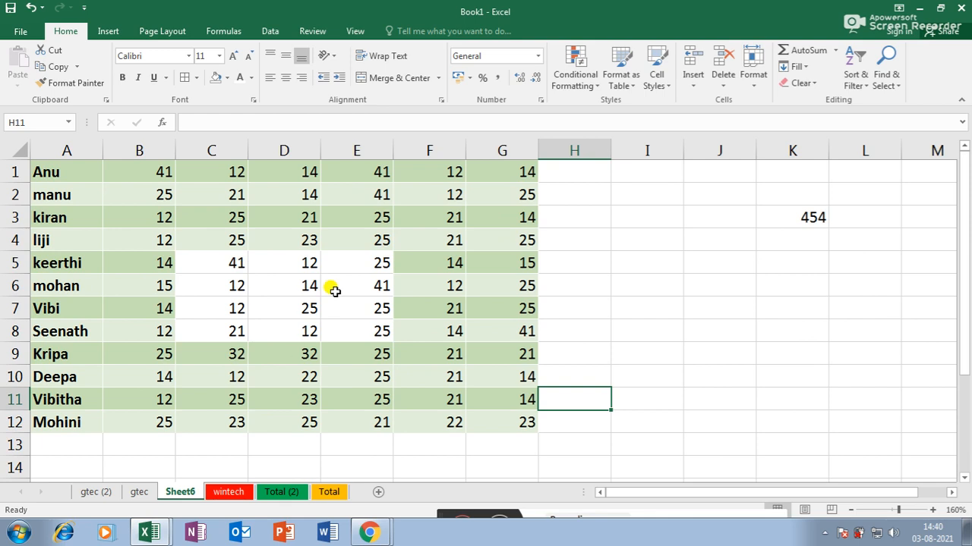
ctrl+scroll(328, 307, down, 2)
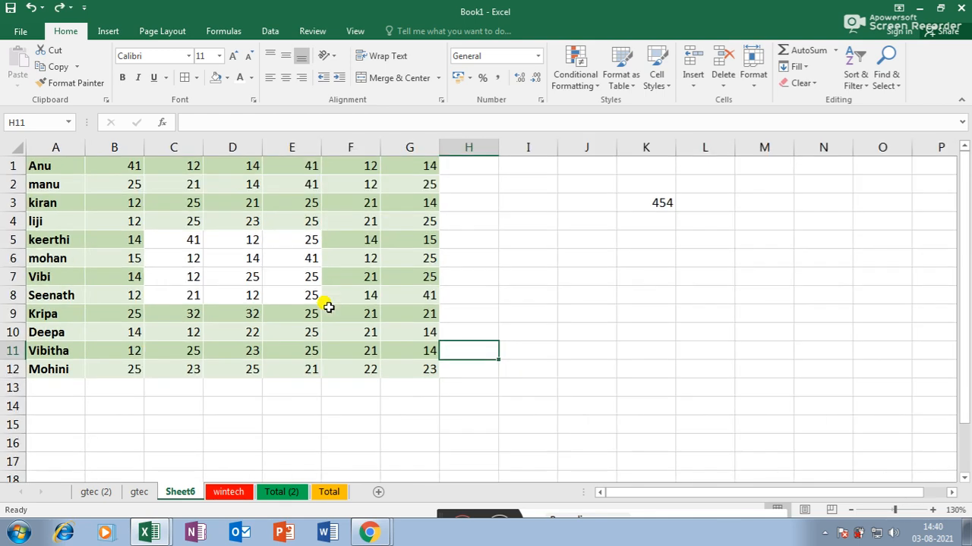
key(ctrl+z)
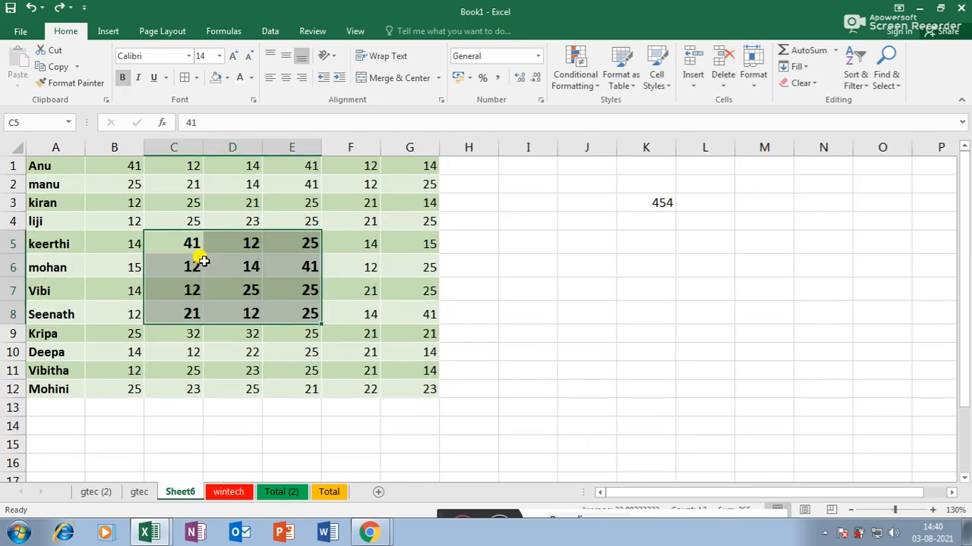
- Apply Clear Contents to C5:E8, then undo it to bring the marks back
click(809, 84)
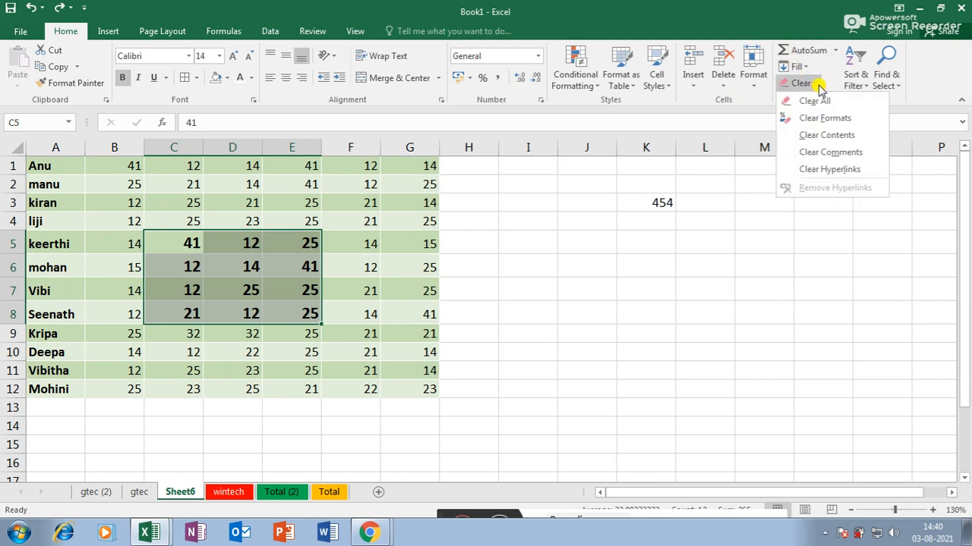
click(824, 135)
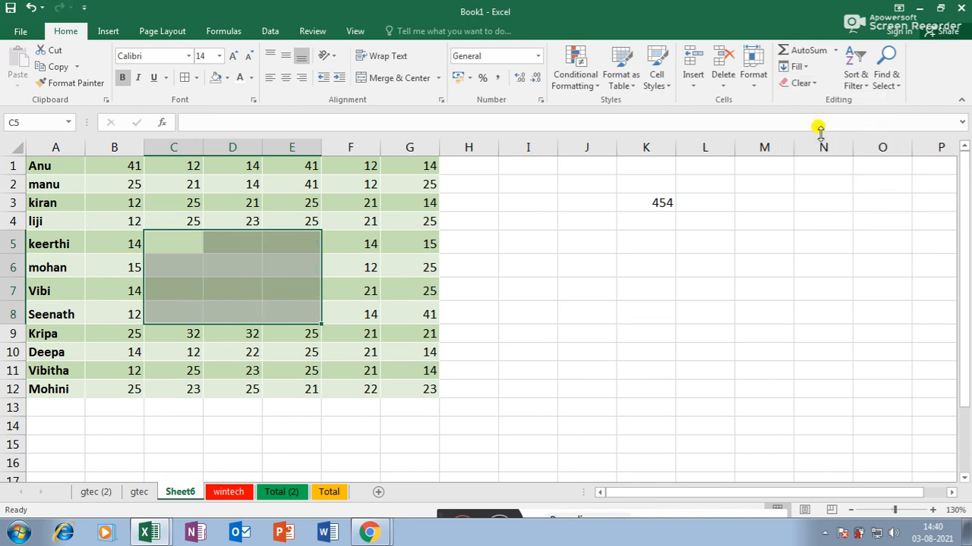
click(292, 266)
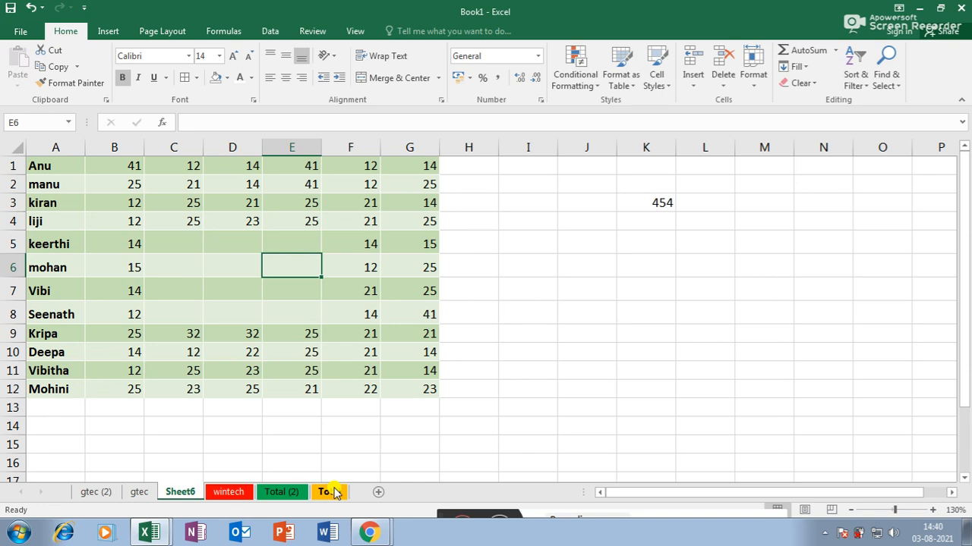
ctrl+scroll(239, 262, up, 3)
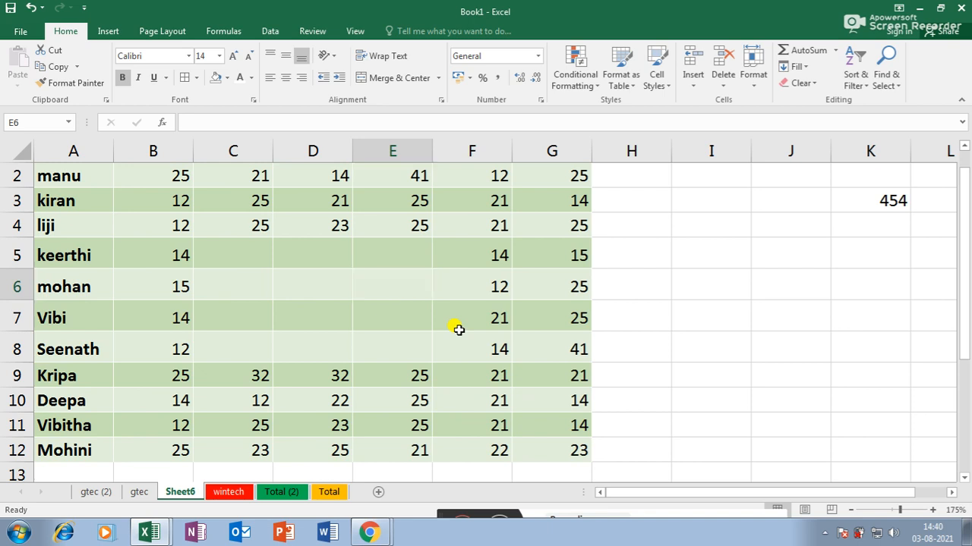
ctrl+scroll(456, 327, down, 1)
ctrl+scroll(623, 305, down, 2)
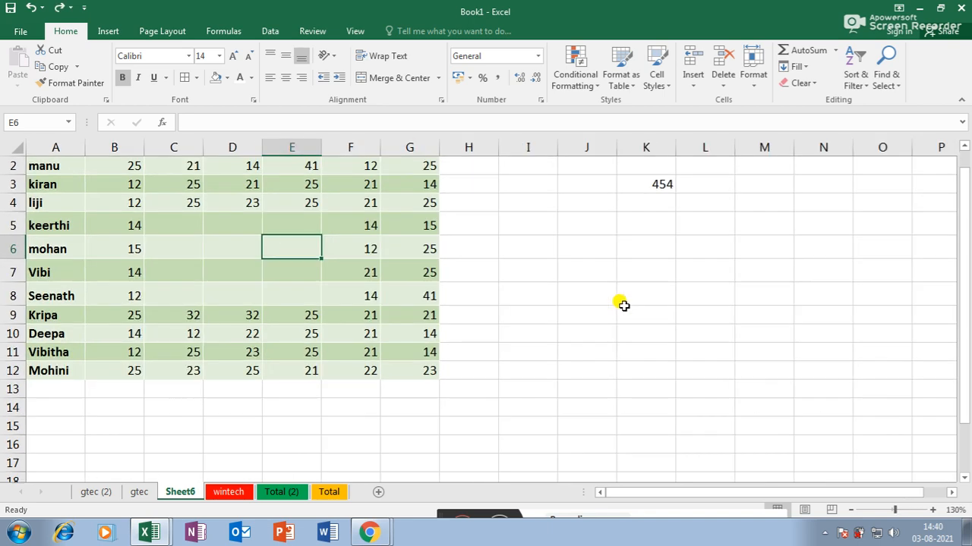
key(ctrl+z)
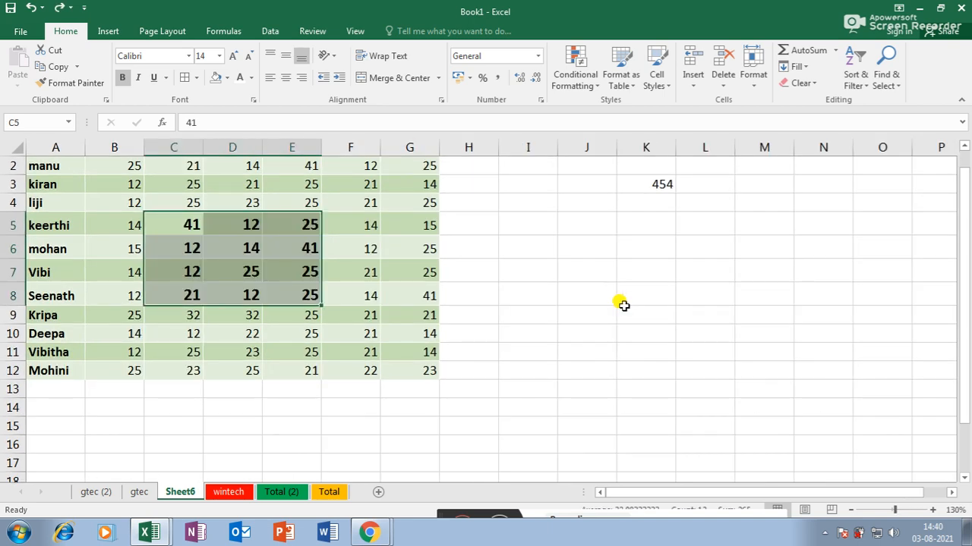
click(804, 84)
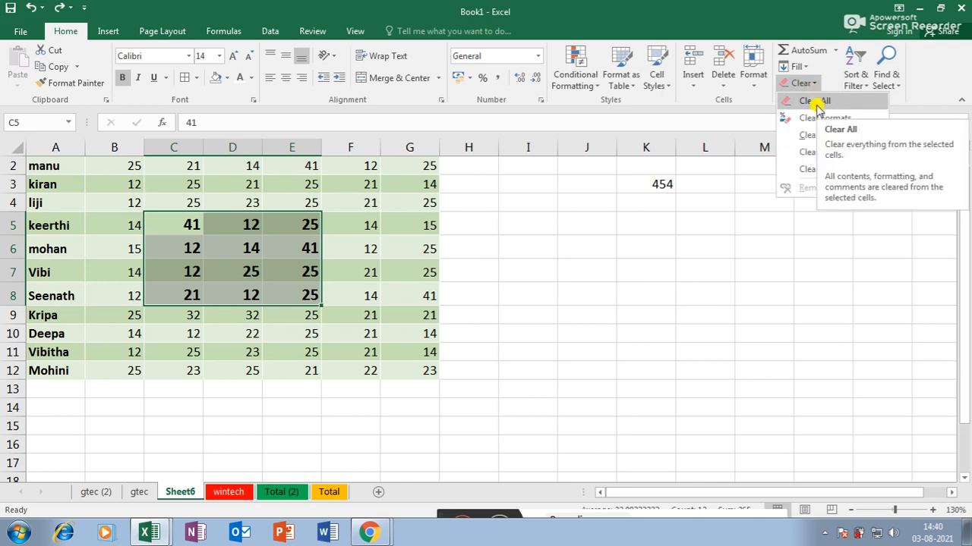
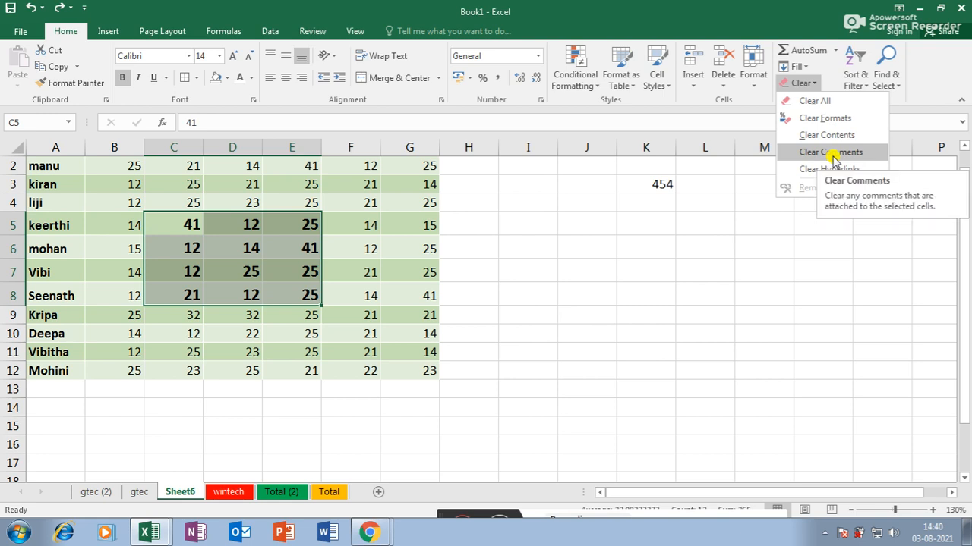
- Close the Clear options without clearing anything and select cell G6
click(498, 277)
click(418, 245)
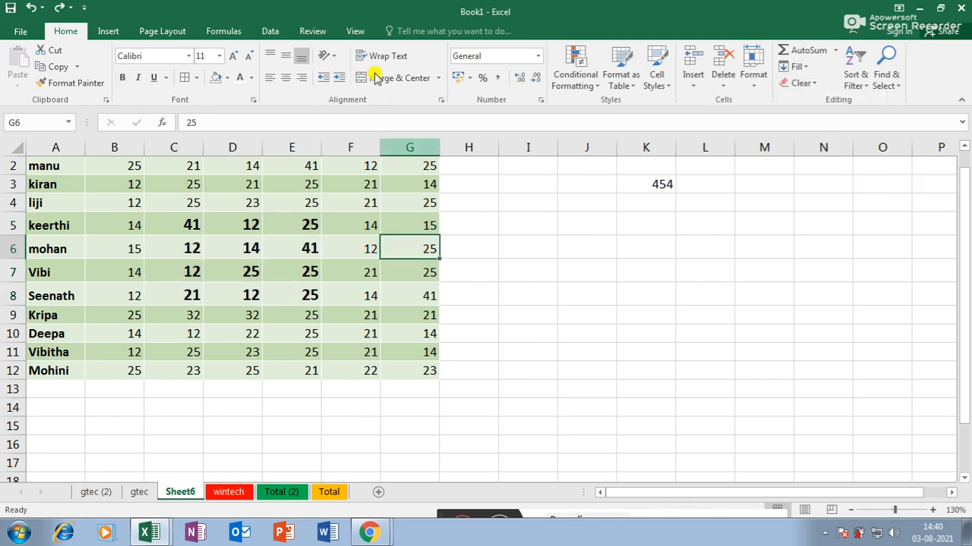
click(354, 30)
click(317, 30)
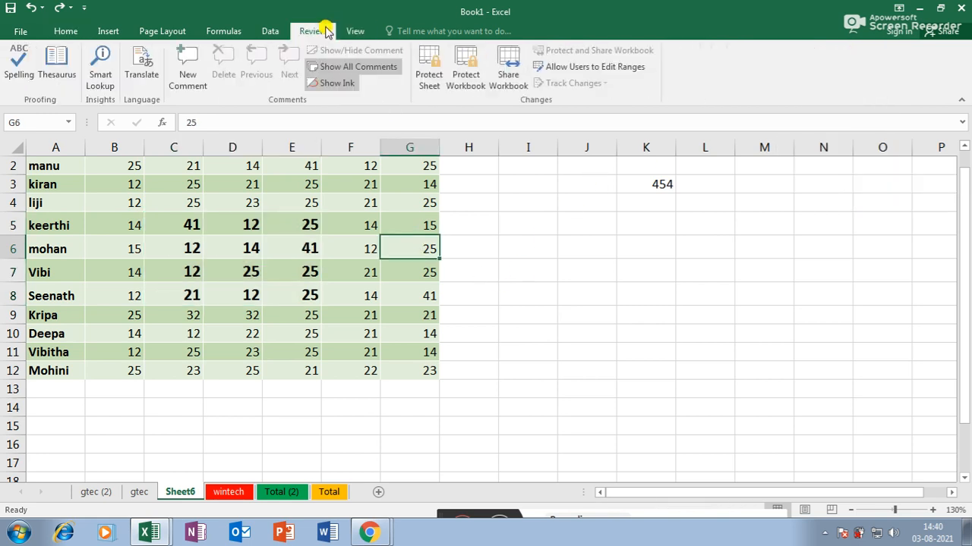
click(188, 60)
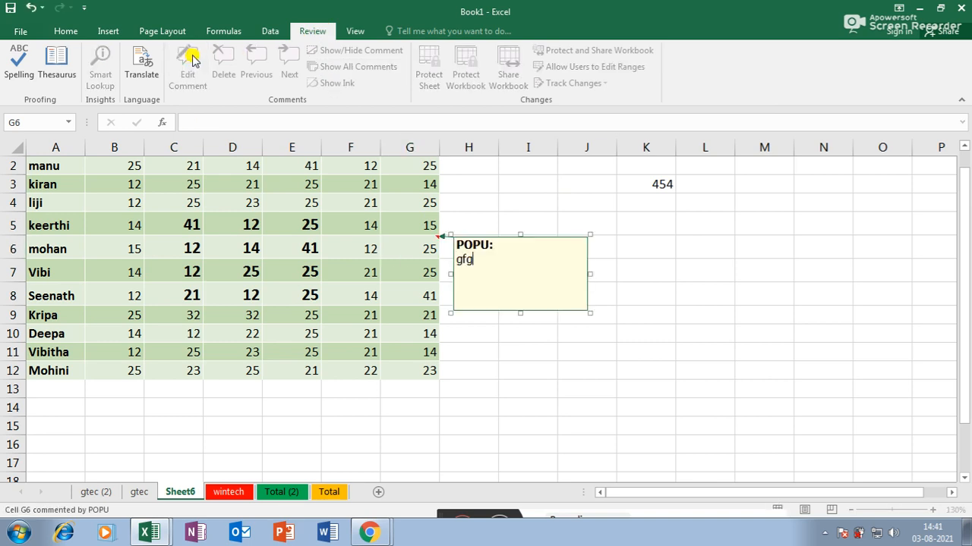
text(gfggghghg)
click(531, 426)
click(475, 393)
click(425, 251)
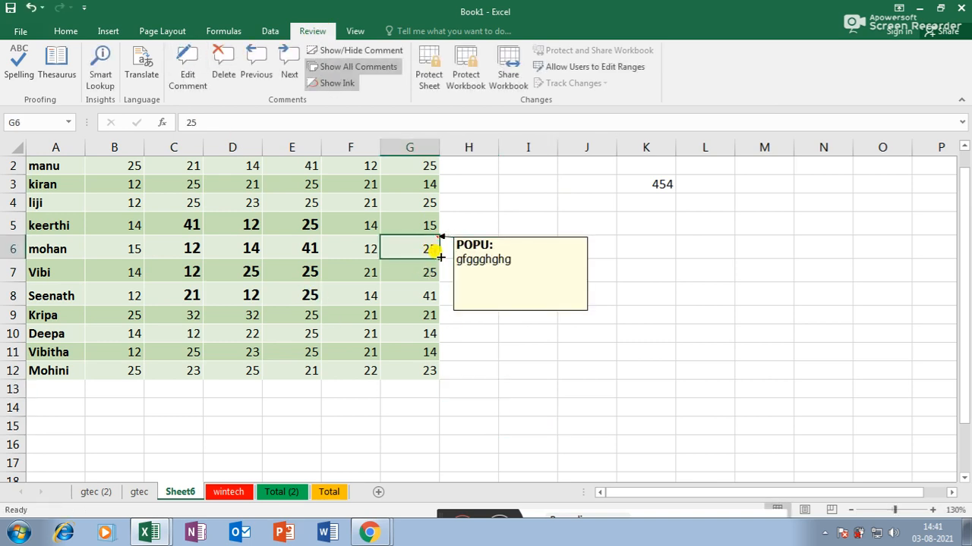
click(65, 31)
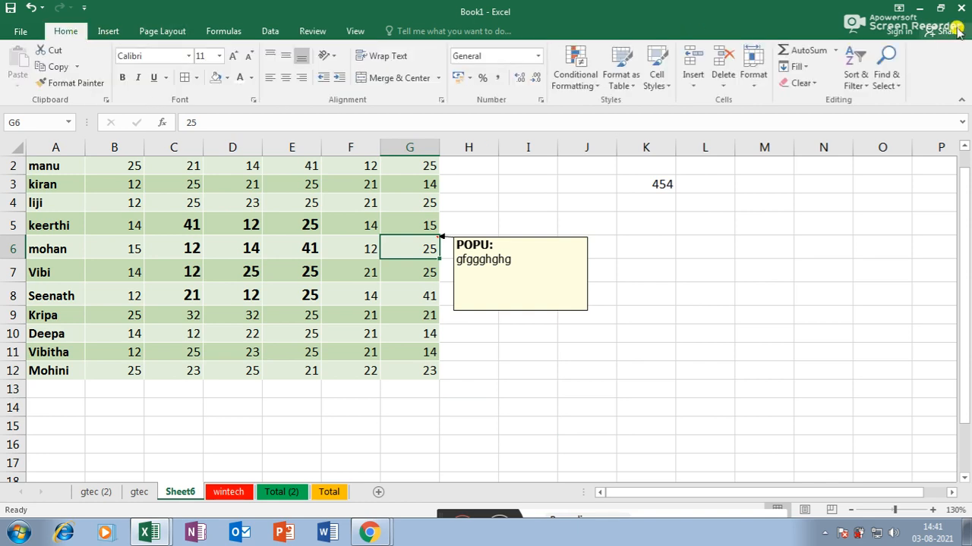
click(818, 82)
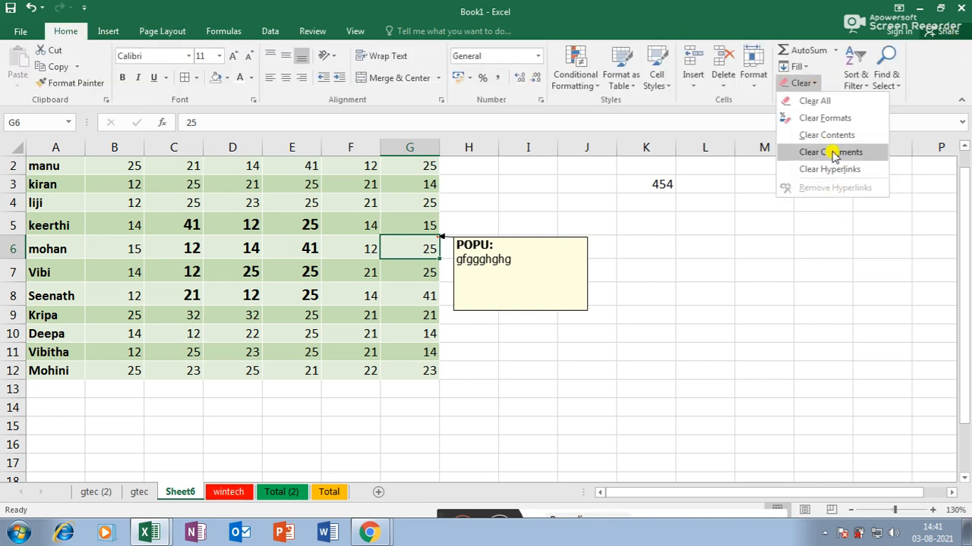
click(831, 151)
click(803, 82)
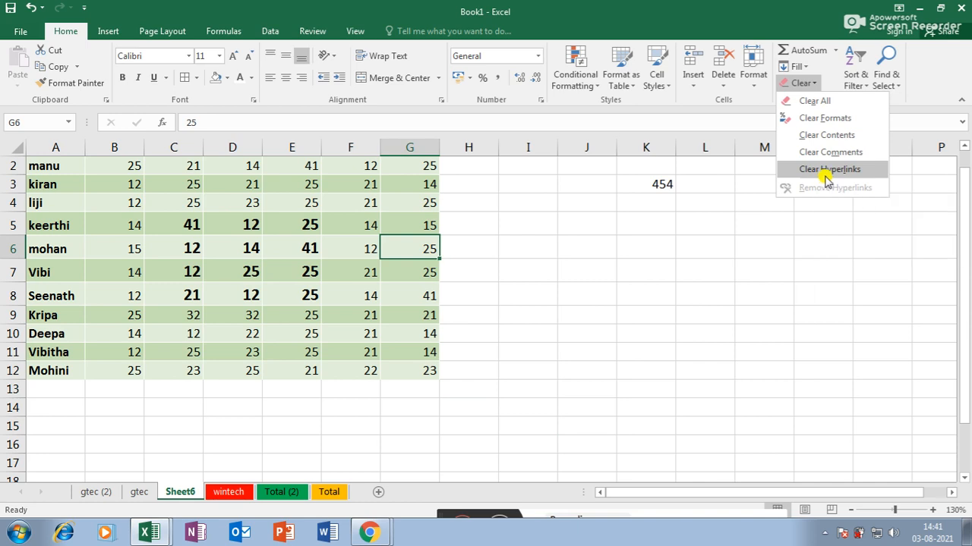
click(817, 82)
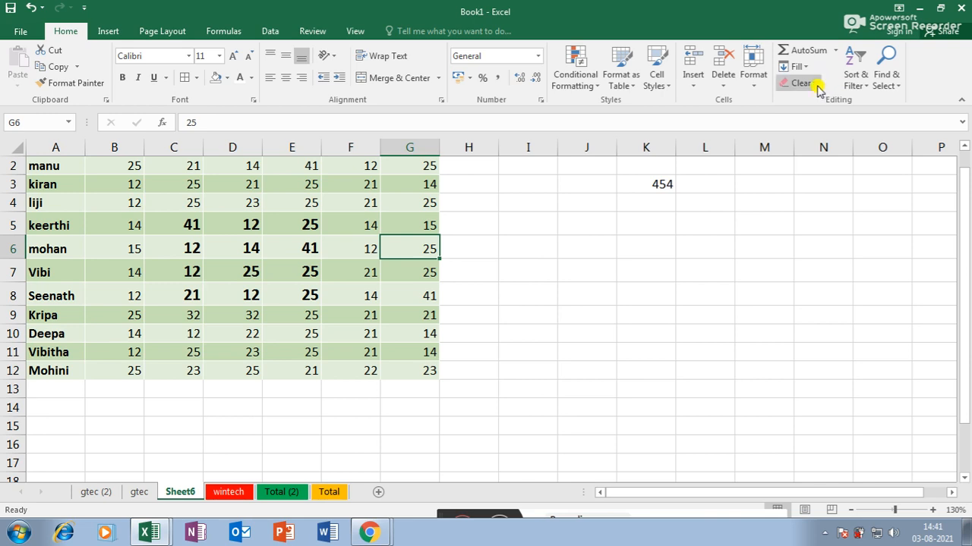
- Sort G2:G12 smallest to largest with the selection expanded, then undo the sort
click(856, 80)
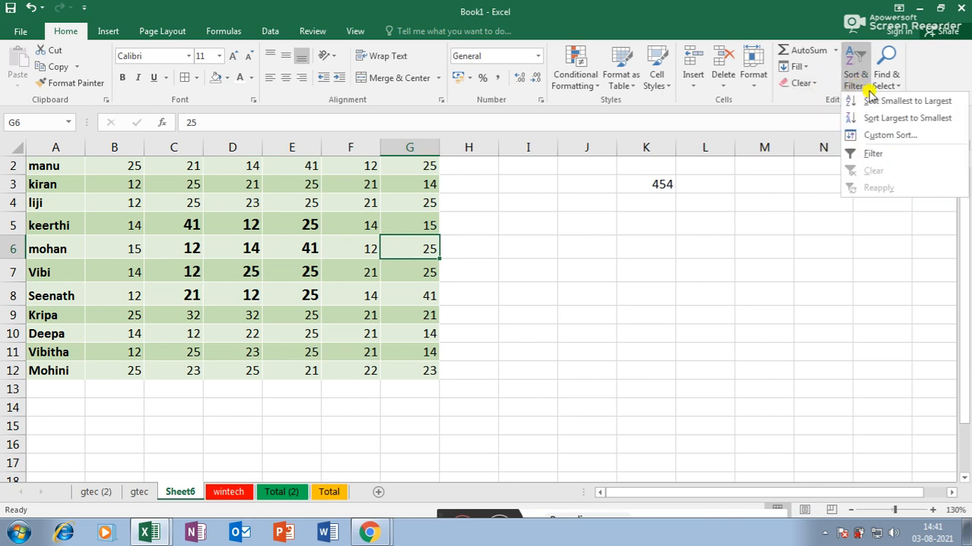
click(888, 85)
click(861, 85)
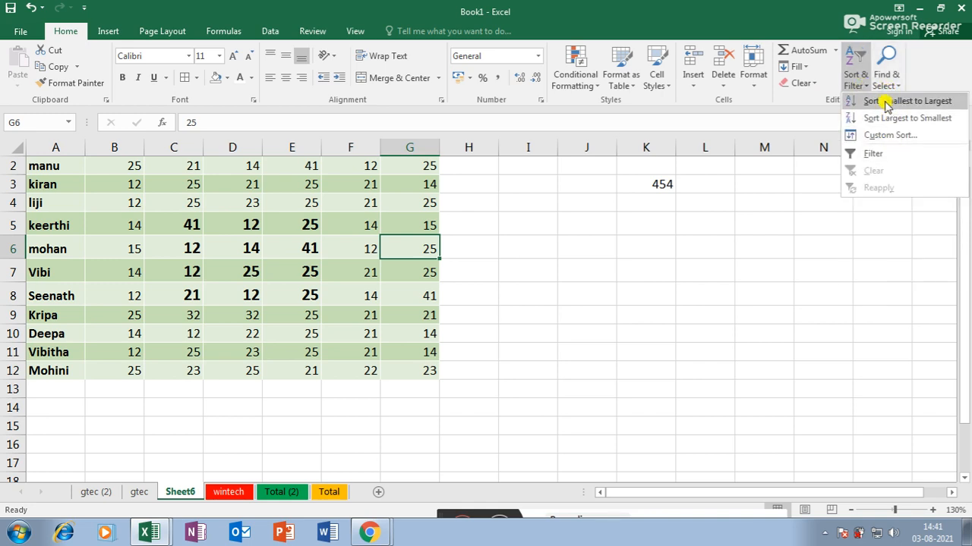
click(422, 243)
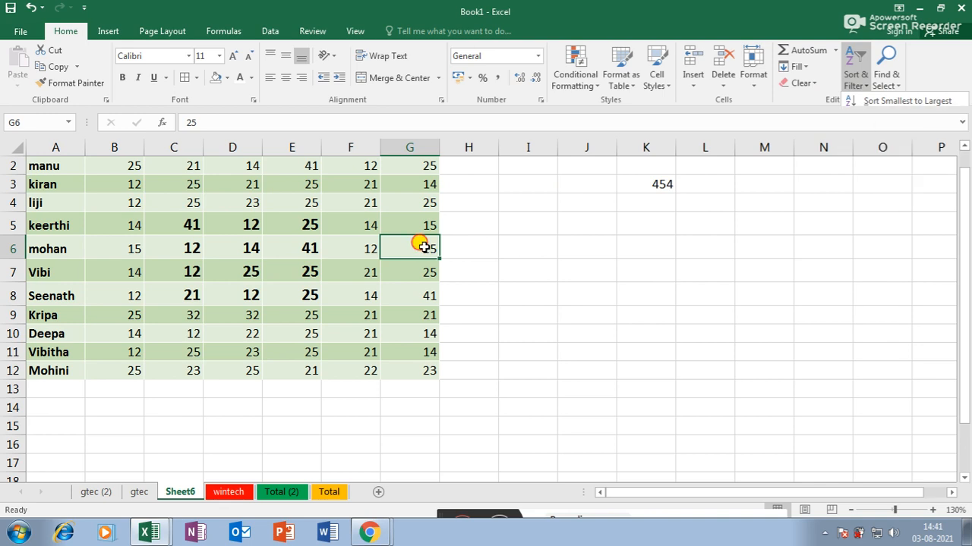
drag(410, 173, 412, 366)
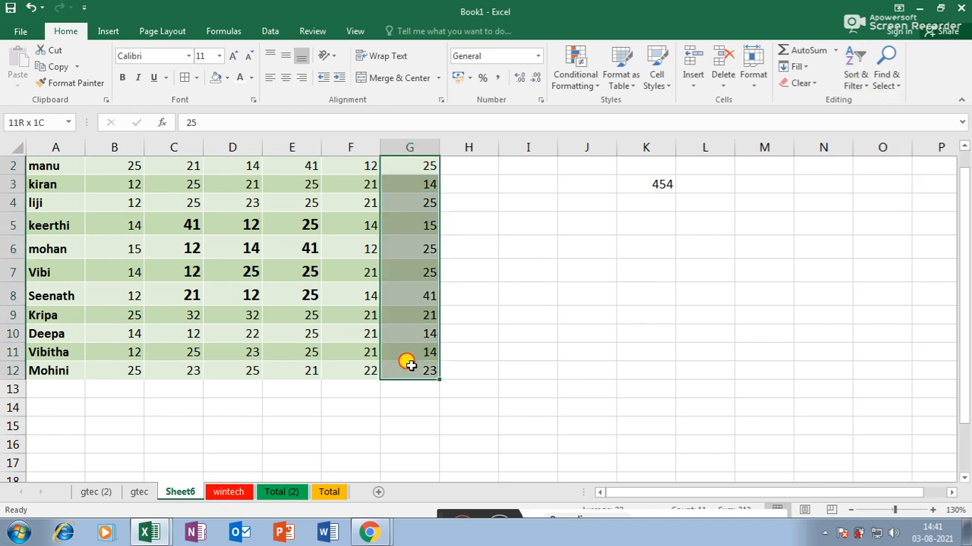
click(857, 81)
click(881, 101)
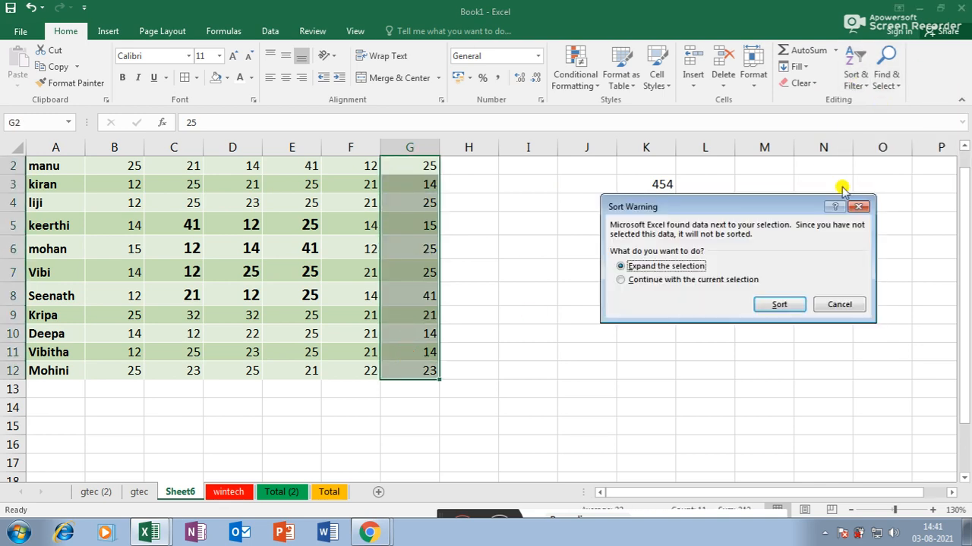
click(775, 304)
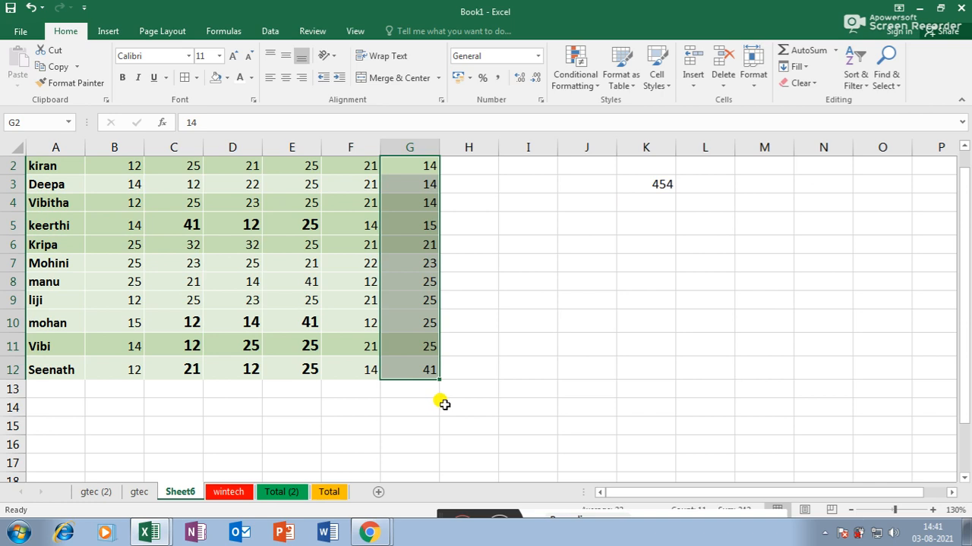
key(ctrl+z)
- Reselect G2:G12 and bring up the Find & Select options
click(611, 351)
drag(434, 170, 436, 186)
drag(437, 257, 427, 369)
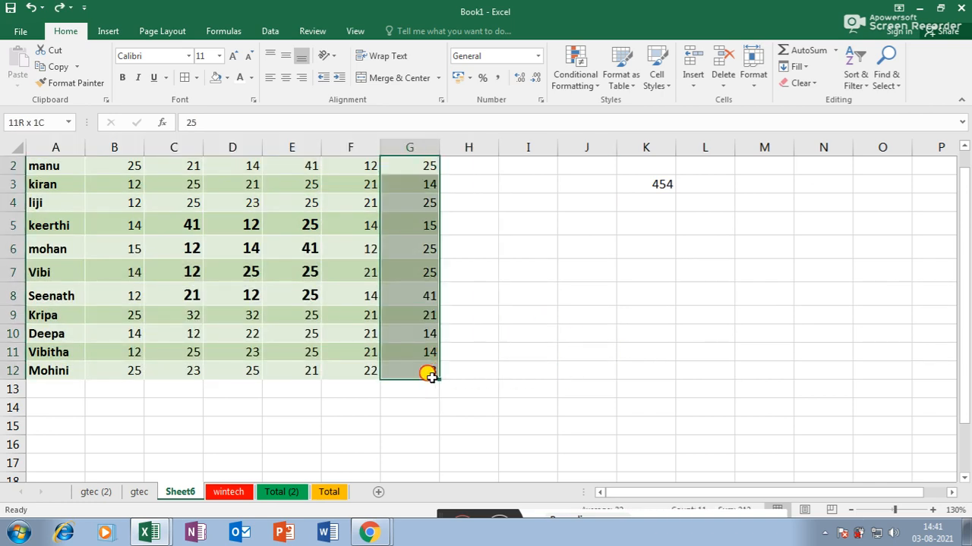
click(868, 92)
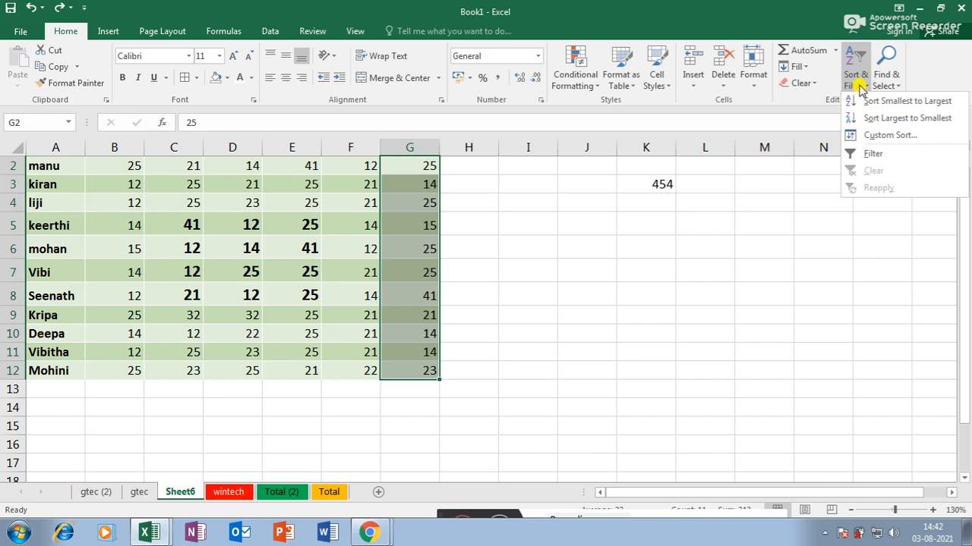
click(888, 85)
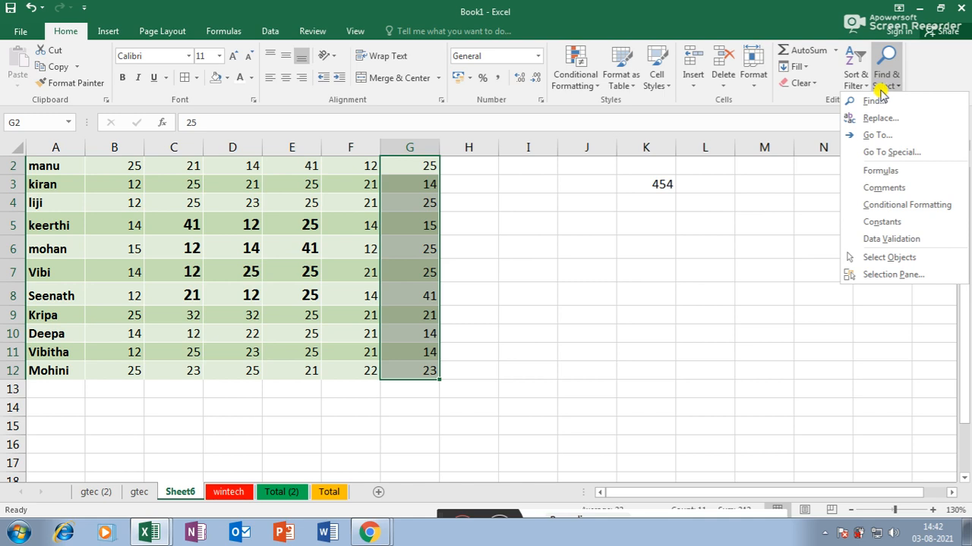
- Search the whole sheet for two students' names, locating them in A5 and A10, then close Find
click(870, 101)
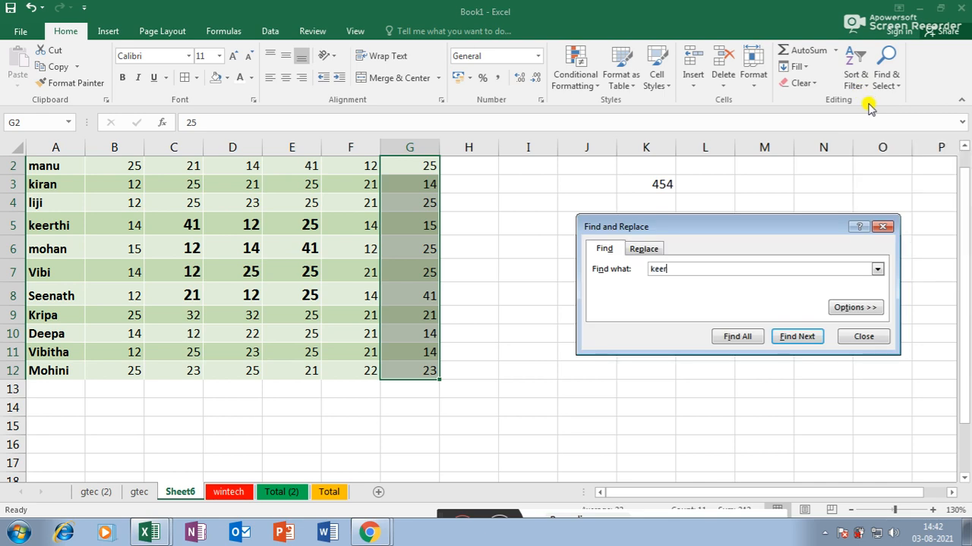
key(Return)
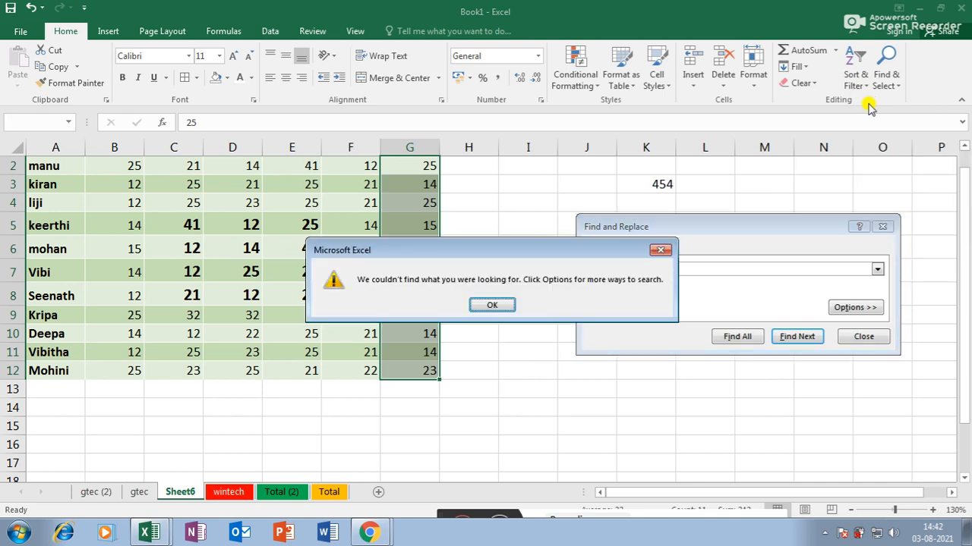
click(492, 305)
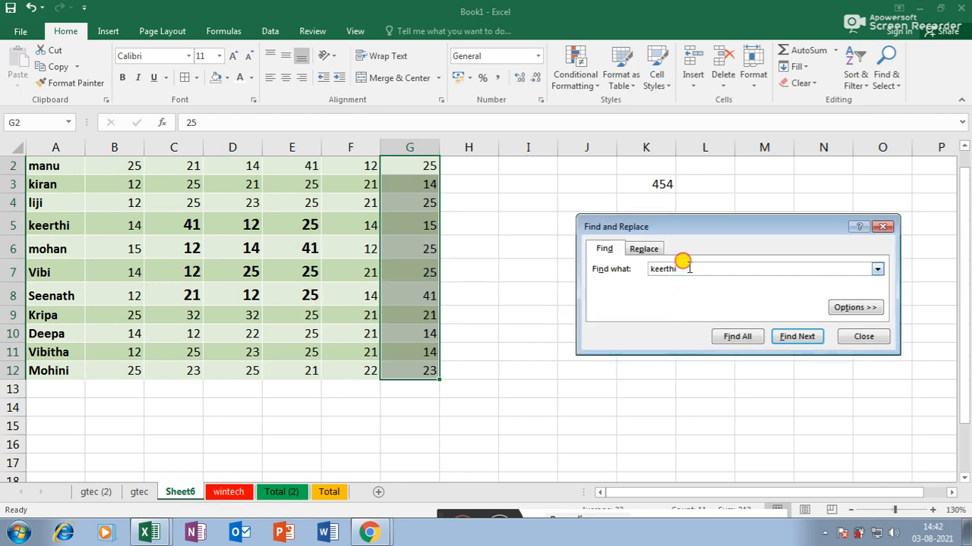
click(534, 349)
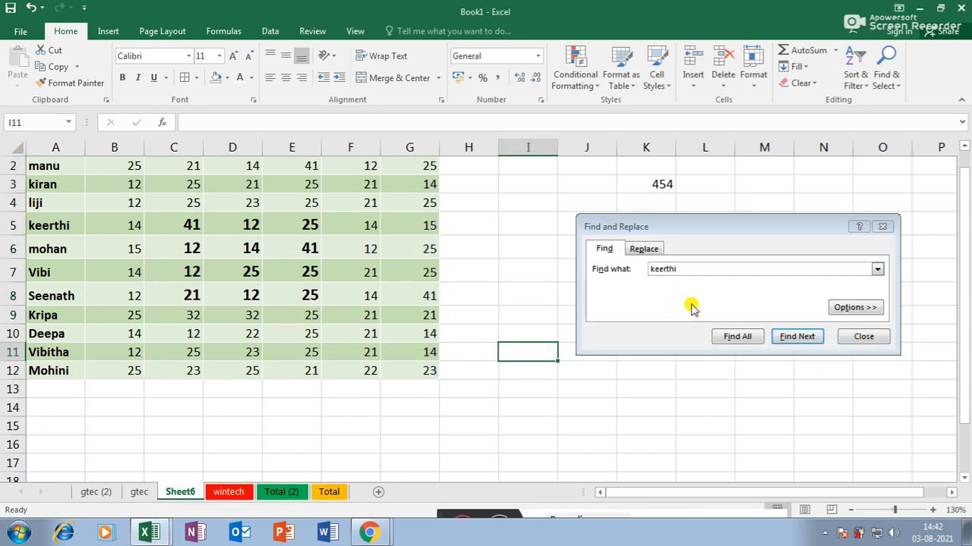
click(795, 339)
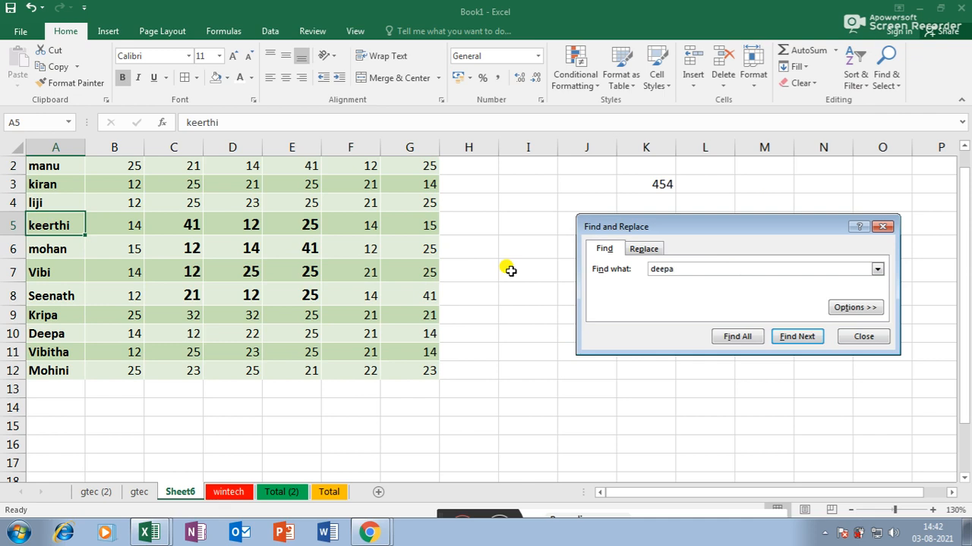
key(Return)
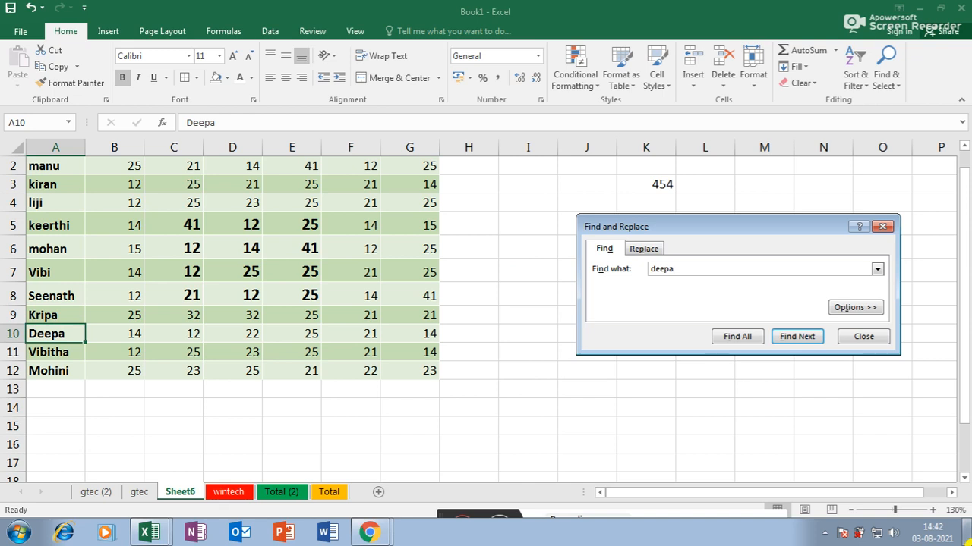
click(864, 336)
click(882, 82)
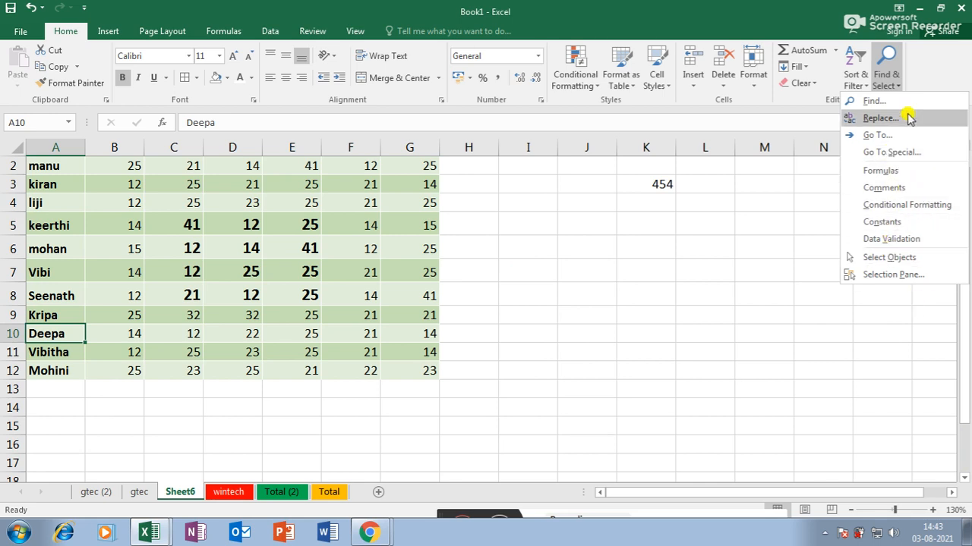
- Replace All the student's short name with the full name, then autofit column A to fit it
click(881, 118)
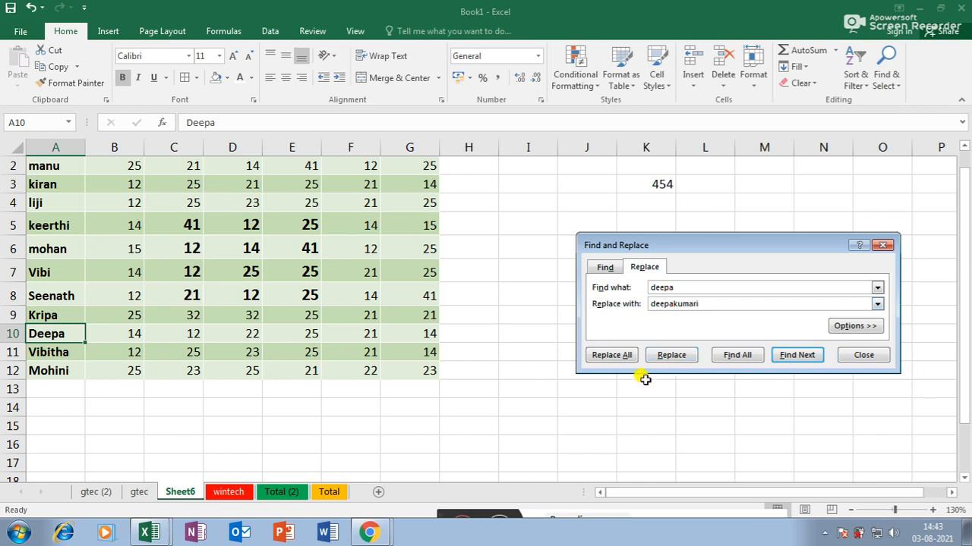
click(619, 356)
click(486, 304)
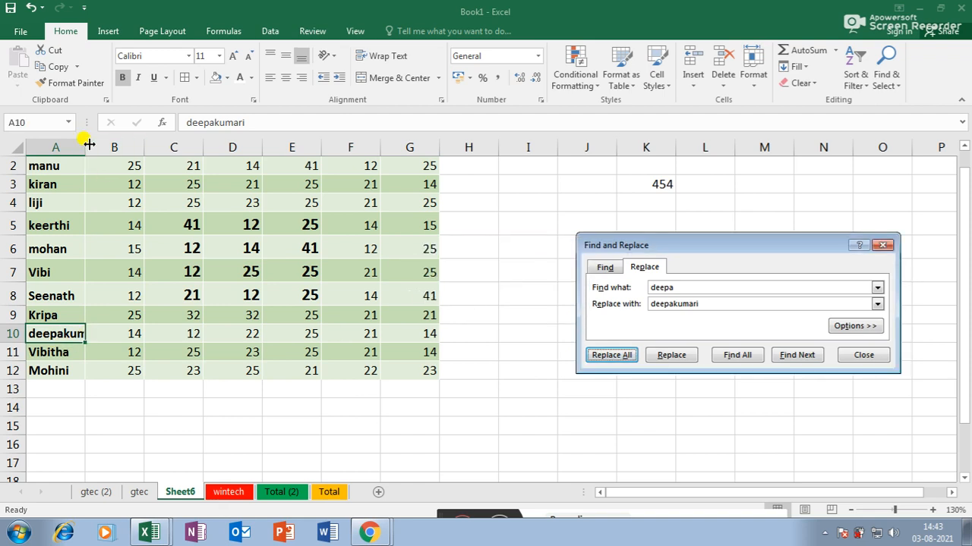
drag(90, 144, 102, 144)
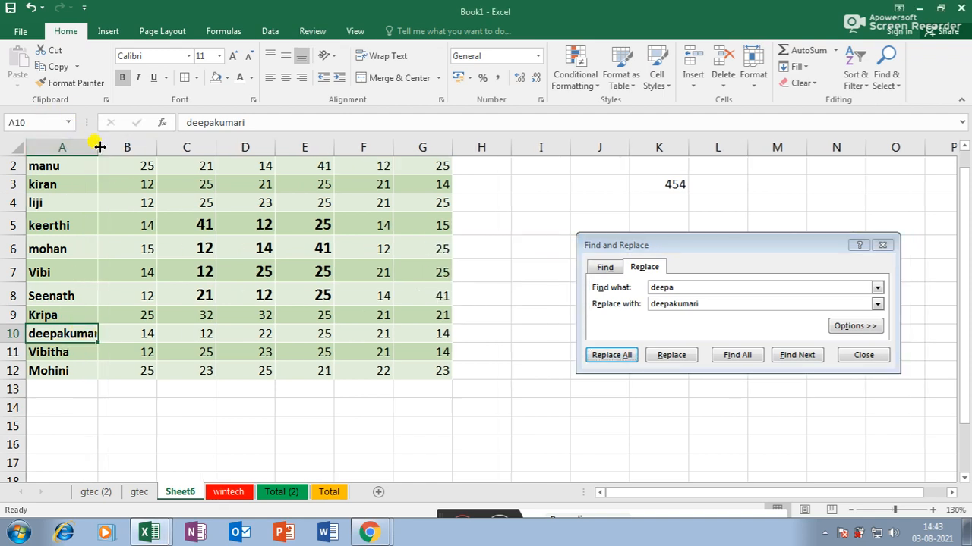
double_click(98, 147)
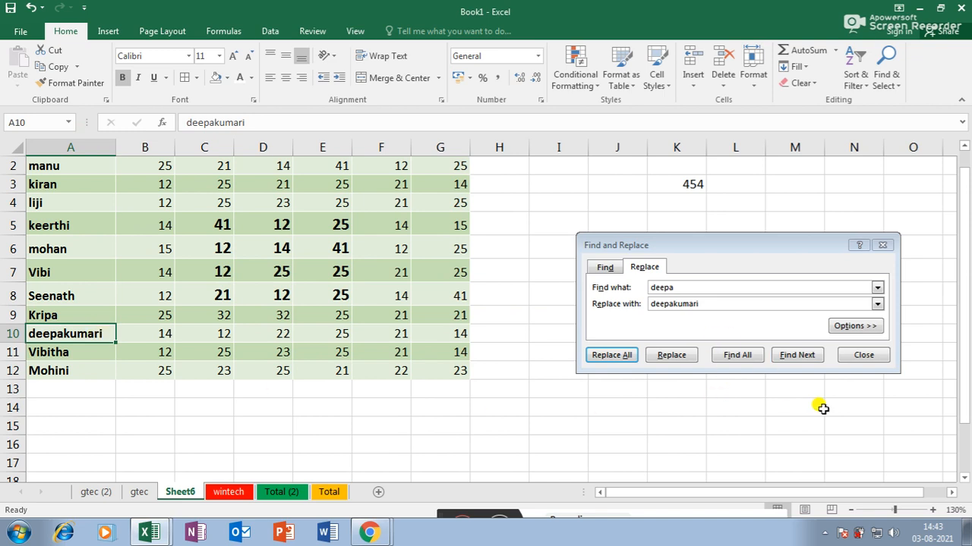
click(863, 354)
click(888, 82)
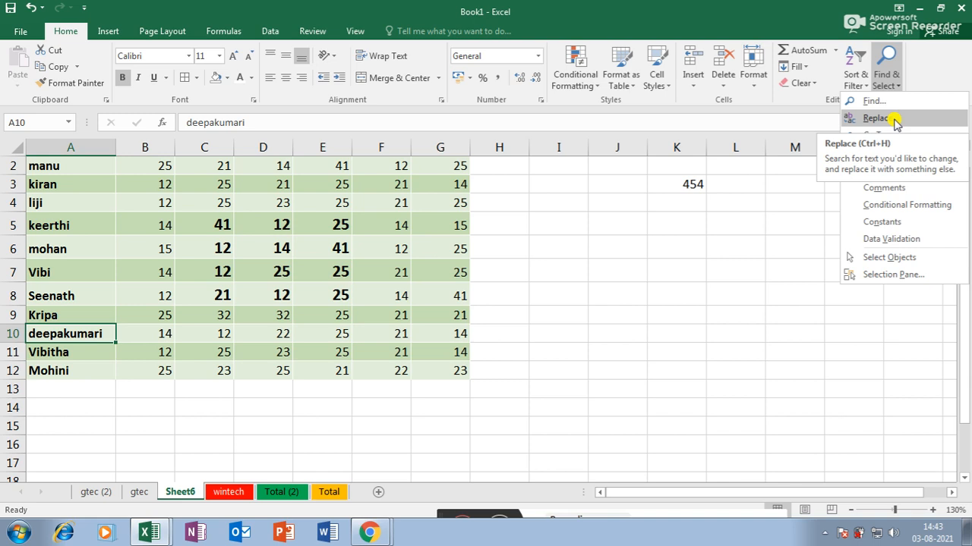
- Jump to Table13 on the gtec (2) sheet with Go To
click(886, 80)
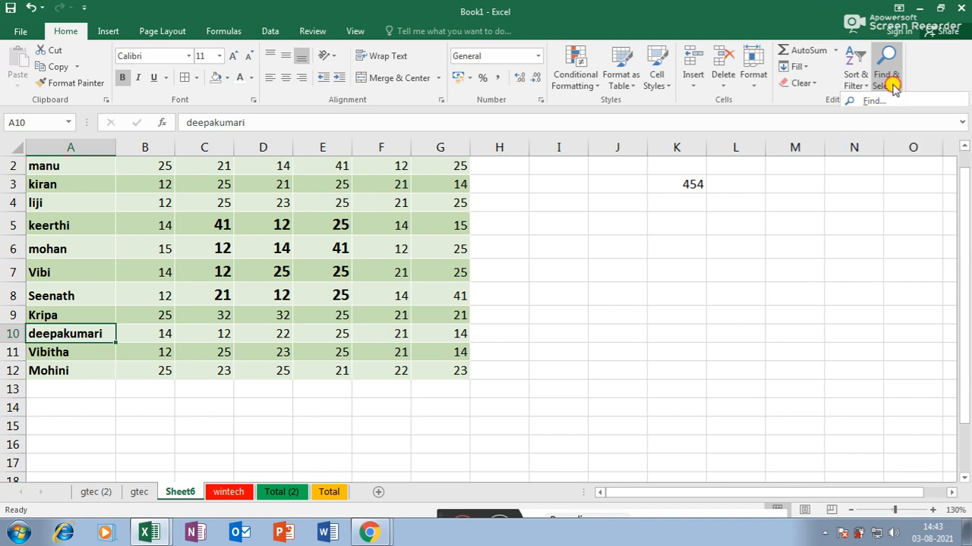
click(886, 86)
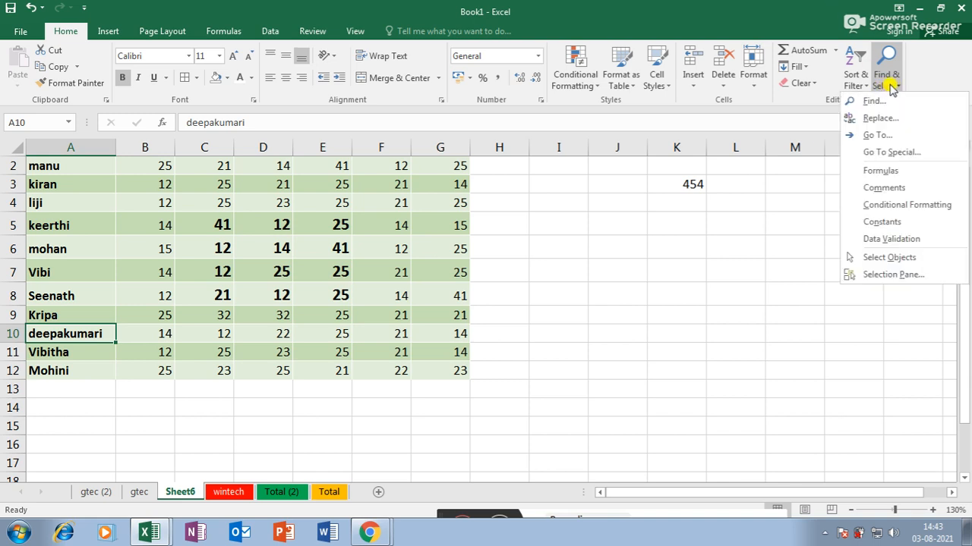
click(883, 135)
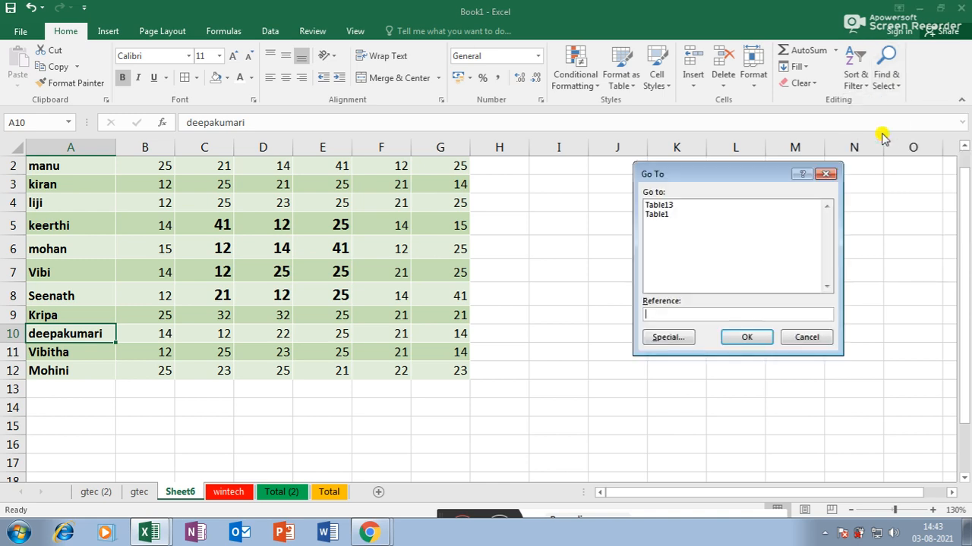
click(656, 205)
click(747, 337)
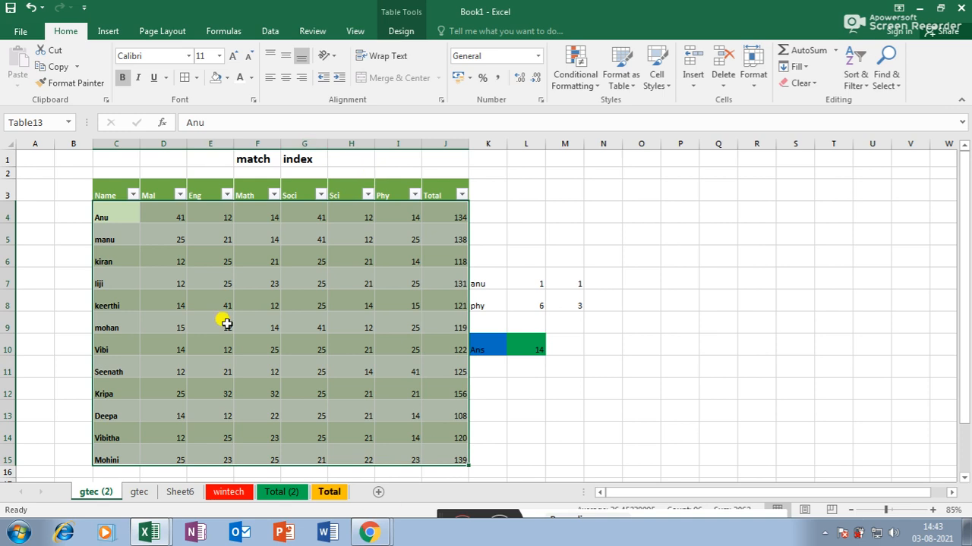
- Use Go To Special > Formulas to select the Total formula cells J4:J15
click(855, 77)
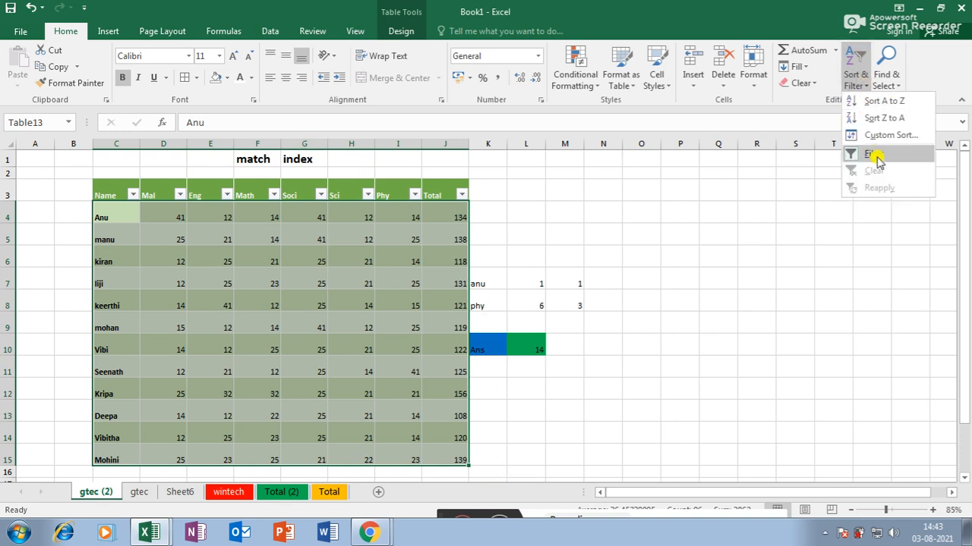
click(891, 82)
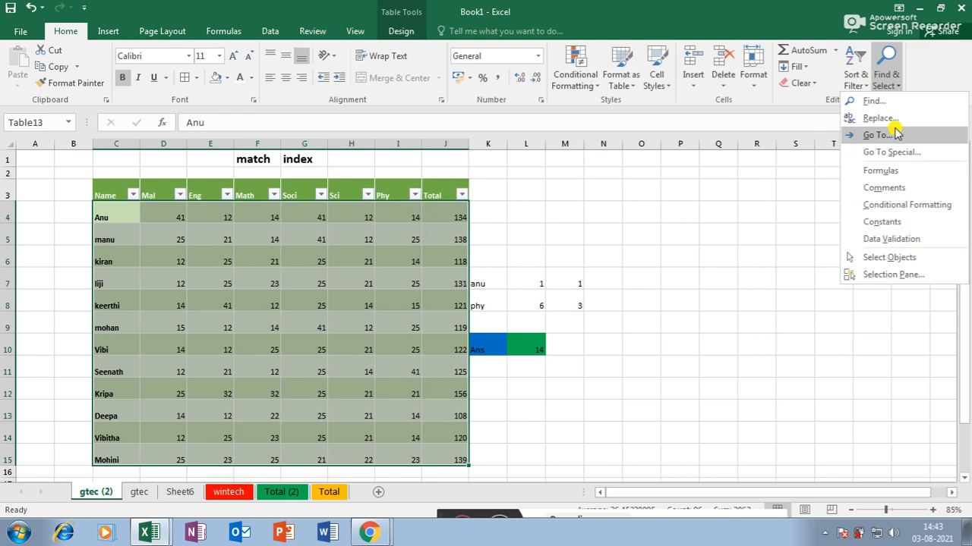
click(894, 152)
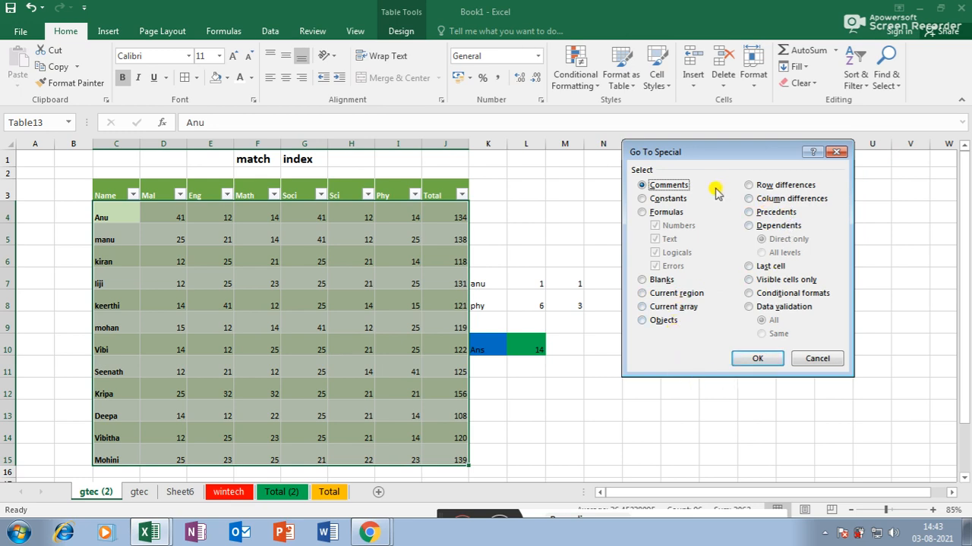
click(642, 212)
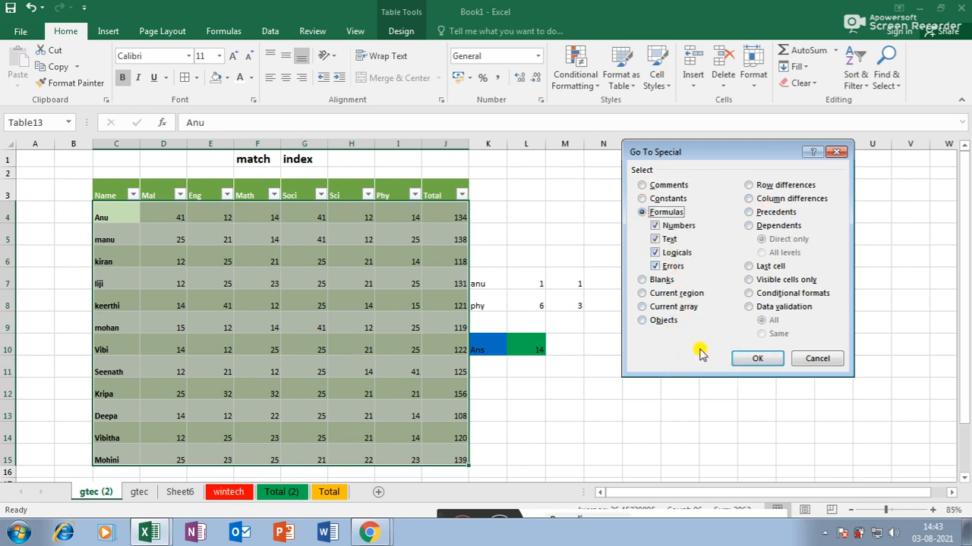
click(757, 359)
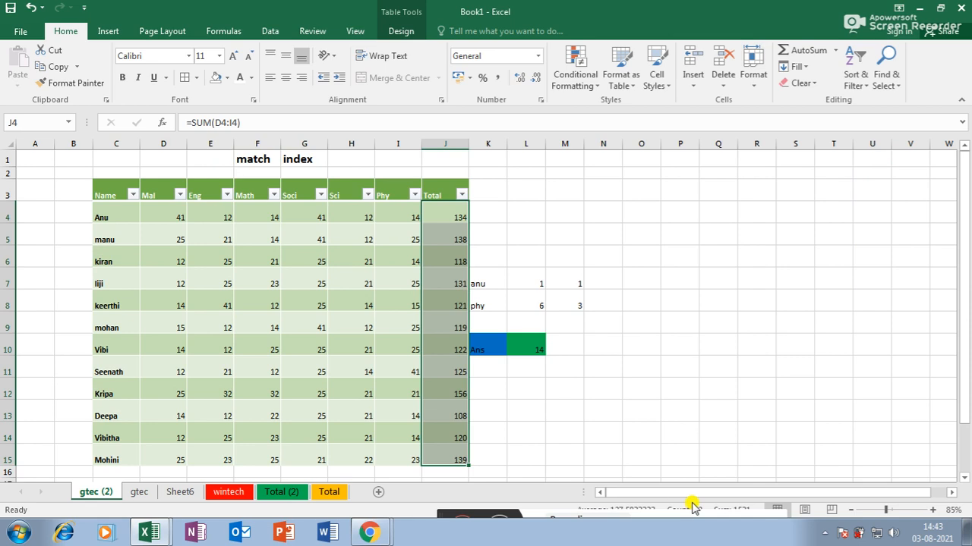
- Try Go To Special > Row differences, which finds no cells
click(884, 83)
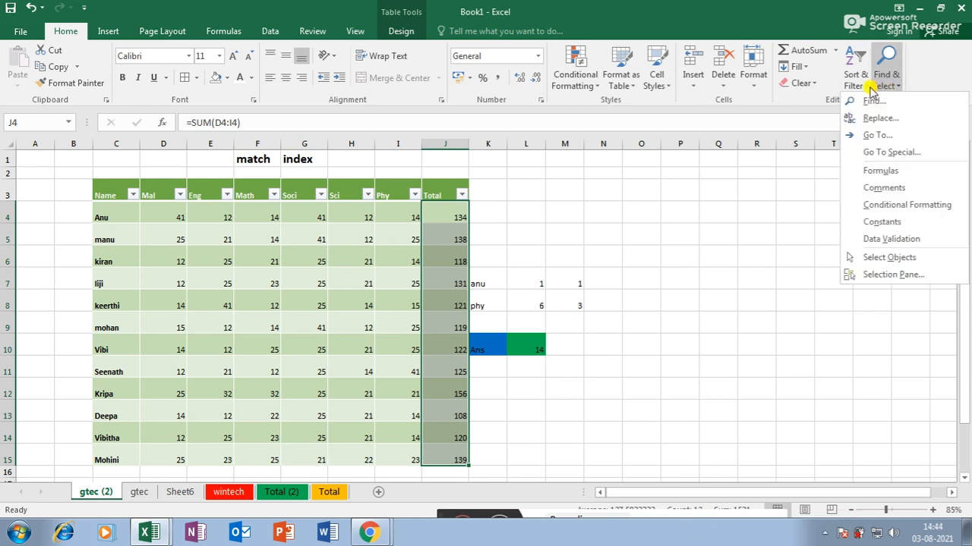
click(887, 152)
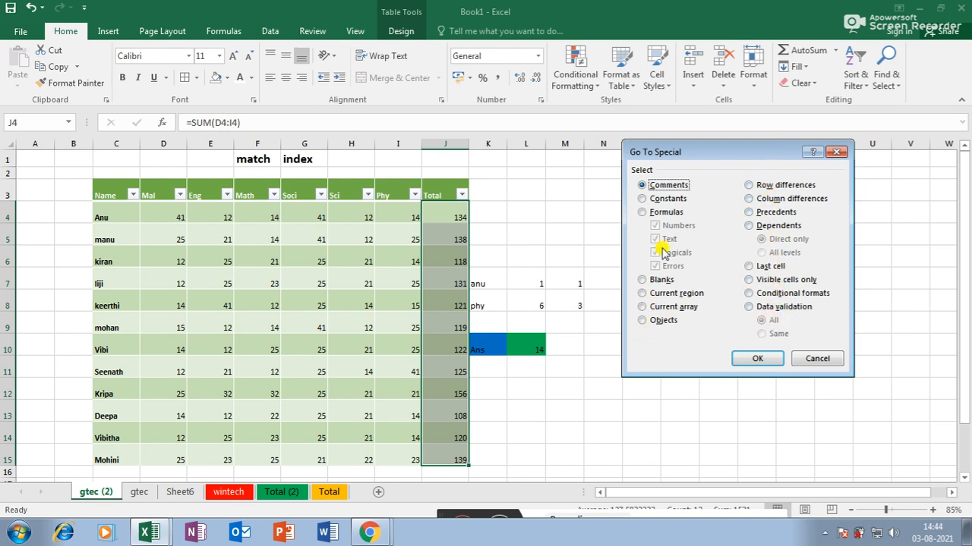
click(749, 186)
click(758, 358)
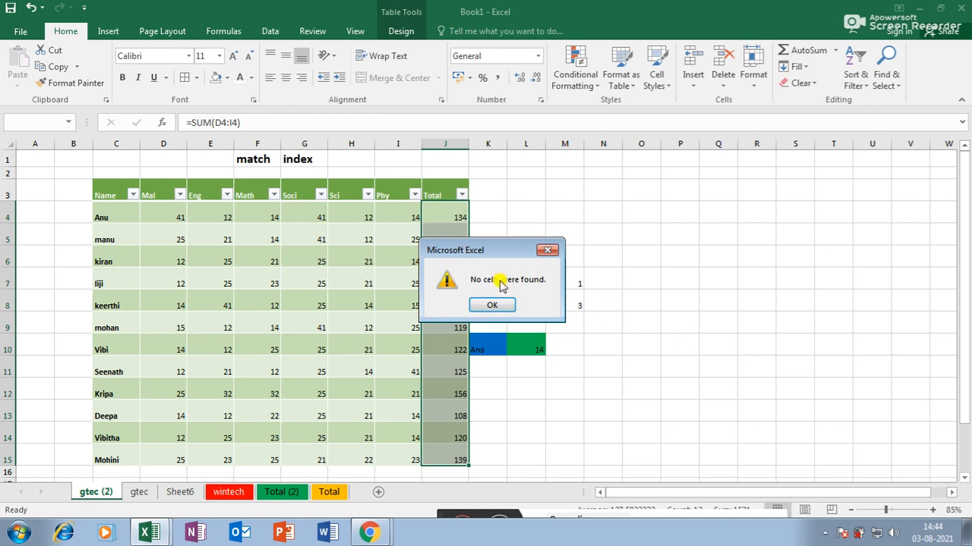
click(490, 304)
- Select formula cells via Find & Select, then try Comments, which finds none
click(854, 80)
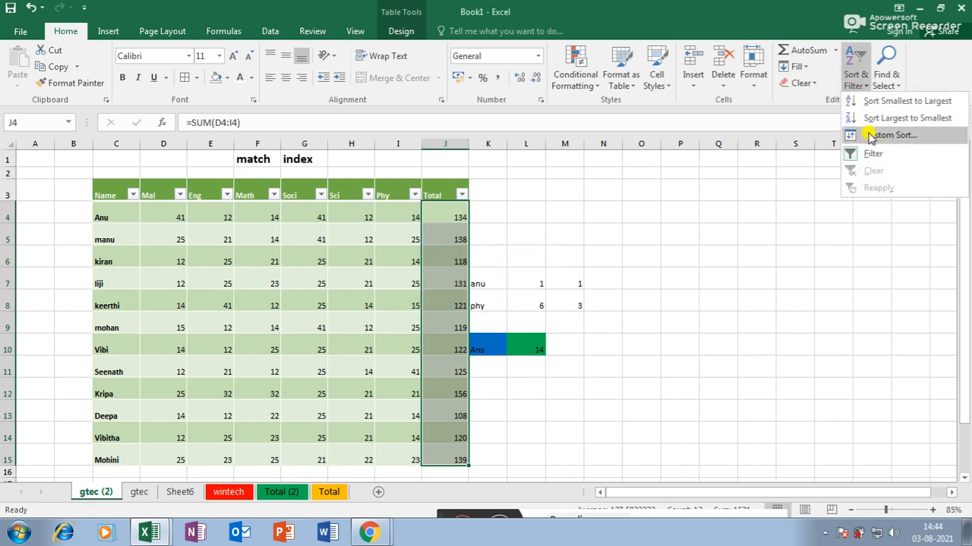
click(883, 80)
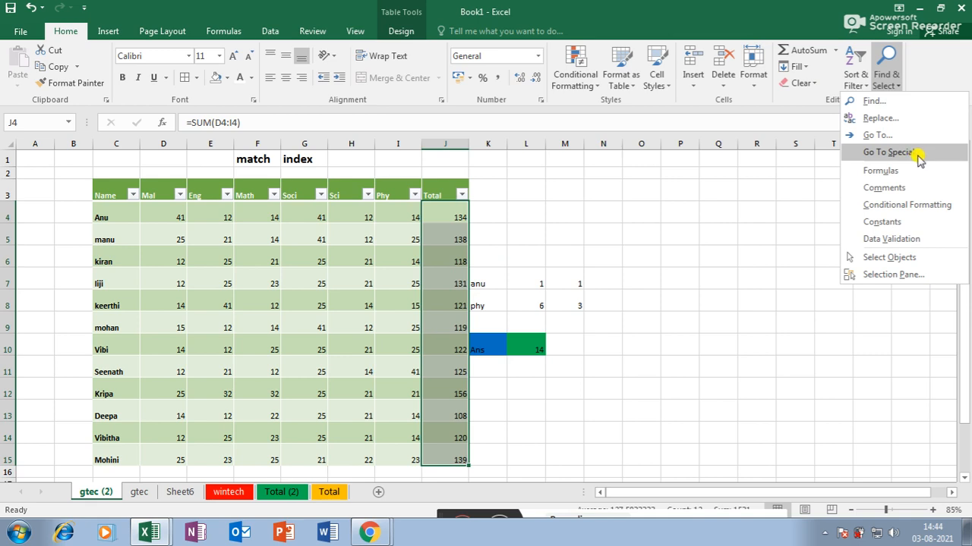
click(892, 174)
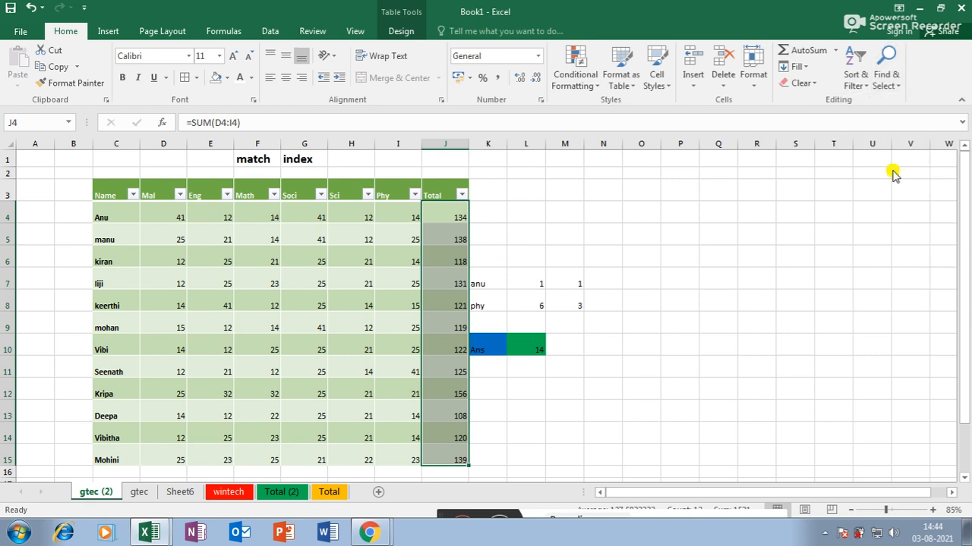
click(887, 79)
click(898, 190)
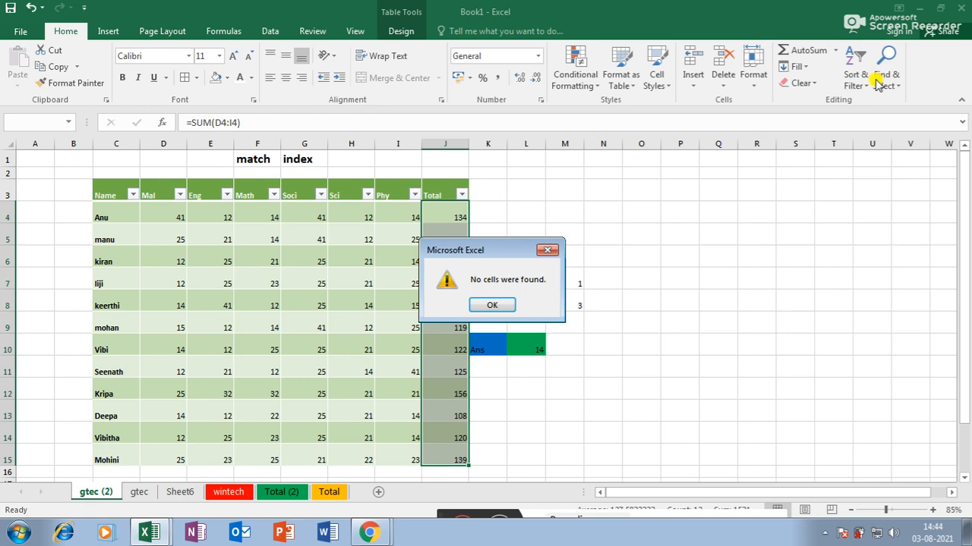
click(494, 306)
- On Sheet6, try selecting conditionally formatted cells; none are found
click(178, 491)
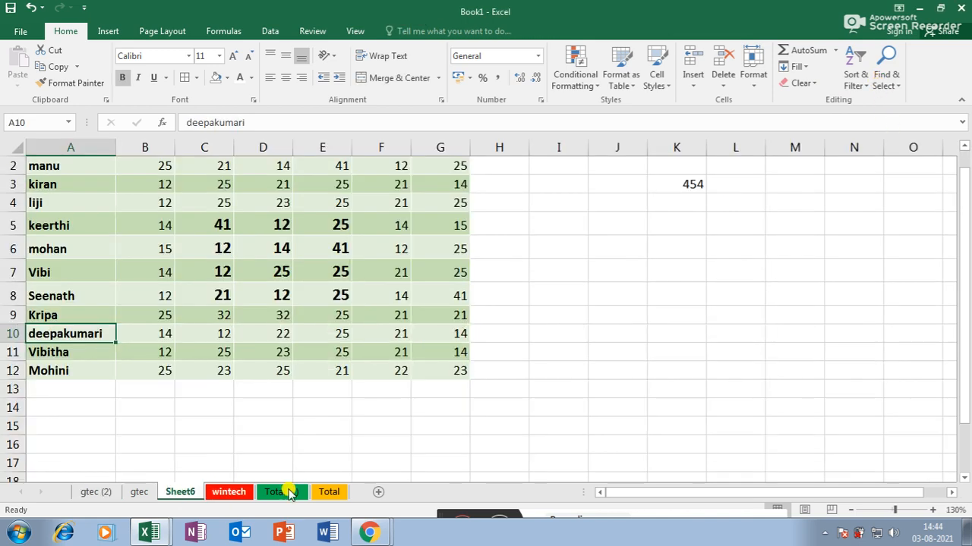
scroll(683, 311, up, 1)
click(886, 76)
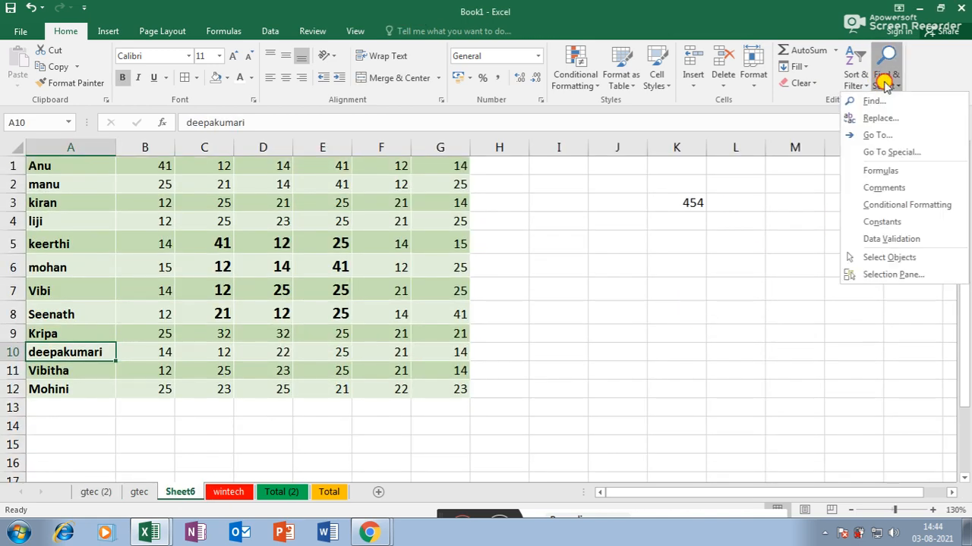
click(905, 205)
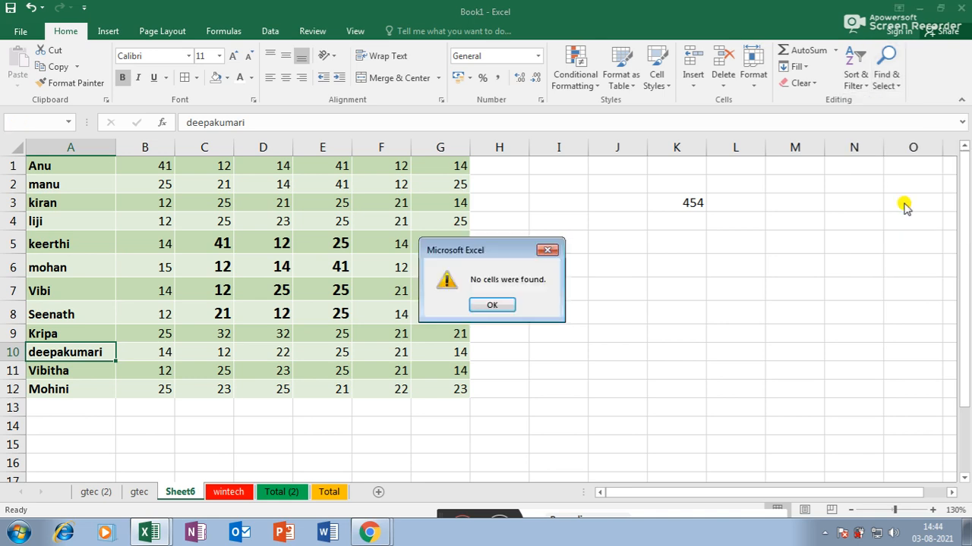
click(492, 306)
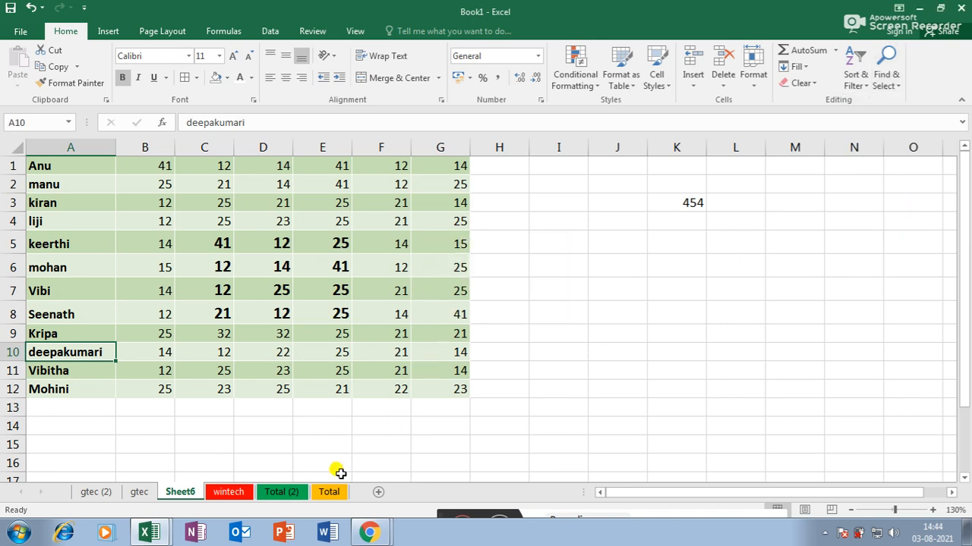
- Cycle through the wintech, Total (2), Sheet6 and gtec sheets, ending on gtec (2)
click(239, 495)
click(285, 495)
click(188, 495)
click(139, 493)
click(97, 492)
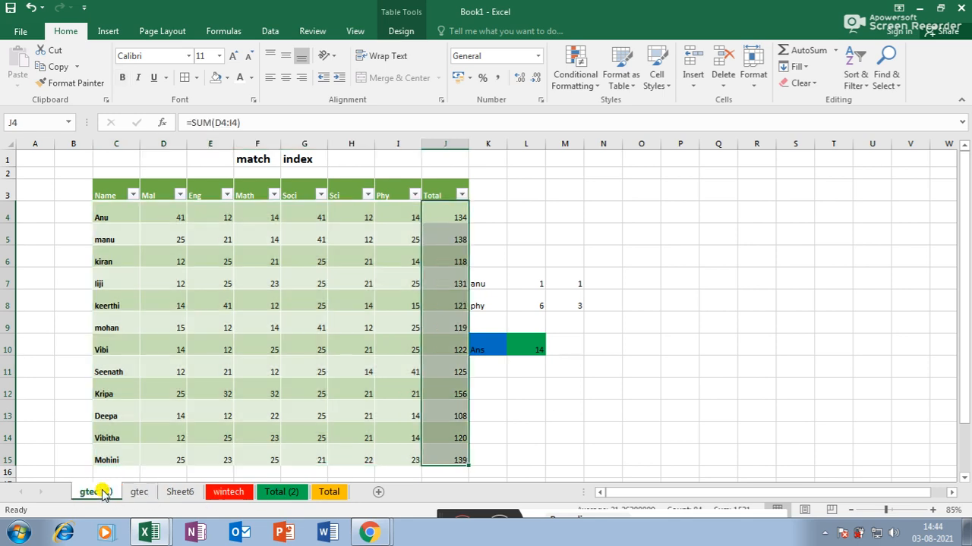
- On the wintech sheet, highlight I29:I38 values between 245 and 720 with Light Red Fill
click(280, 493)
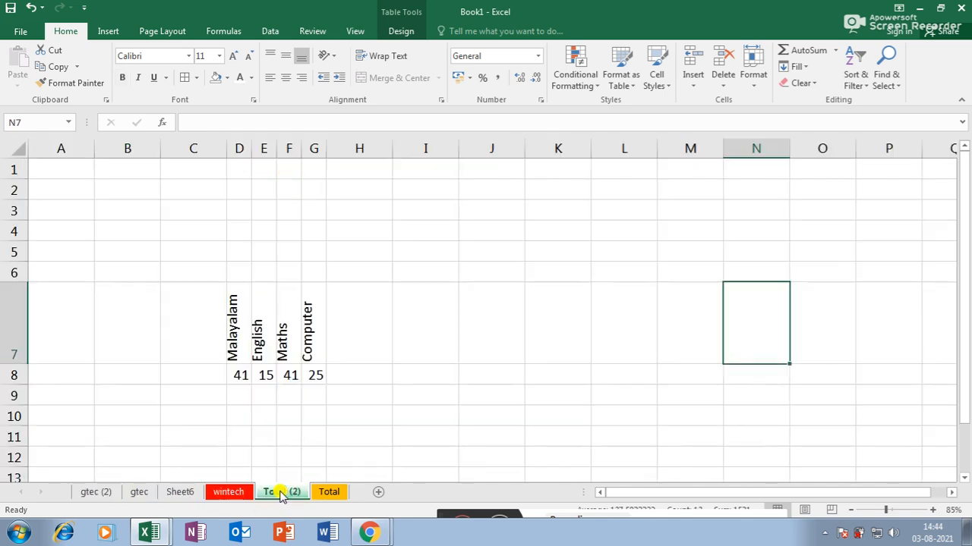
click(219, 495)
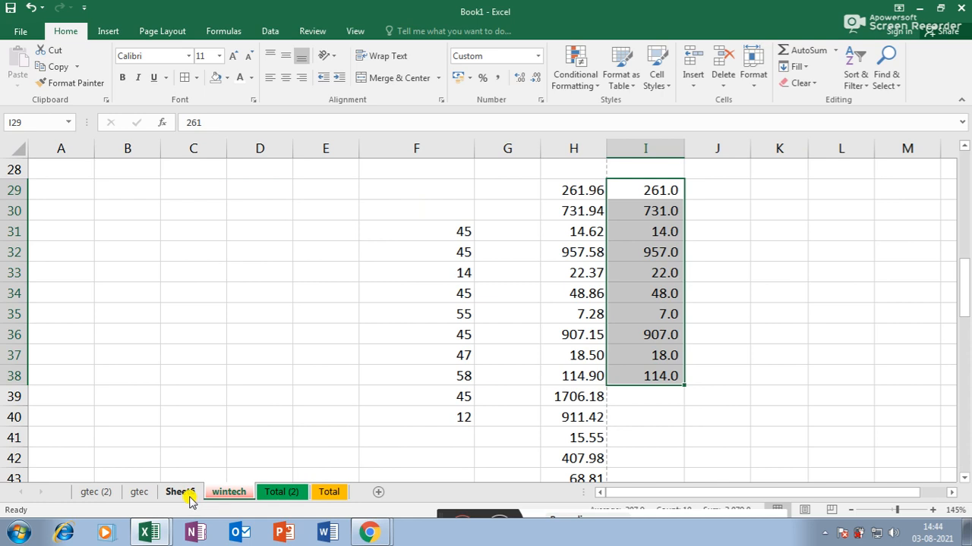
click(577, 79)
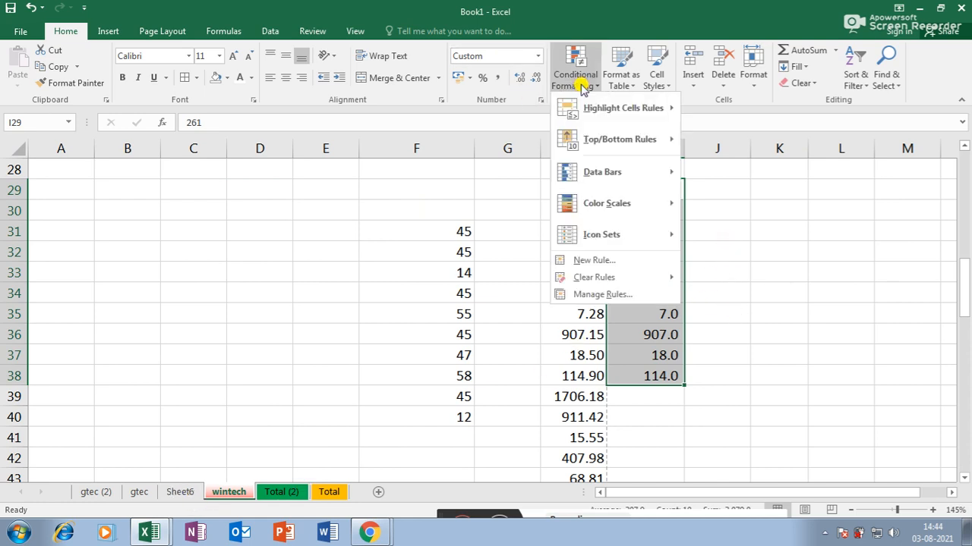
mouse_move(611, 104)
click(734, 173)
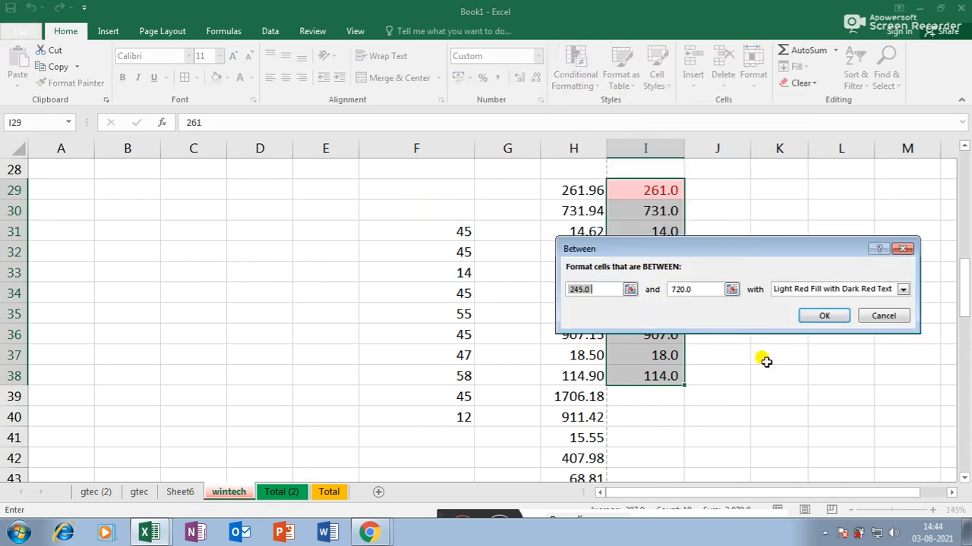
click(850, 319)
click(826, 308)
click(820, 387)
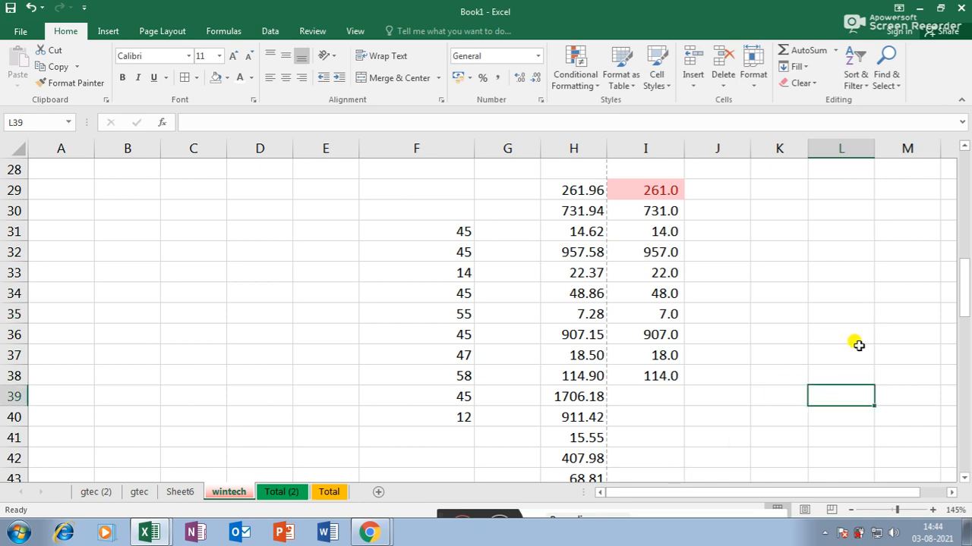
- Select all conditionally formatted cells using Find & Select
click(856, 79)
click(886, 79)
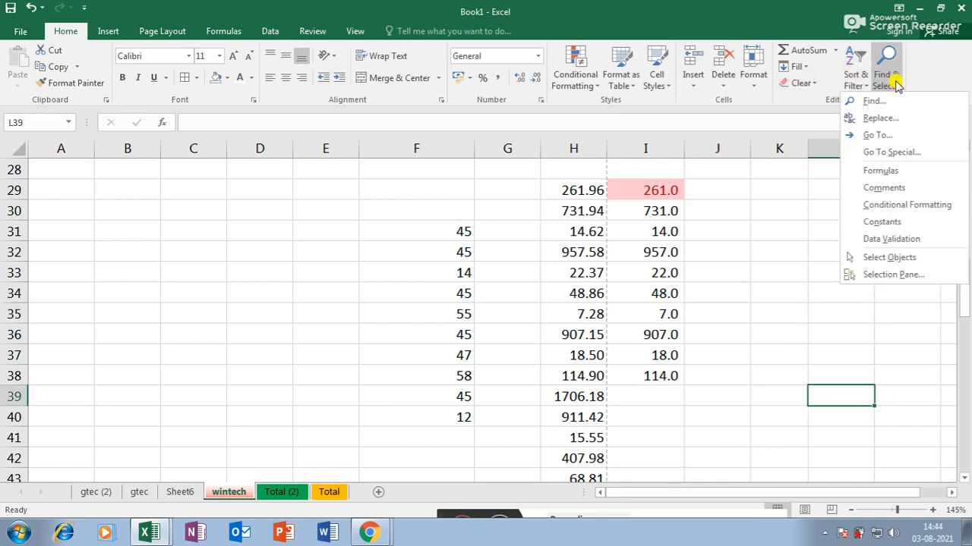
click(899, 205)
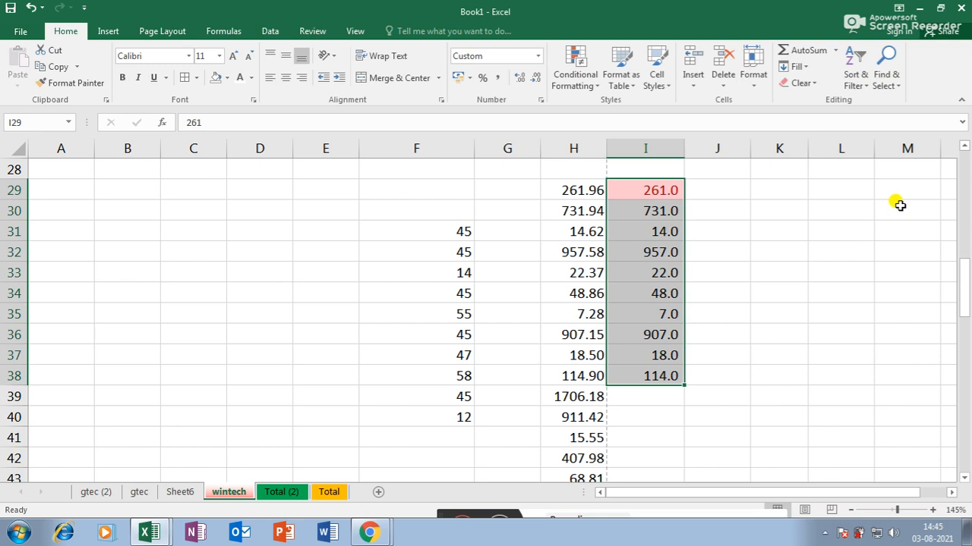
click(885, 82)
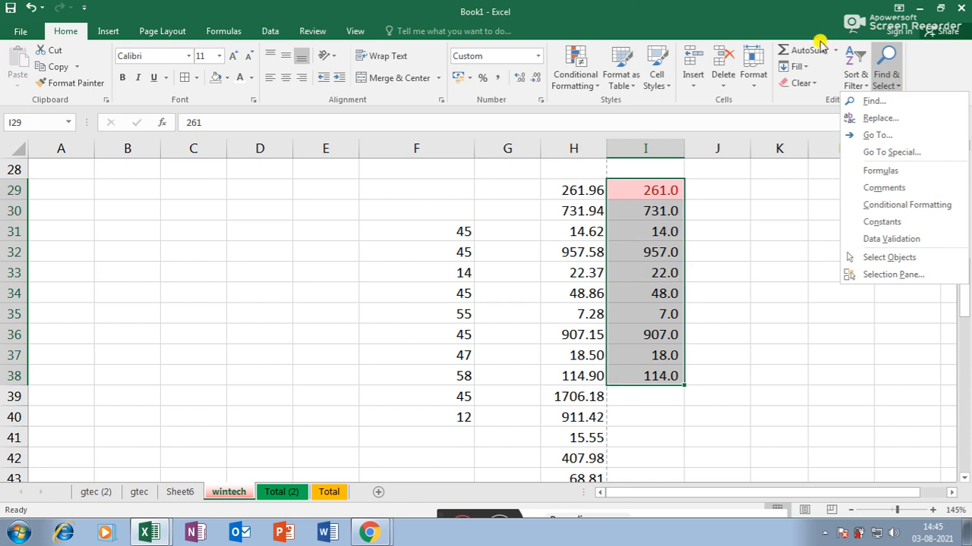
click(434, 202)
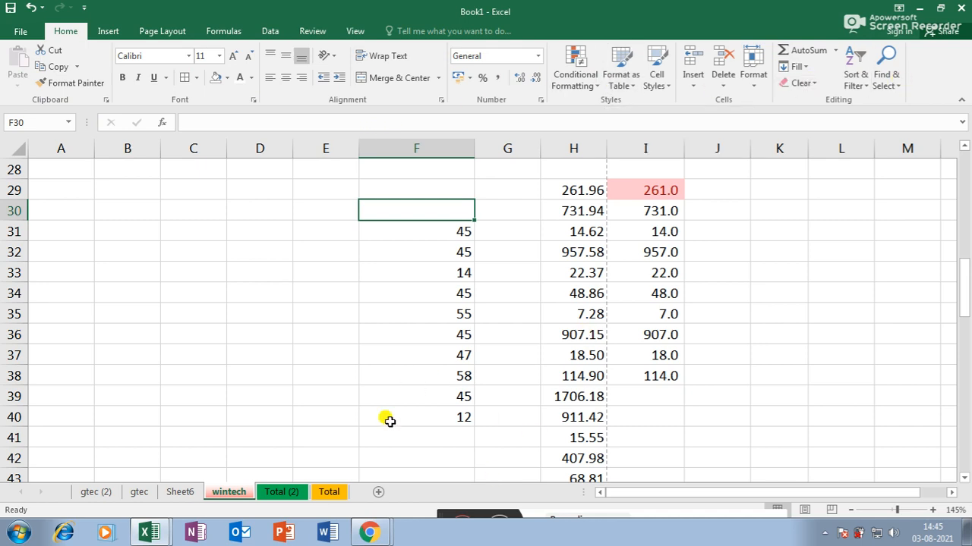
click(338, 492)
- Add a new worksheet, Sheet7, and select cell E7 to start the table
click(378, 493)
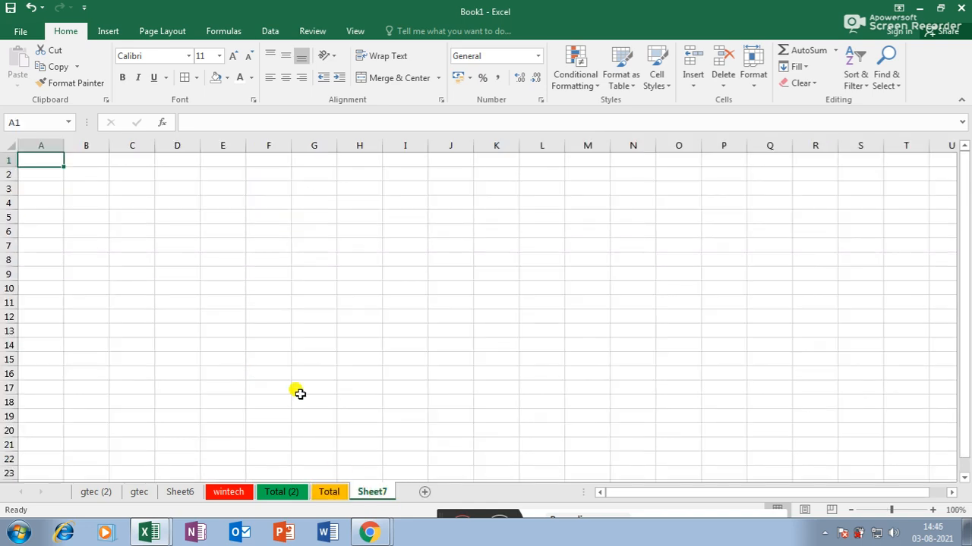
click(180, 493)
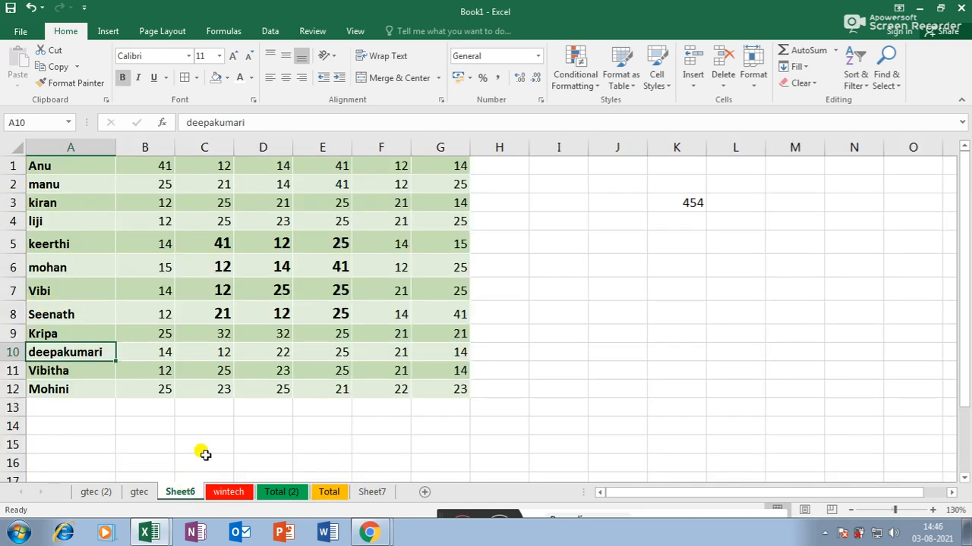
click(372, 493)
click(203, 259)
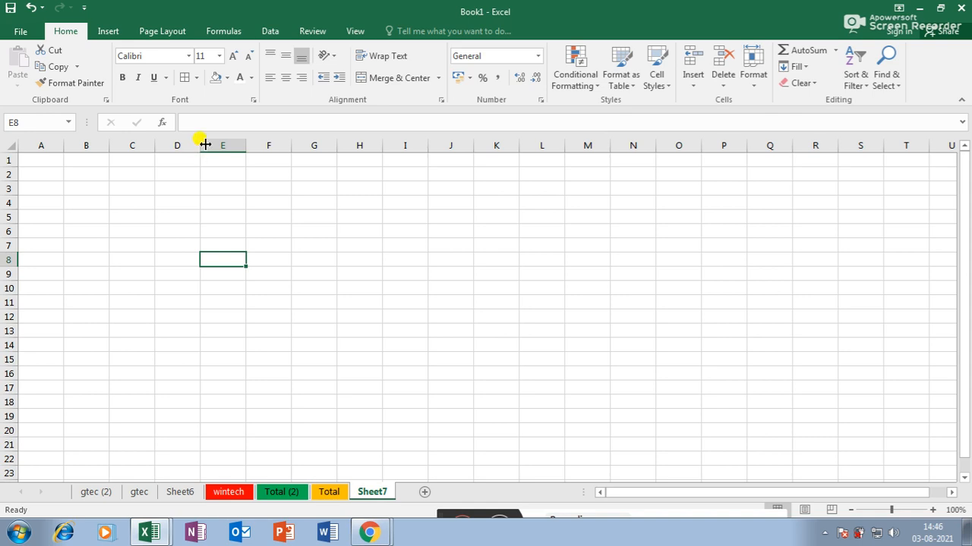
scroll(205, 144, up, 1)
click(249, 261)
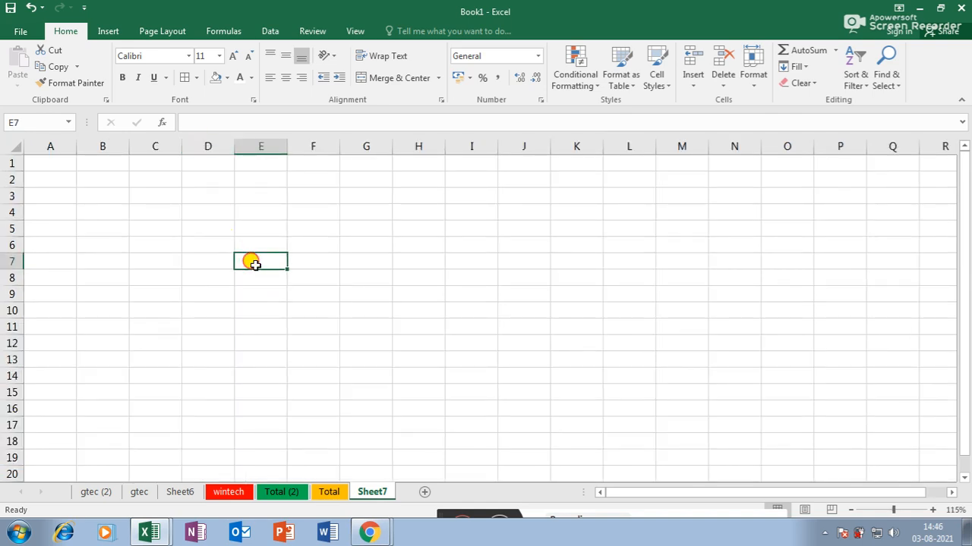
- Enter headers Name, Basic Salary, TA, DA, HRA, PF, Net salary across E7:K7
text(Name)
key(Tab)
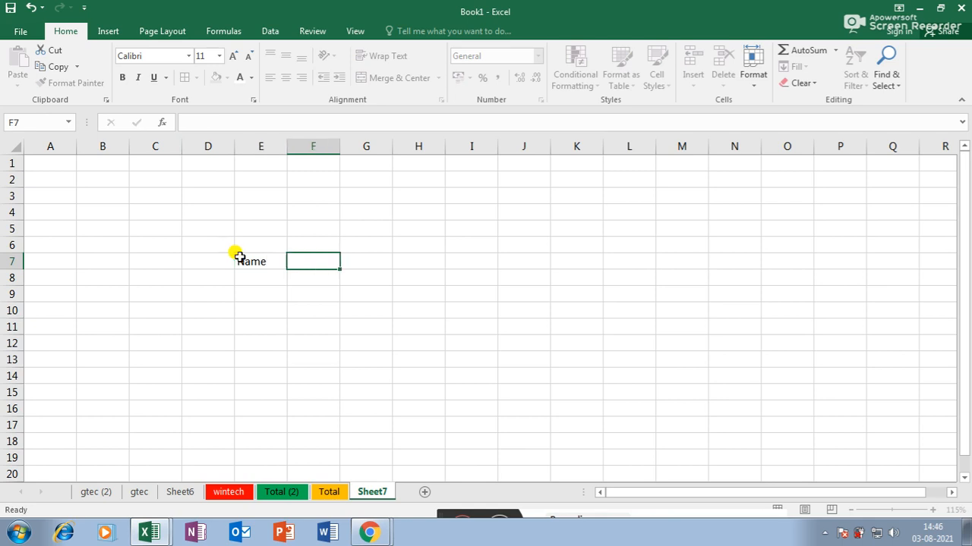
text(Basic Salary)
key(Tab)
text(TA)
key(Tab)
text(DA)
key(Tab)
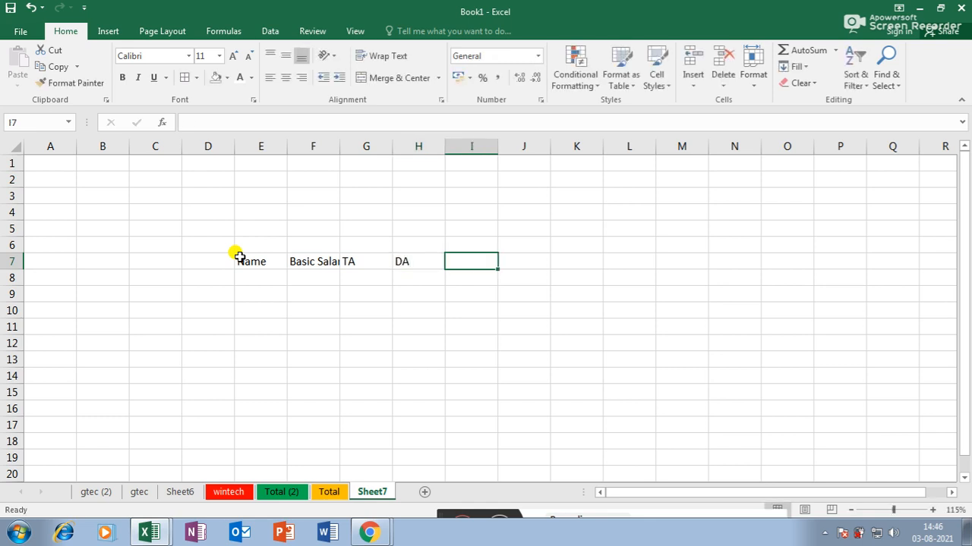
text(HRA)
key(Tab)
text(PF)
key(Tab)
text(Net salary)
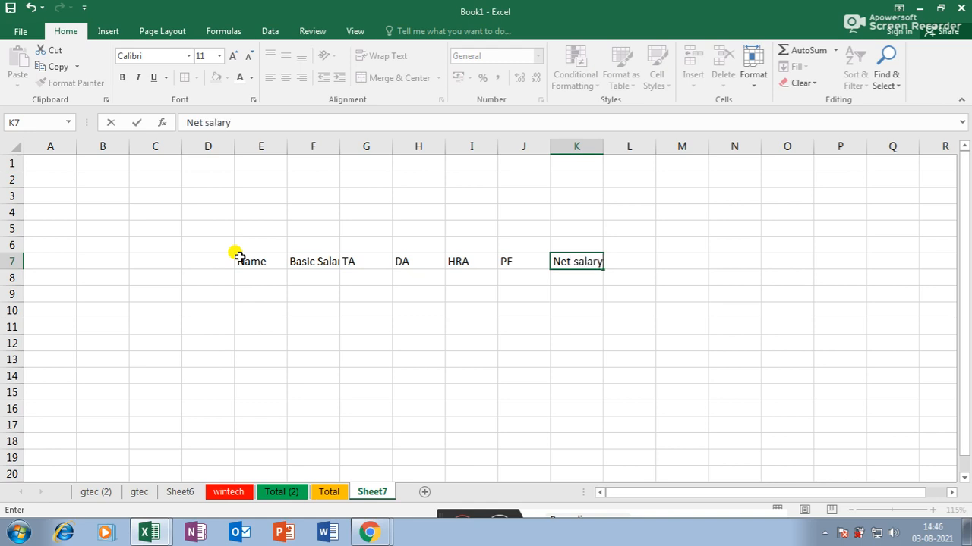
key(Return)
- Enter the first three employees' names with basic salaries 2500, 7500 and 8500
text(Anu)
key(Tab)
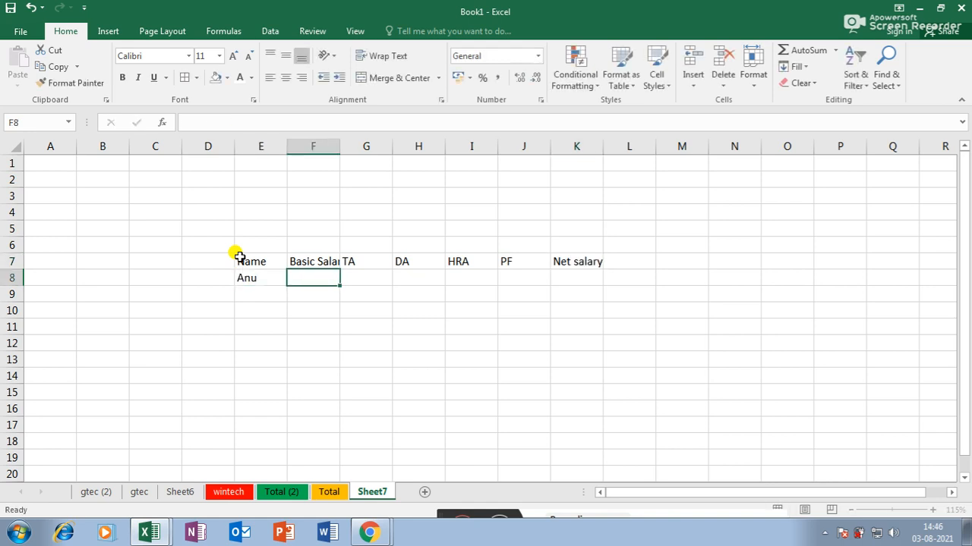
text(2500)
key(Return)
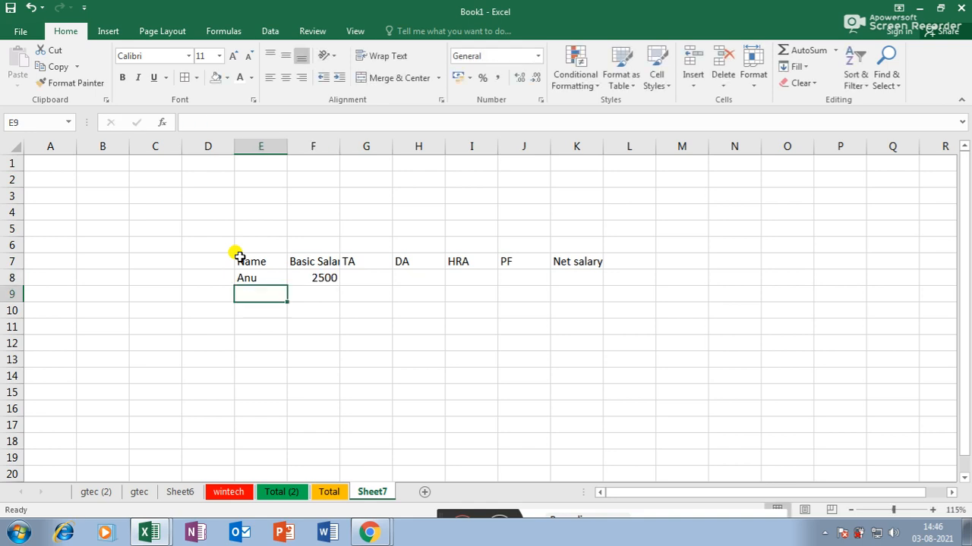
text(manu)
key(Tab)
text(7500)
key(Return)
text(D)
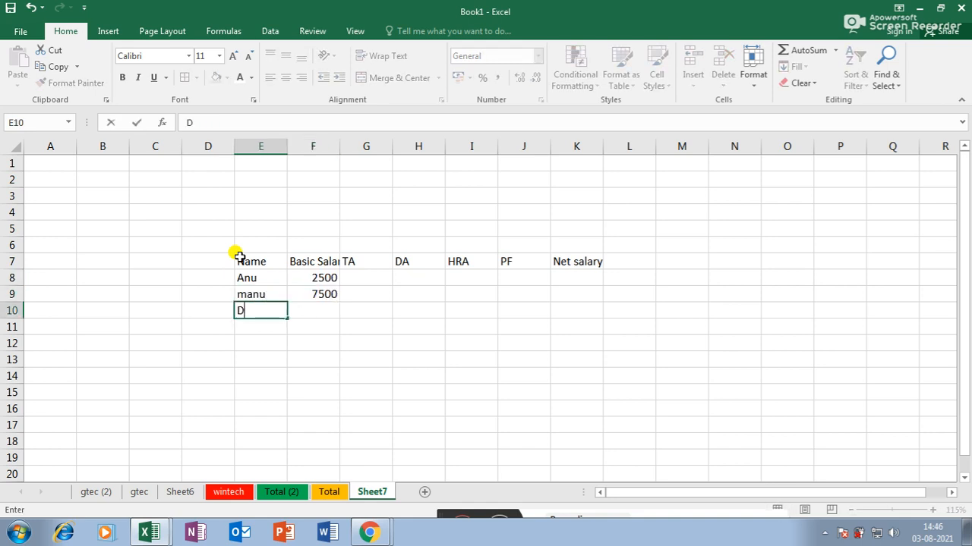
text(eepa)
key(Tab)
text(8500)
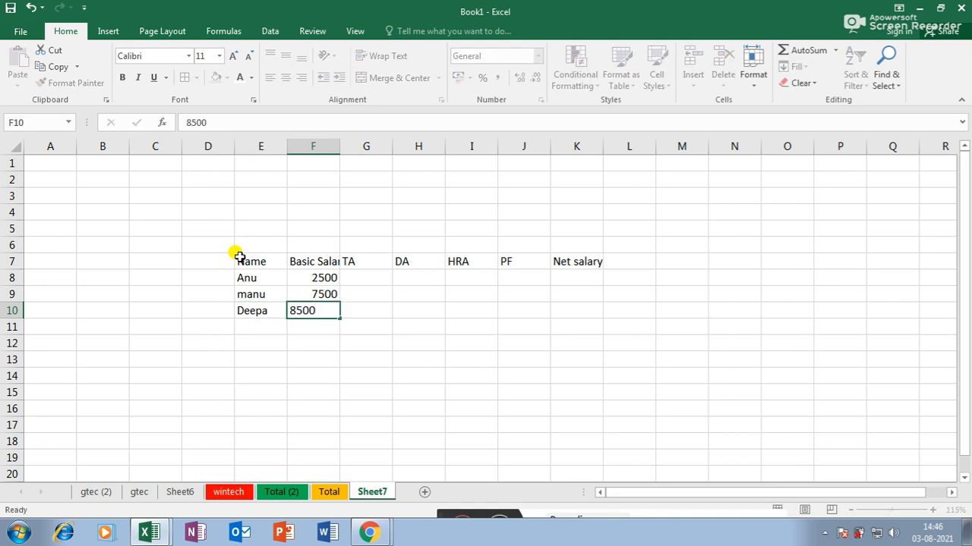
key(Return)
- Enter three more employees' names with basic salaries 7458, 4586 and 7845
text(Lijitha)
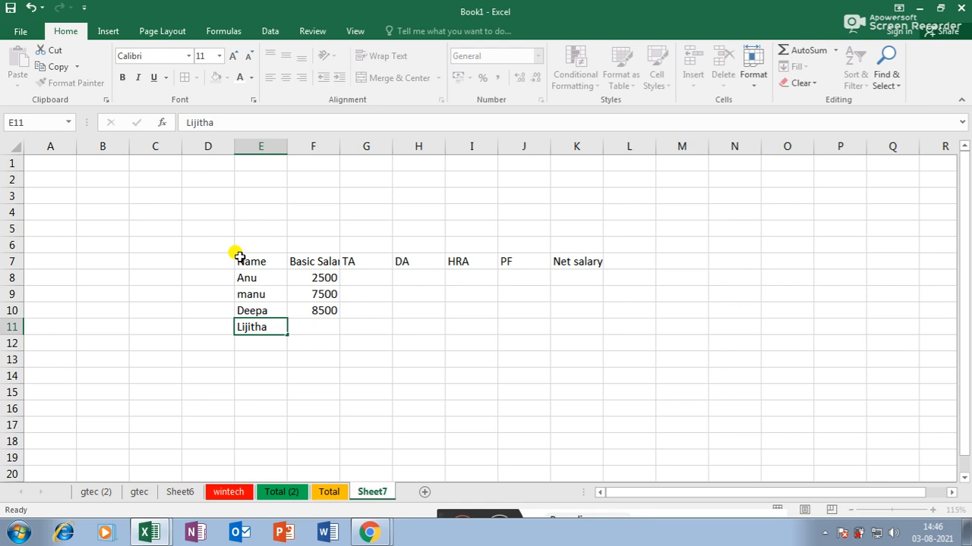
key(Tab)
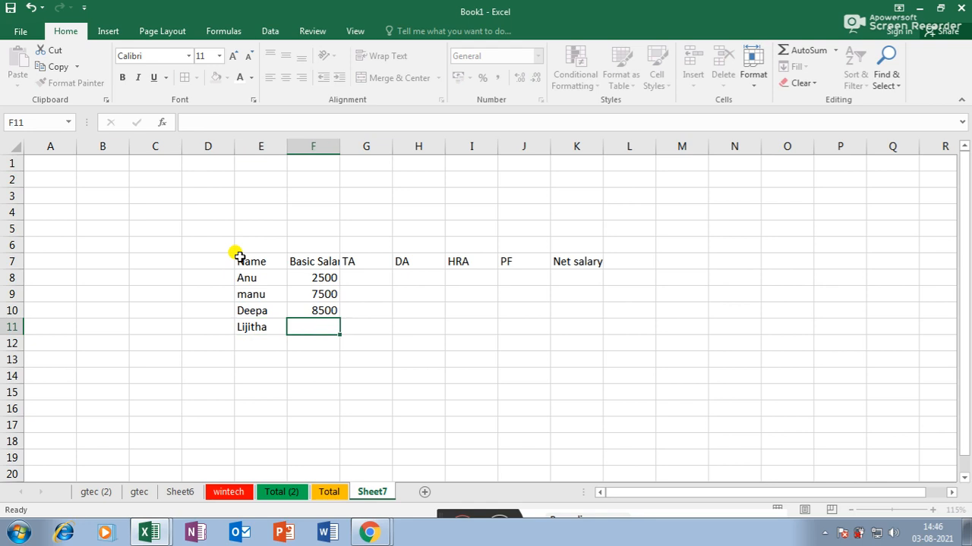
text(7458)
key(Return)
text(Keerhana)
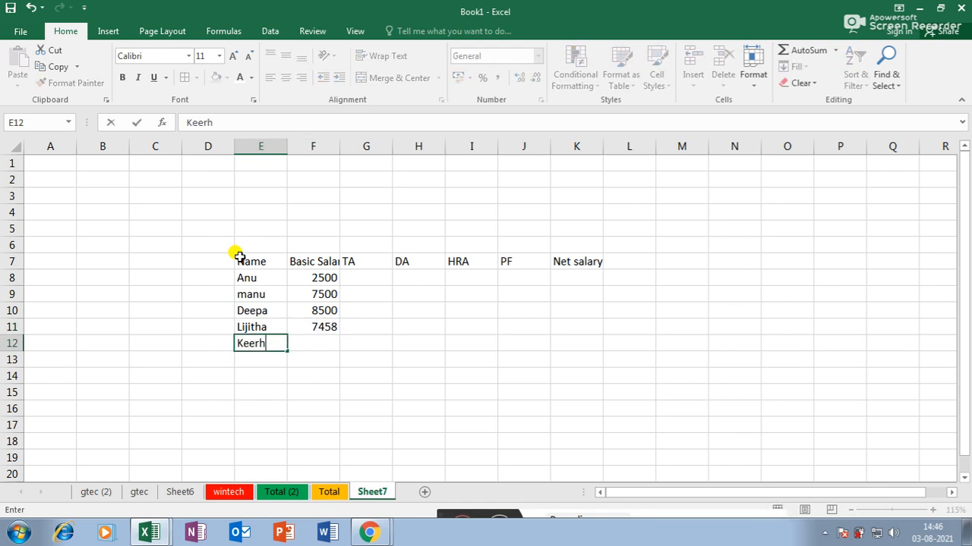
key(Tab)
text(4586)
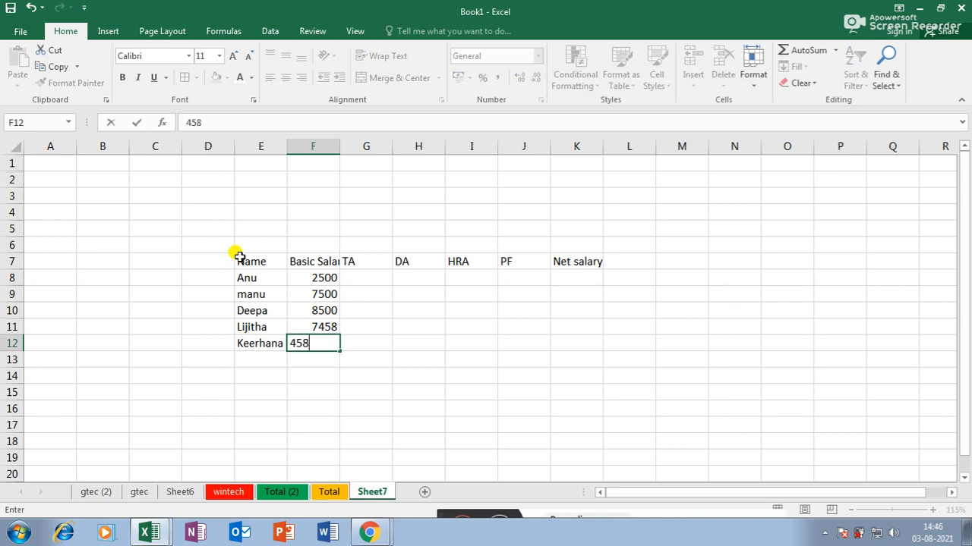
key(Return)
text(Seenath)
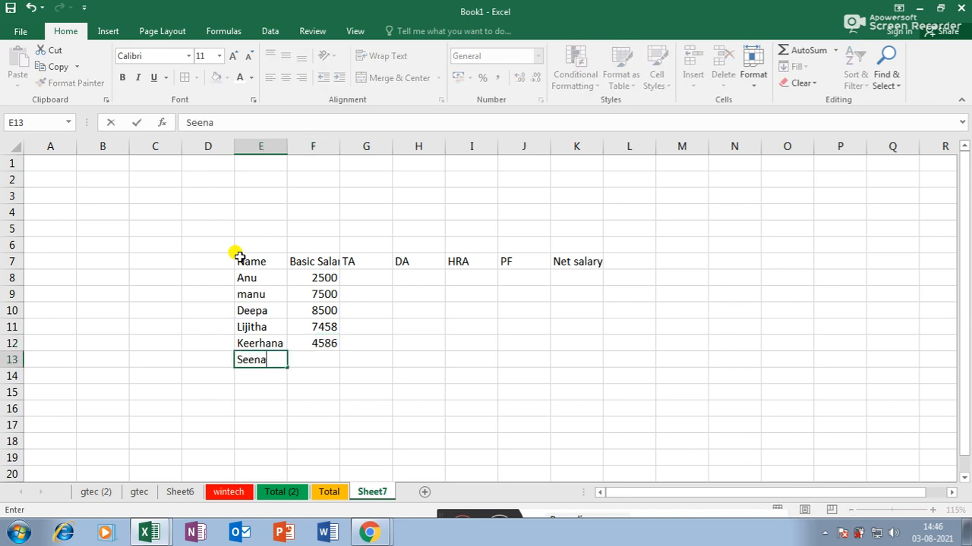
key(Tab)
text(7845)
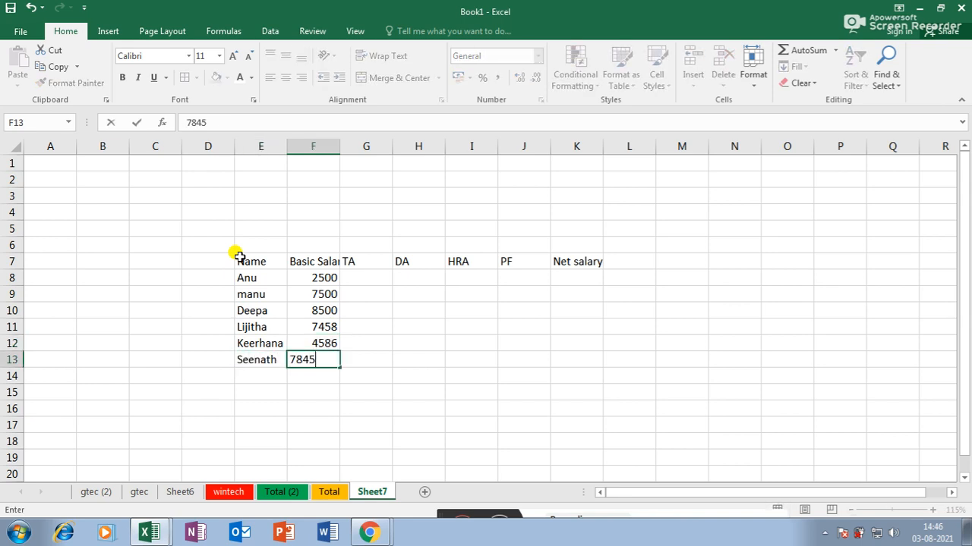
key(Return)
click(369, 278)
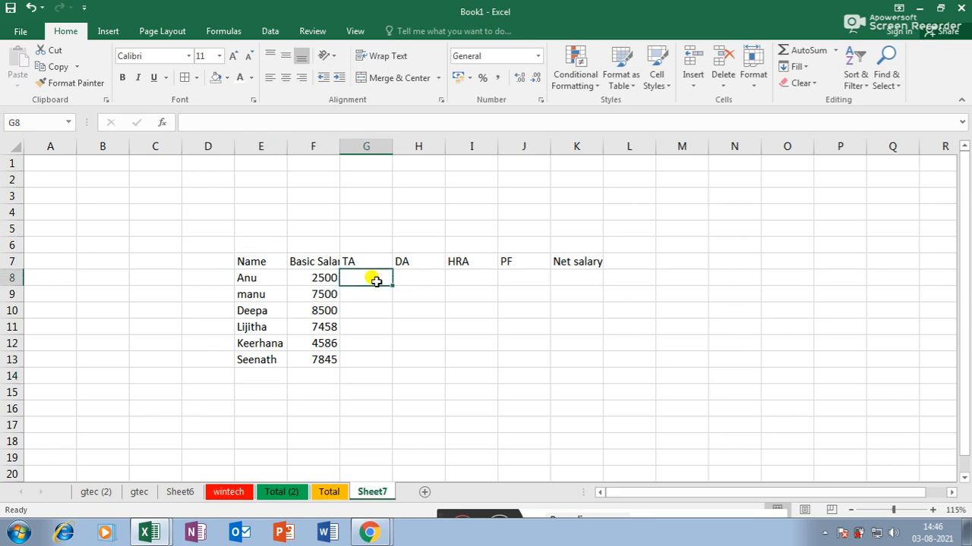
- Enter TA as =F8*6% in G8 and DA as =F8*7% in H8
text(=)
click(322, 278)
text(*6)
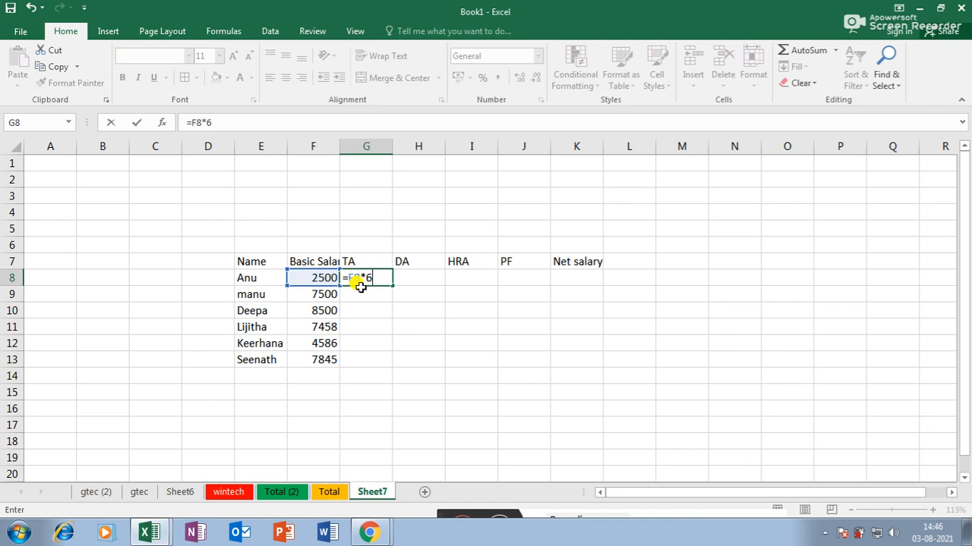
text(%)
key(Return)
key(Up)
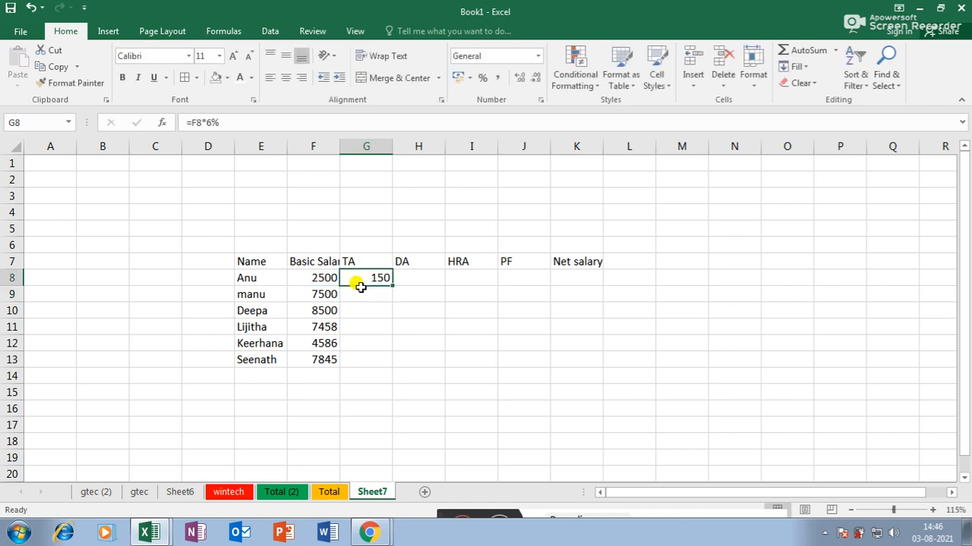
key(Right)
text(=)
click(316, 281)
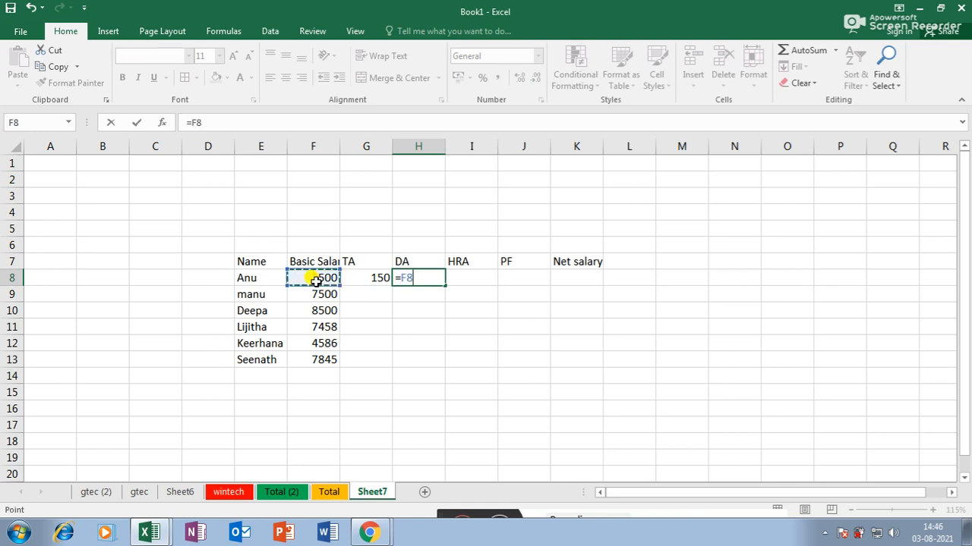
text(*7%)
key(Return)
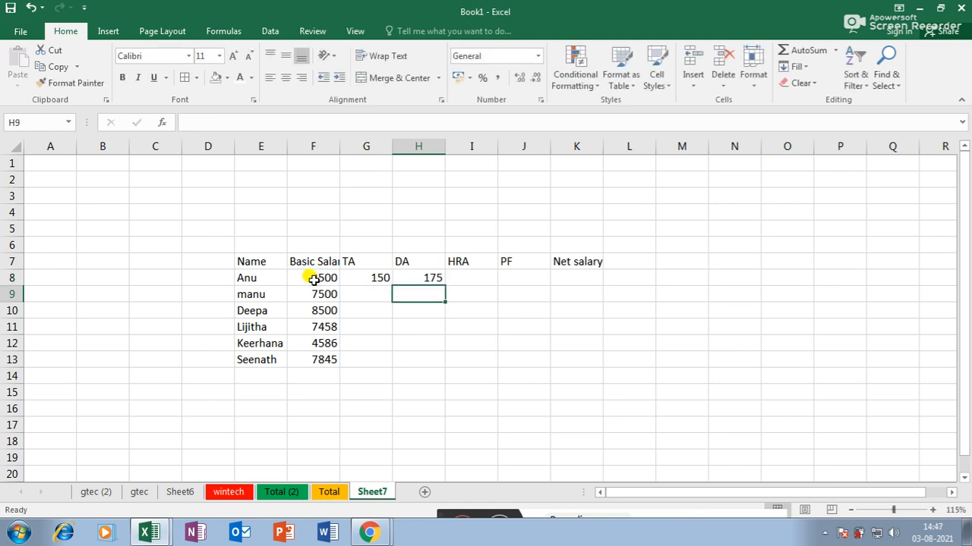
- Enter HRA as =F8*8% in I8 and PF as =F8*9% in J8
click(465, 275)
text(=)
click(323, 278)
text(*8%)
key(Return)
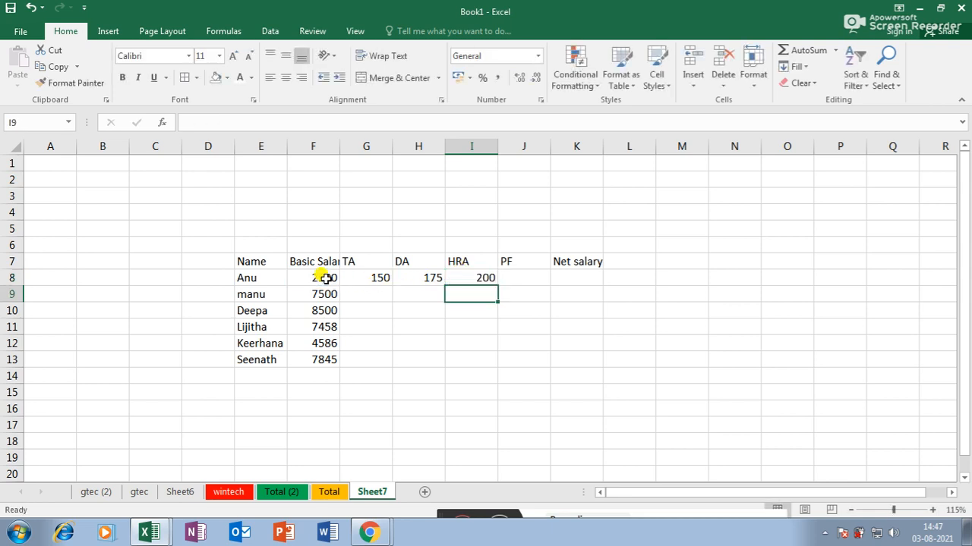
click(512, 275)
text(=)
click(323, 279)
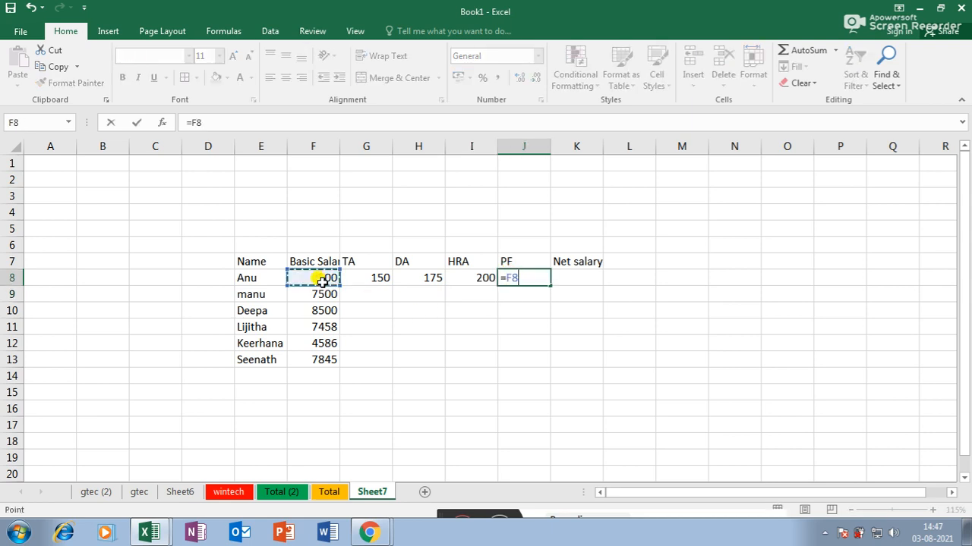
text(*9%)
key(Return)
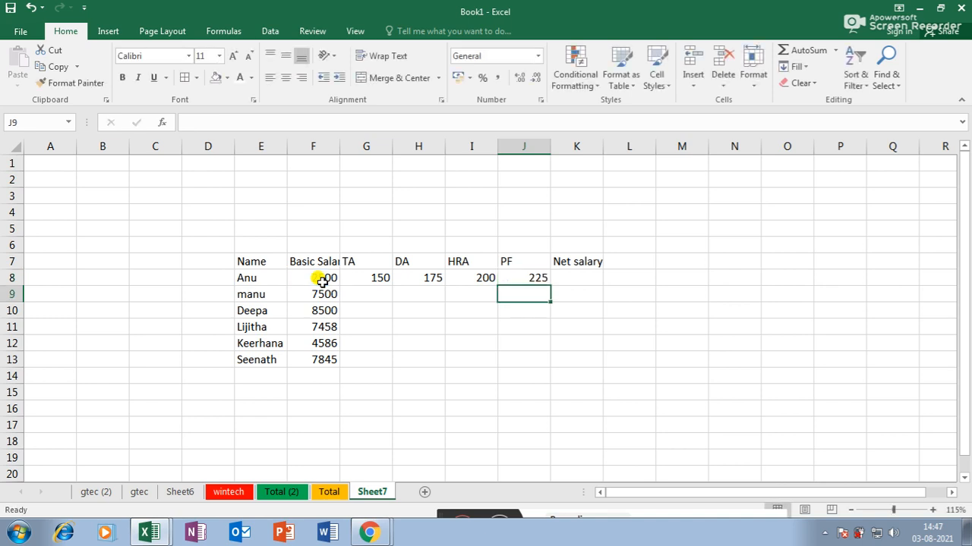
- Enter the net salary formula =F8+G8+H8+I8-J8 in K8
click(583, 279)
text(=)
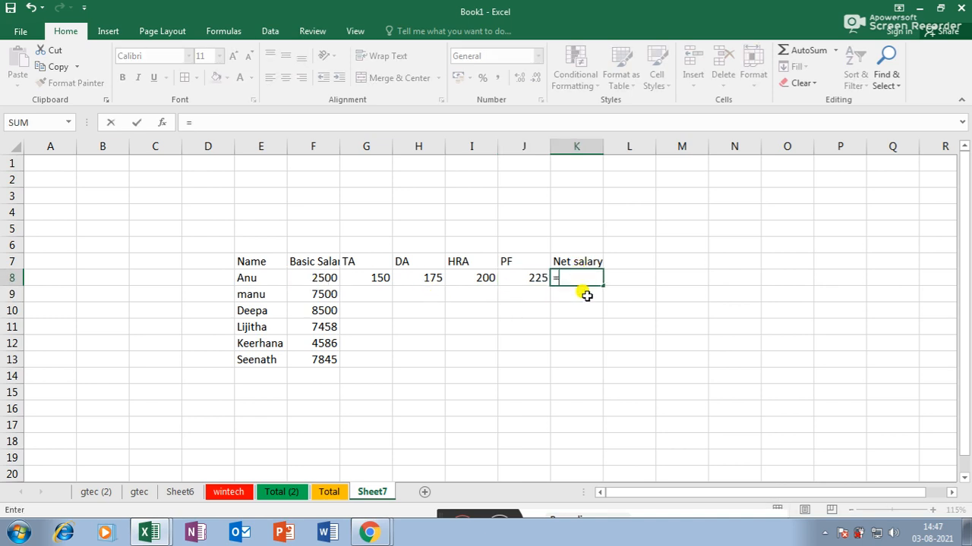
click(324, 277)
text(+)
click(377, 278)
text(+)
click(425, 278)
text(+)
click(461, 278)
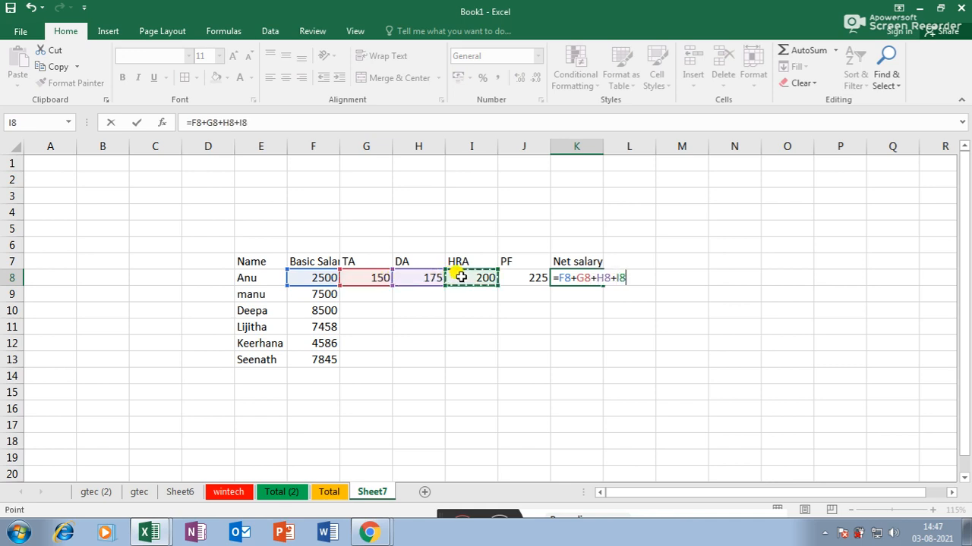
text(-)
click(532, 278)
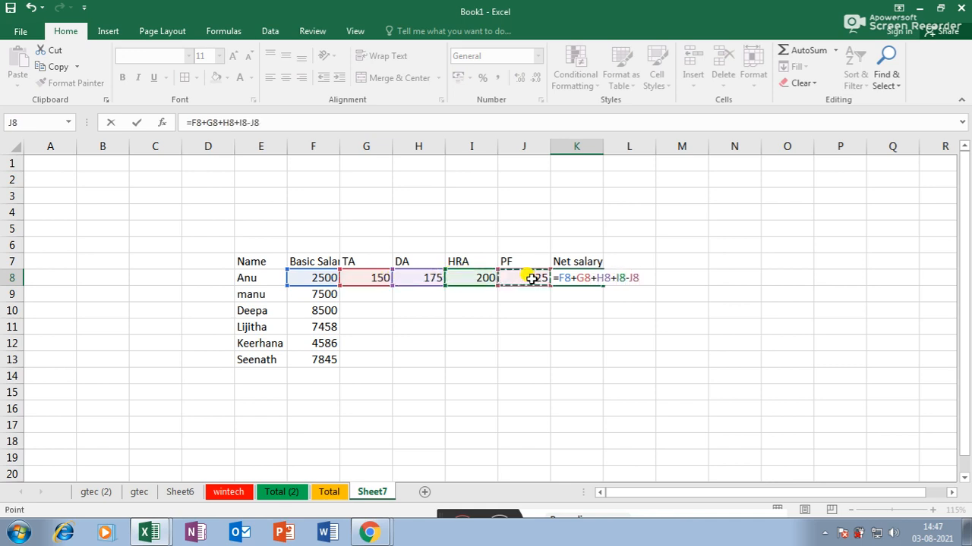
key(Return)
- Fill the G8:K8 formulas down to row 13, widen column F, and select E7:K13
drag(361, 278, 597, 366)
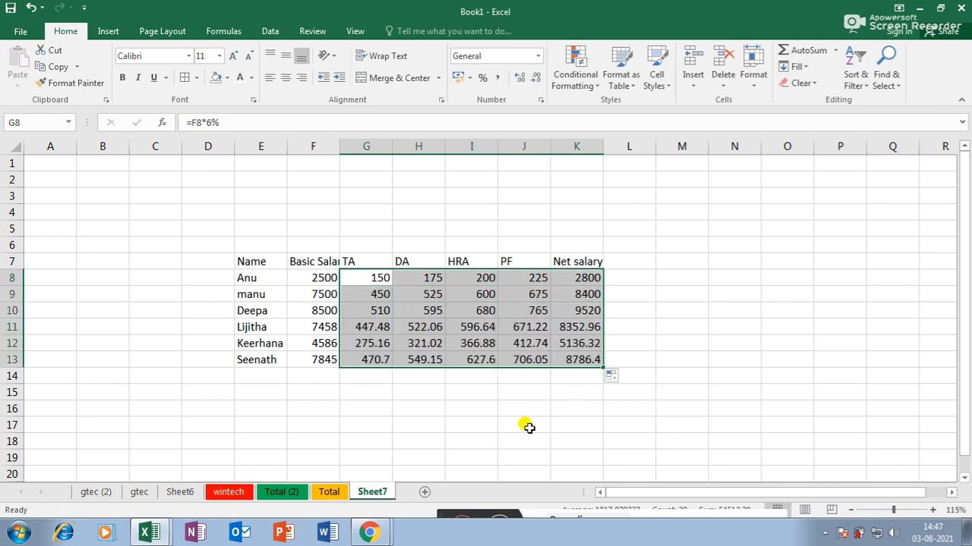
click(529, 428)
drag(339, 144, 374, 144)
click(506, 357)
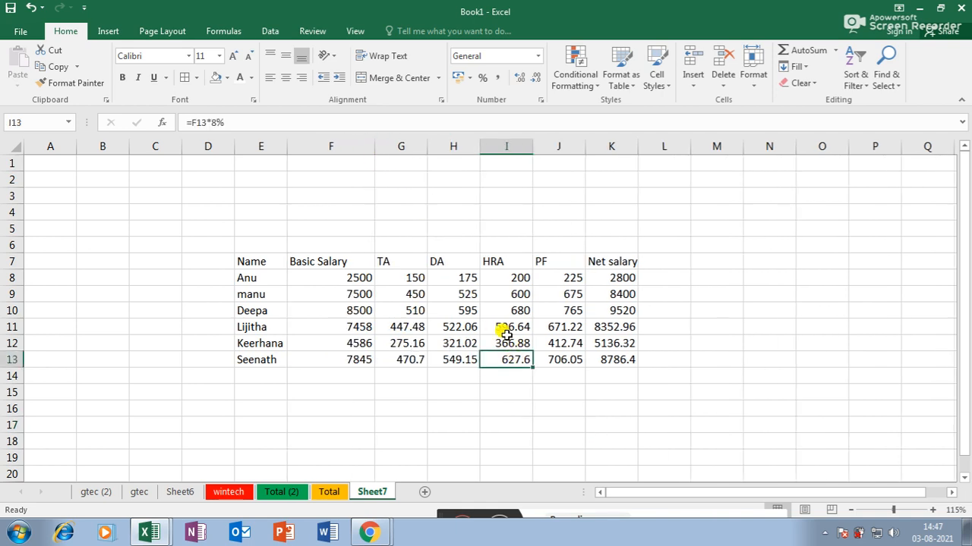
drag(255, 264, 597, 362)
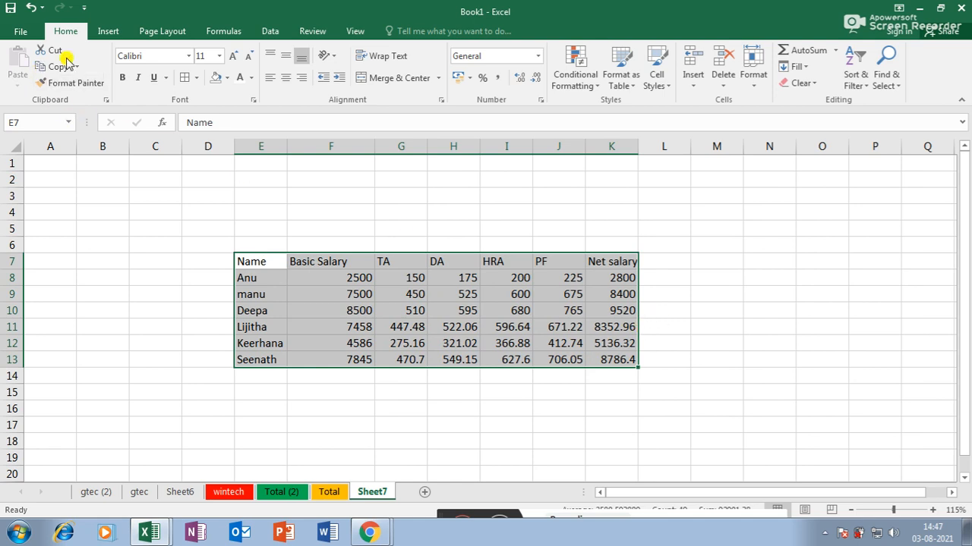
click(103, 32)
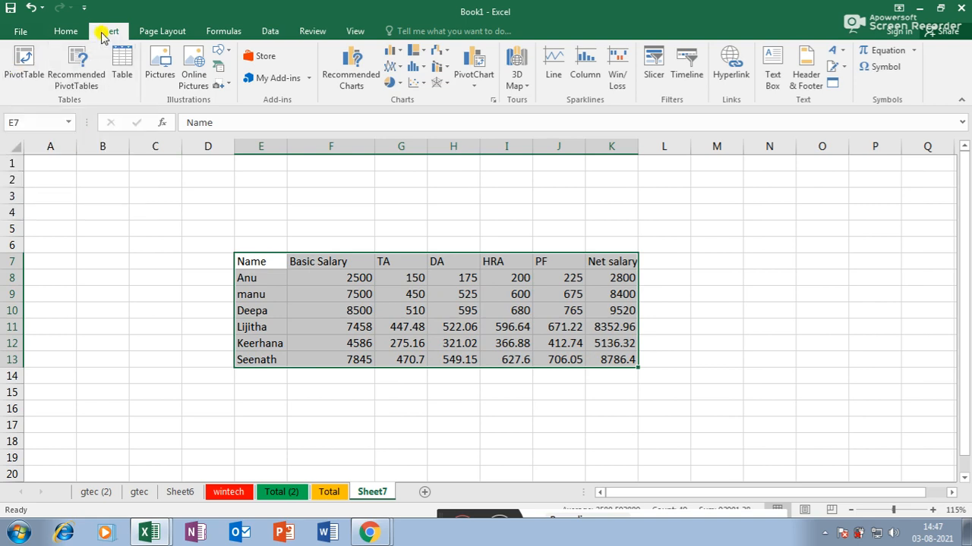
- Insert a PivotTable from the E7:K13 salary range onto a new worksheet
click(28, 61)
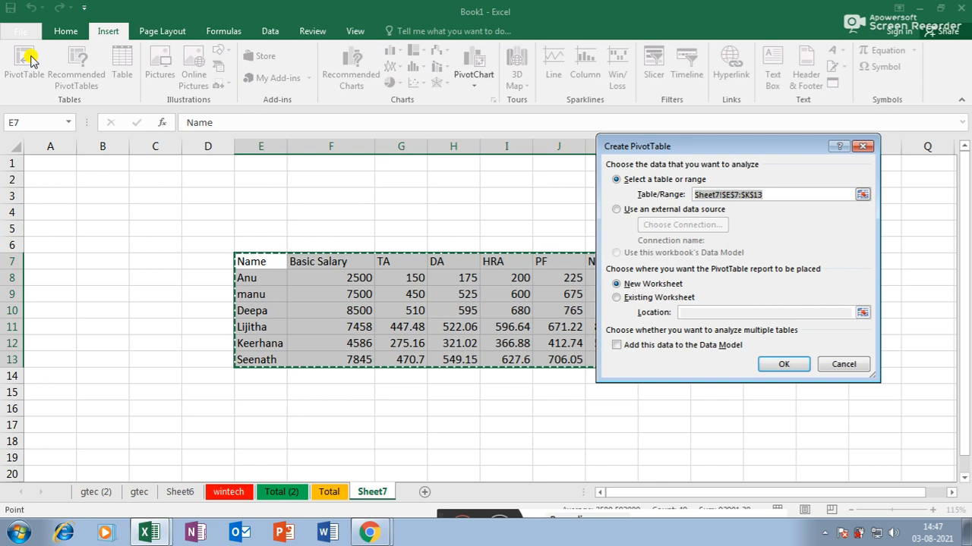
drag(655, 145, 721, 151)
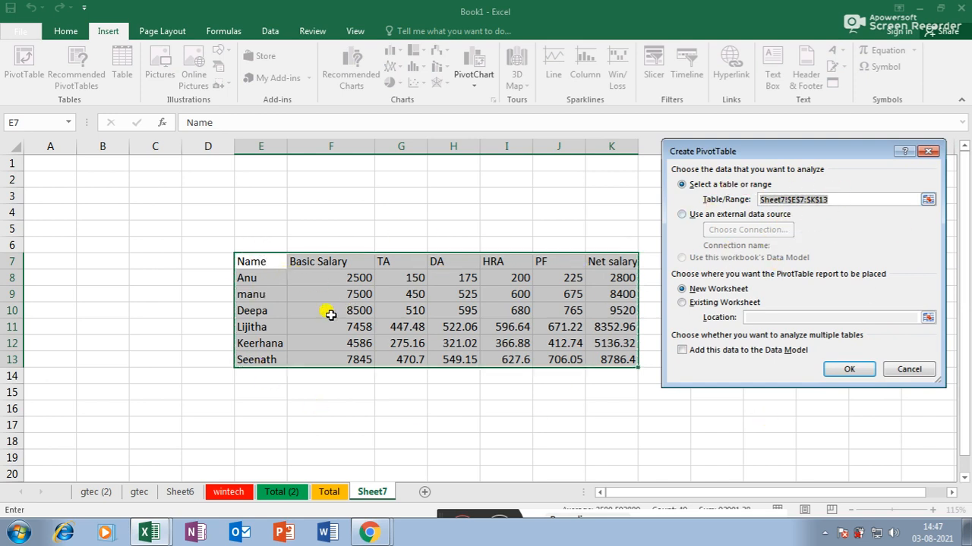
drag(259, 263, 618, 352)
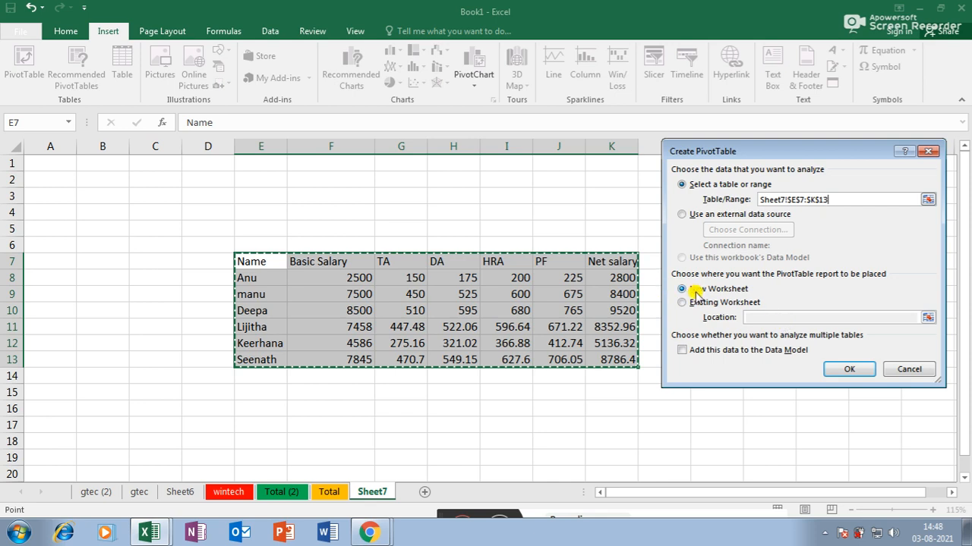
click(839, 369)
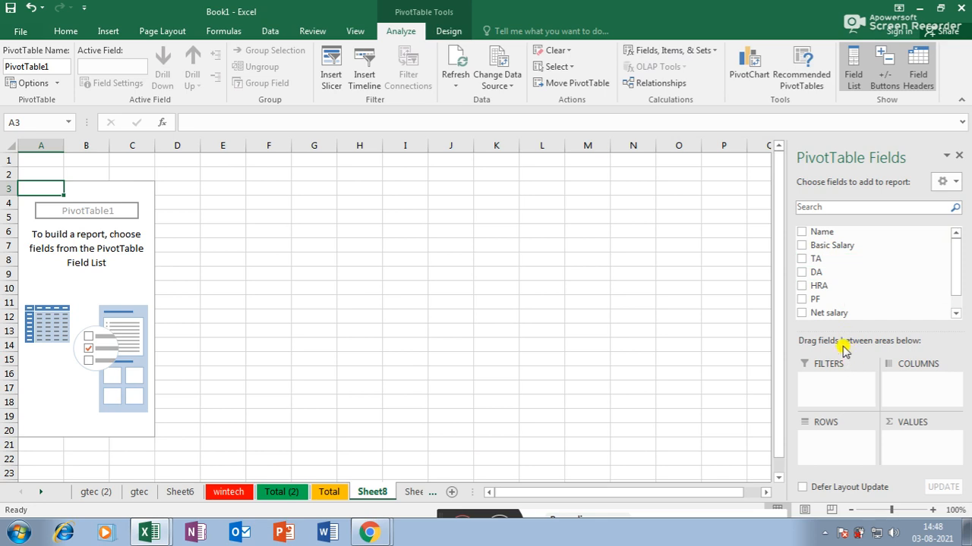
- Put Name in the pivot rows, briefly trying Net salary and DA fields
click(803, 233)
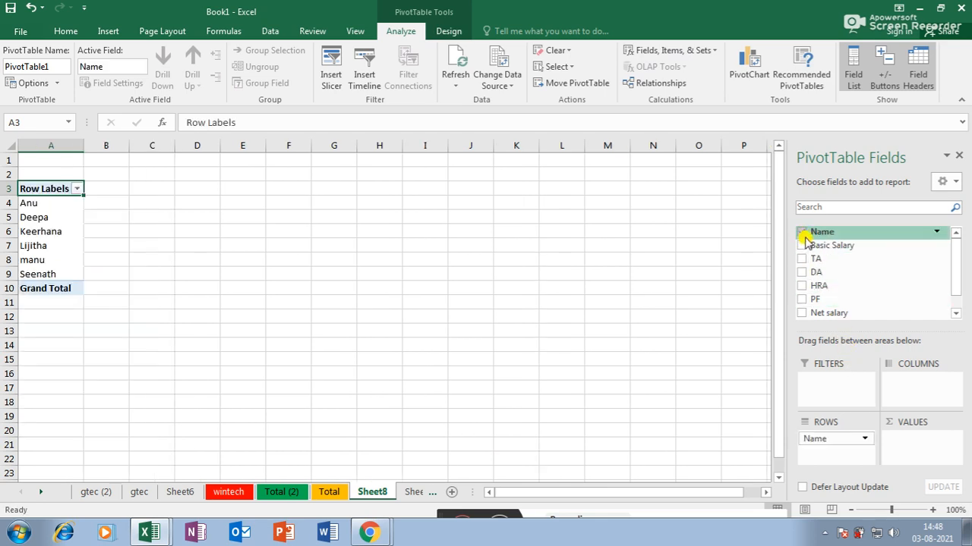
click(801, 313)
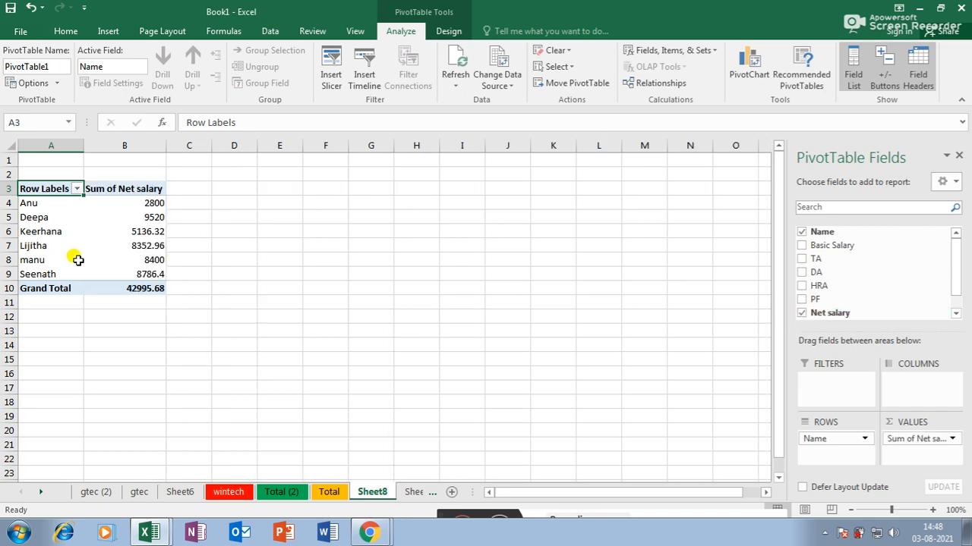
mouse_move(140, 289)
click(801, 313)
click(802, 272)
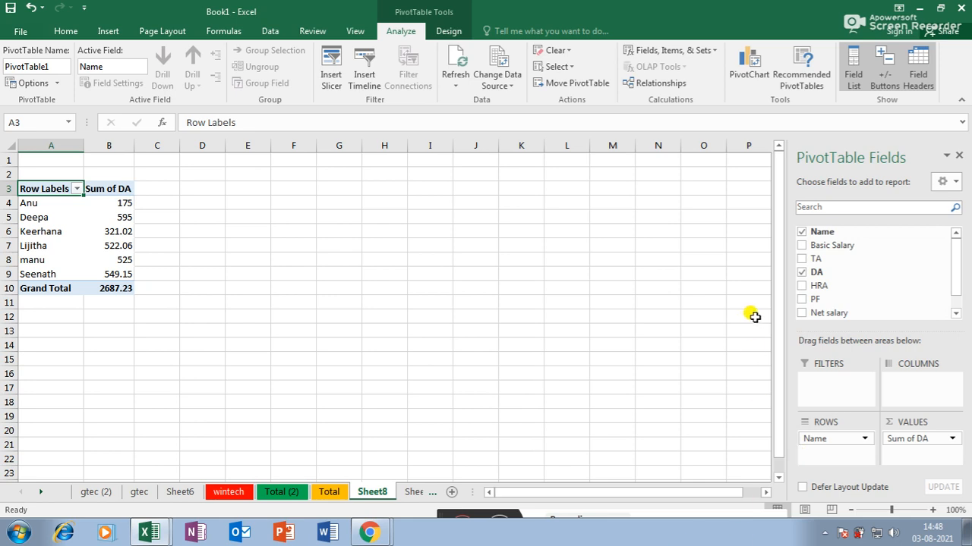
click(802, 272)
- Add sums of Basic Salary, TA, DA, HRA, PF and Net salary to the pivot
click(801, 245)
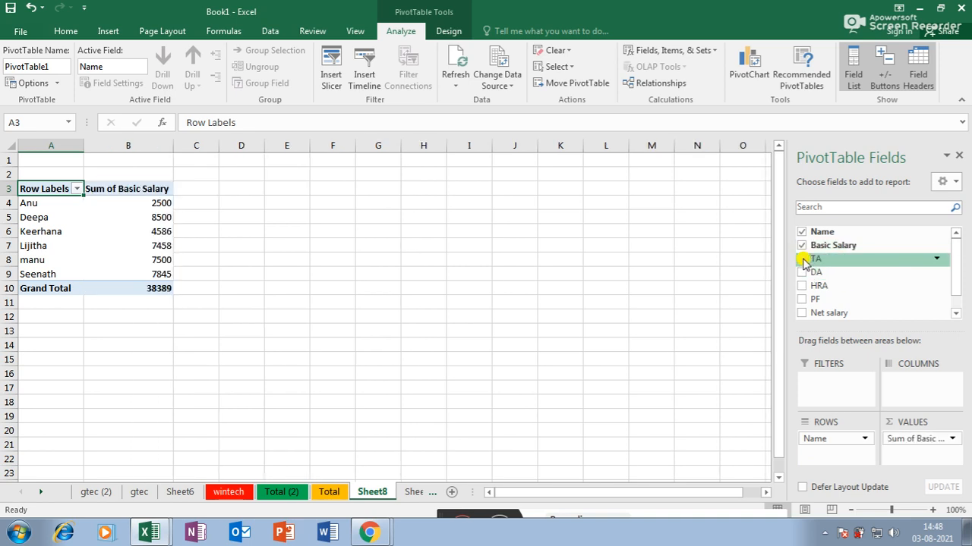
click(801, 259)
click(802, 272)
click(802, 285)
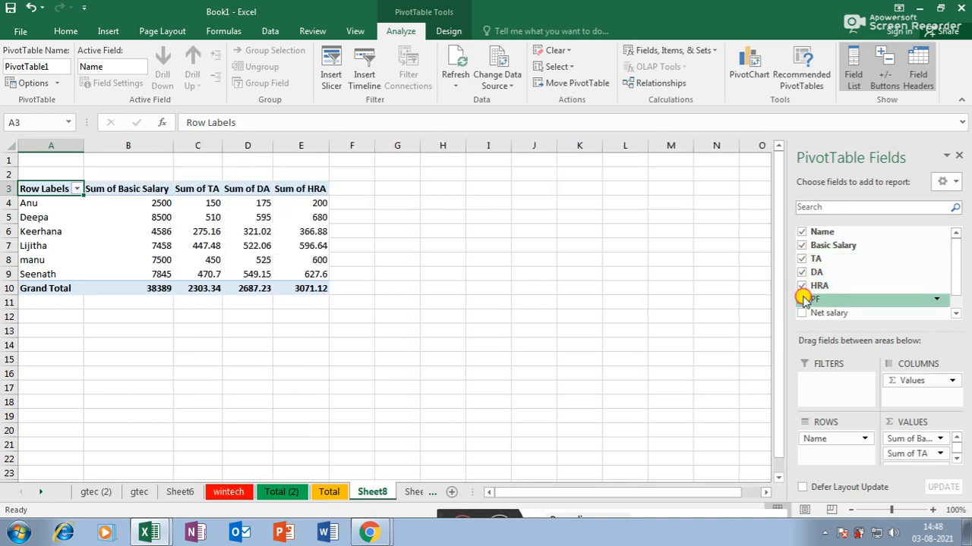
click(802, 299)
click(801, 312)
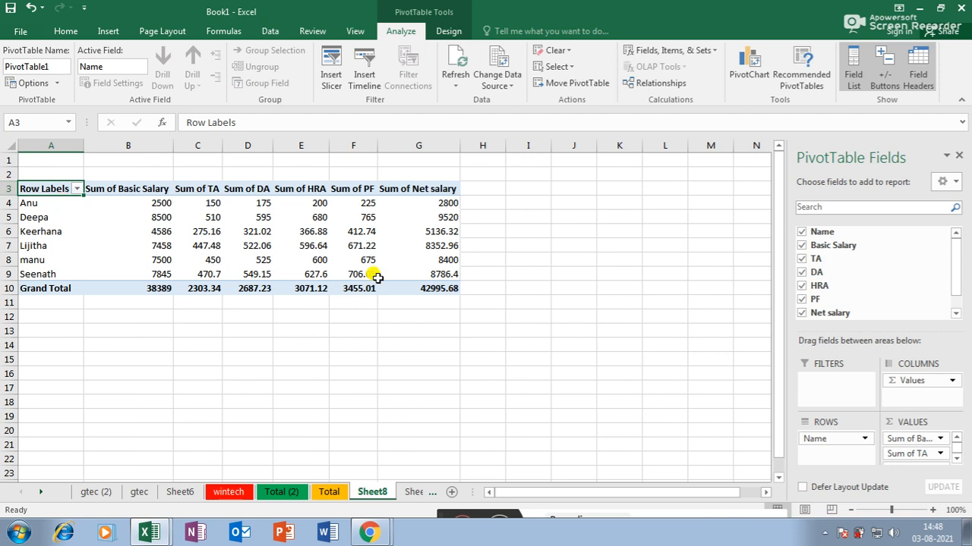
mouse_move(377, 278)
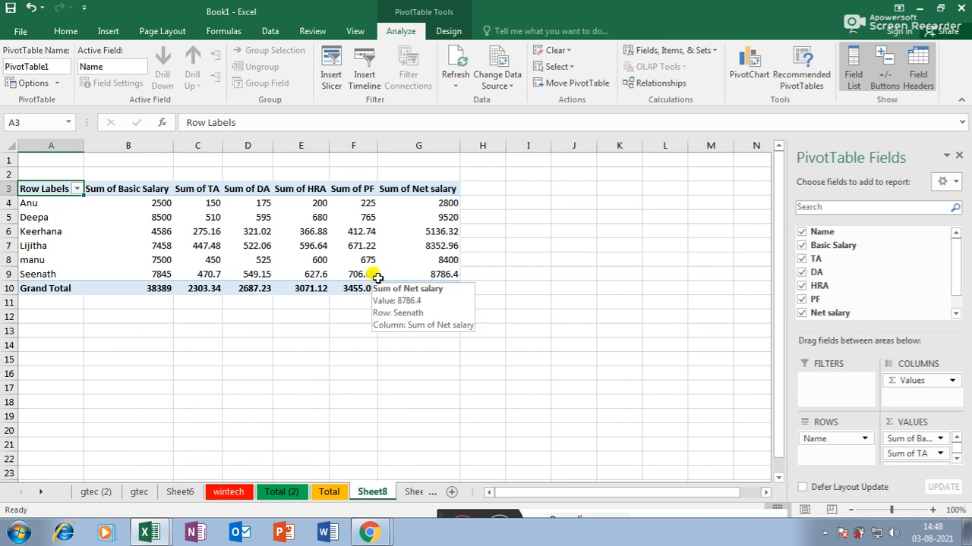
- Untick Name and all six salary fields, emptying the PivotTable
click(802, 231)
click(802, 245)
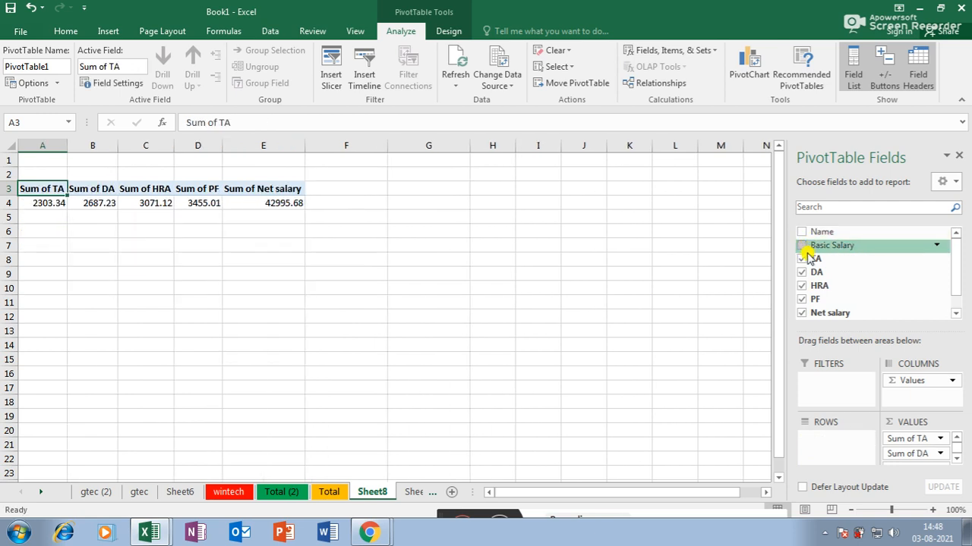
click(802, 259)
click(802, 271)
click(803, 285)
click(803, 299)
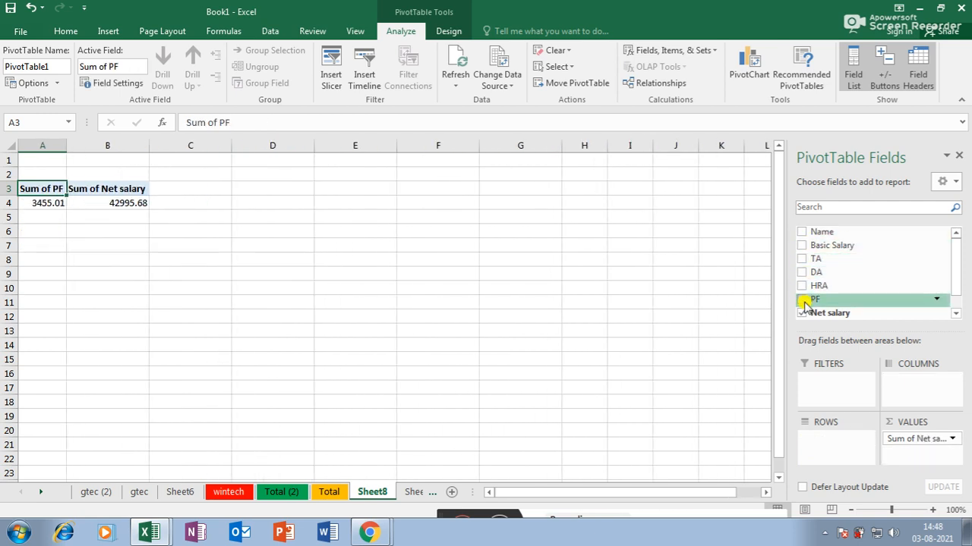
click(802, 313)
- Re-tick Name, Basic Salary, TA, DA, HRA, PF and Net salary
click(802, 232)
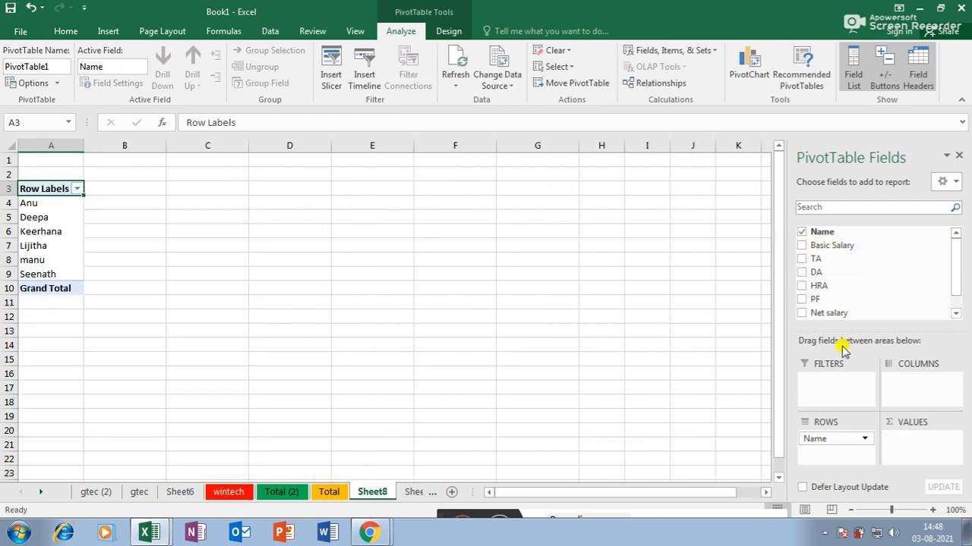
click(802, 246)
click(802, 259)
click(802, 273)
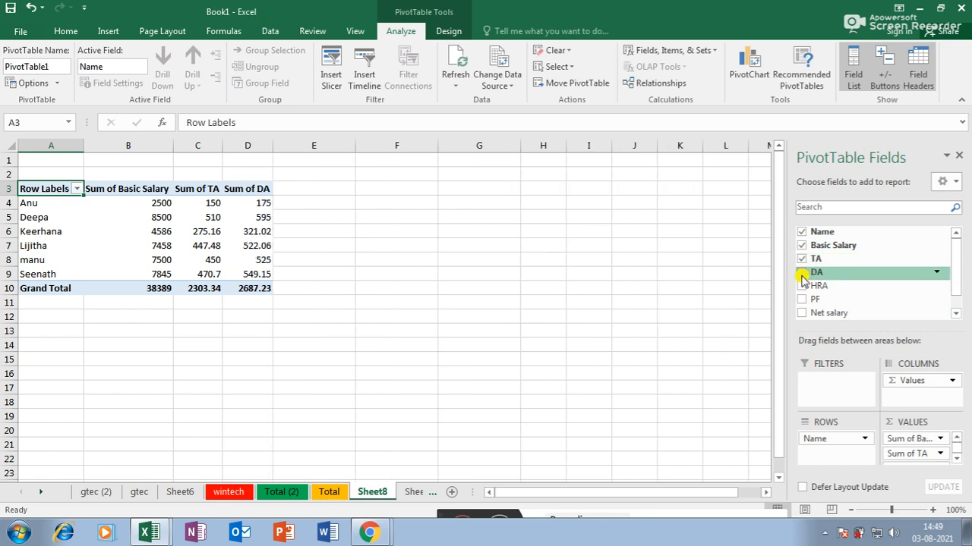
click(803, 287)
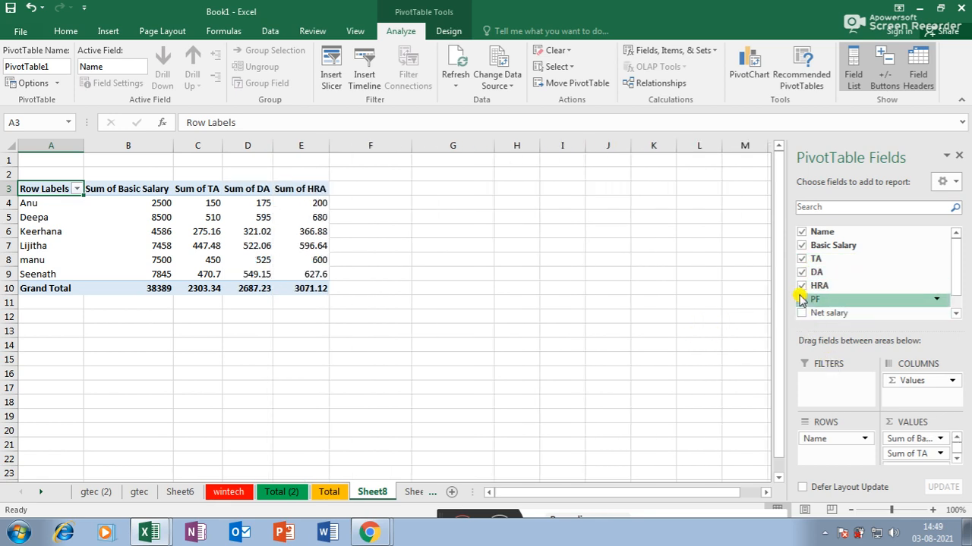
click(802, 299)
click(803, 313)
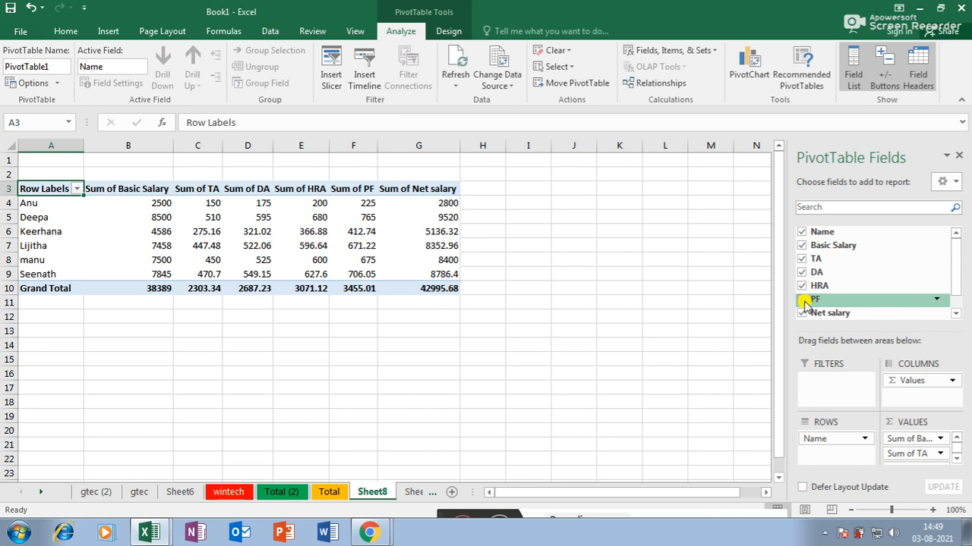
- Toggle Net salary, PF and HRA off and on, then drag Name out of ROWS
click(802, 313)
click(802, 299)
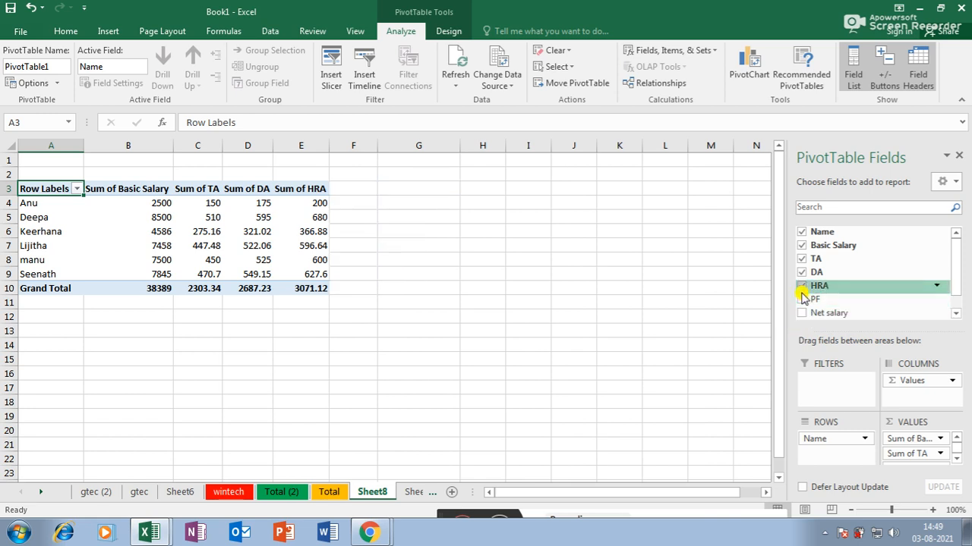
click(803, 286)
click(802, 286)
click(802, 299)
click(803, 313)
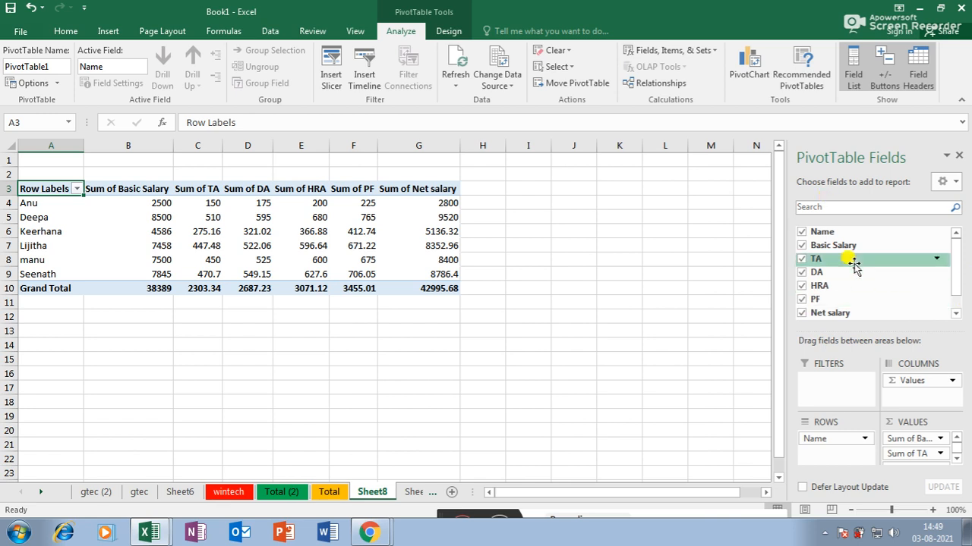
drag(813, 232, 915, 226)
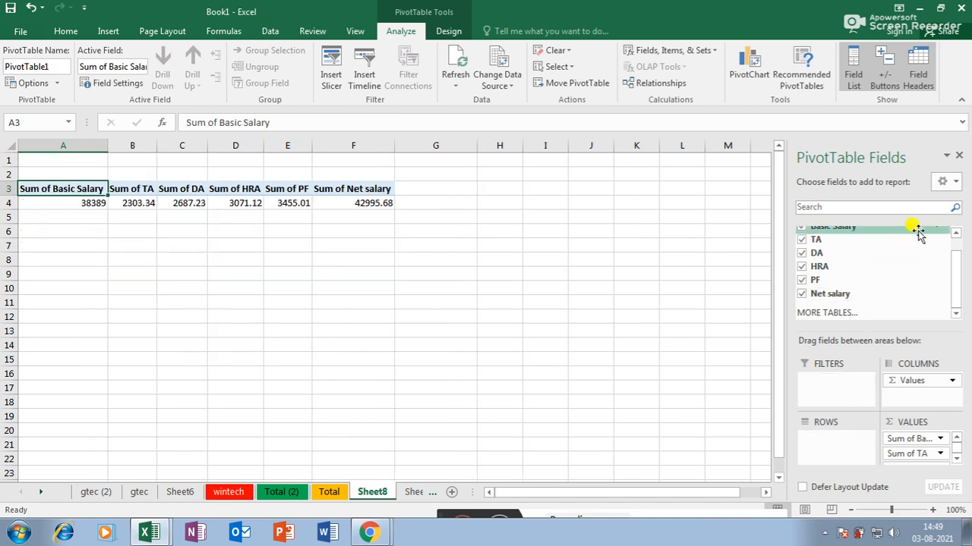
drag(950, 278, 954, 251)
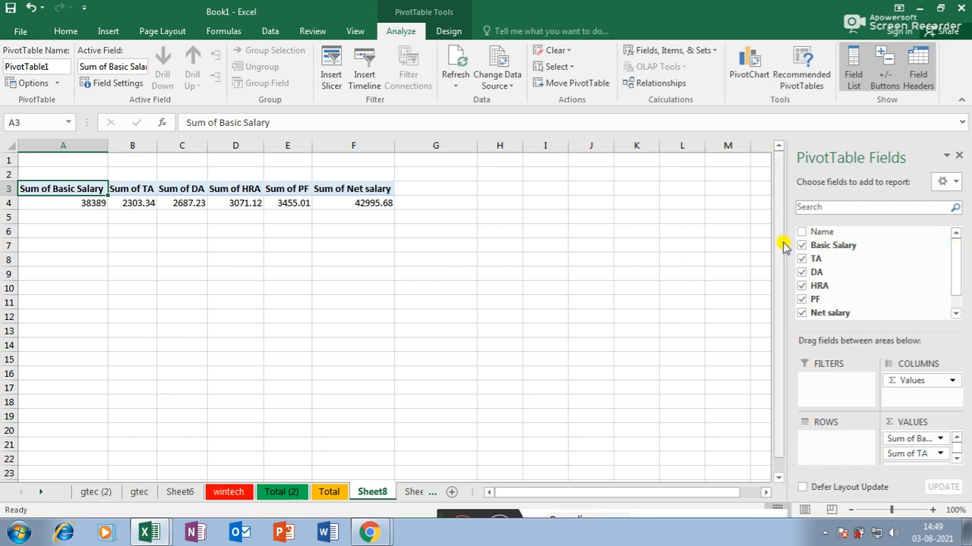
- Move Name into FILTERS and enable Select Multiple Items in its B1 dropdown
click(800, 236)
drag(806, 231, 823, 400)
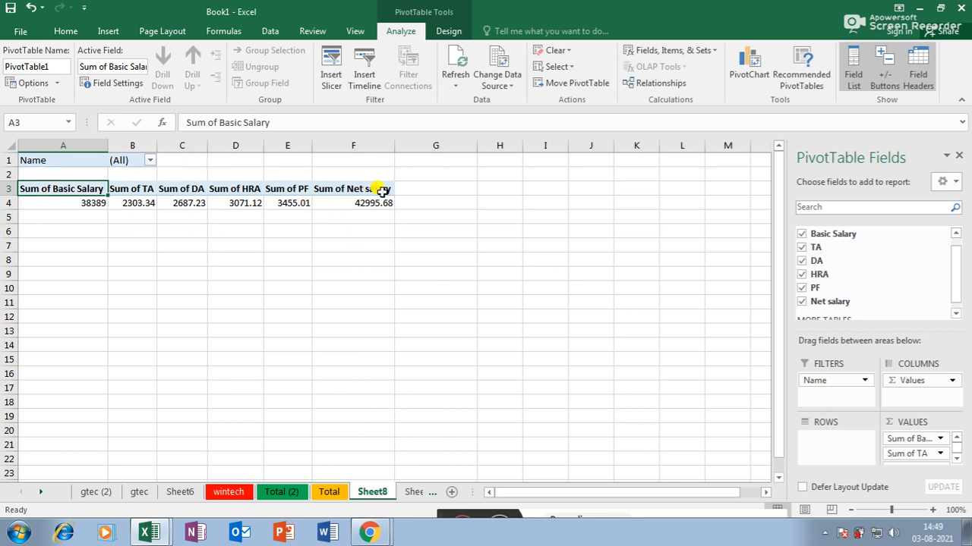
click(149, 161)
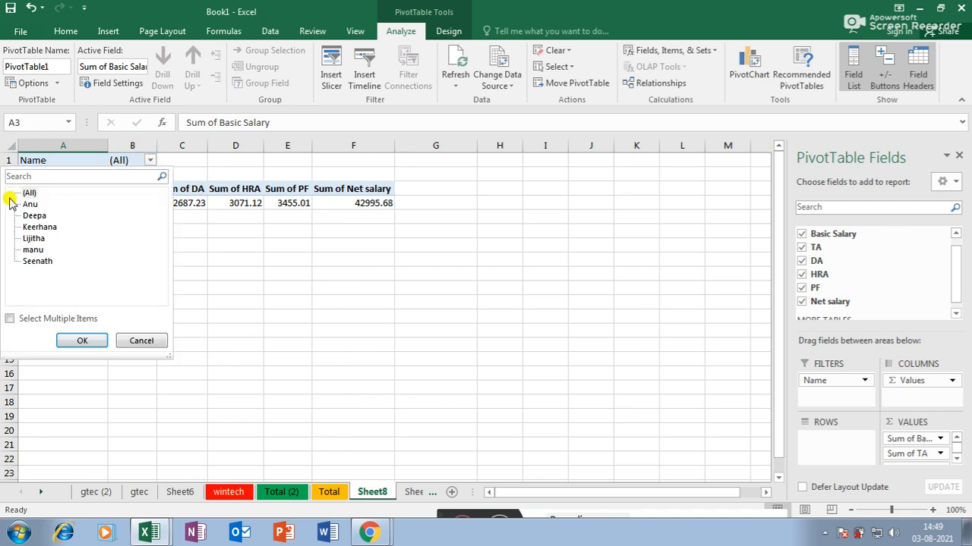
click(9, 319)
- Uncheck (All) and tick three employees, cutting the net total to 17456.32
click(25, 192)
click(25, 204)
click(25, 216)
click(25, 227)
click(88, 340)
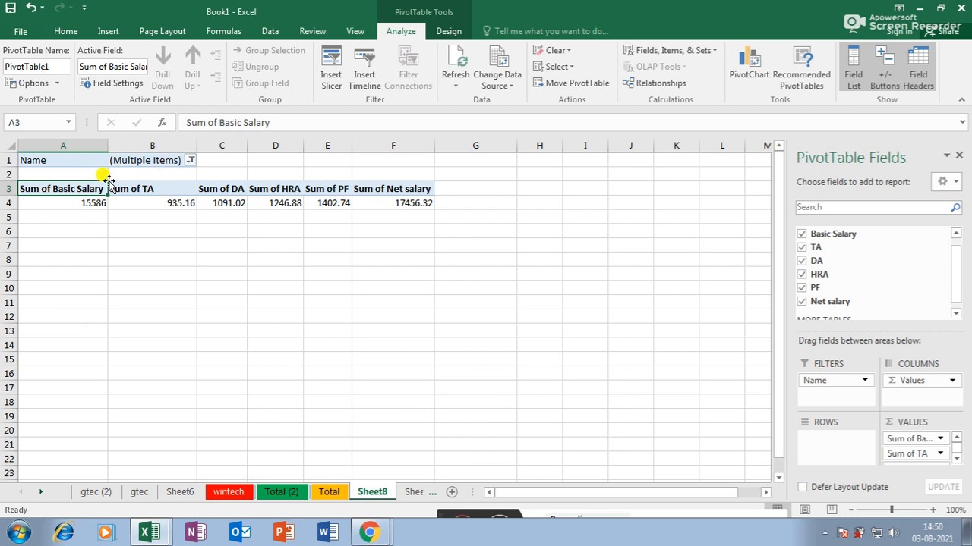
click(822, 381)
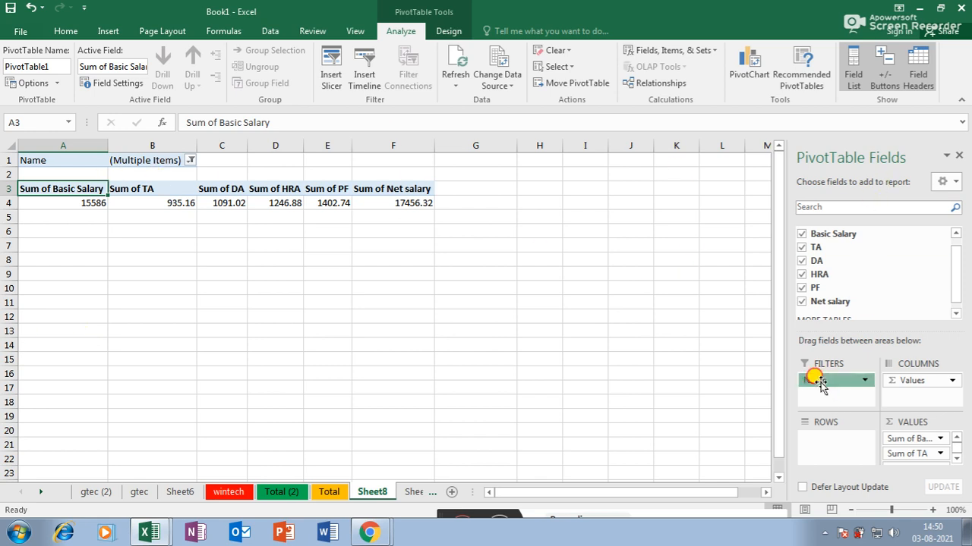
- Move Name from FILTERS to ROWS so the three employees list individually
drag(819, 381, 572, 341)
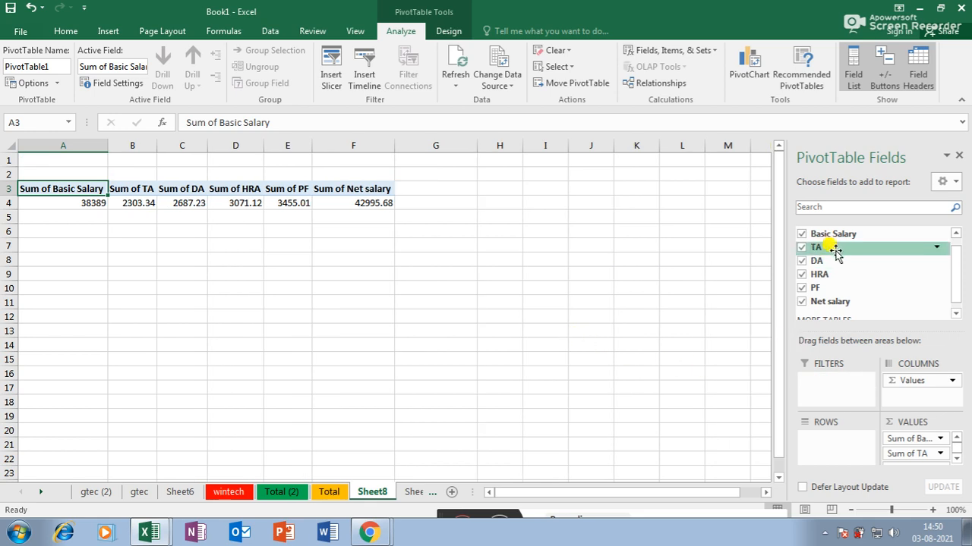
scroll(893, 255, up, 2)
click(802, 231)
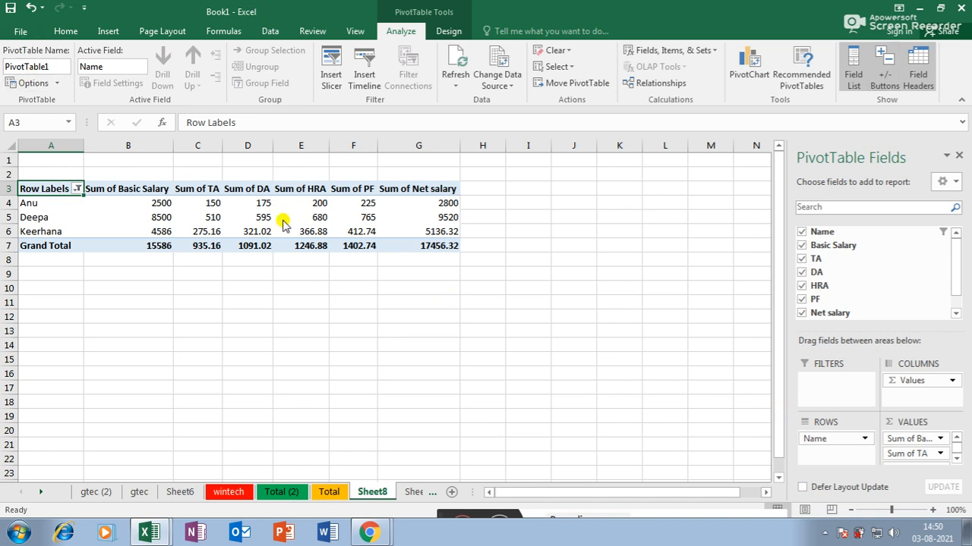
click(825, 533)
right_click(824, 472)
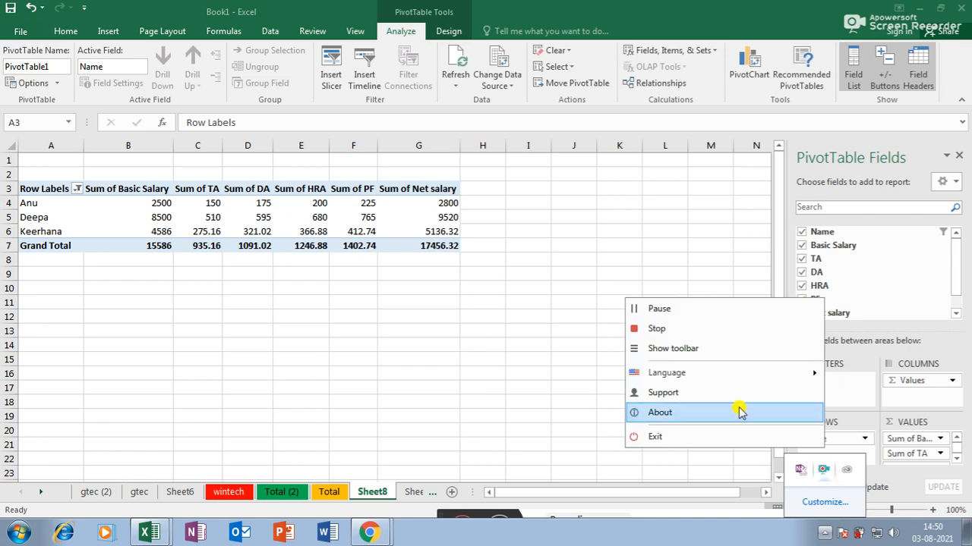